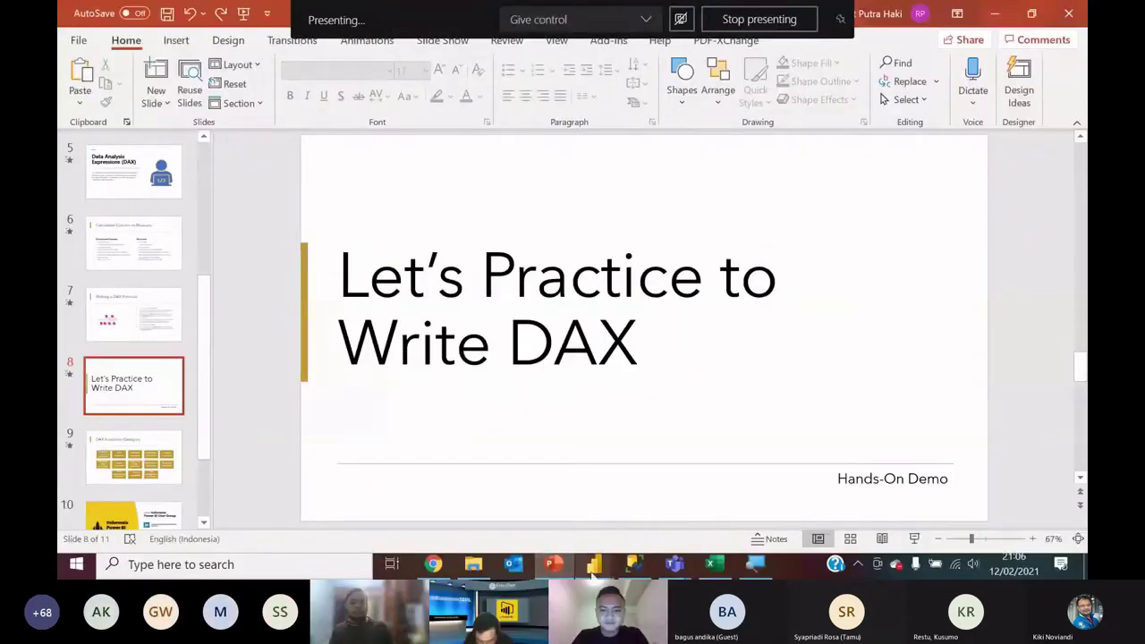
Step: Switch to SQL Server Management Studio and copy the Database Engine server name from the server connection dialog
left_click(632, 563)
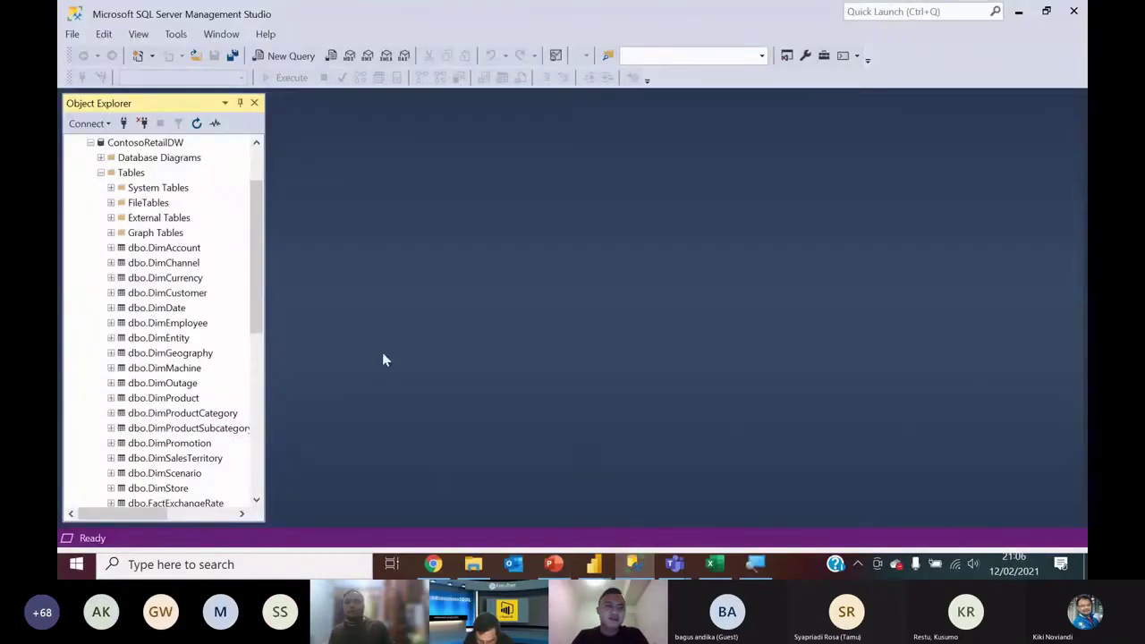
left_click(108, 125)
left_click(121, 141)
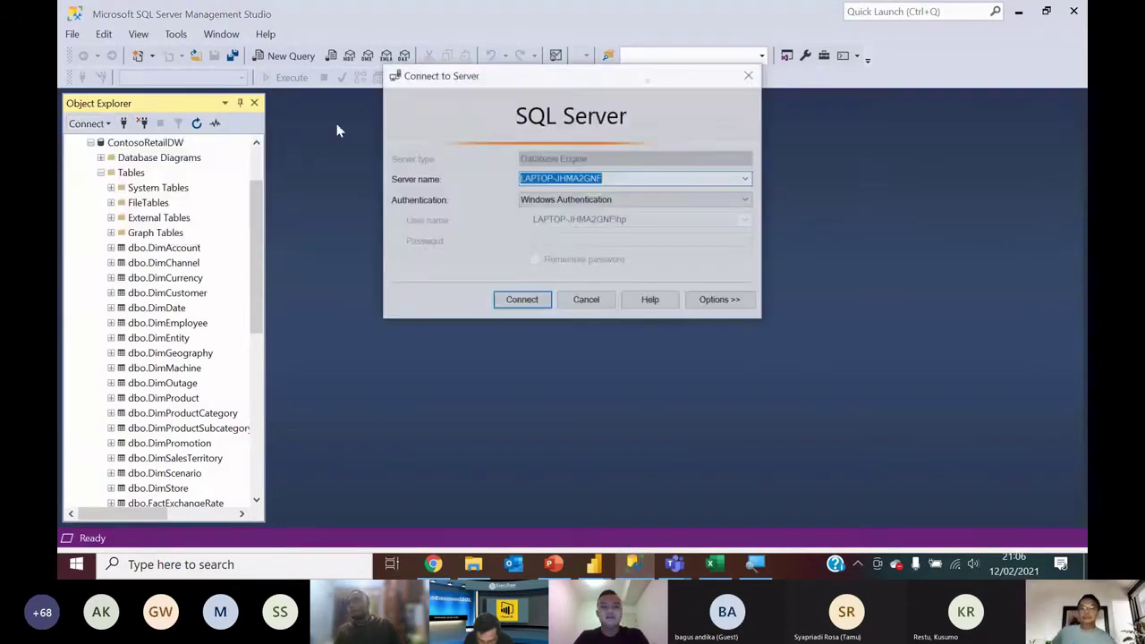
left_click(558, 177)
double_click(558, 177)
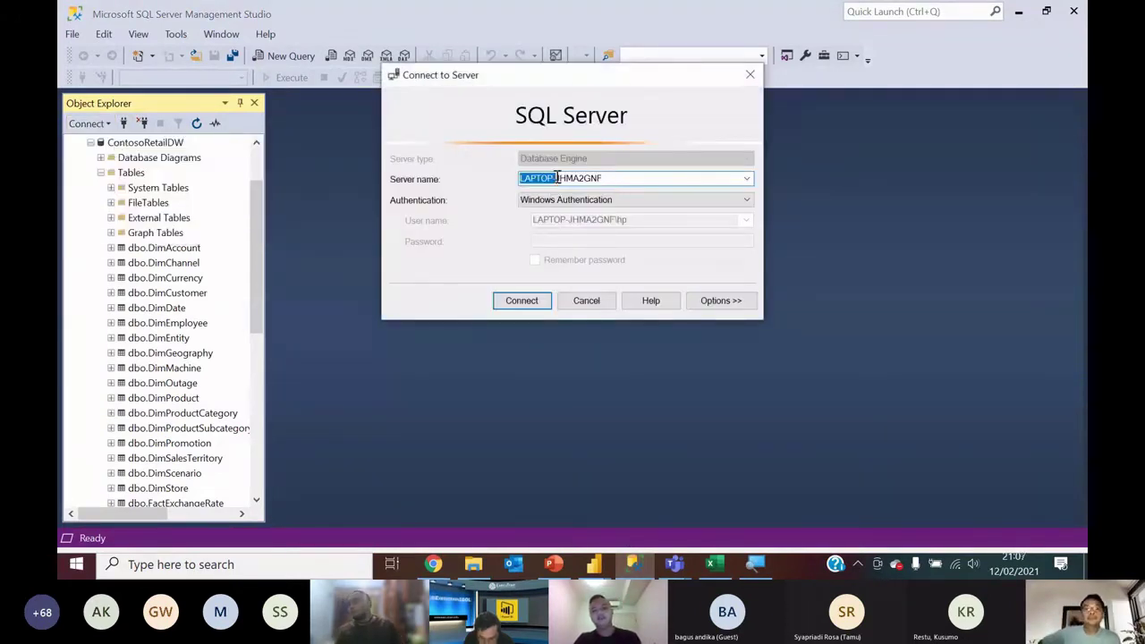
left_click_drag(558, 177, 629, 203)
key("ctrl+c")
Step: Switch to the untitled Power BI Desktop report and connect to the SQL Server database with the copied server name in Import mode
left_click(595, 564)
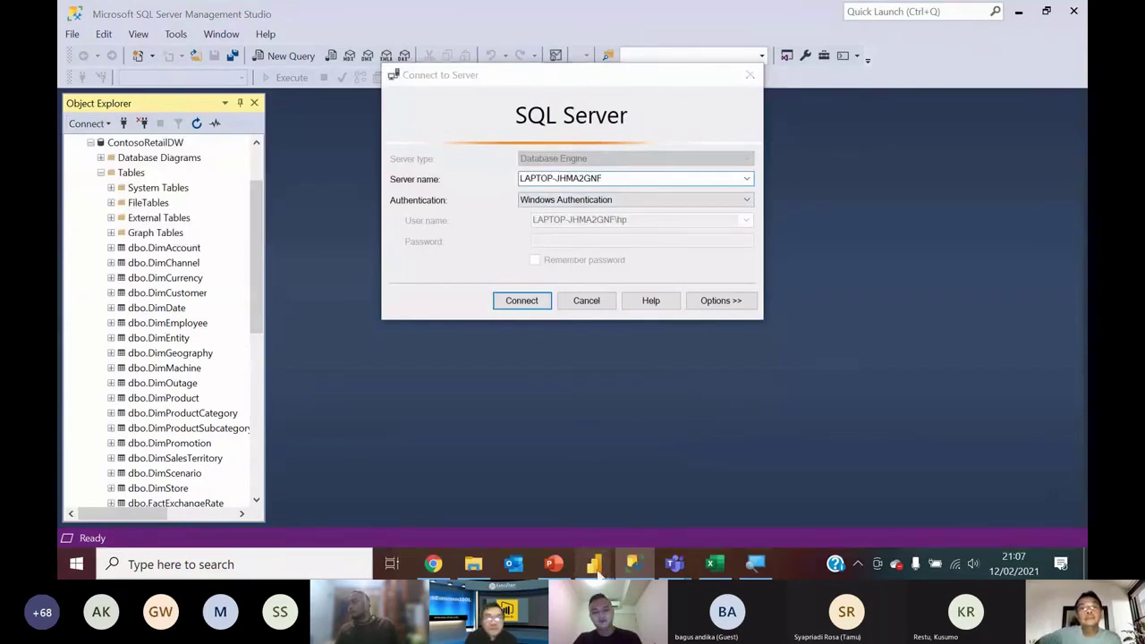
left_click(508, 496)
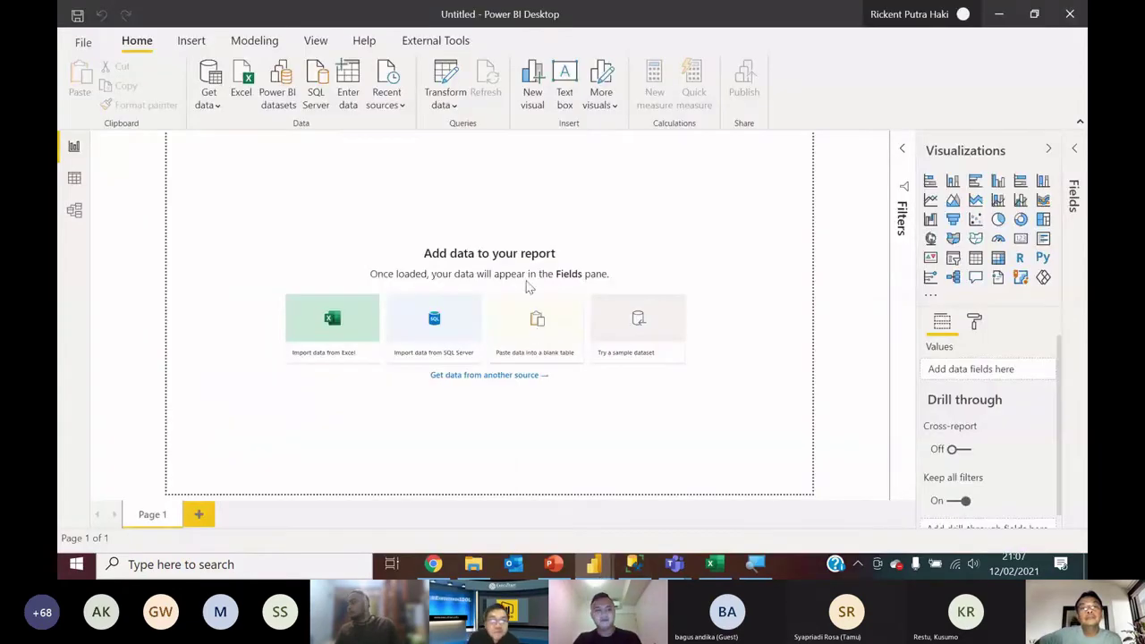
left_click(314, 84)
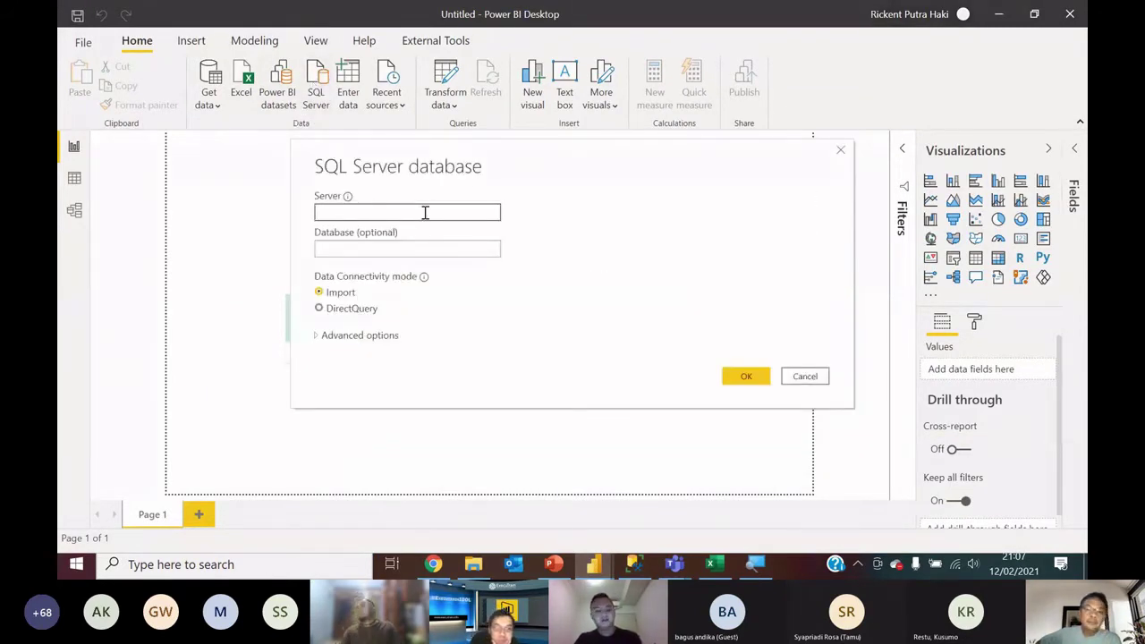
key("ctrl+v")
left_click(757, 377)
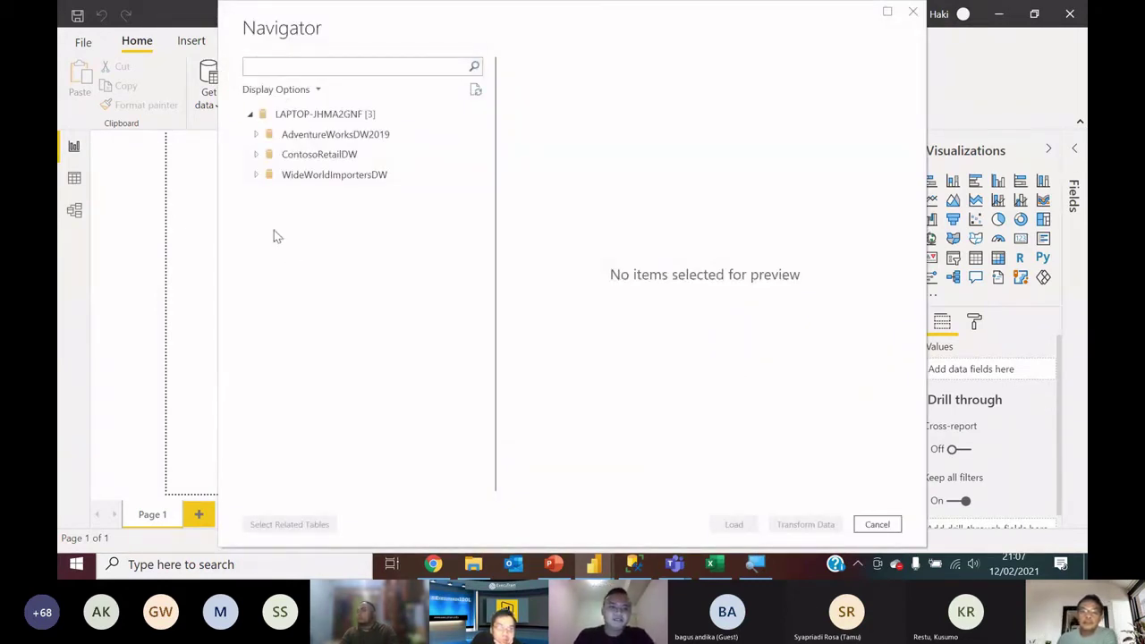
Step: Load the FactSales, DimProduct, DimProductSubcategory, DimProductCategory, DimStore and DimGeography tables from the ContosoRetailDW database
left_click(257, 155)
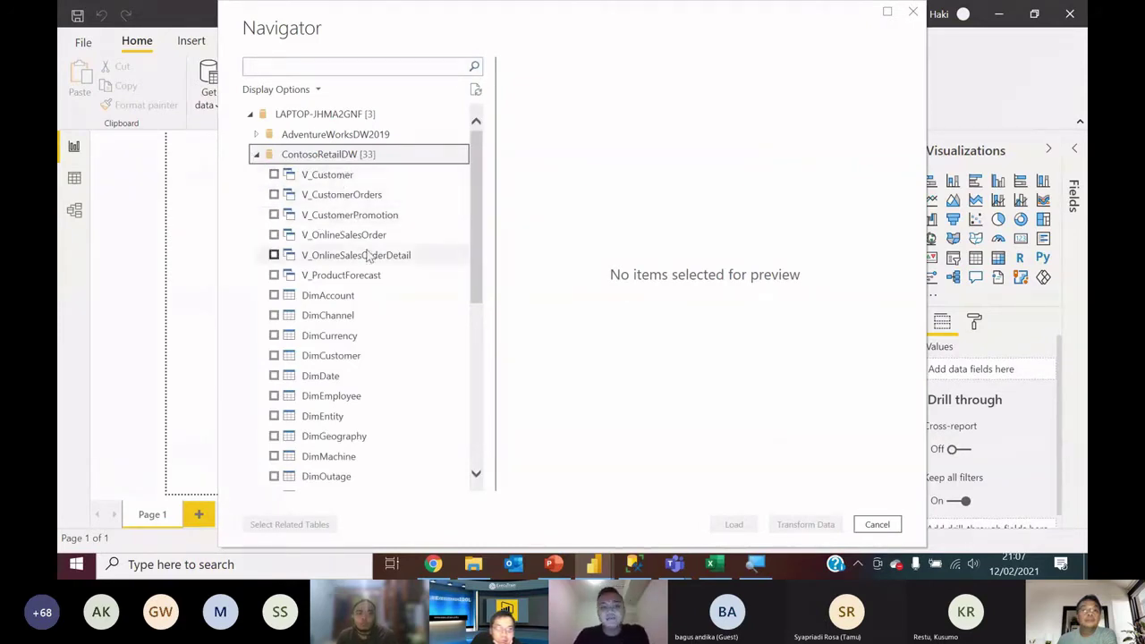
scroll(363, 197, "down", 5)
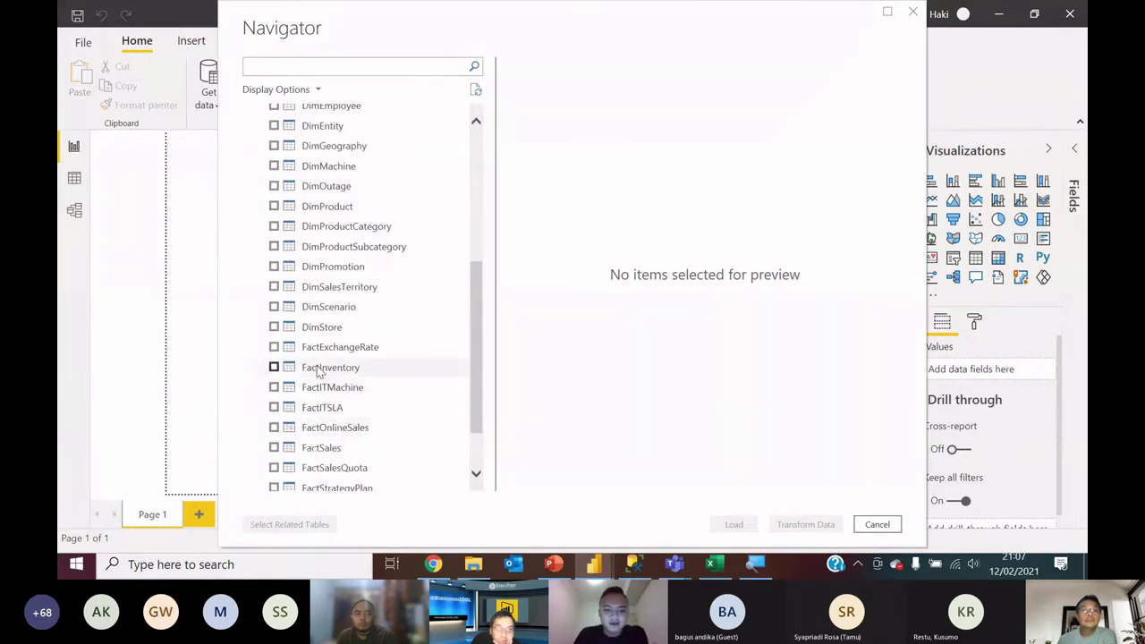
left_click(274, 448)
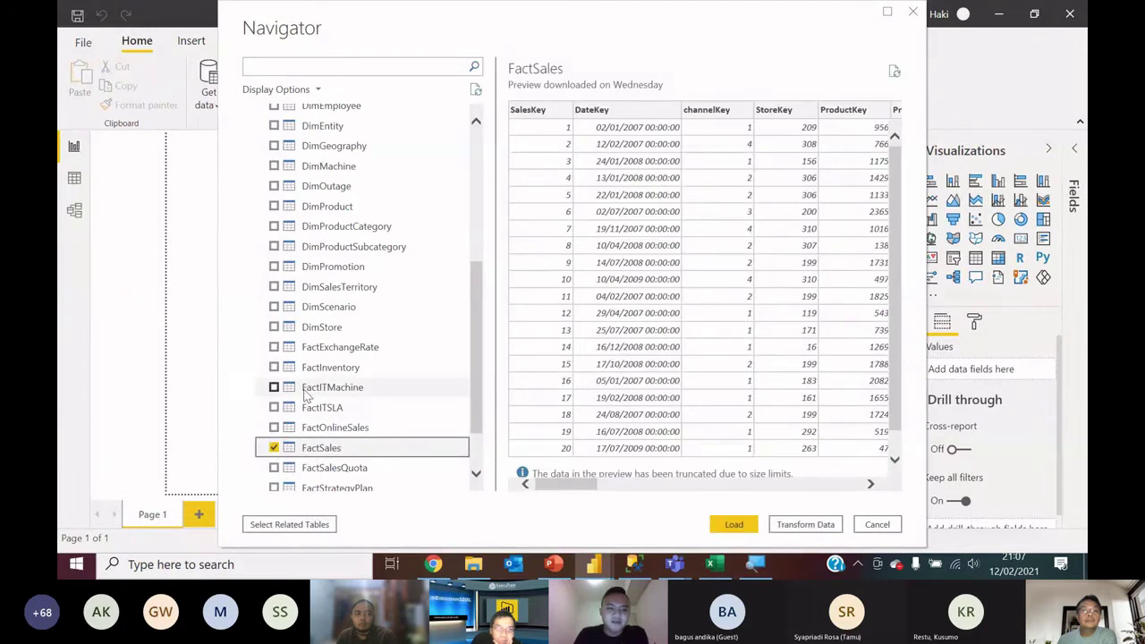
scroll(322, 260, "up", 2)
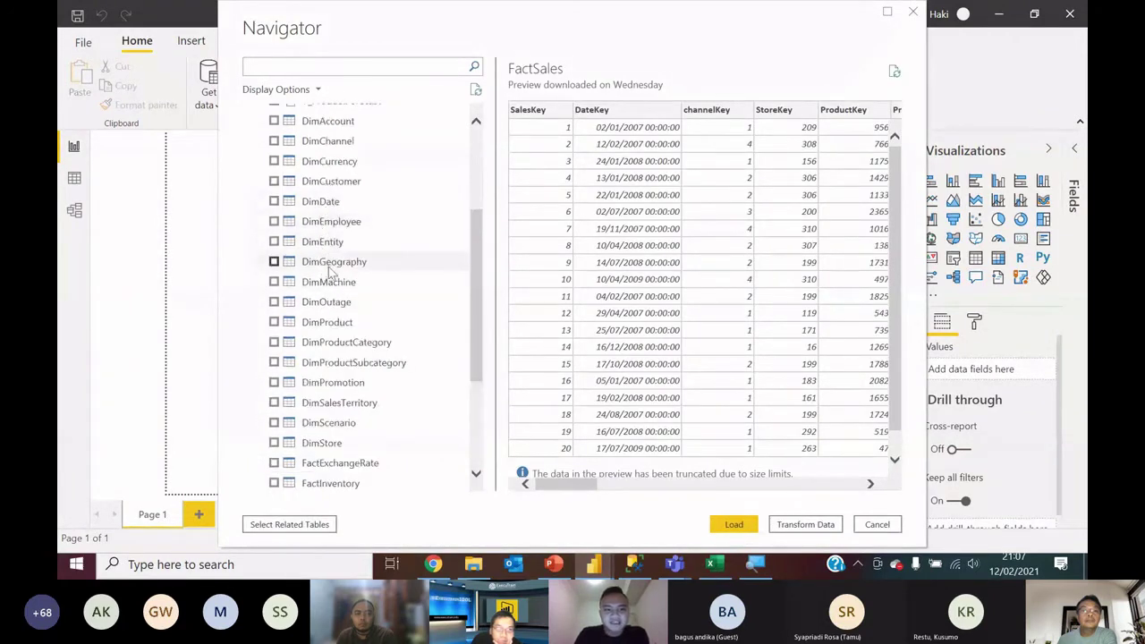
left_click(274, 322)
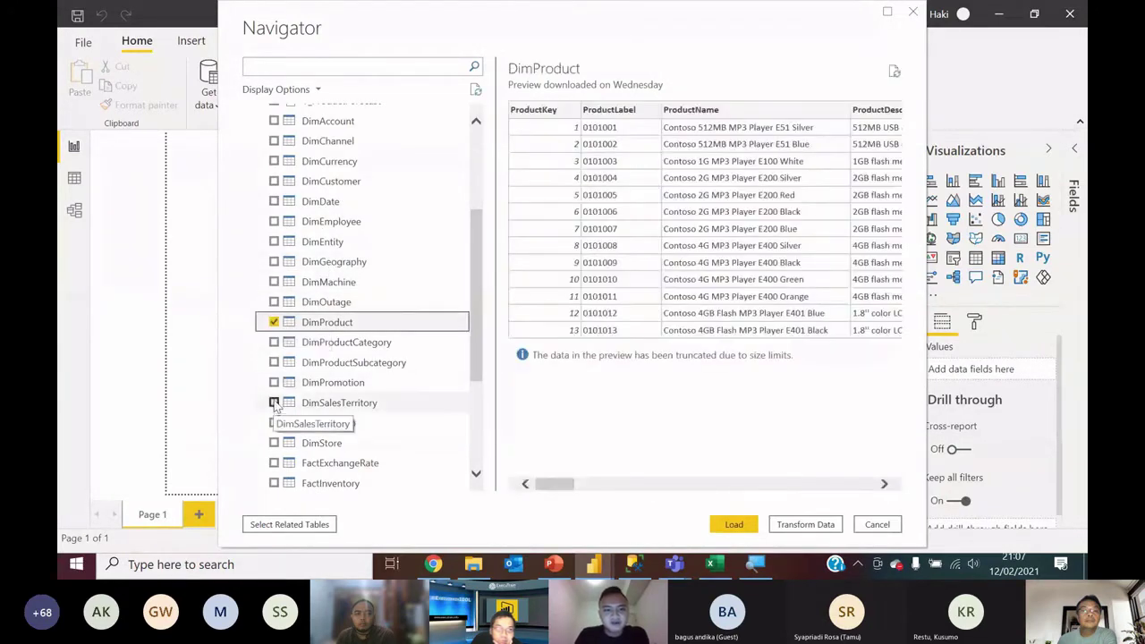
left_click(274, 364)
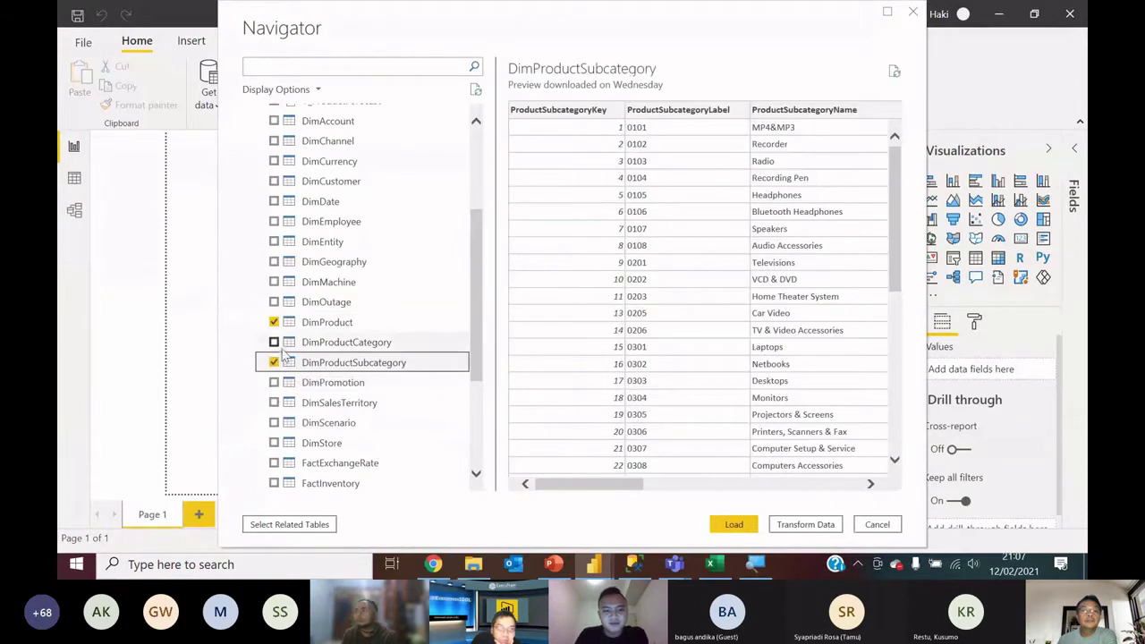
left_click(274, 343)
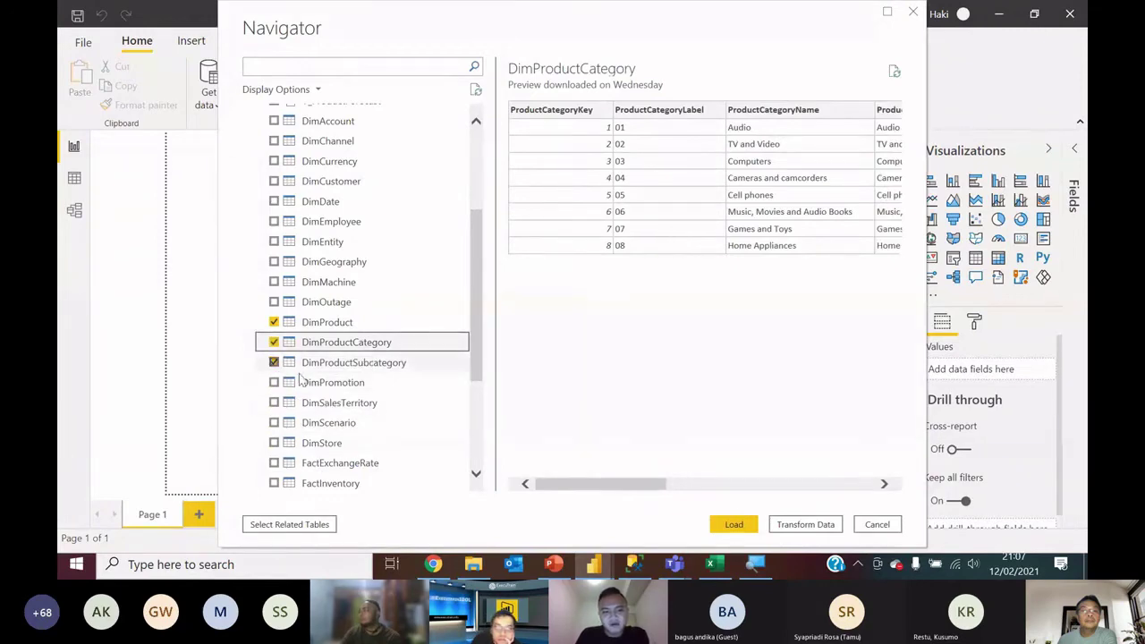
left_click(274, 443)
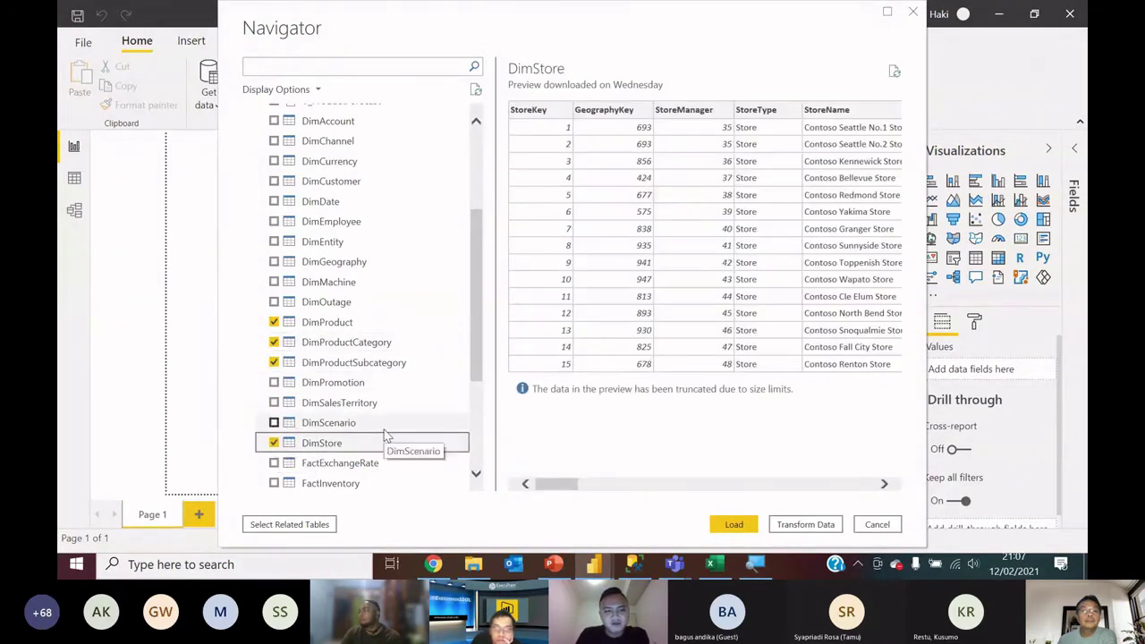
left_click(273, 261)
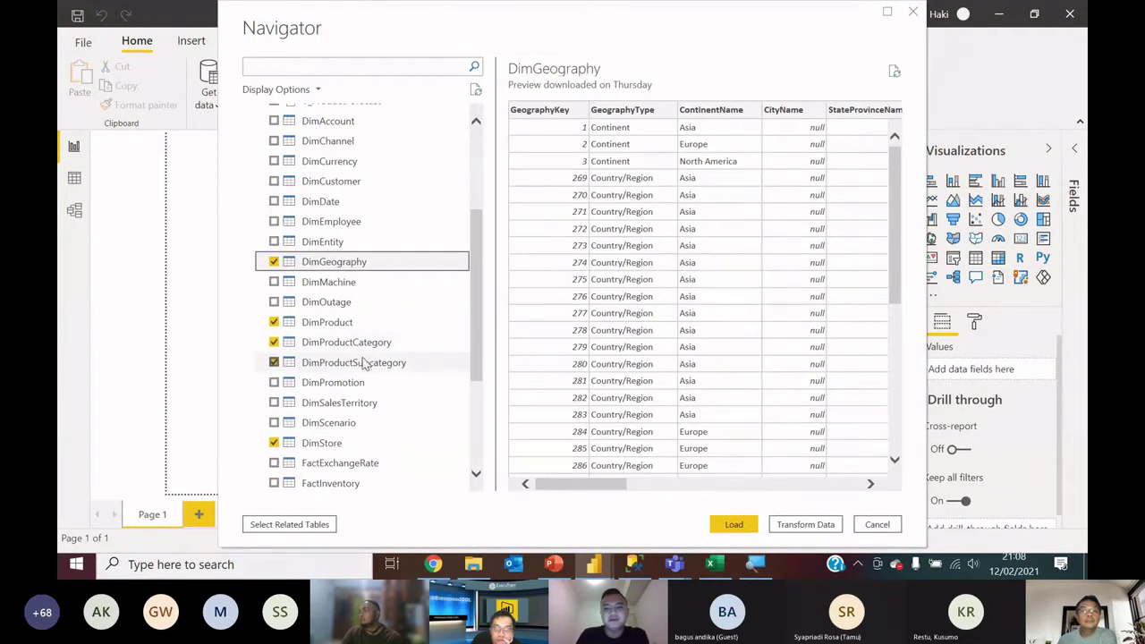
scroll(433, 362, "down", 3)
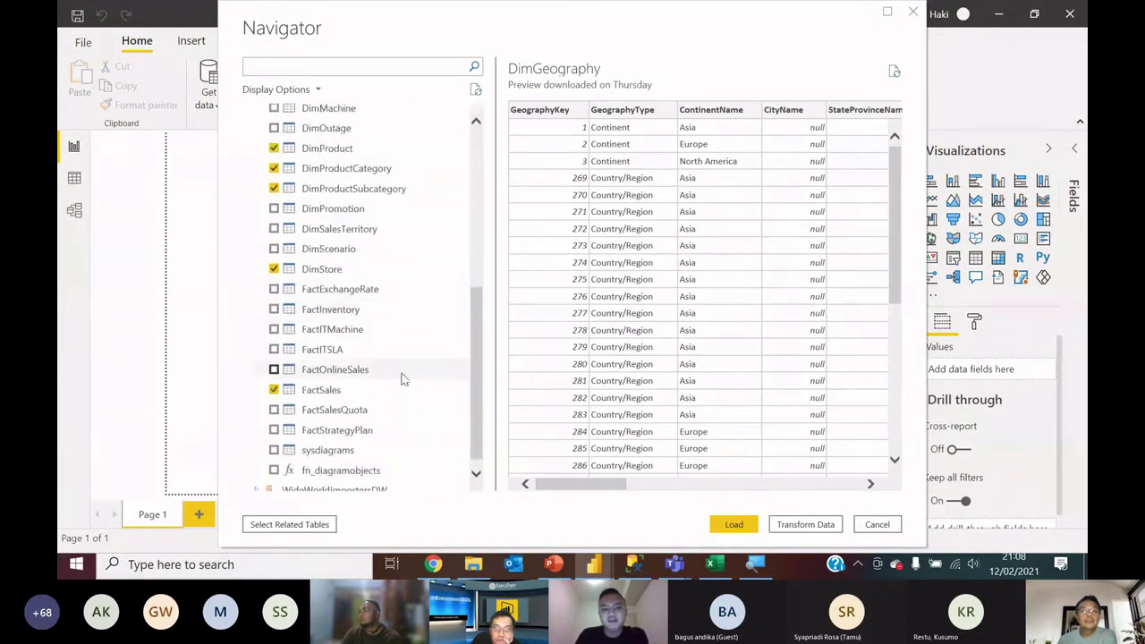
left_click(749, 528)
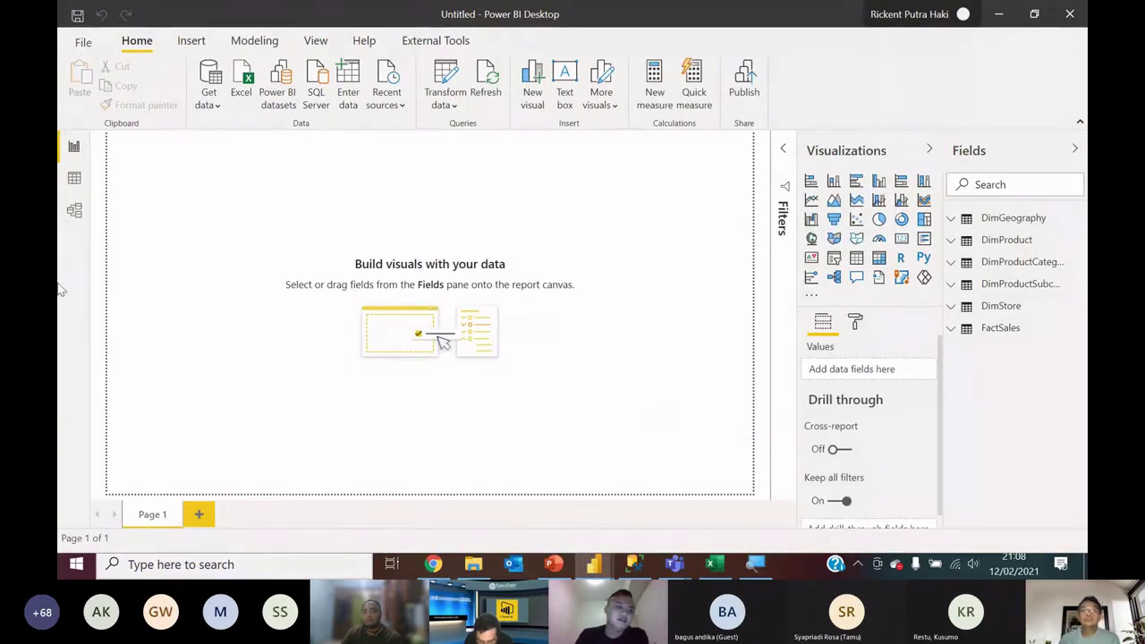
Step: Upgrade to the new model view and arrange the five dimension tables in one row above the FactSales table
left_click(59, 227)
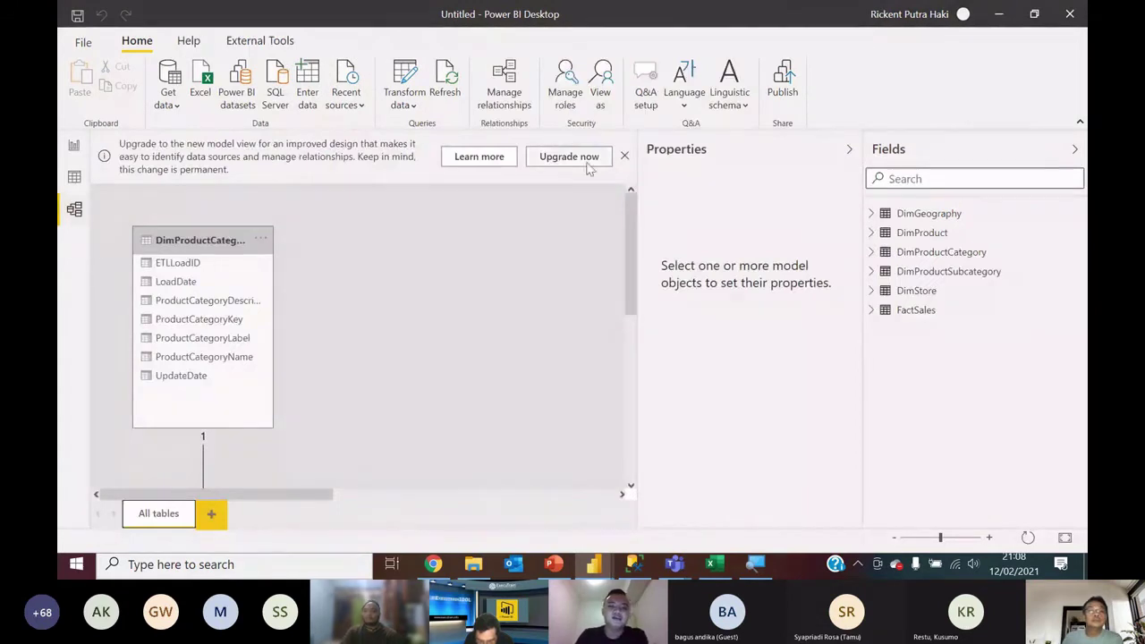
left_click(586, 161)
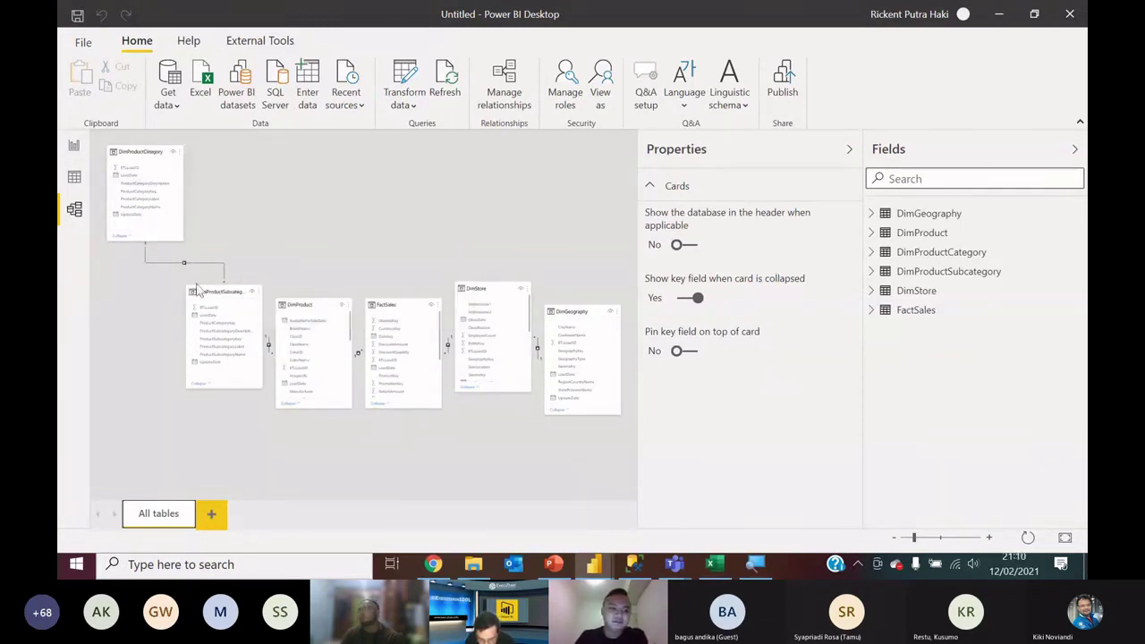
left_click_drag(212, 293, 231, 130)
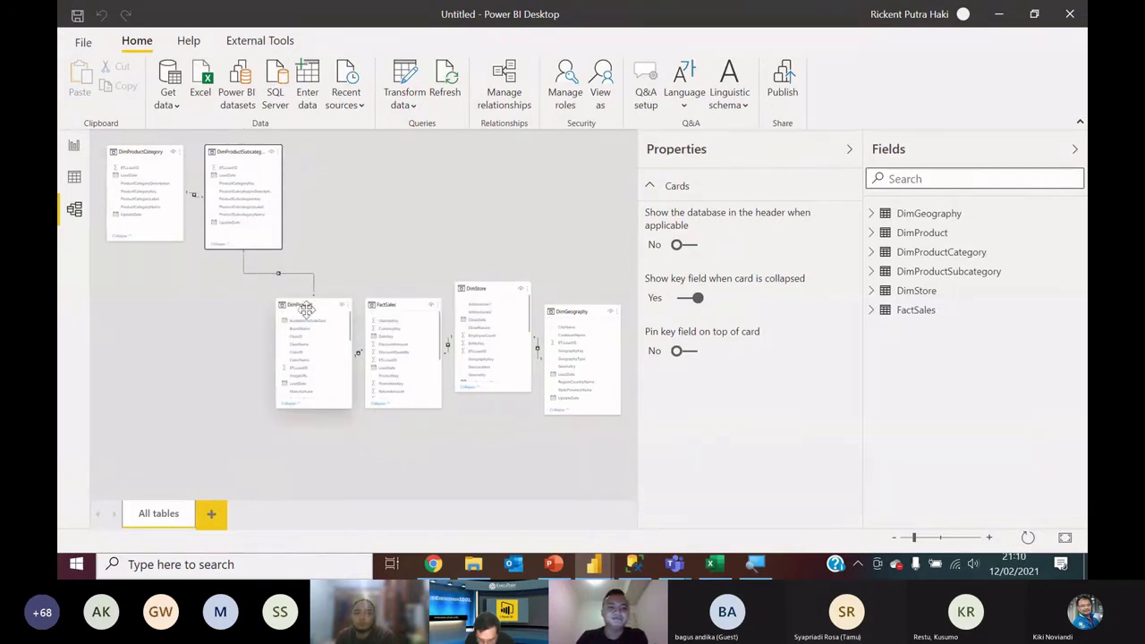
left_click_drag(307, 306, 329, 150)
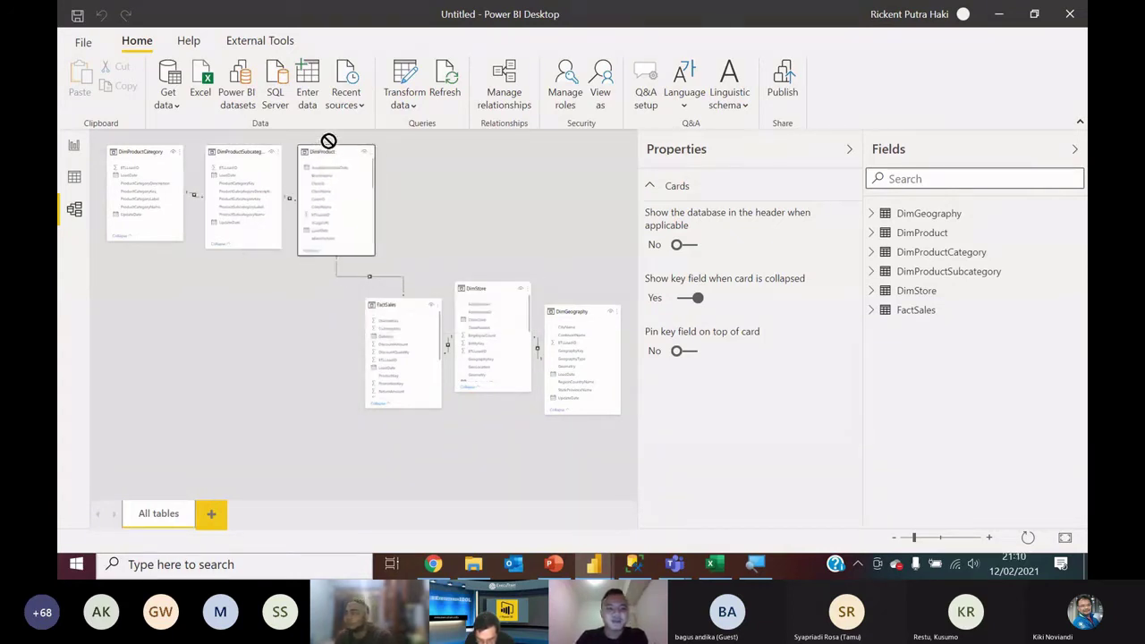
left_click_drag(474, 289, 420, 140)
left_click_drag(582, 312, 524, 145)
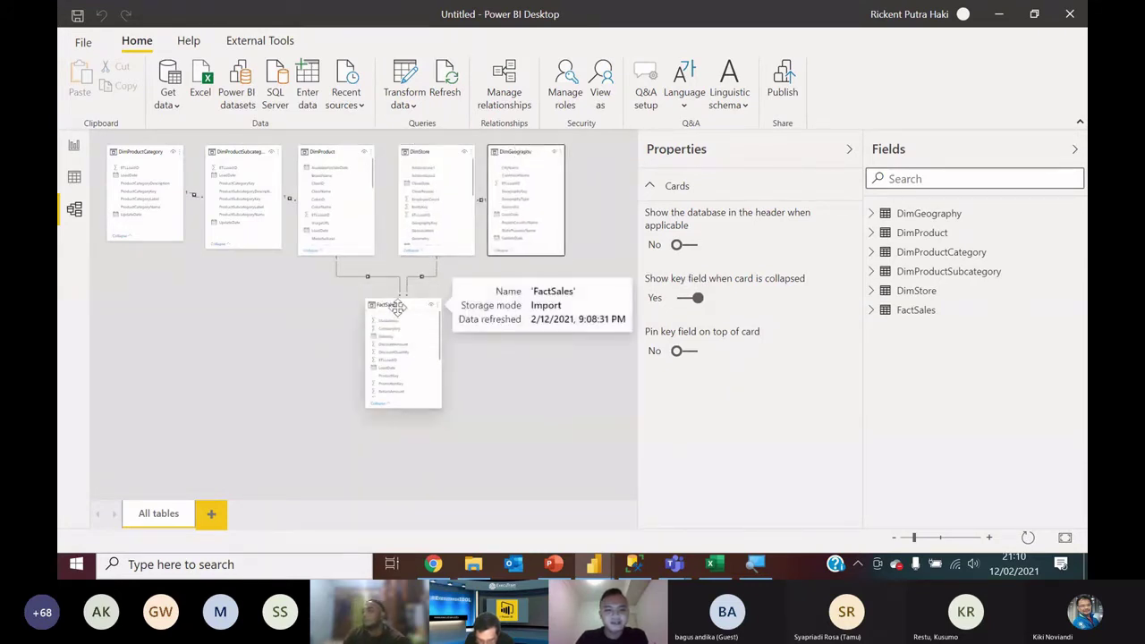
left_click_drag(394, 309, 315, 317)
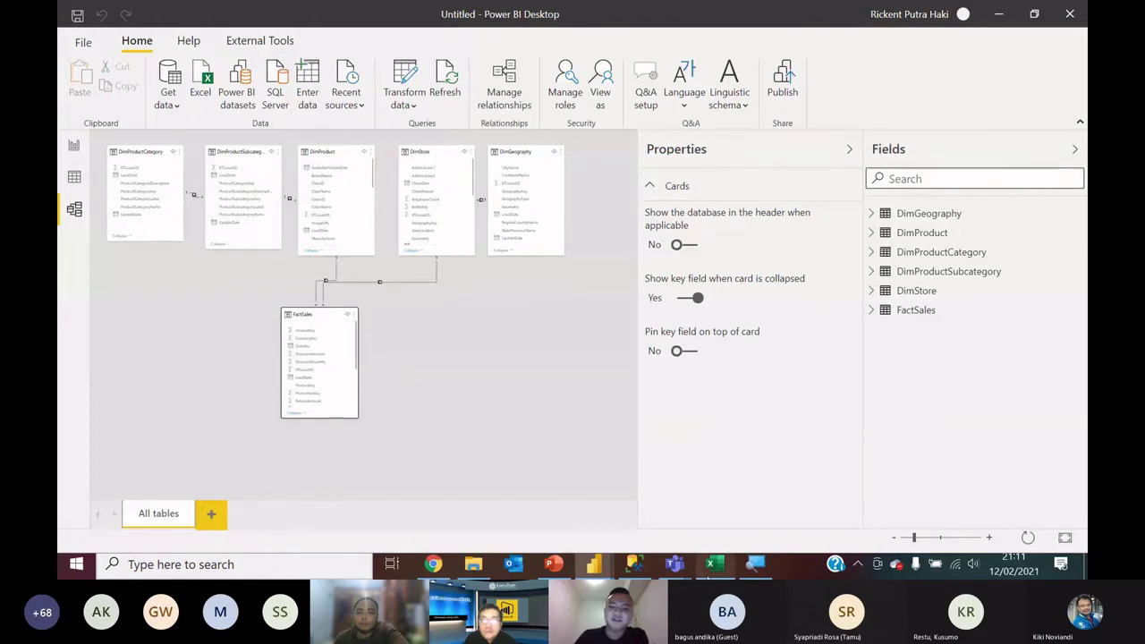
Step: Switch to the Superstore.xlsx workbook in Excel and filter the Category column to Furniture only
left_click(711, 572)
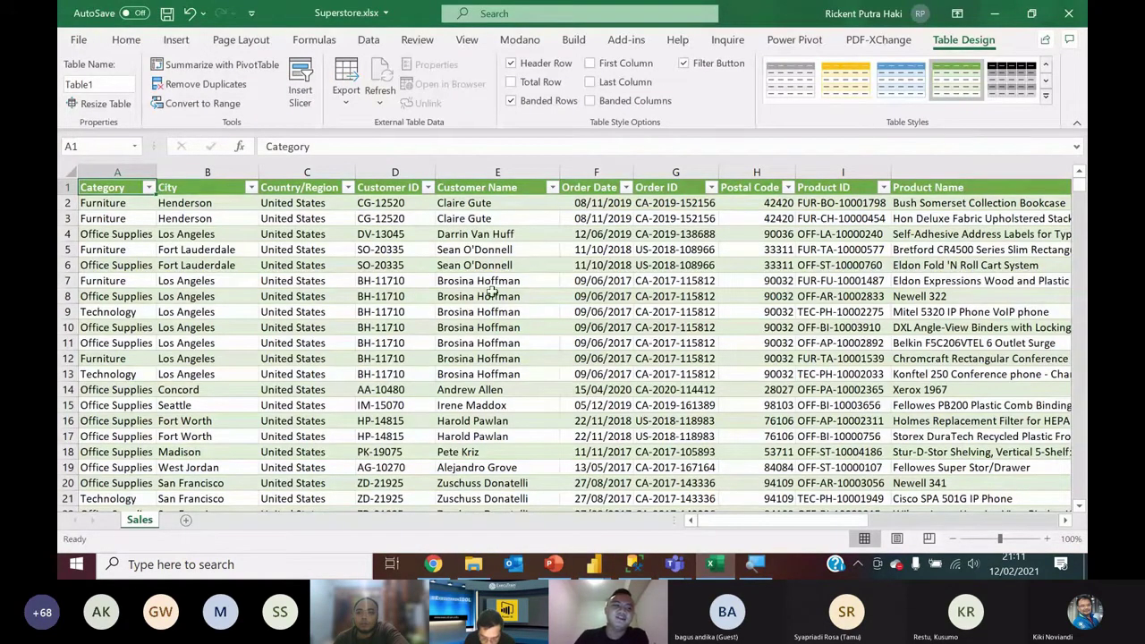
left_click(148, 187)
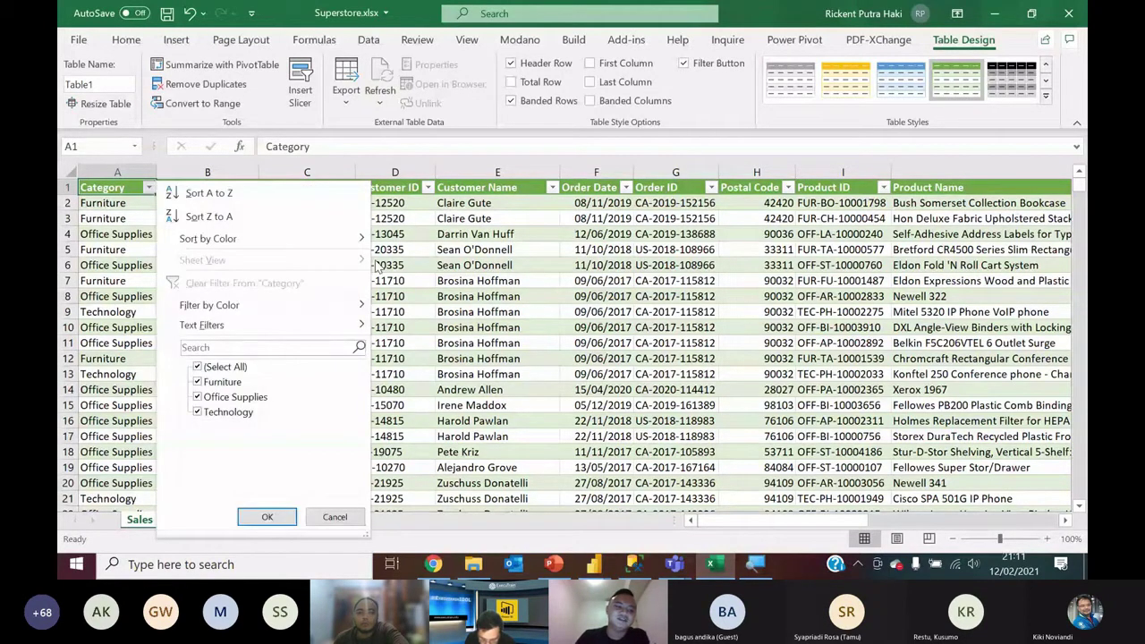
left_click(198, 367)
left_click(198, 382)
left_click(272, 517)
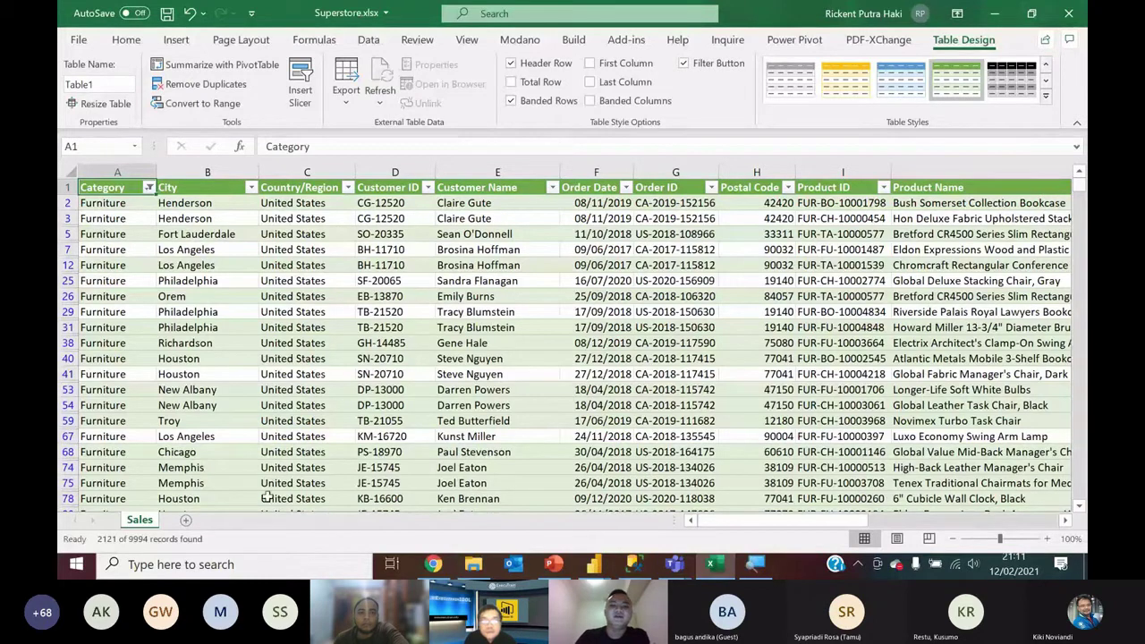
Step: Filter the City column of the Sales table to Alexandria only and view the matching rows
left_click(251, 187)
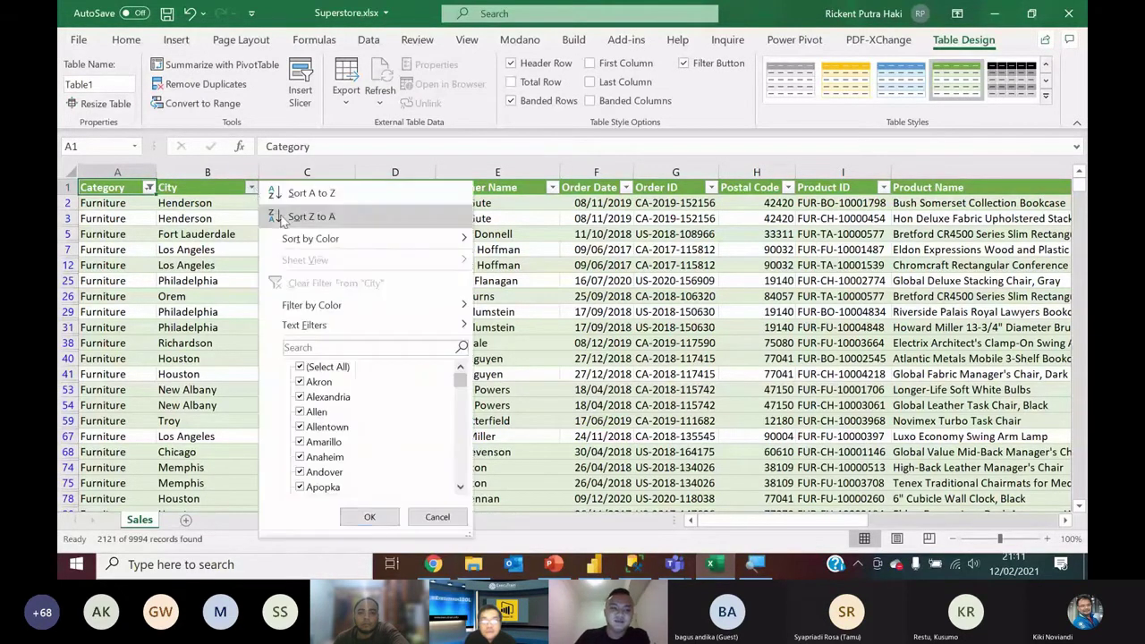
left_click(327, 367)
left_click(327, 396)
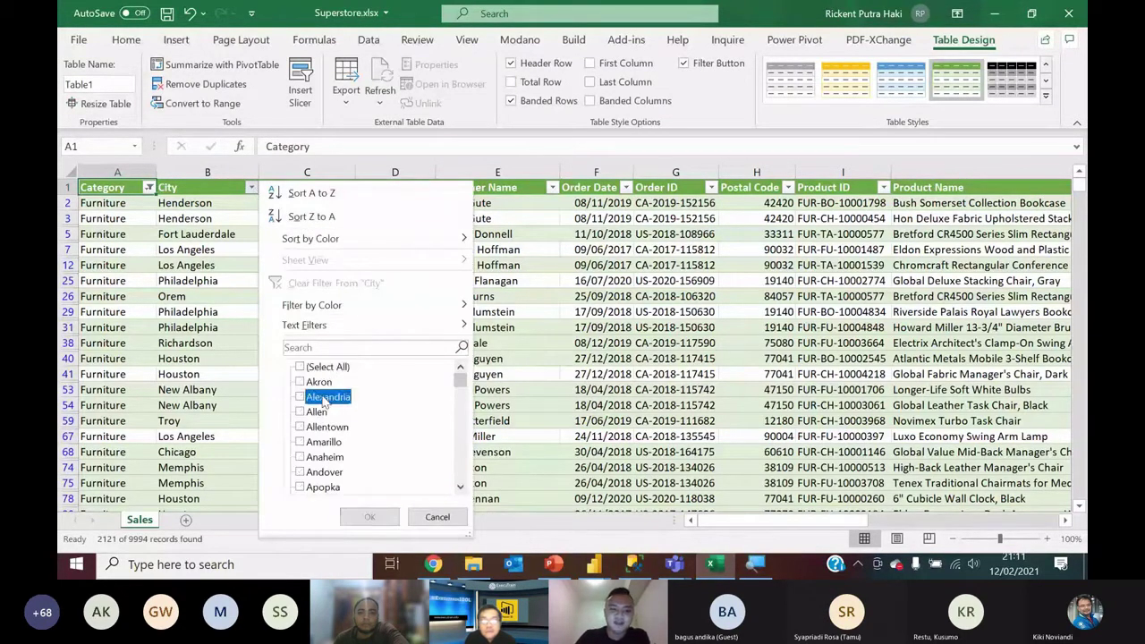
left_click(385, 520)
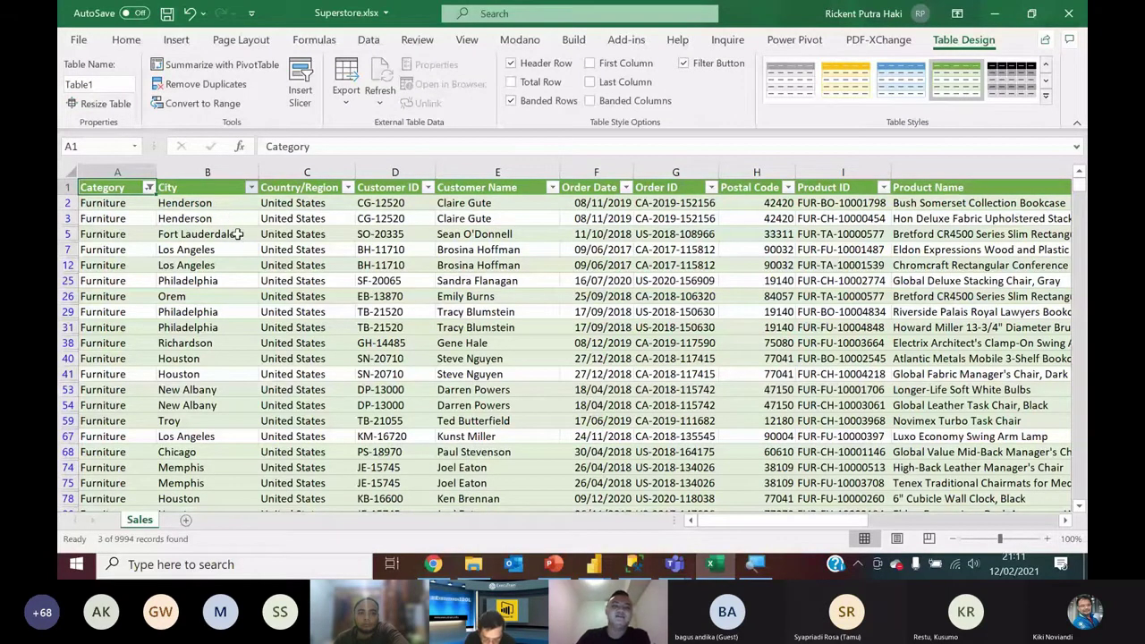
scroll(393, 313, "down", 1)
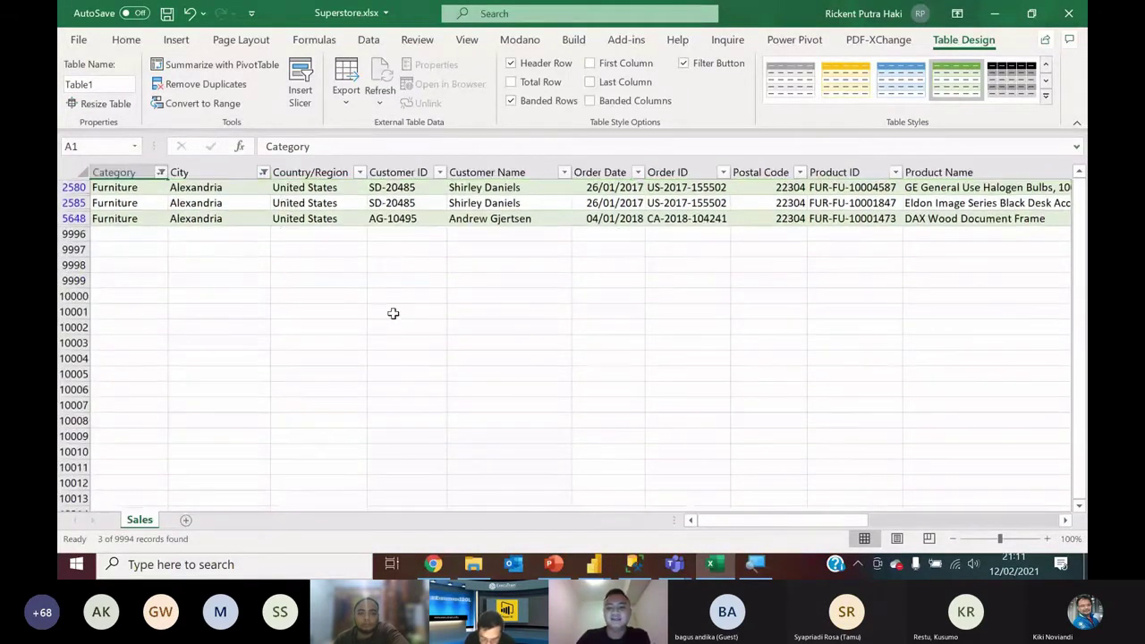
Step: Switch back to the untitled Power BI Desktop report and show the loaded tables in the data view
mouse_move(594, 564)
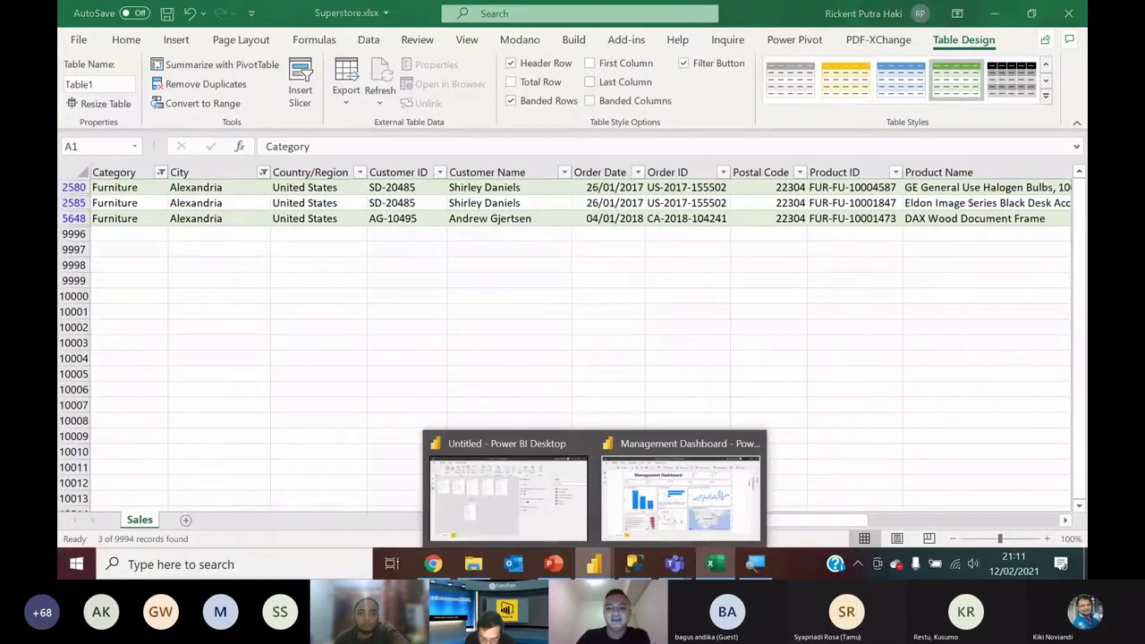
left_click(515, 494)
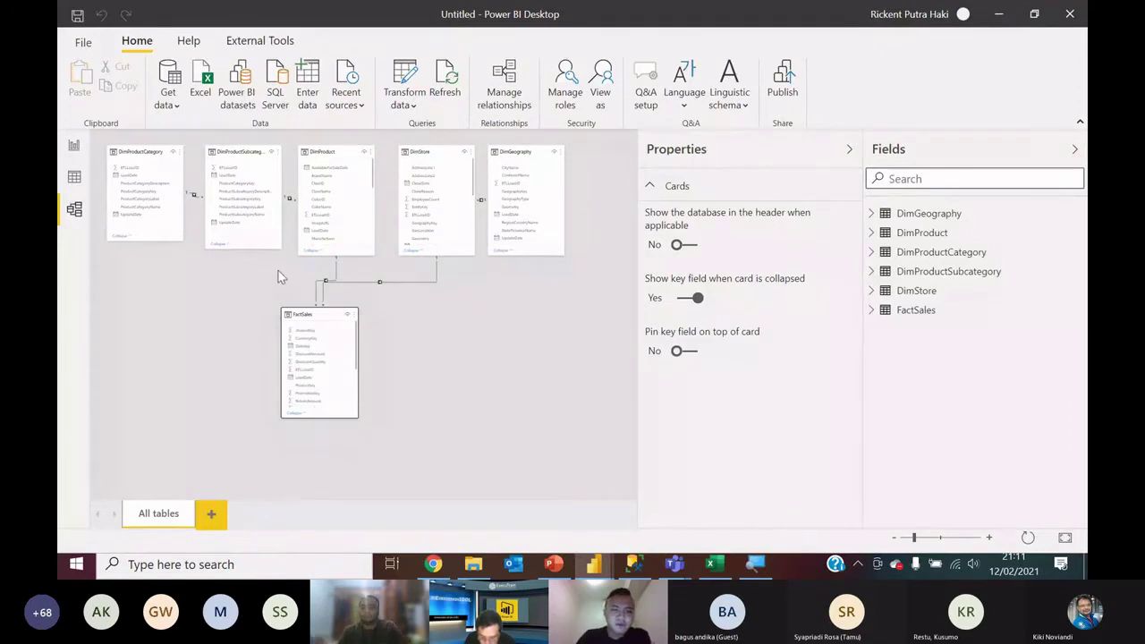
left_click(75, 148)
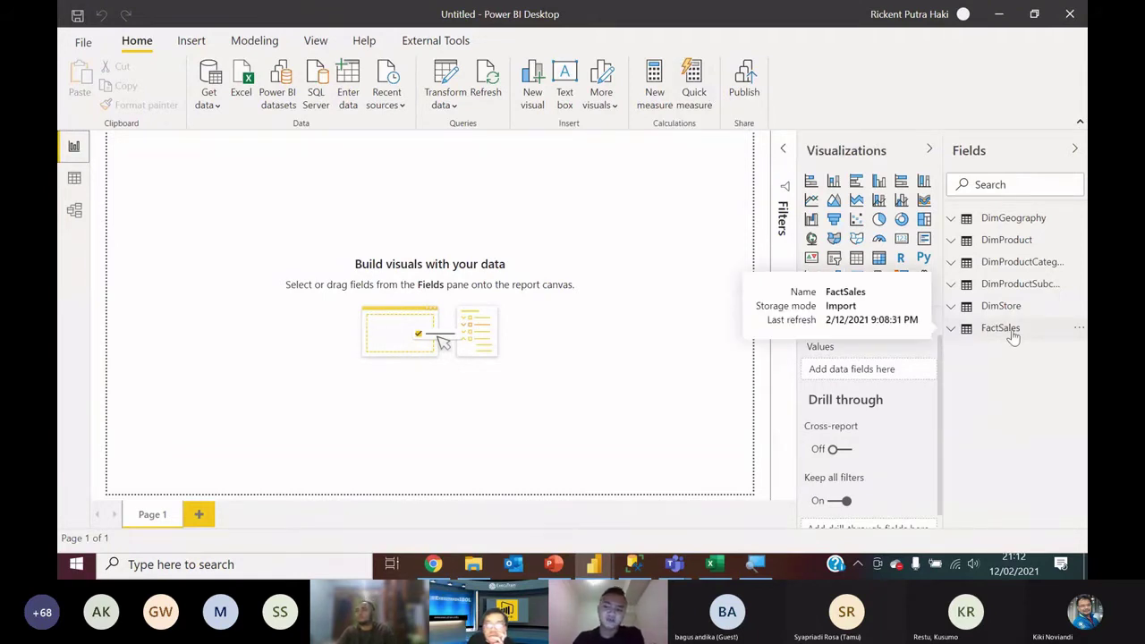
left_click(74, 177)
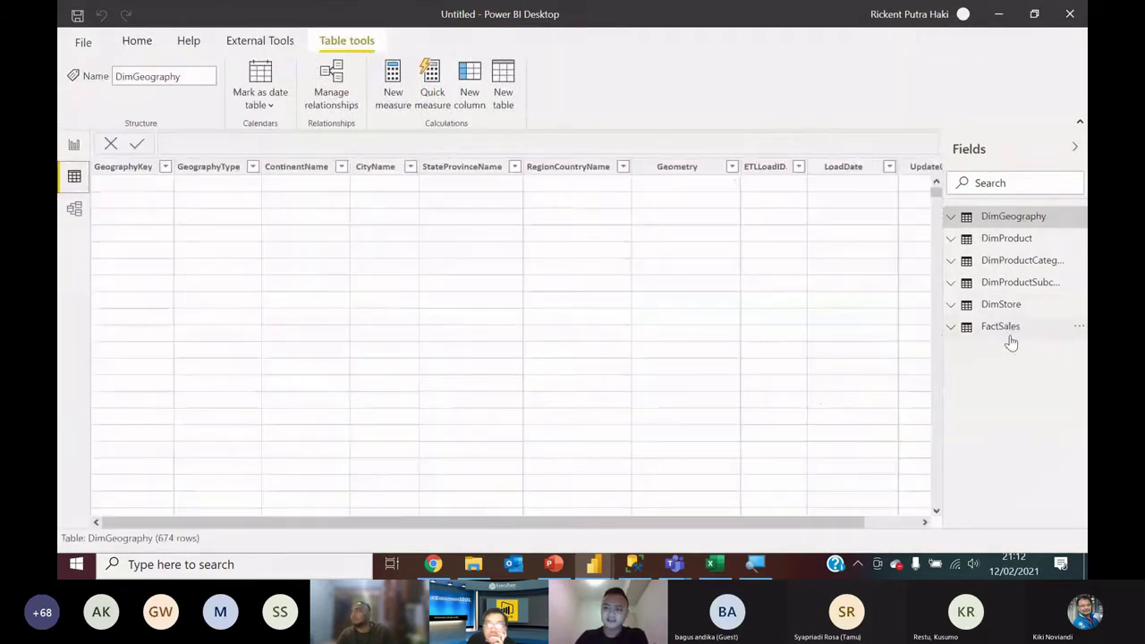
Step: Add a calculated column to the FactSales table and name it Margin
left_click(1002, 327)
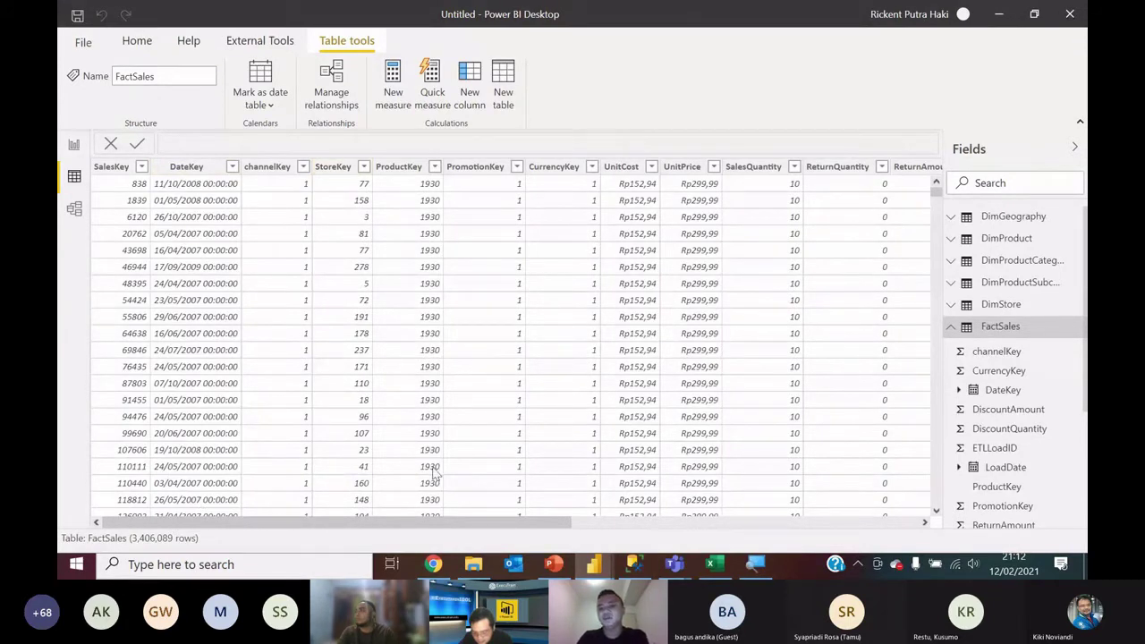
left_click_drag(306, 522, 716, 526)
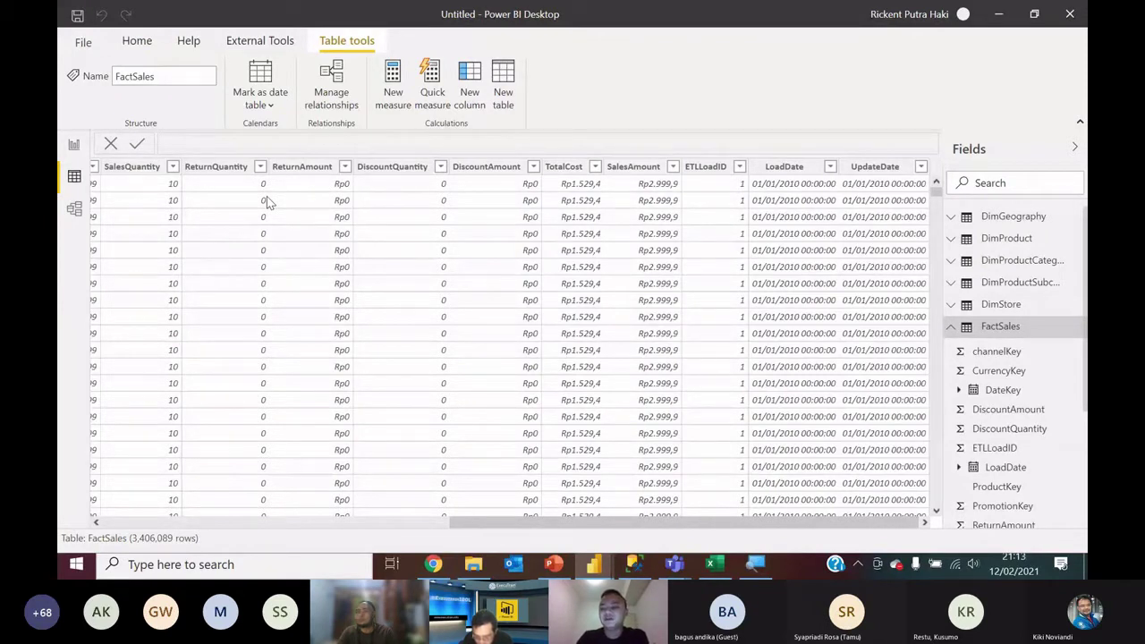
right_click(1000, 328)
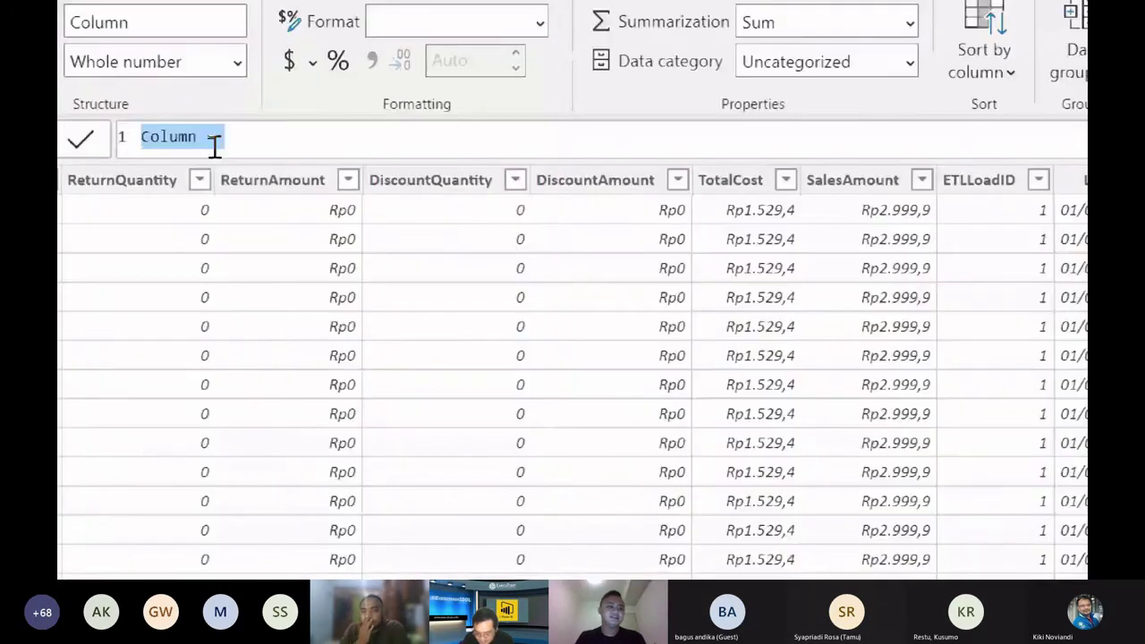
key("Home")
key("shift+Right")
key("shift+Right")
key("shift+Right")
key("shift+Right")
key("shift+Right")
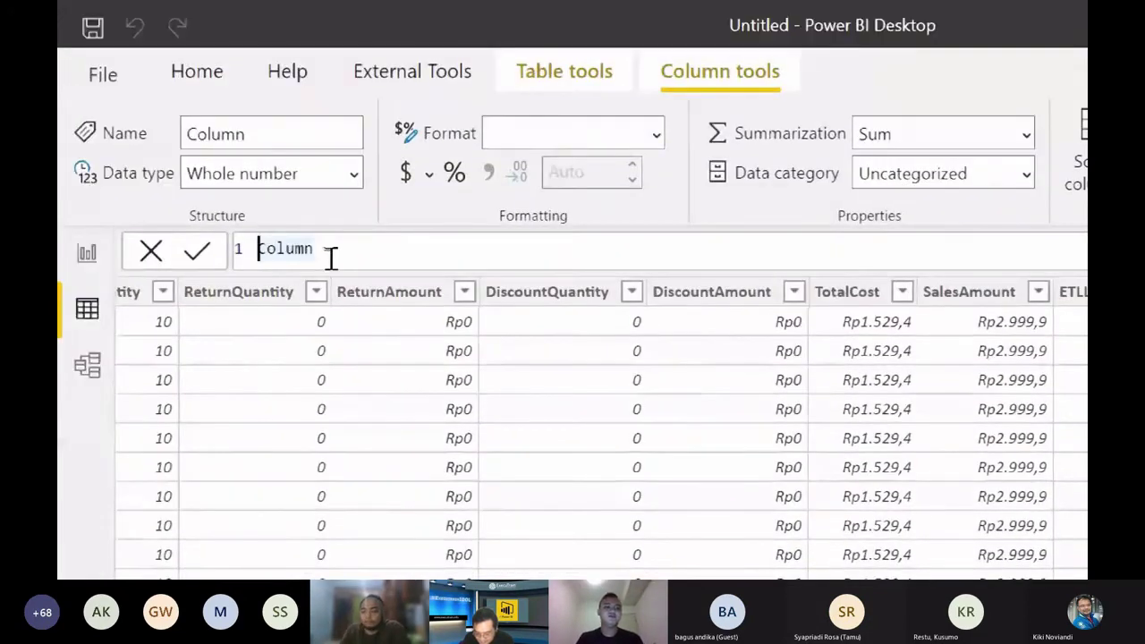
key("shift+Left")
key("shift+Right")
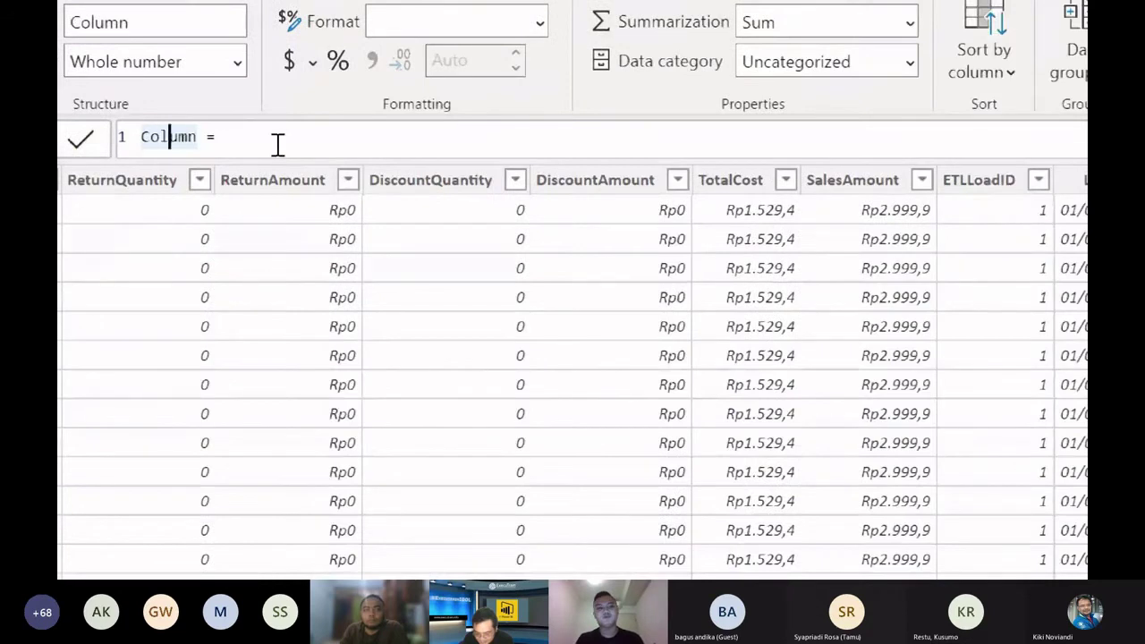
key("shift+Right")
key("shift+Right")
key("End")
key("shift+Left")
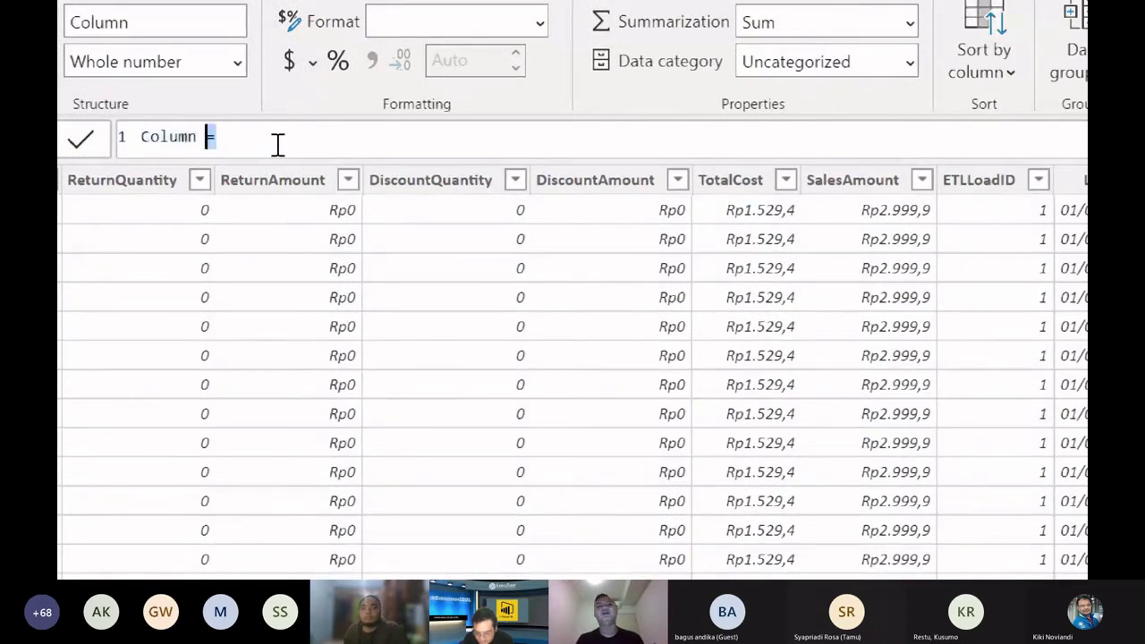
key("Left")
key("Left")
key("ctrl+shift+Left")
key("shift+Left")
key("shift+Left")
key("shift+Left")
key("shift+Left")
key("shift+Left")
key("shift+Left")
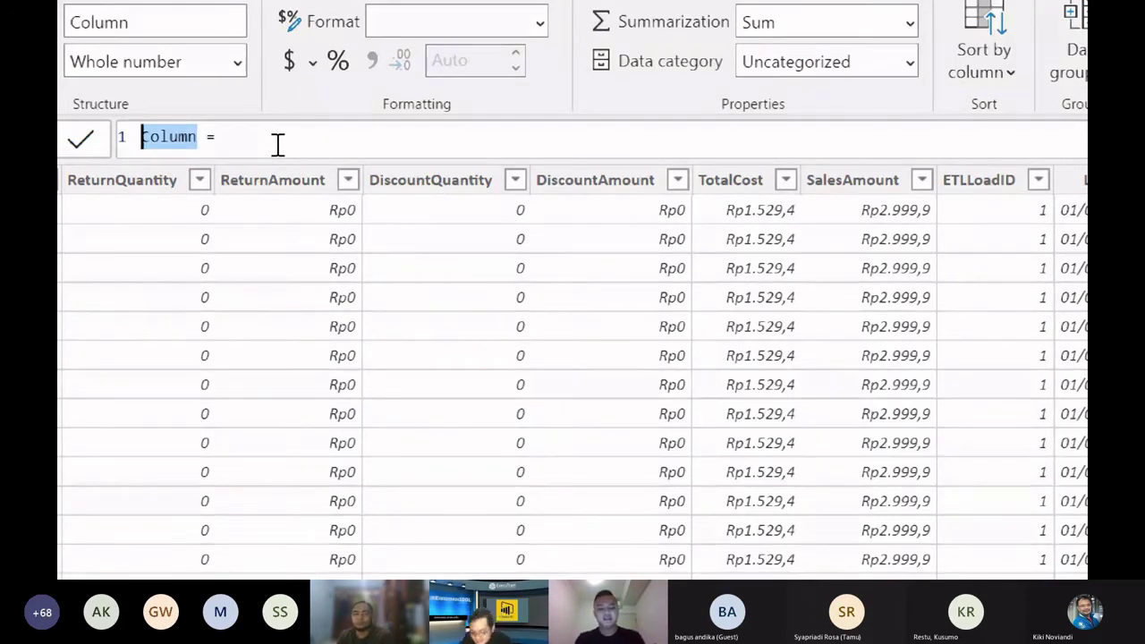
type("Margin")
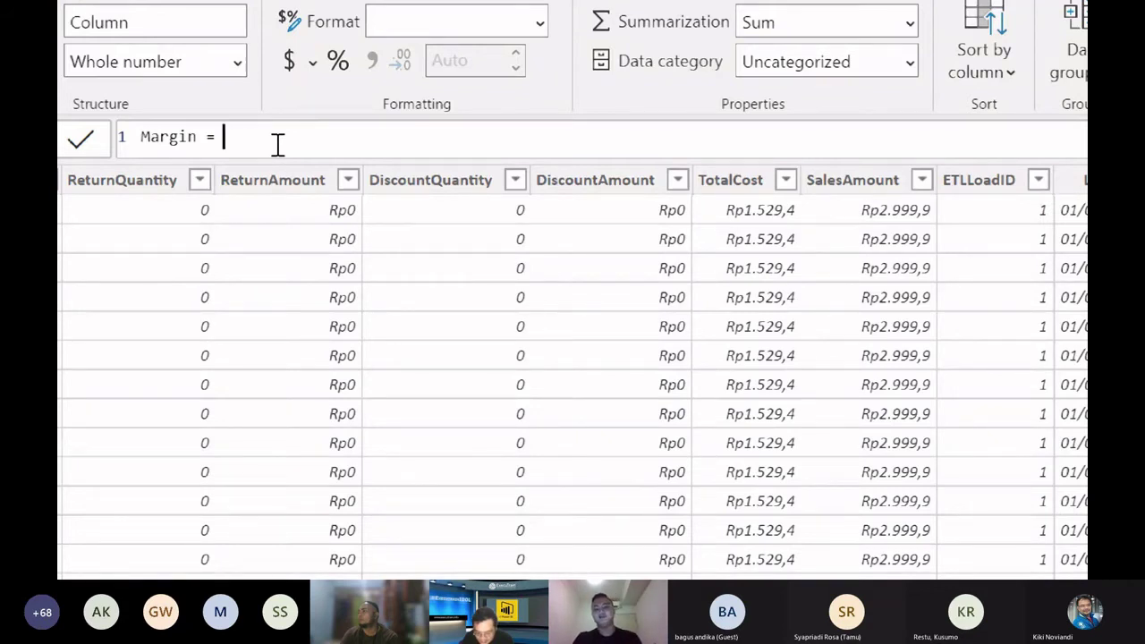
Step: Define the Margin column as FactSales[SalesAmount] - FactSales[TotalCost] and commit the formula
type("Sales")
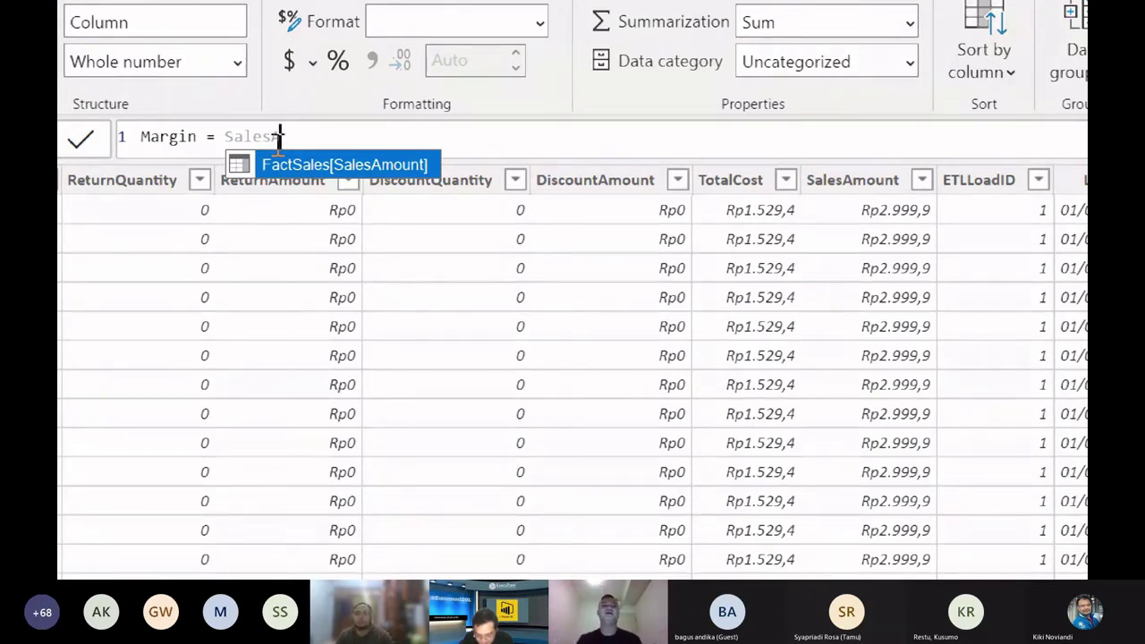
key("Tab")
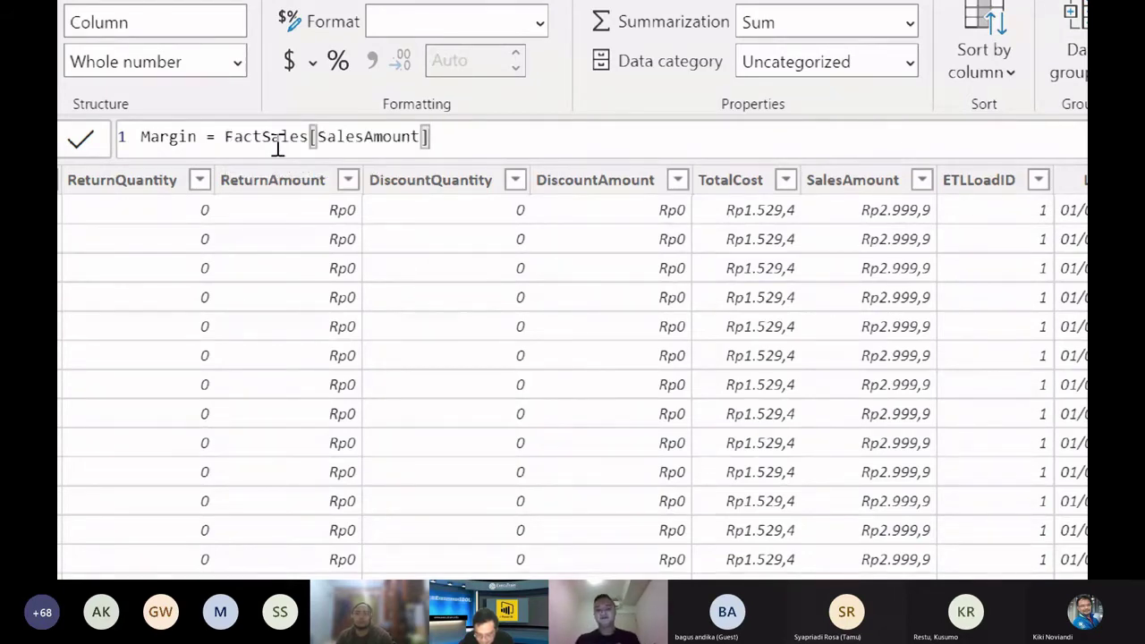
type("- TotalCo")
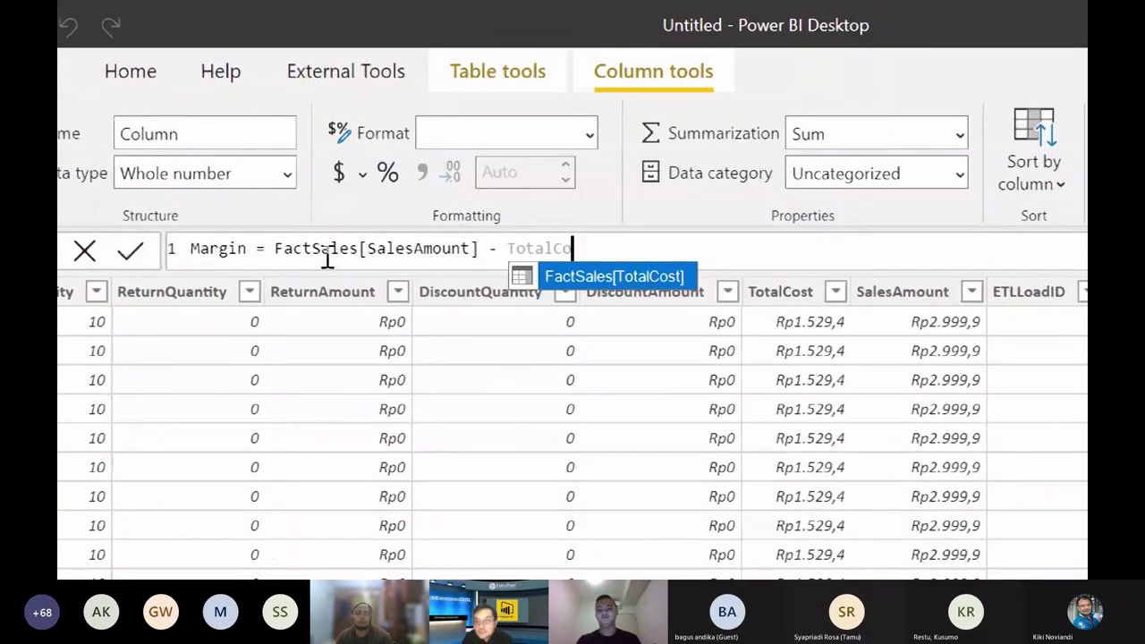
key("Tab")
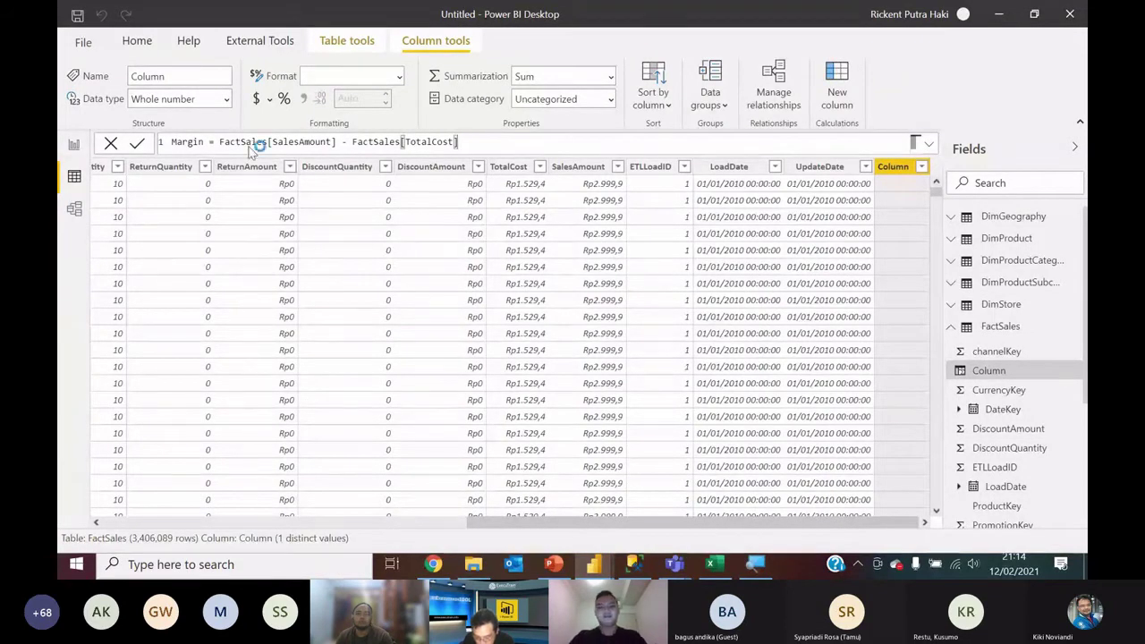
key("Return")
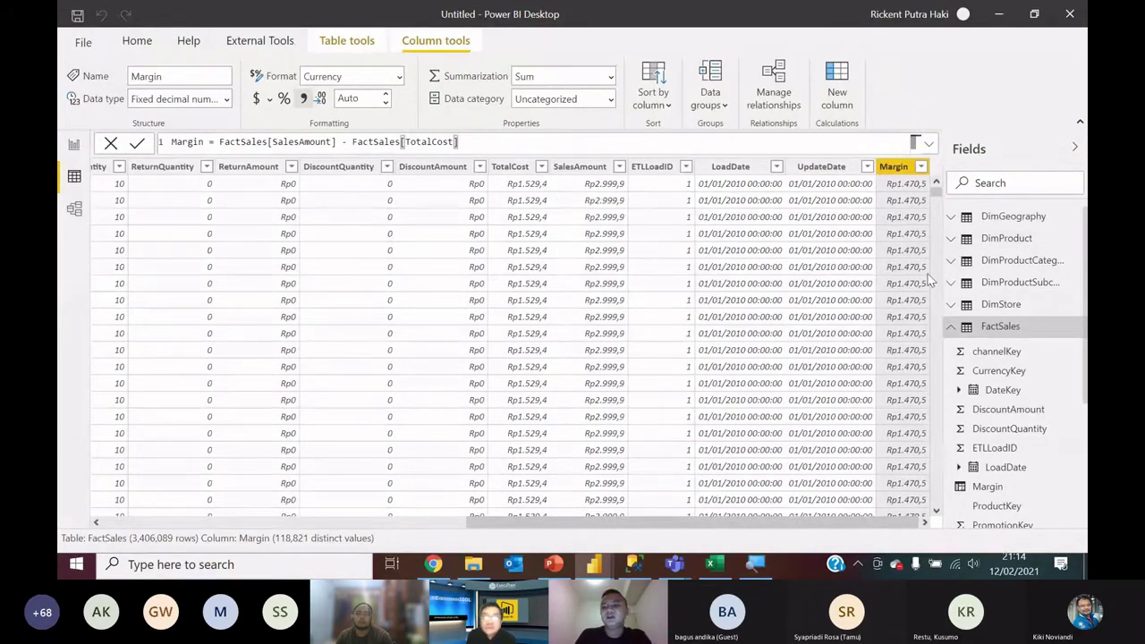
mouse_move(935, 188)
left_mouse_down()
mouse_move(930, 338)
mouse_move(941, 176)
left_mouse_up()
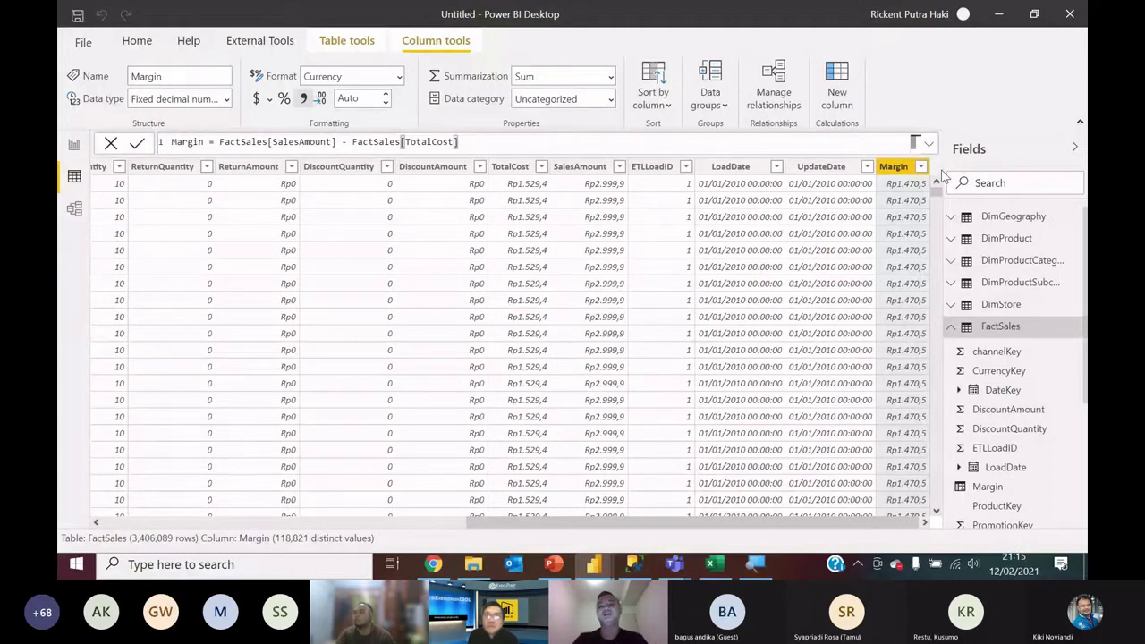
Step: Create a new measure in the FactSales table and name it Margin 2
right_click(999, 328)
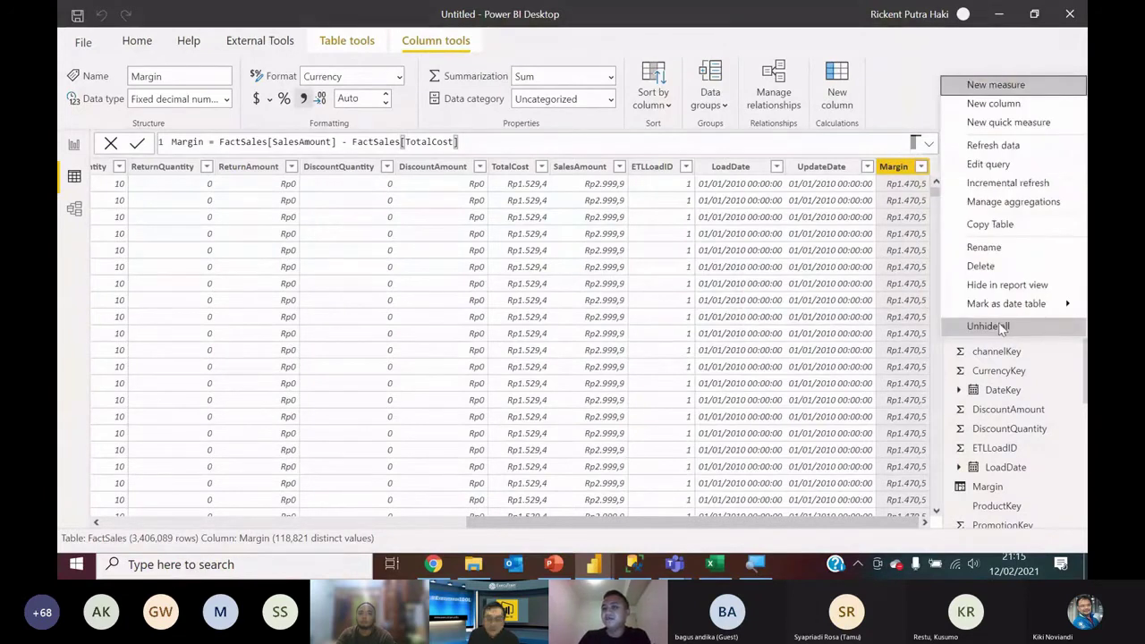
left_click(1001, 86)
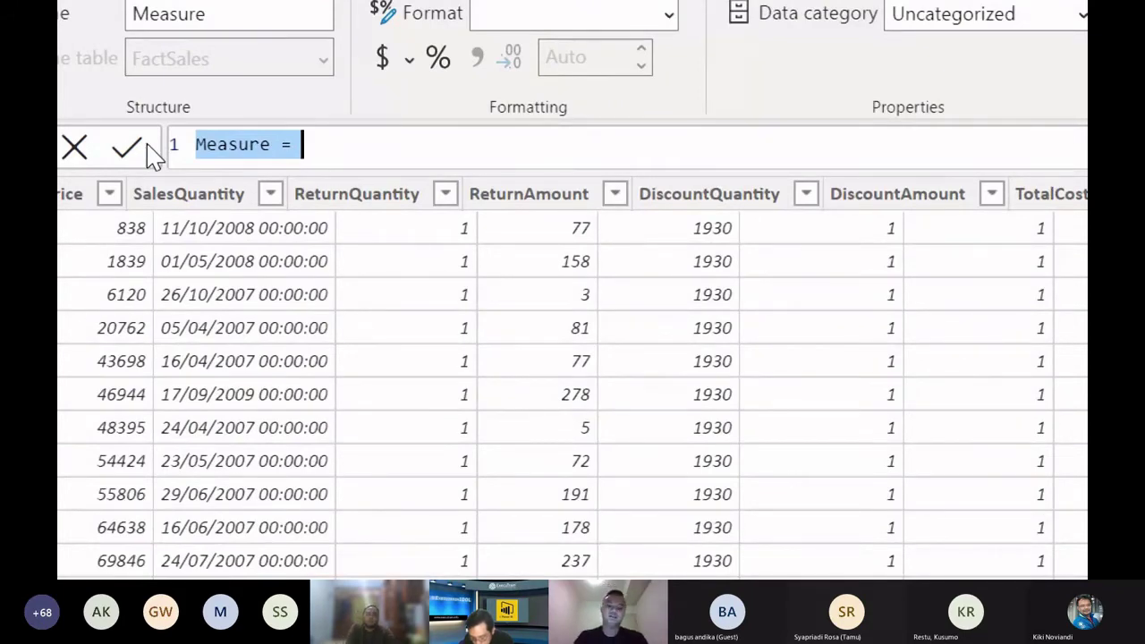
key("Home")
key("shift+Right")
key("shift+Right")
key("shift+Right")
key("shift+Right")
key("shift+Right")
key("shift+Right")
key("shift+Right")
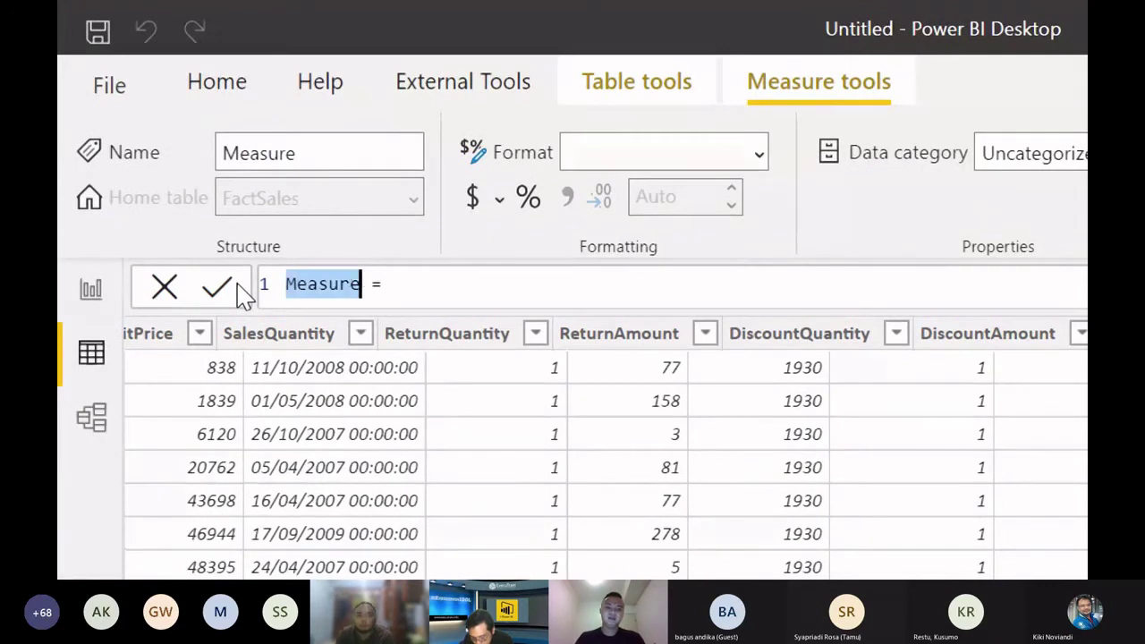
type("Margin 2")
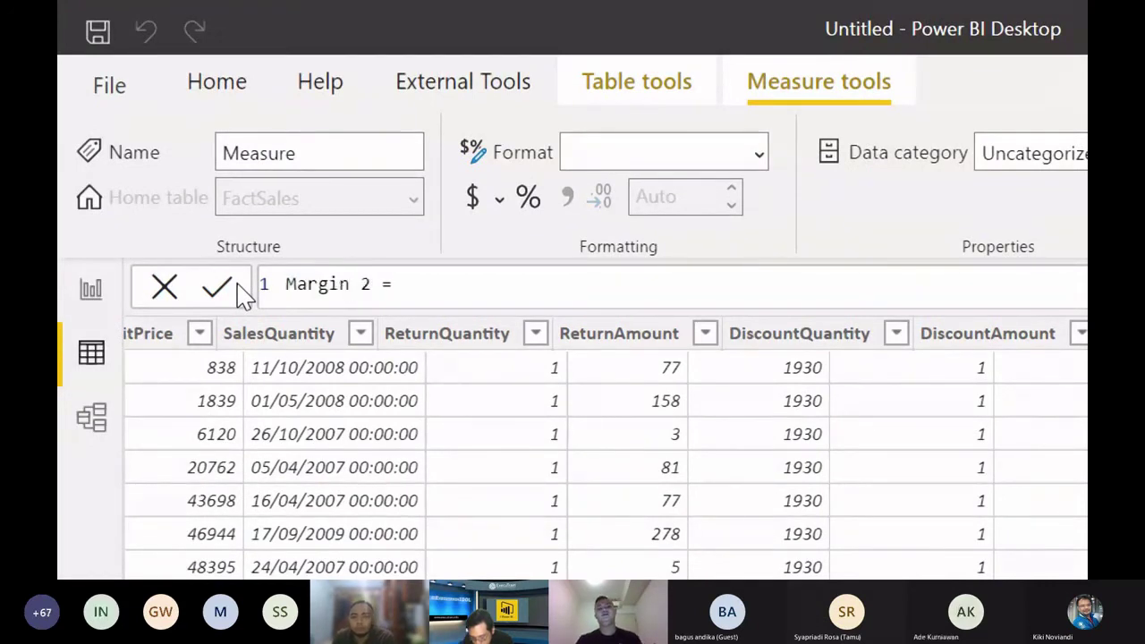
key("Right")
key("Right")
key("Right")
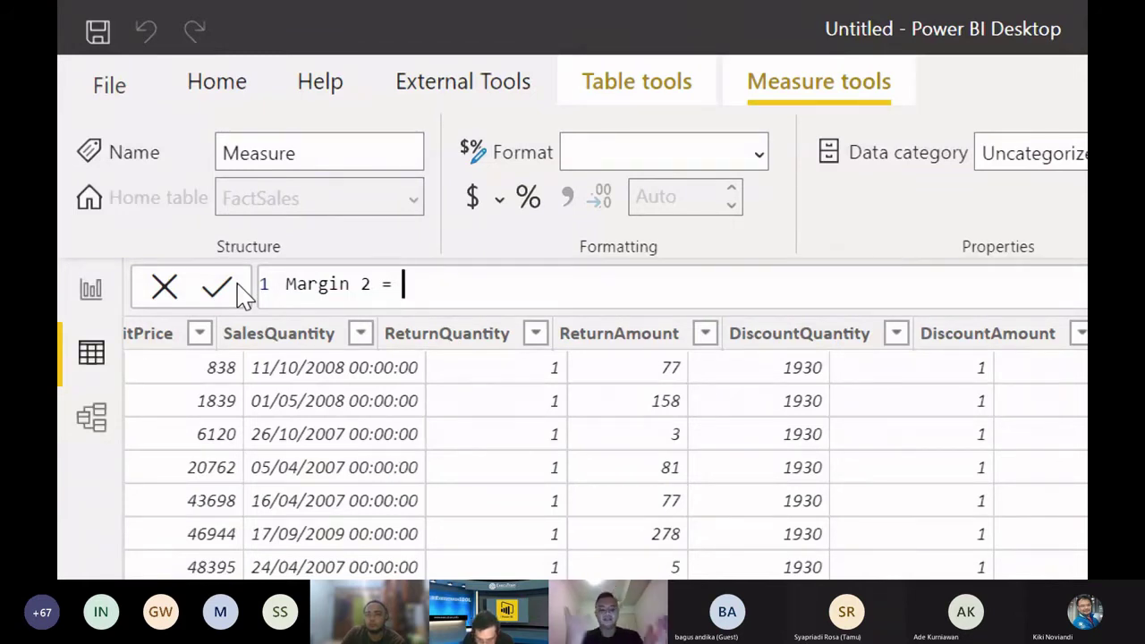
type("SalesA")
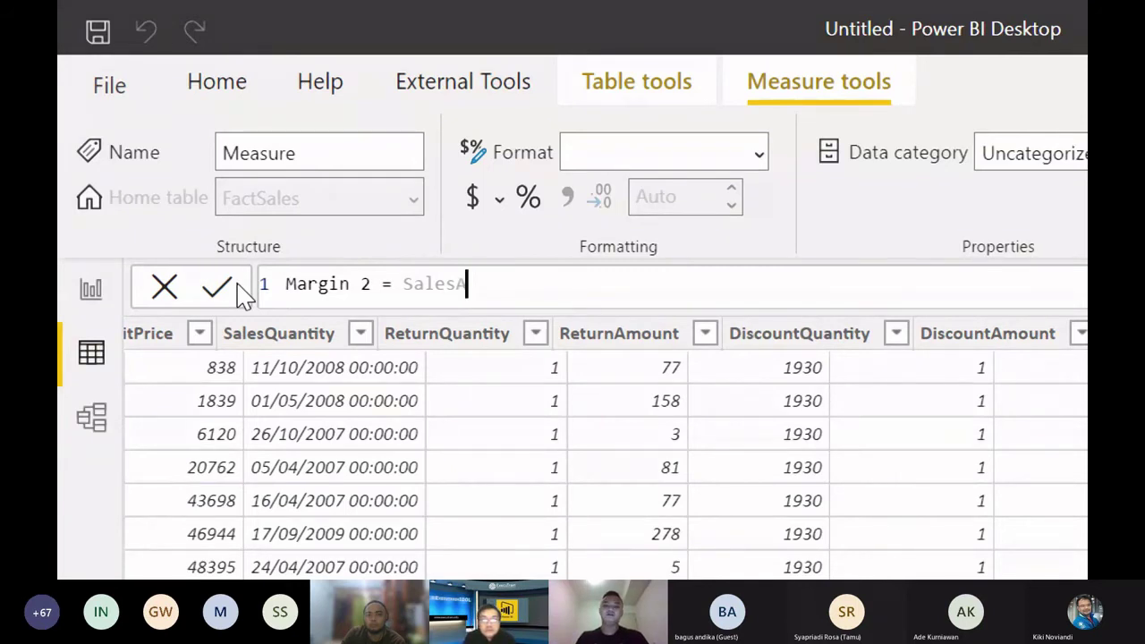
key("BackSpace")
key("BackSpace")
key("BackSpace")
key("BackSpace")
key("BackSpace")
key("BackSpace")
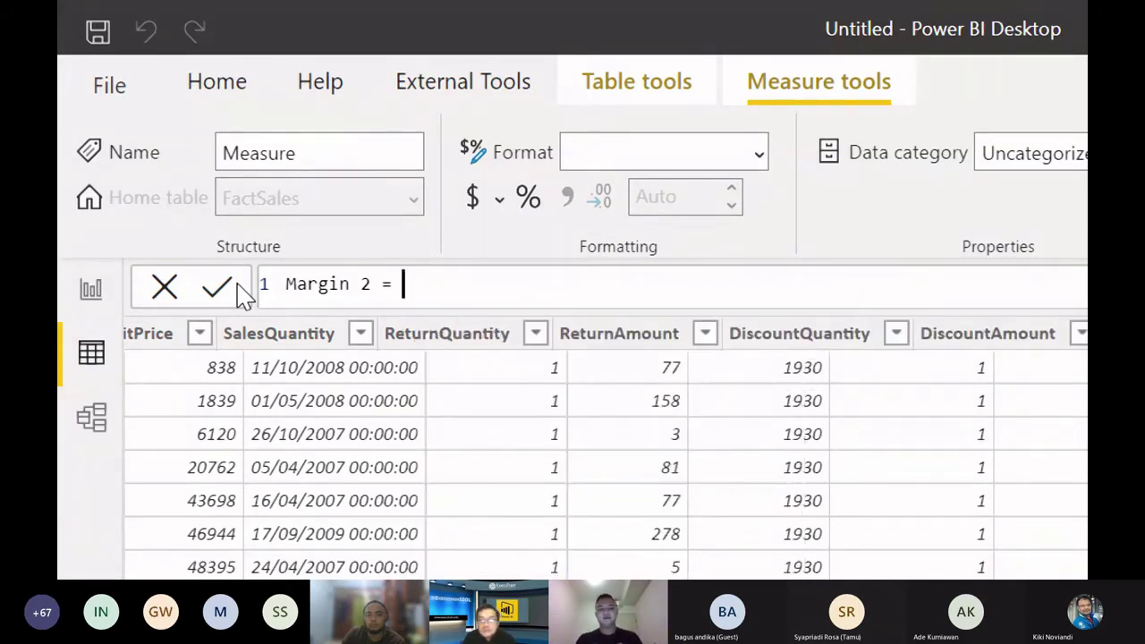
Step: Define the Margin 2 measure as SUM(FactSales[SalesAmount]) - SUM(FactSales[TotalCost]), commit it and check the table's last columns
type("SUM")
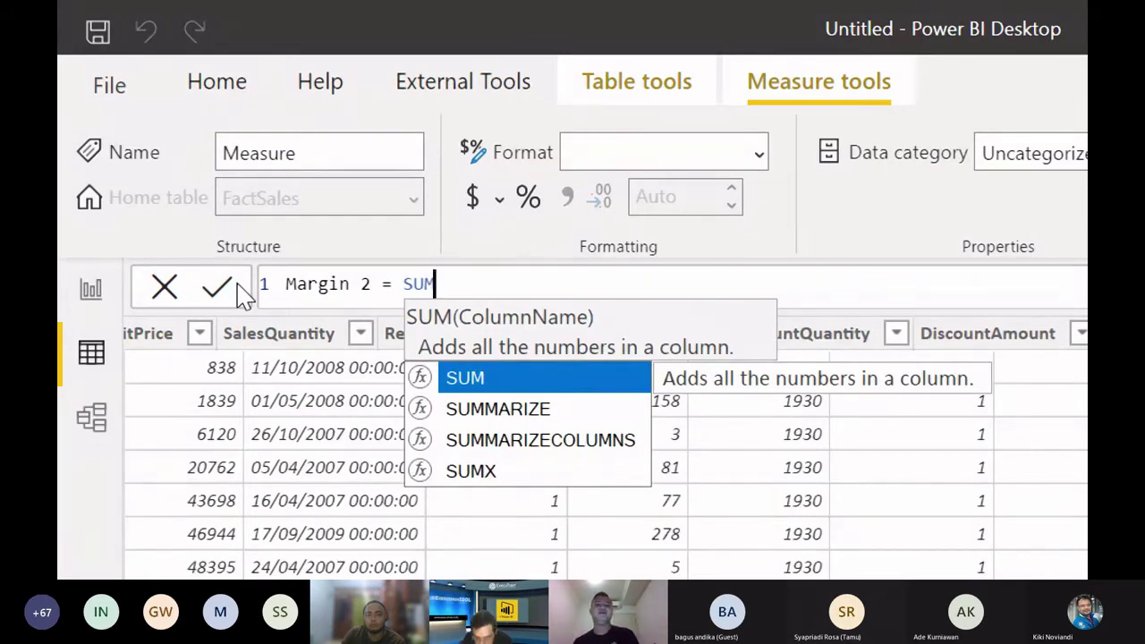
type("(")
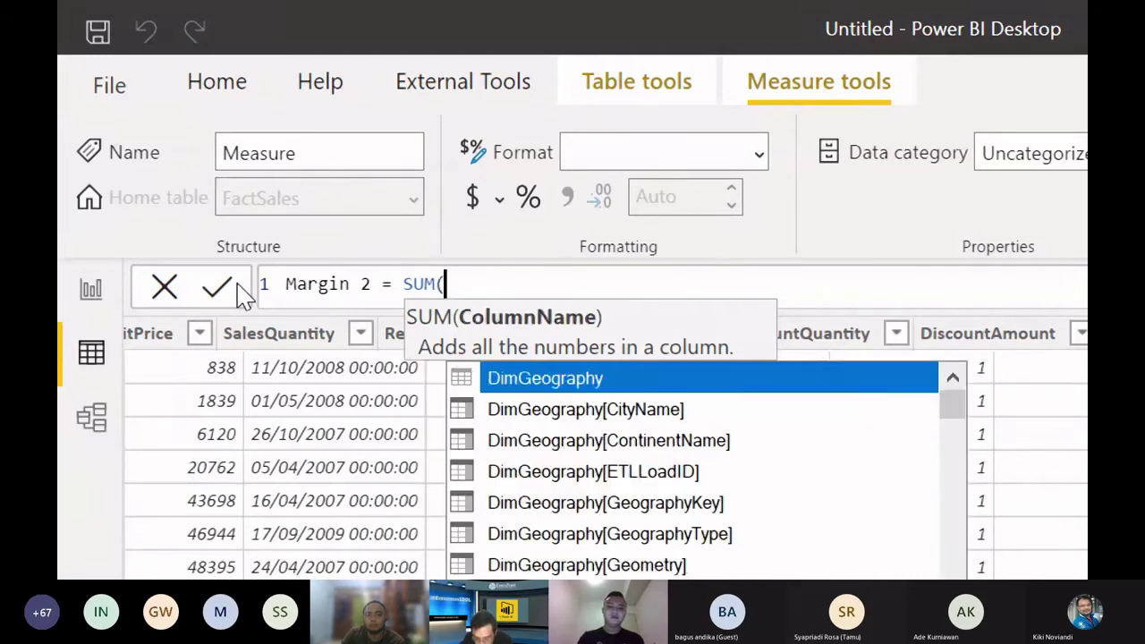
type("FactSales[SalesAm")
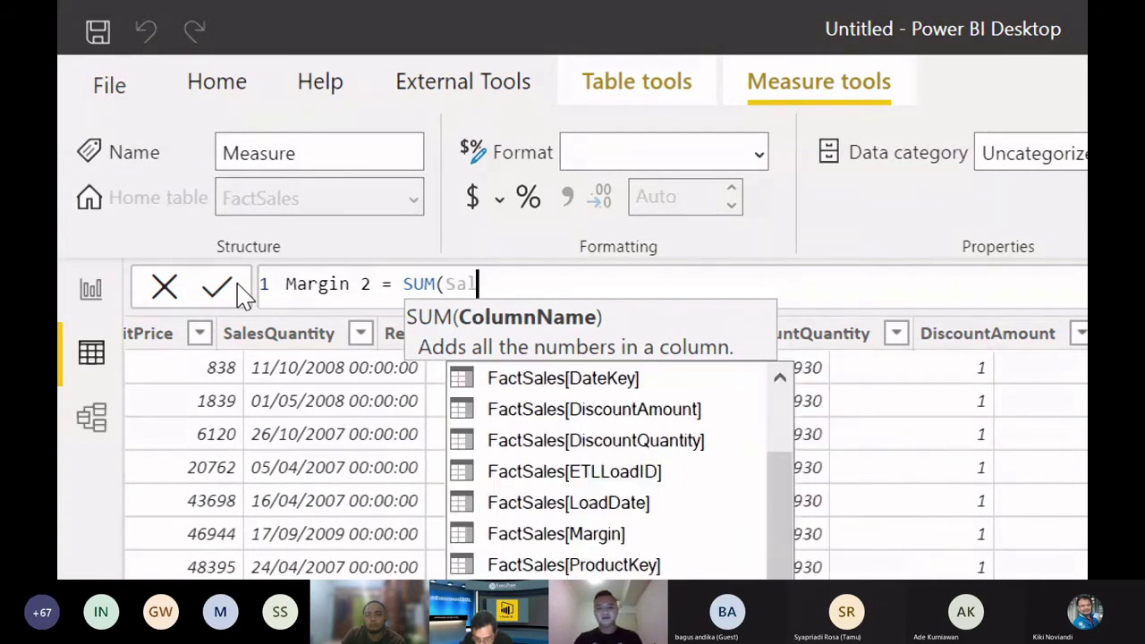
key("Tab")
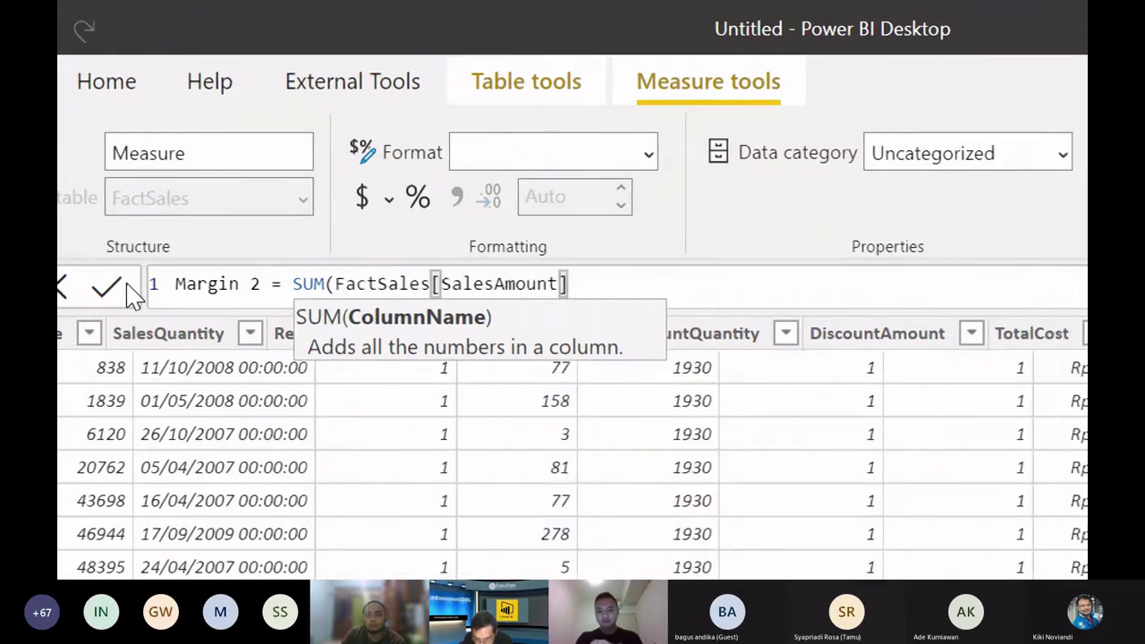
type(")")
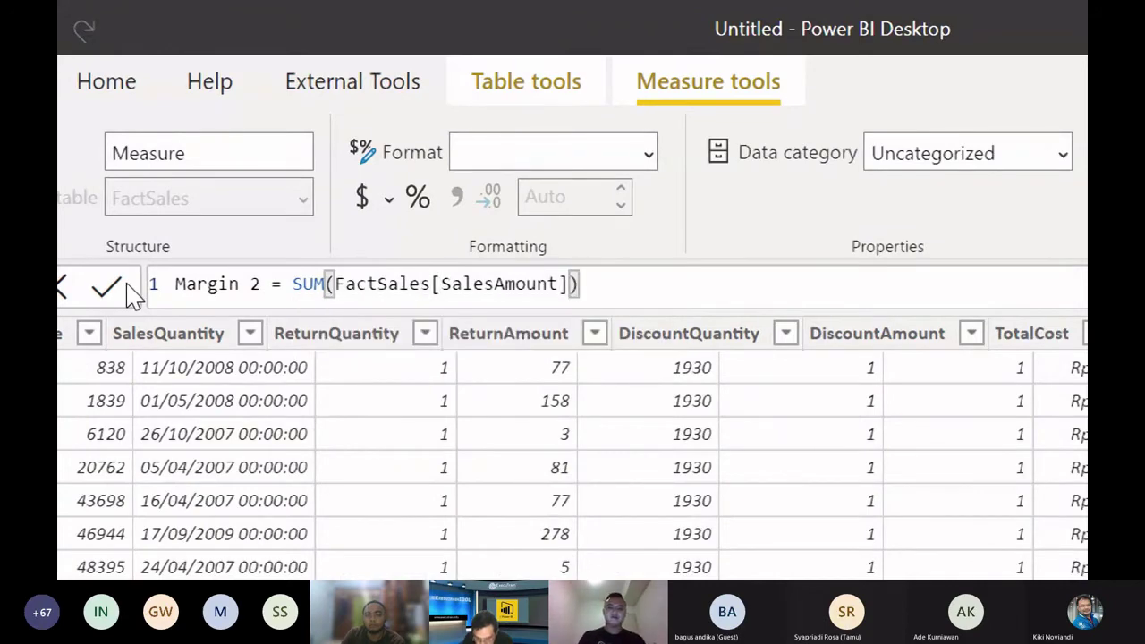
type(" -")
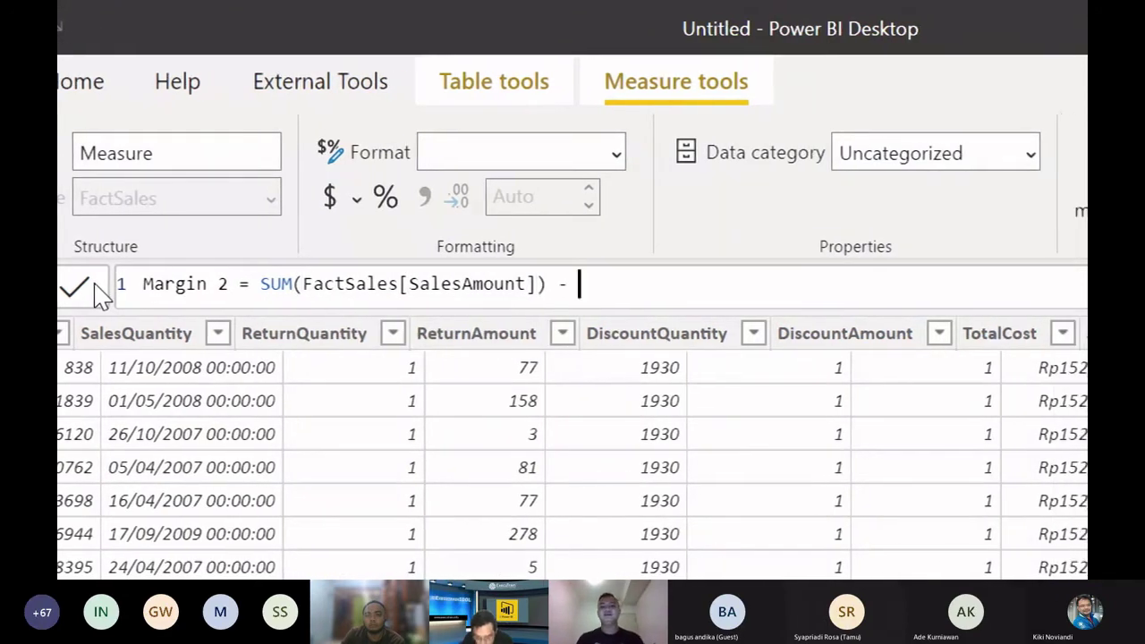
type(" SUM(FactSales[")
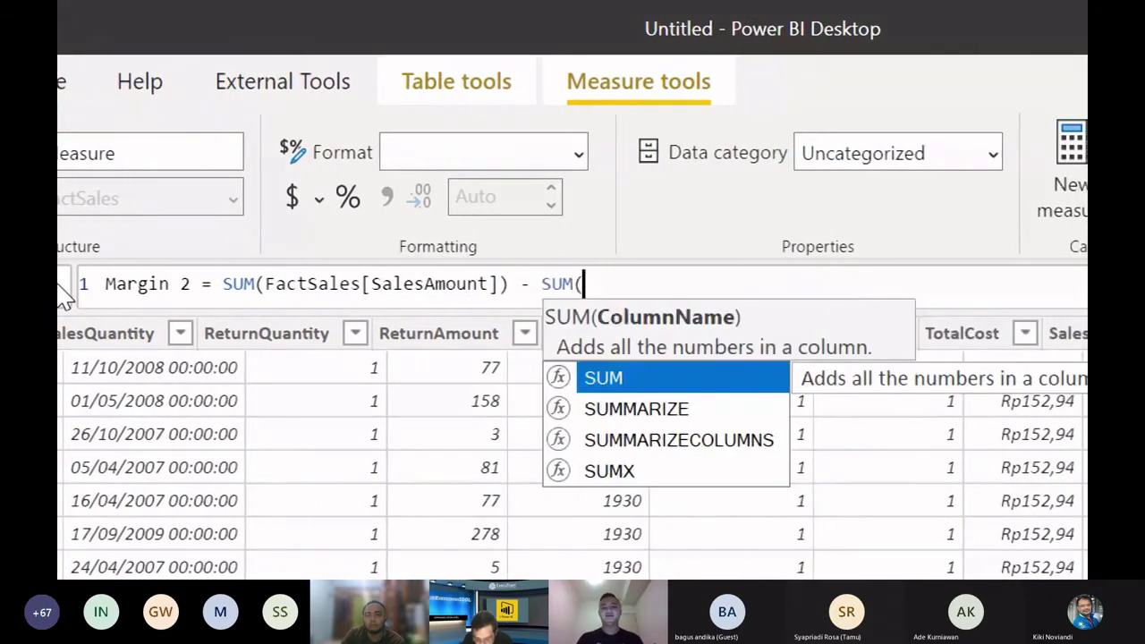
type("Total")
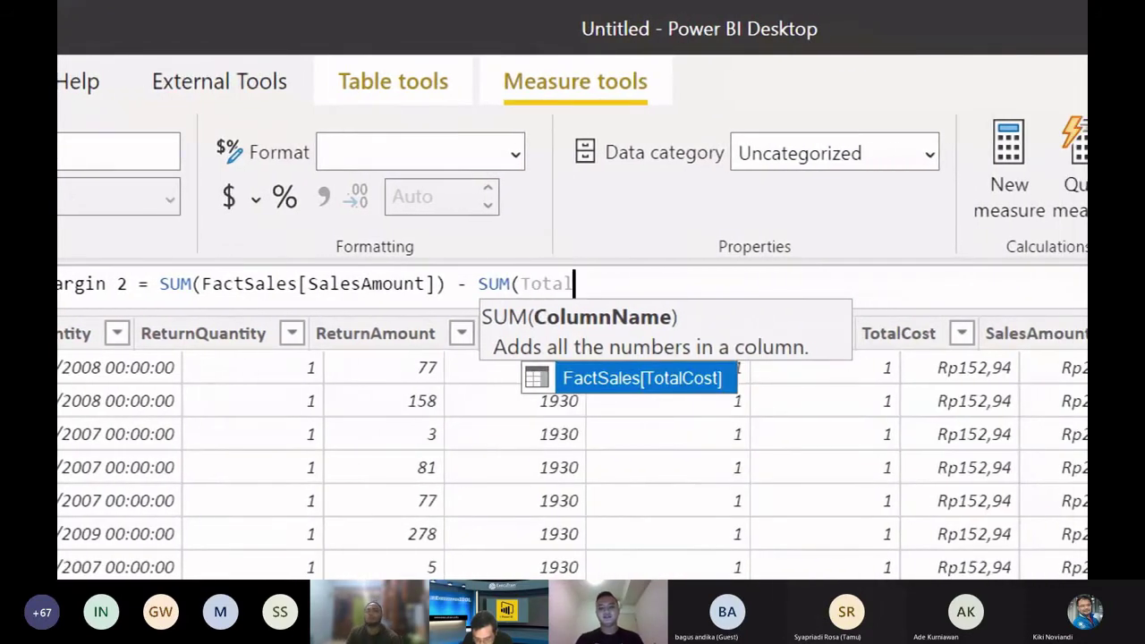
key("Tab")
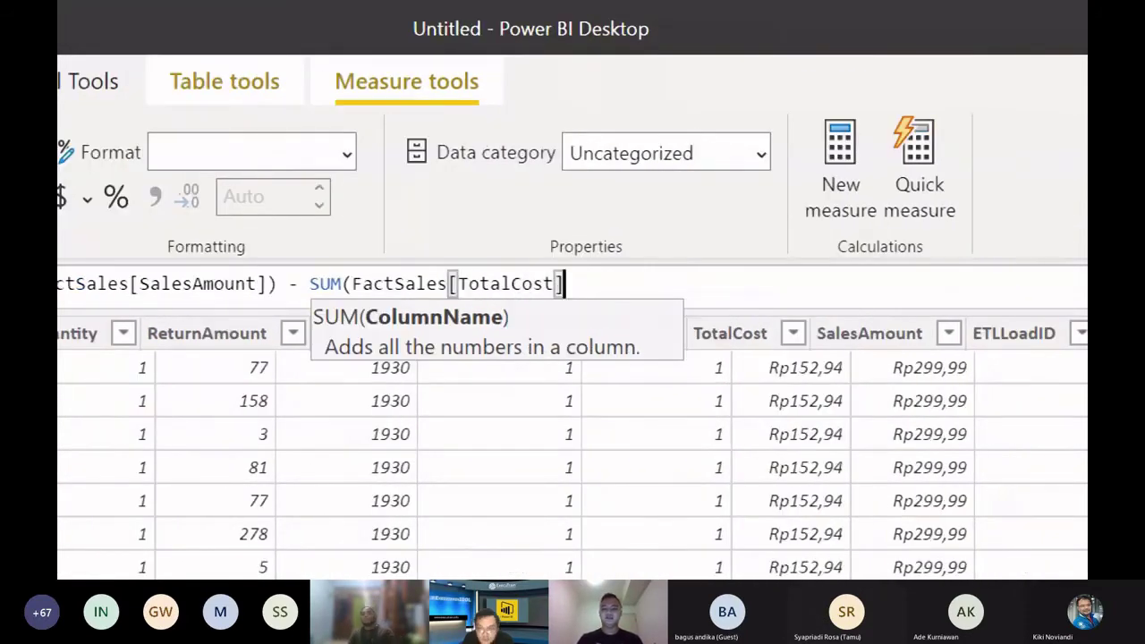
type(")")
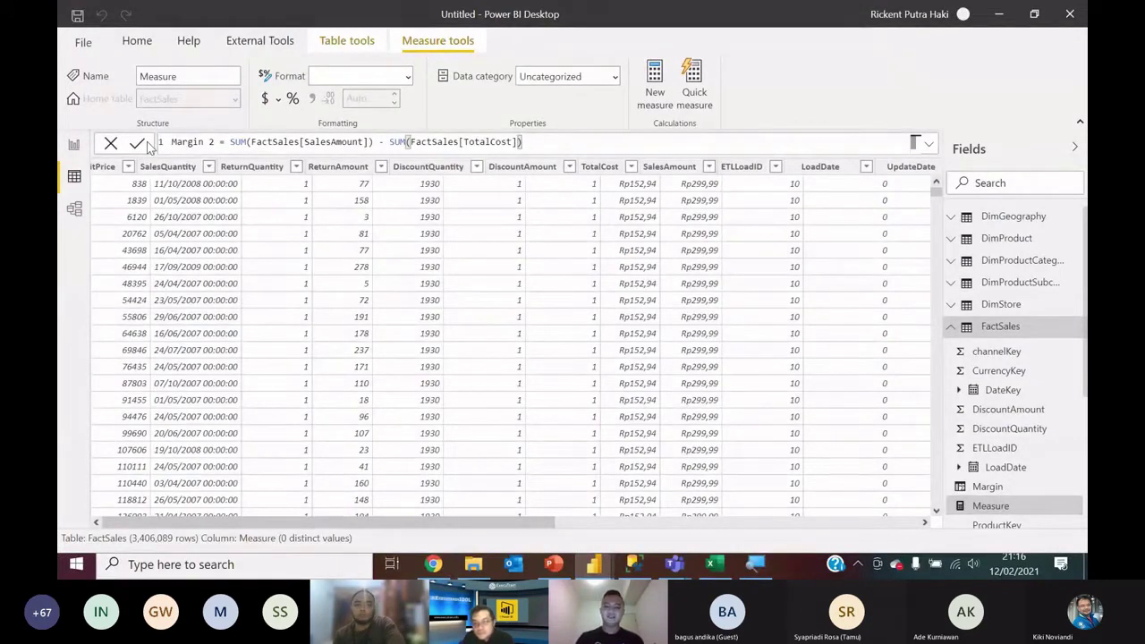
left_click(147, 145)
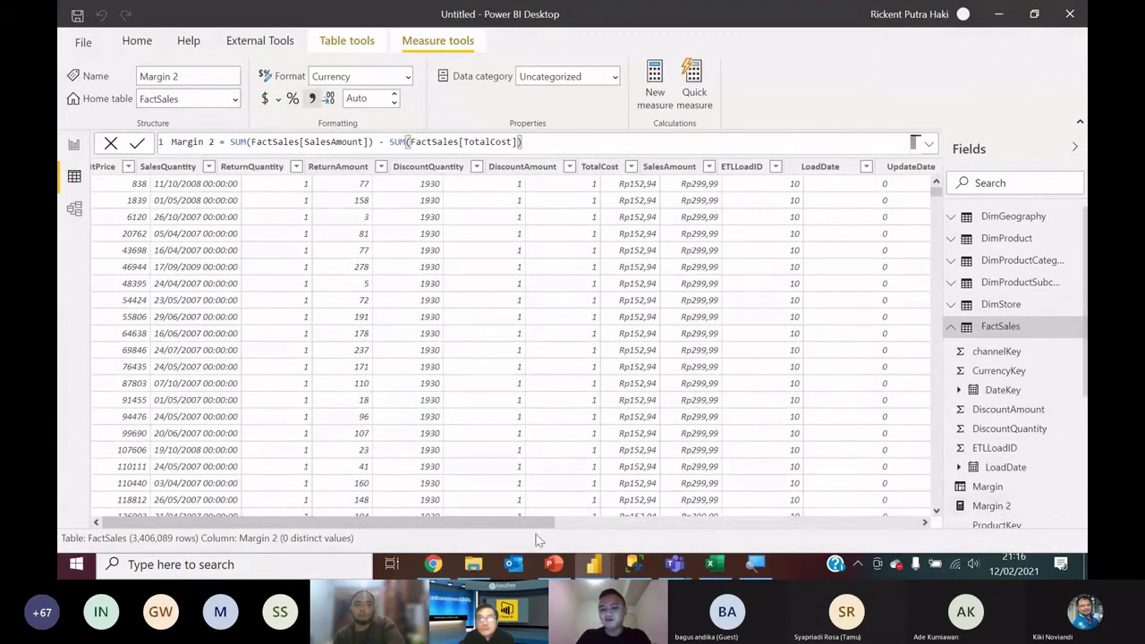
left_click_drag(533, 527, 897, 528)
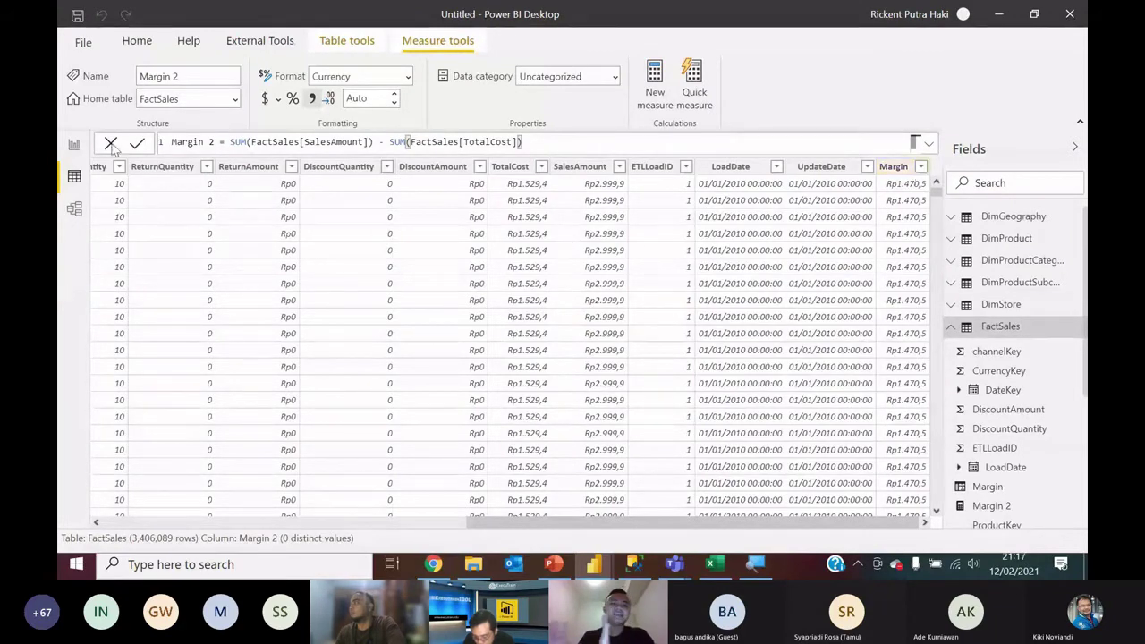
Step: Add a card visual to the report page showing the Margin column from FactSales
left_click(73, 145)
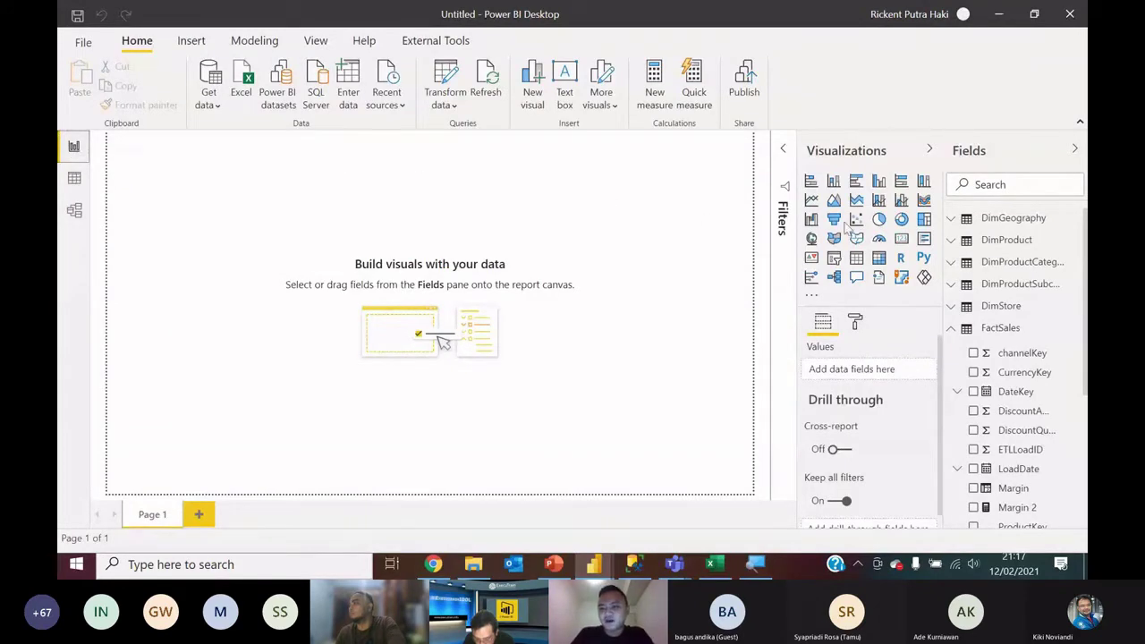
left_click(901, 242)
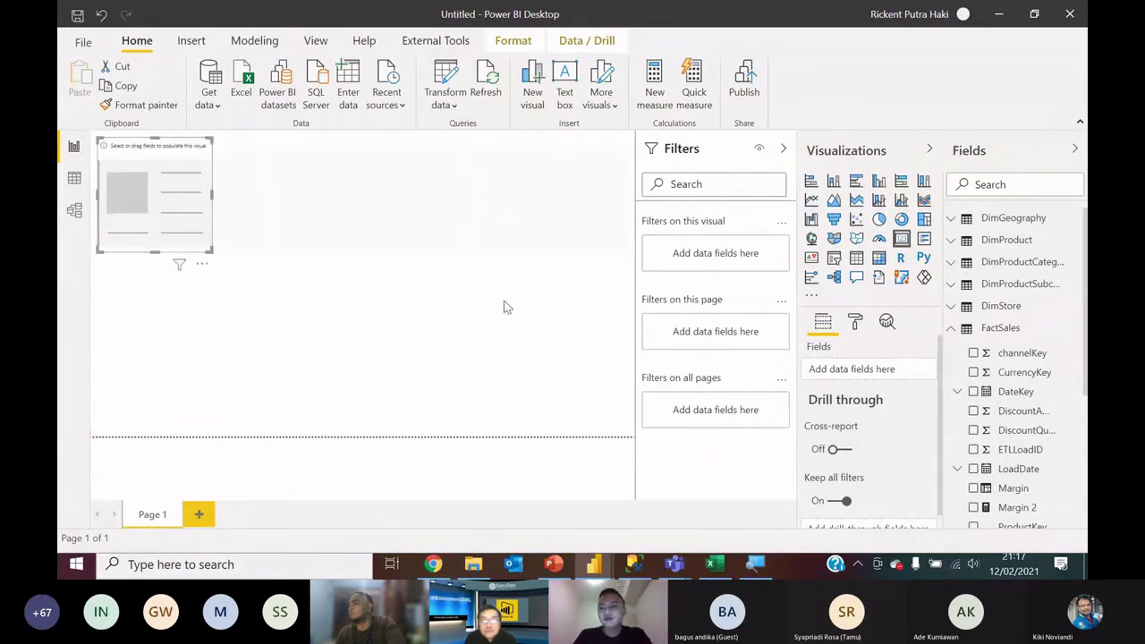
left_click(973, 488)
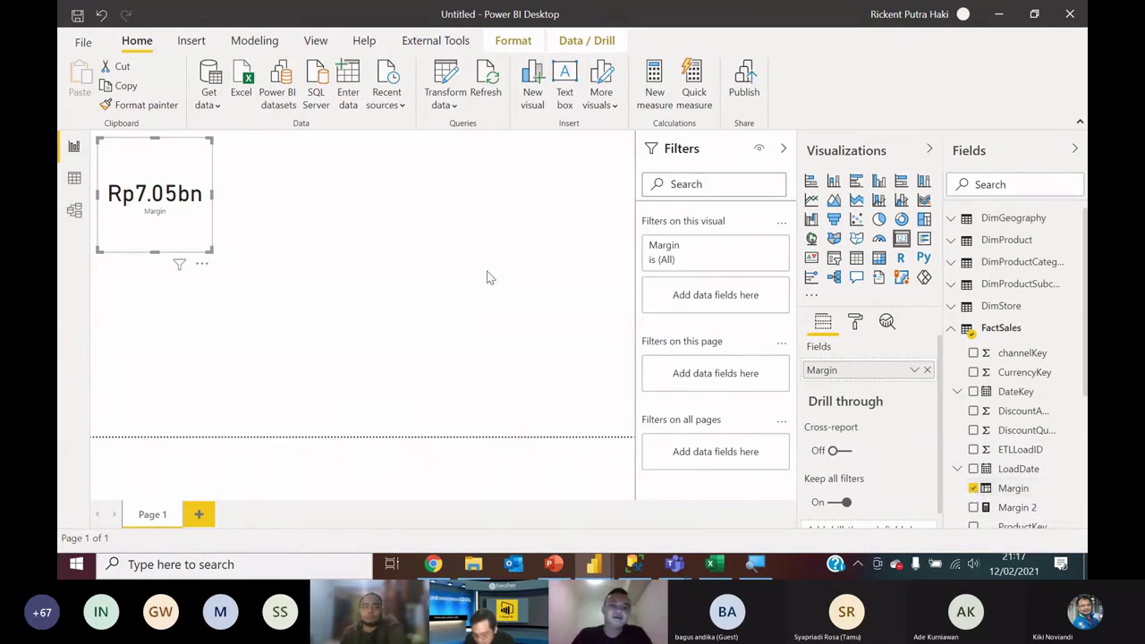
Step: Add a second card showing the Margin 2 measure and place it directly beside the Margin card
left_click(267, 193)
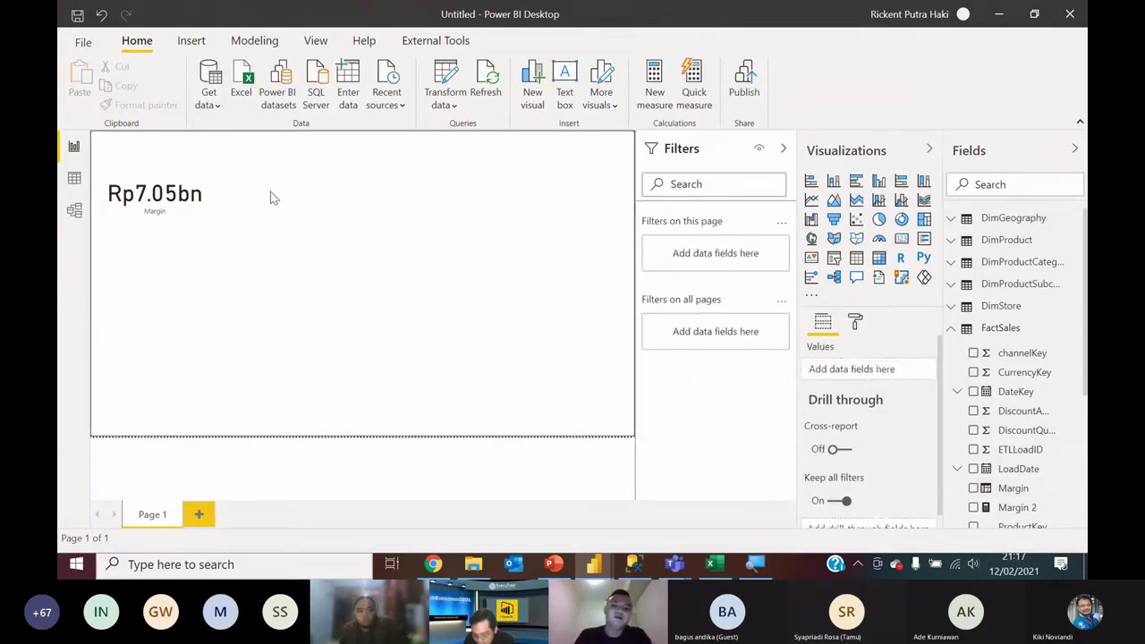
left_click(904, 242)
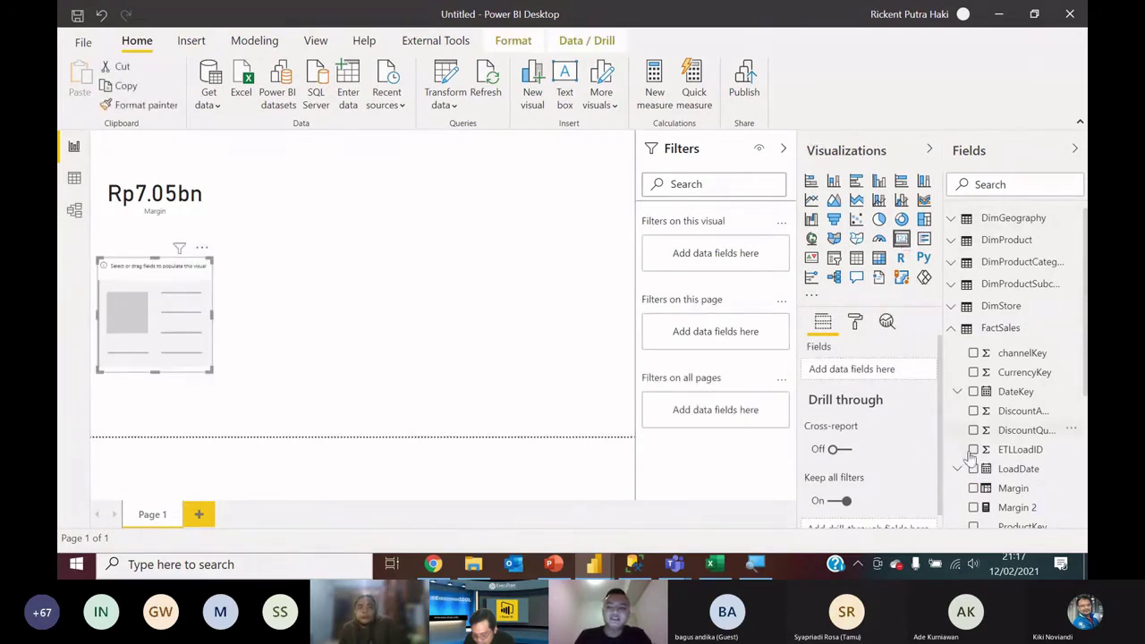
left_click(974, 507)
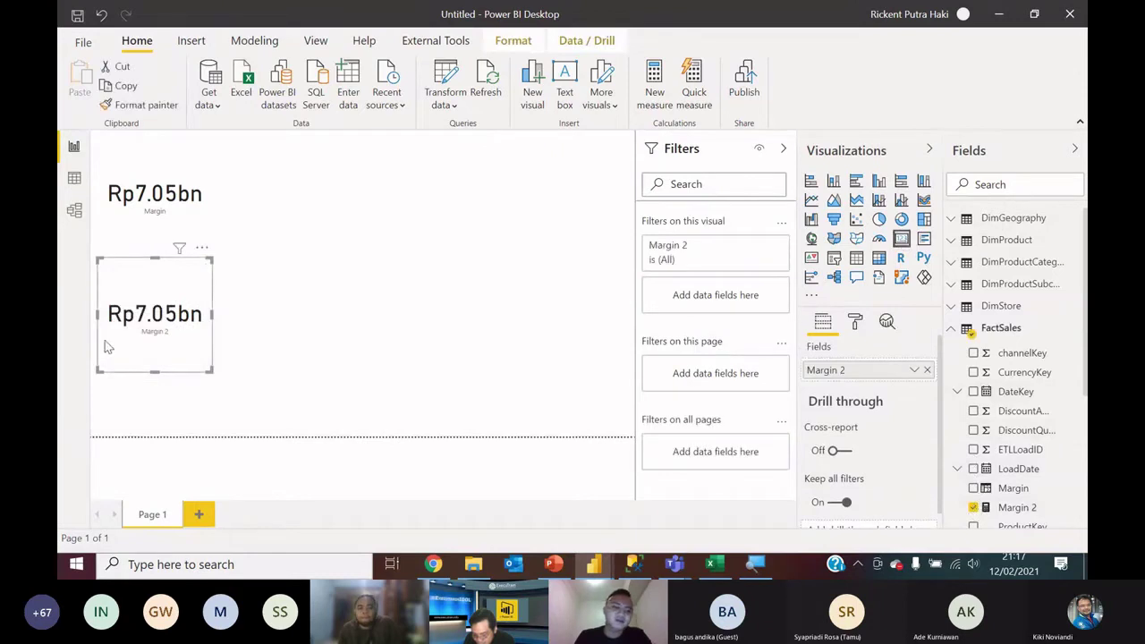
left_click_drag(123, 334, 240, 213)
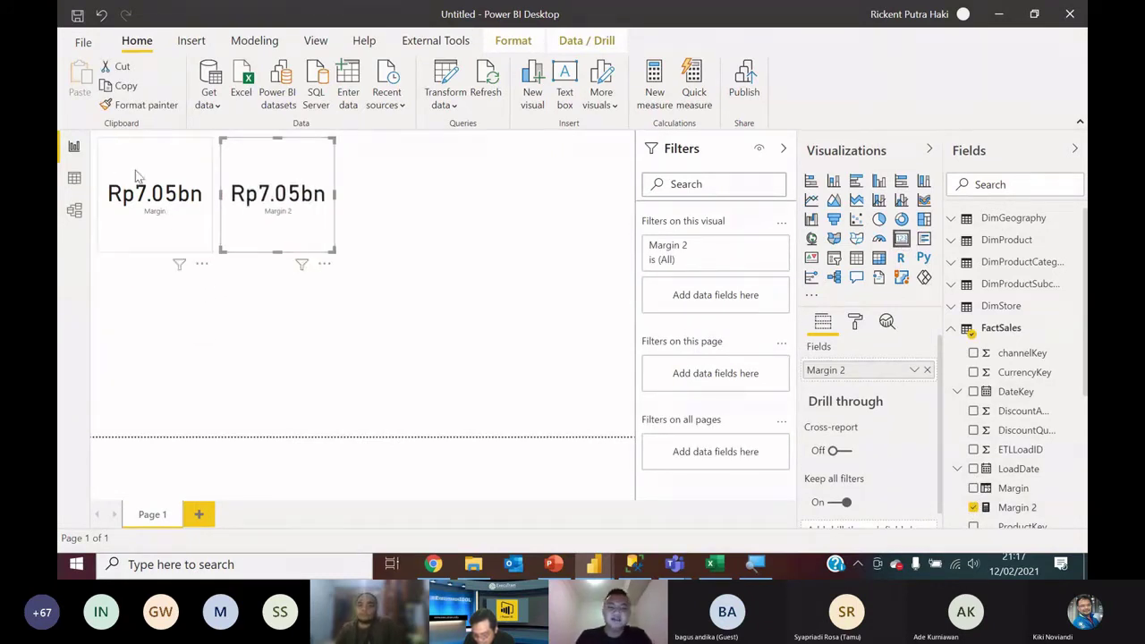
Step: Convert both the Margin and Margin 2 cards into stacked bar charts
left_click(155, 188)
left_click(235, 181)
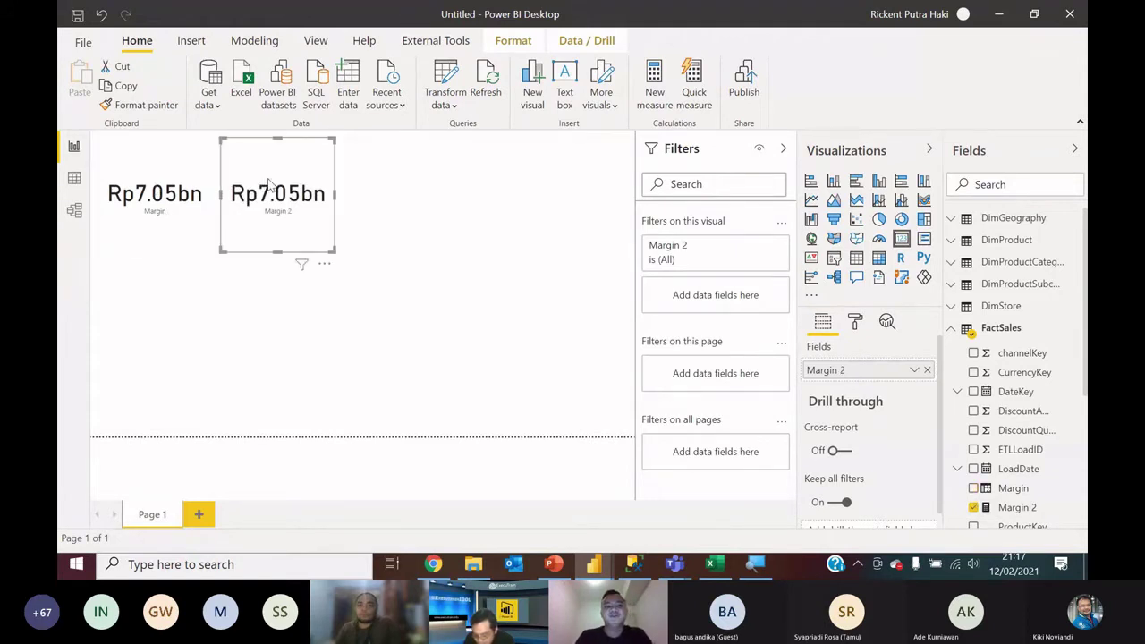
left_click(166, 201)
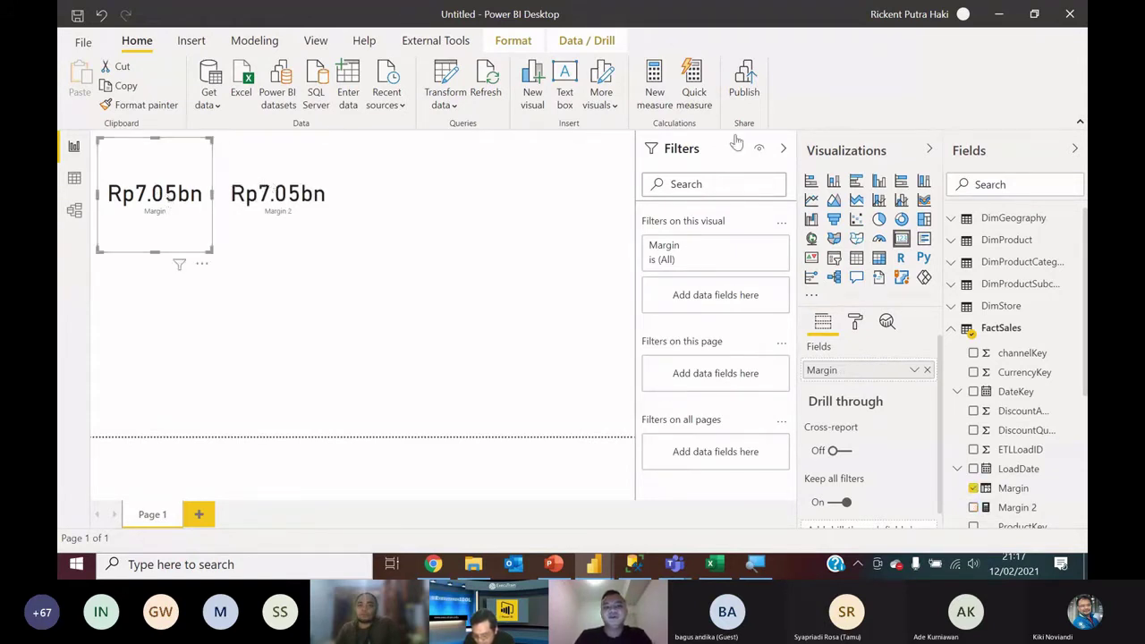
left_click(811, 181)
left_click(295, 219)
left_click(810, 181)
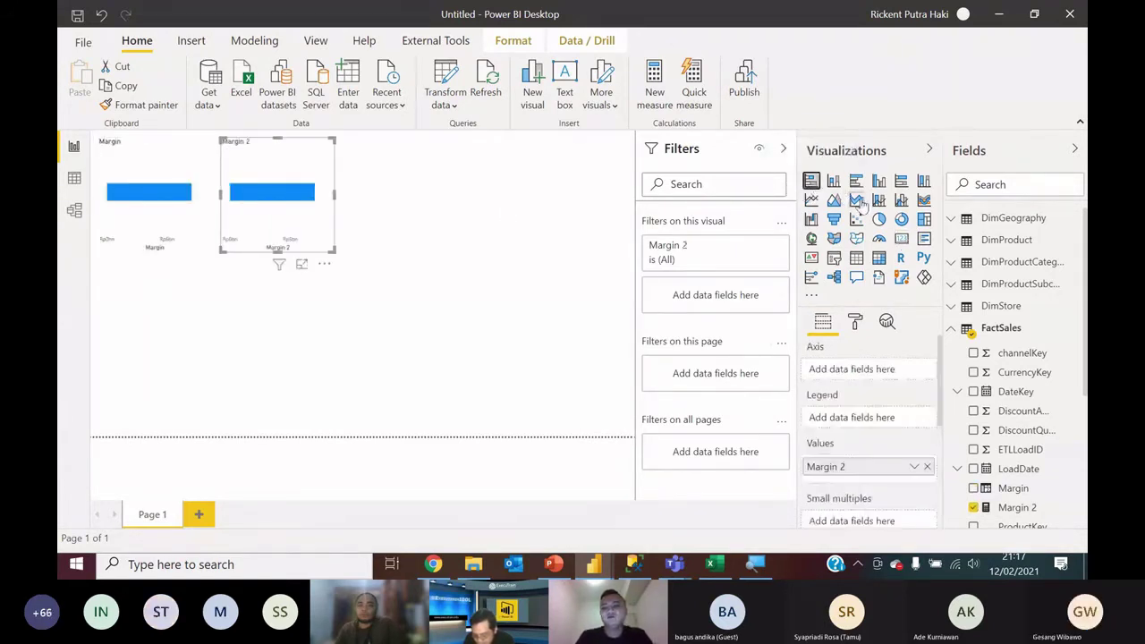
Step: Break both bar charts down by RegionCountryName from DimGeography and compare their United States values
left_click(955, 219)
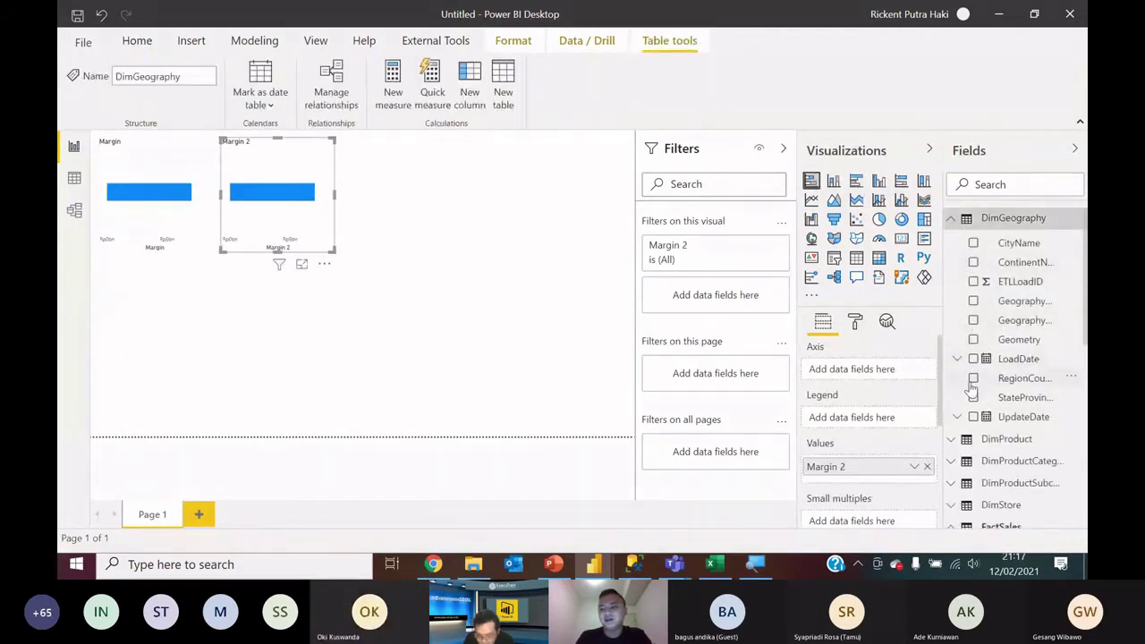
left_click(973, 379)
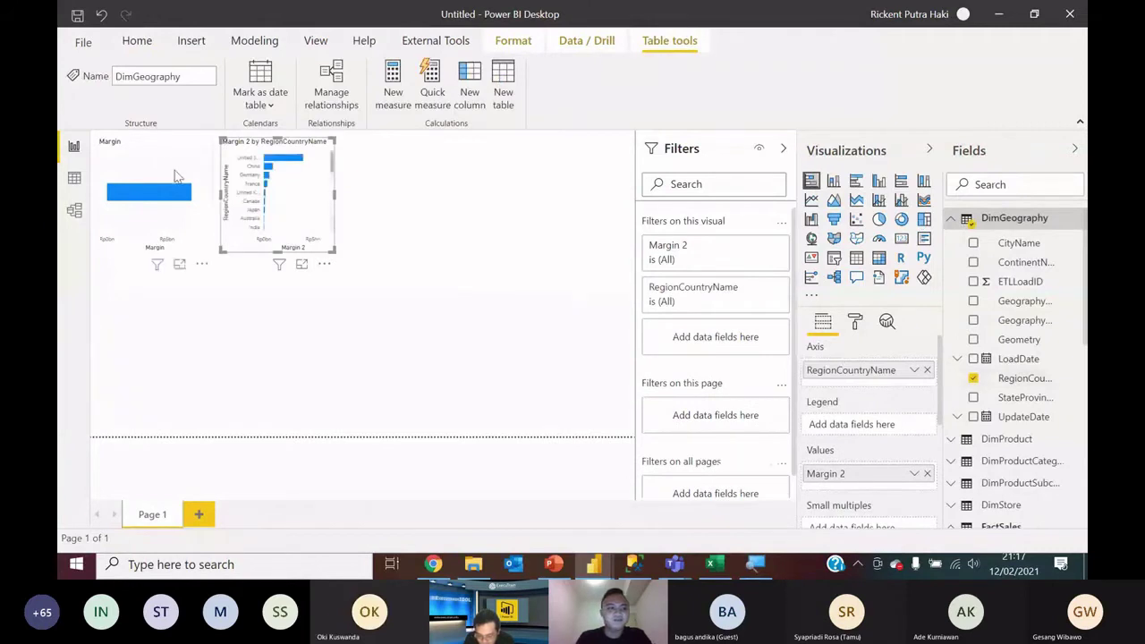
left_click(149, 211)
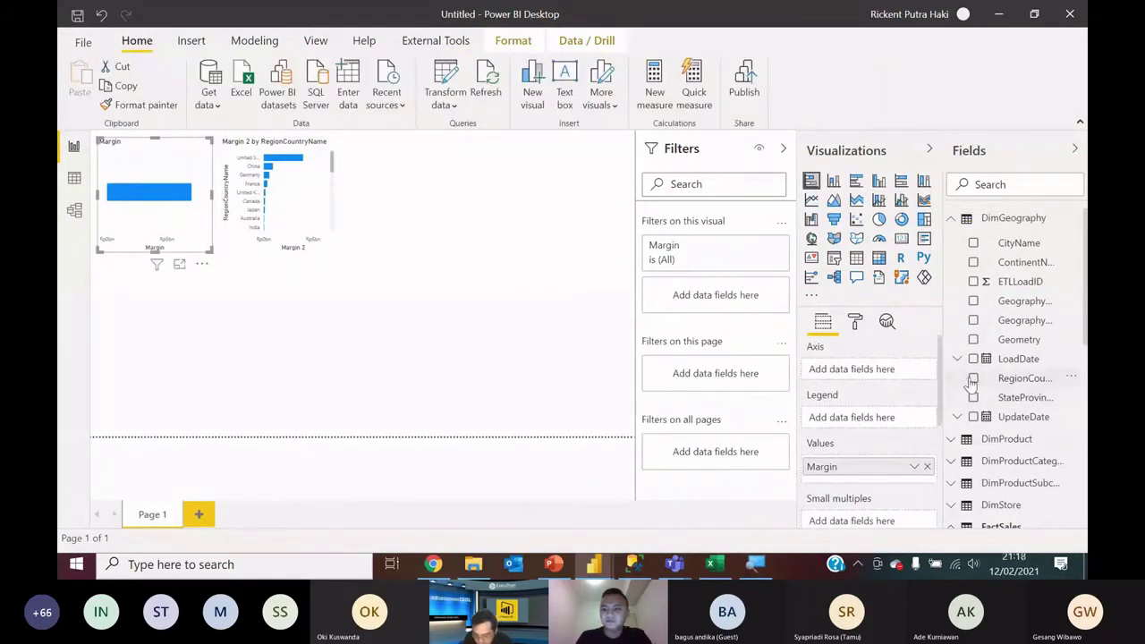
left_click(973, 378)
mouse_move(154, 162)
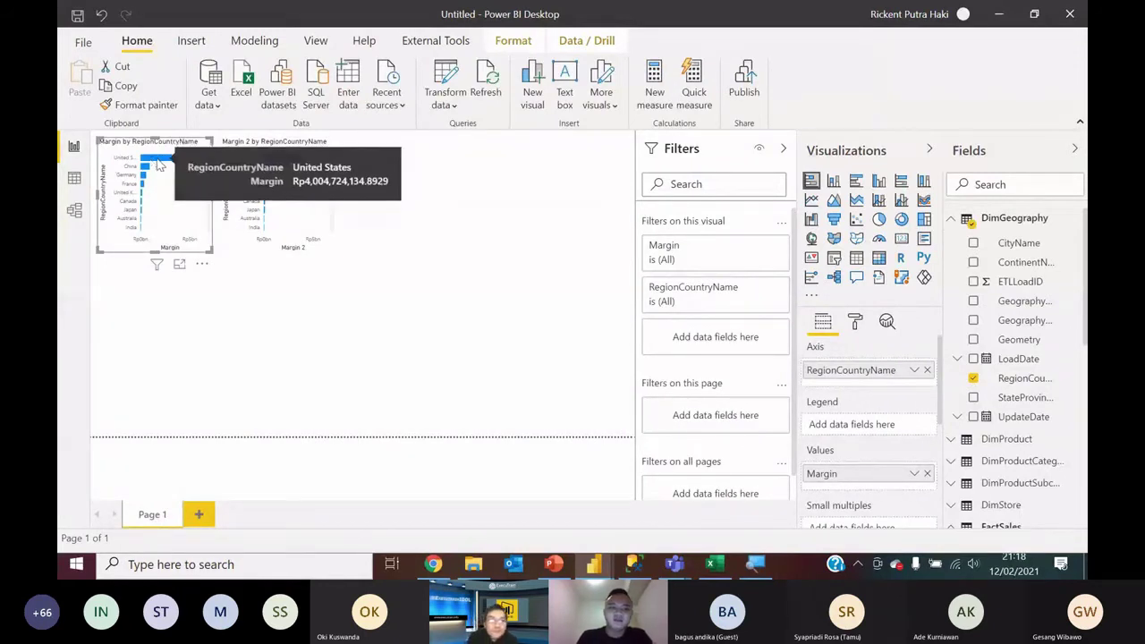
mouse_move(280, 167)
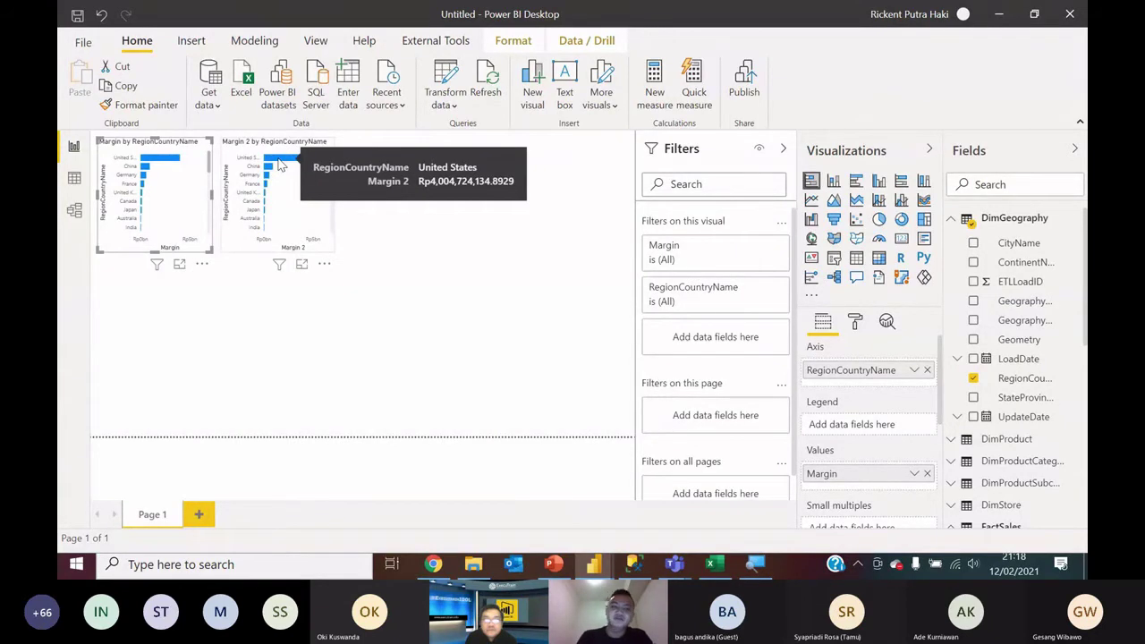
left_click(73, 176)
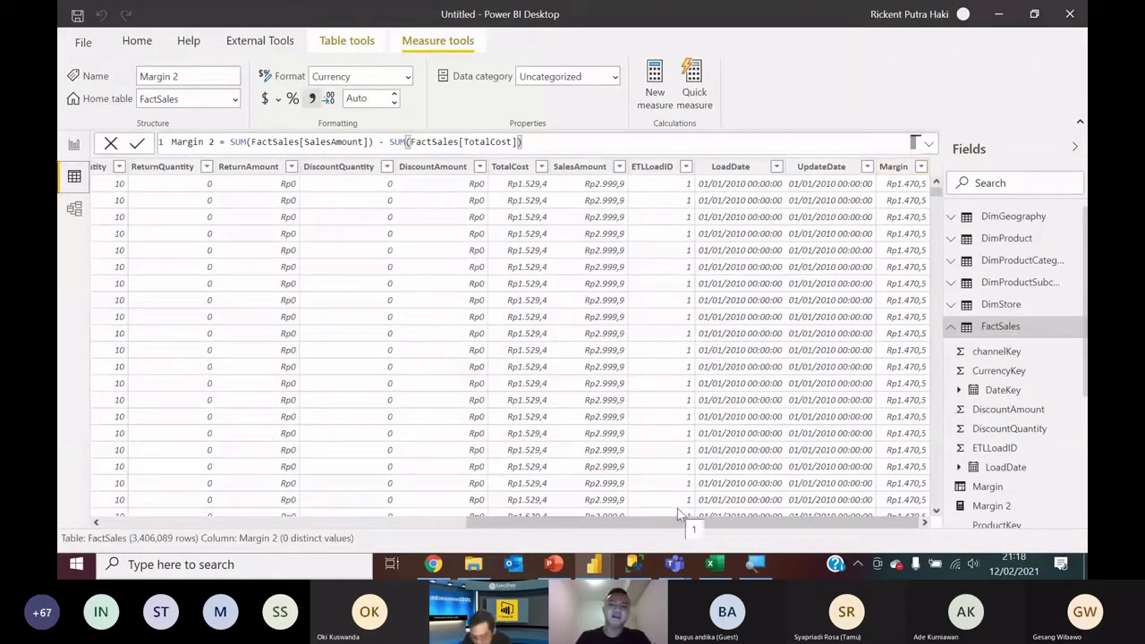
left_click(74, 145)
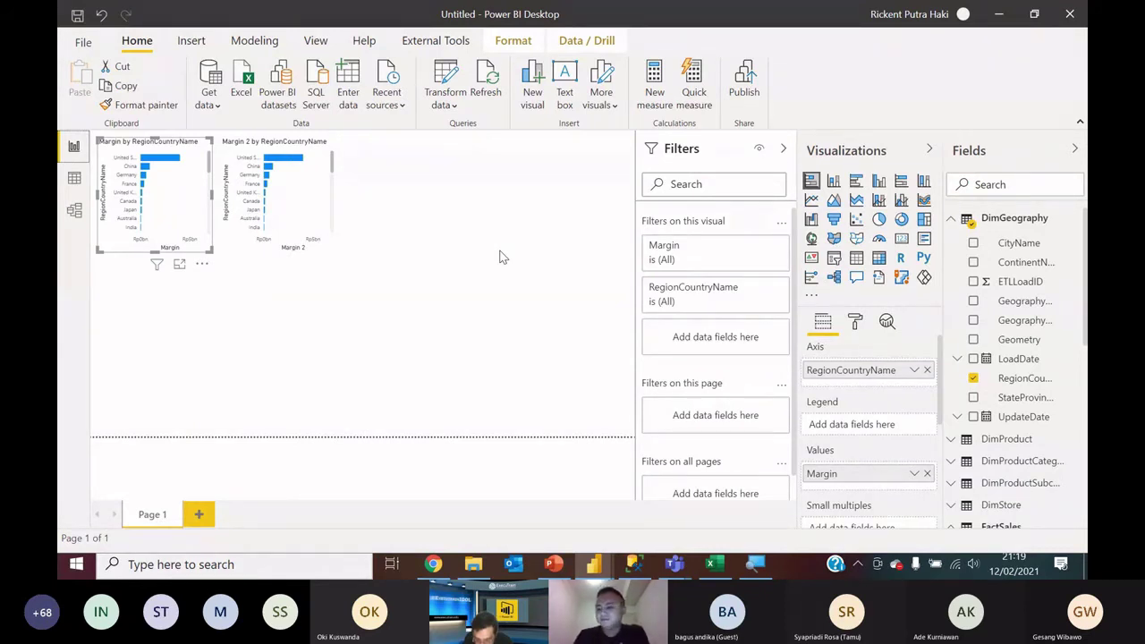
scroll(1017, 376, "down", 2)
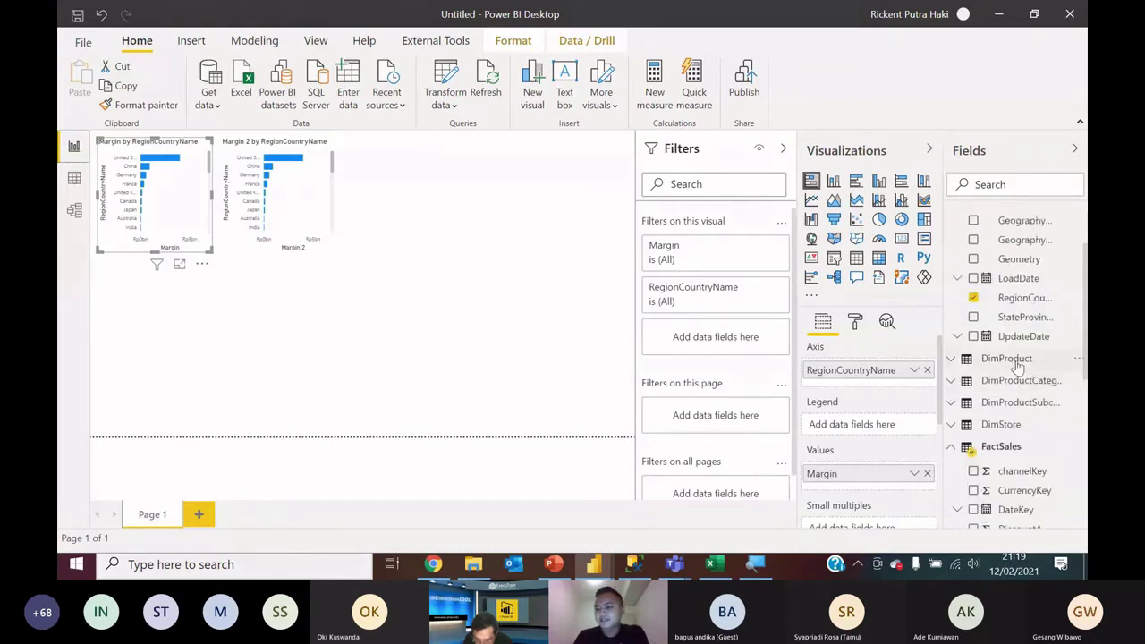
Step: Open the DimStore table's data and examine its OpenDate column
left_click(71, 179)
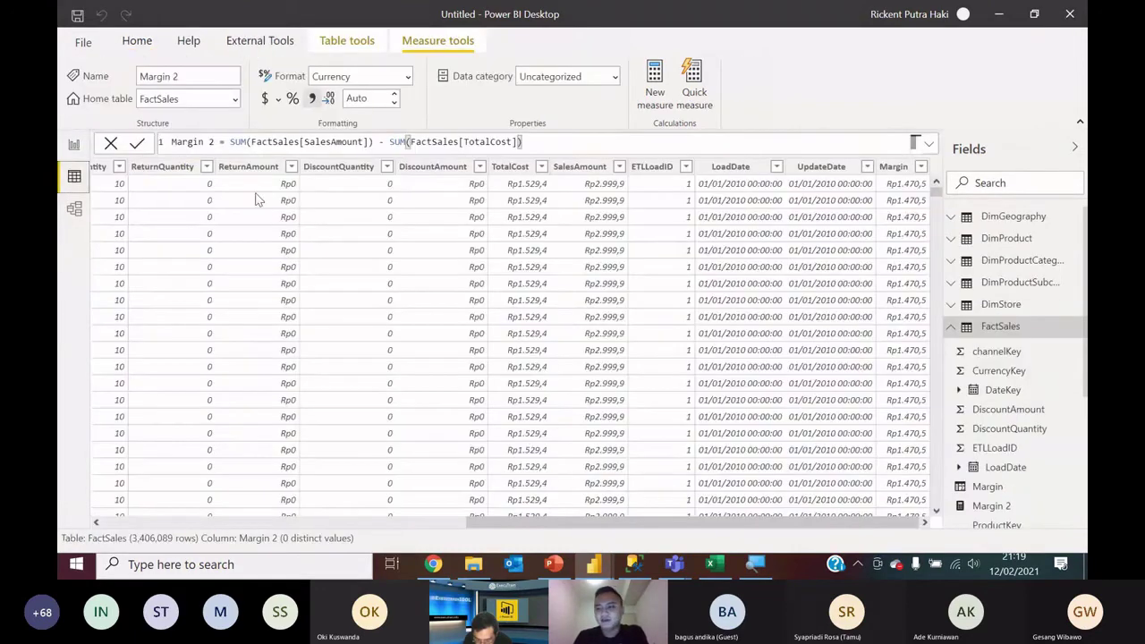
scroll(1010, 366, "down", 4)
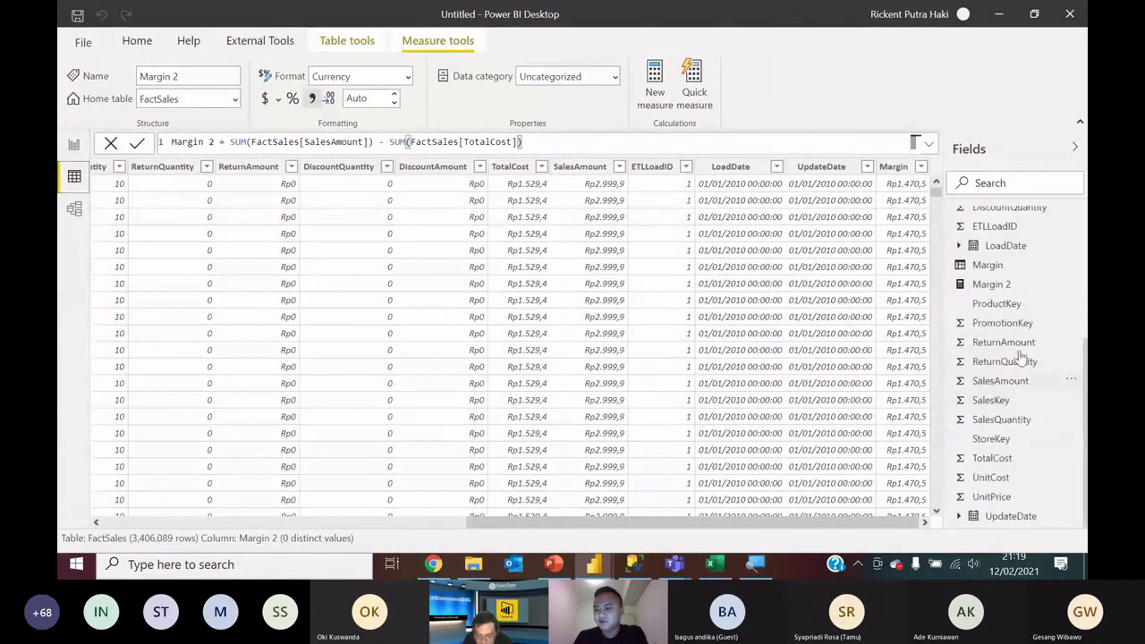
scroll(1017, 322, "up", 4)
left_click(1002, 304)
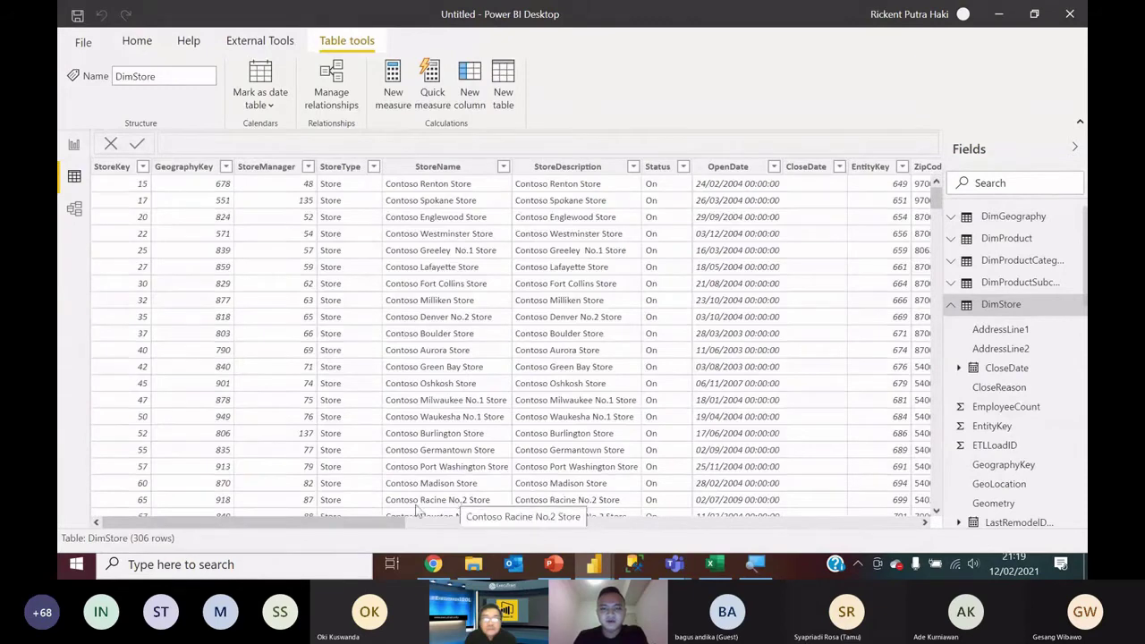
left_click_drag(394, 524, 416, 524)
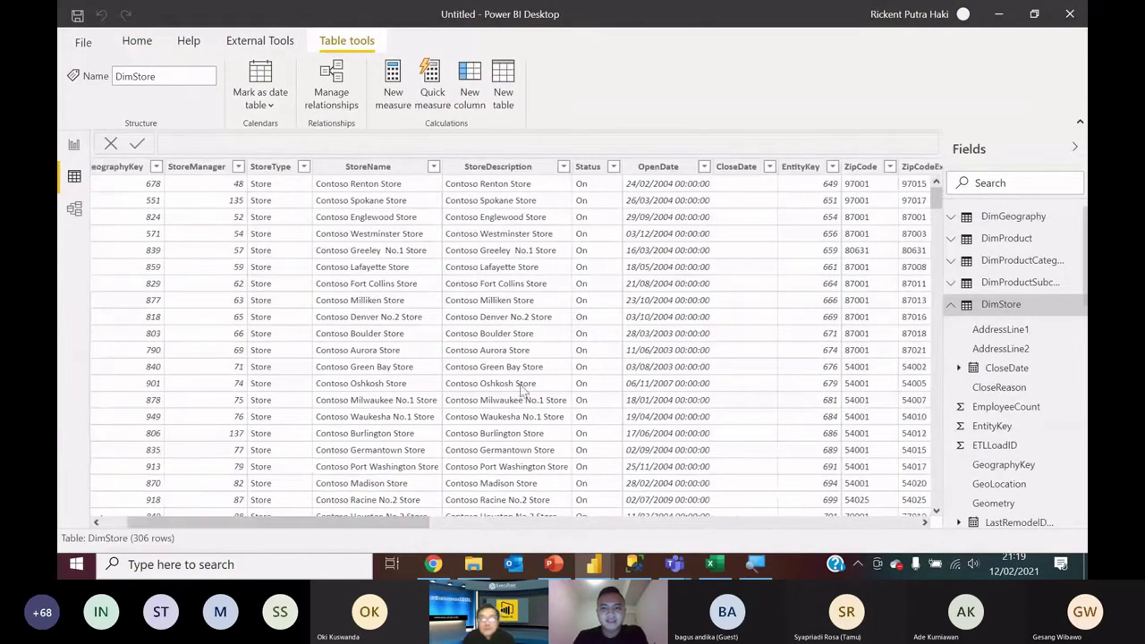
left_click(667, 169)
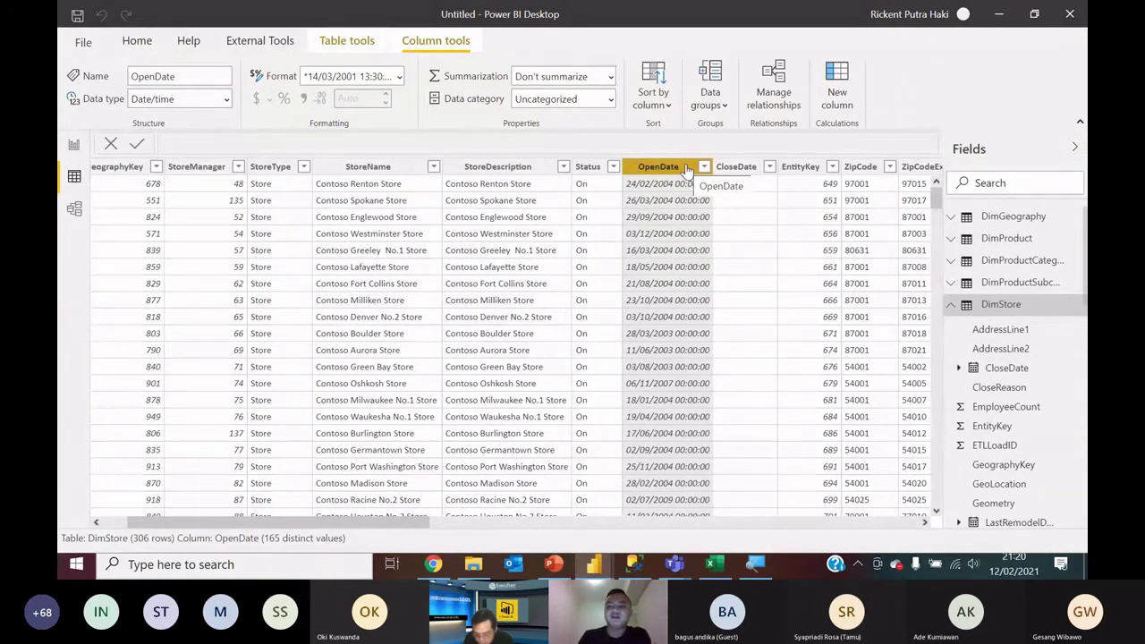
Step: Add a calculated column to the DimStore table, name it Length of Service and start its date formula
right_click(1004, 309)
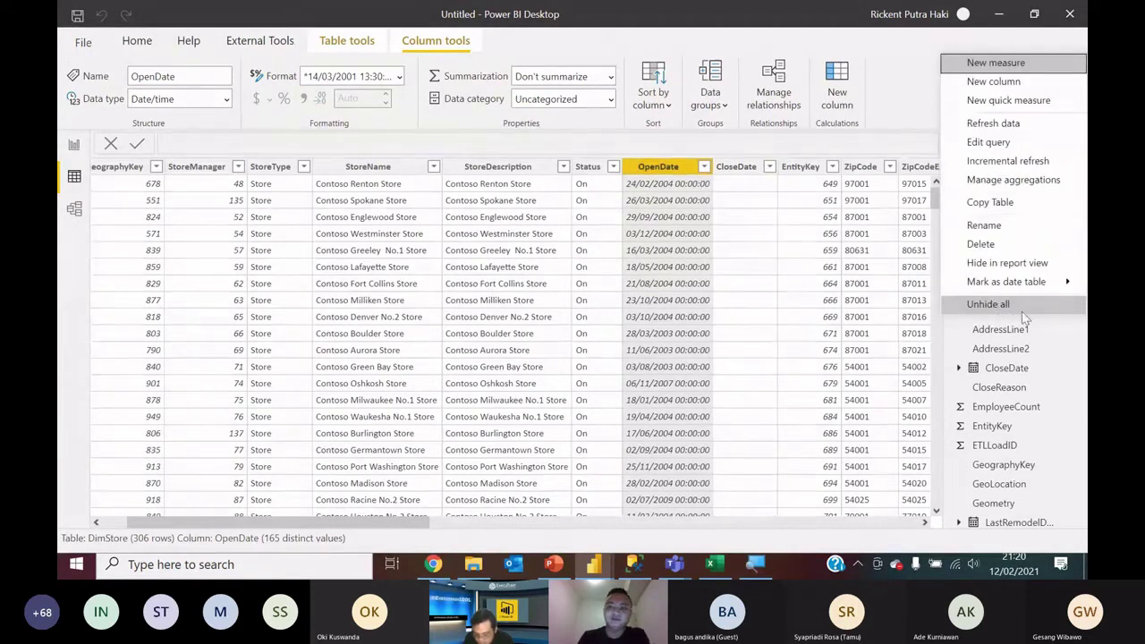
left_click(1017, 84)
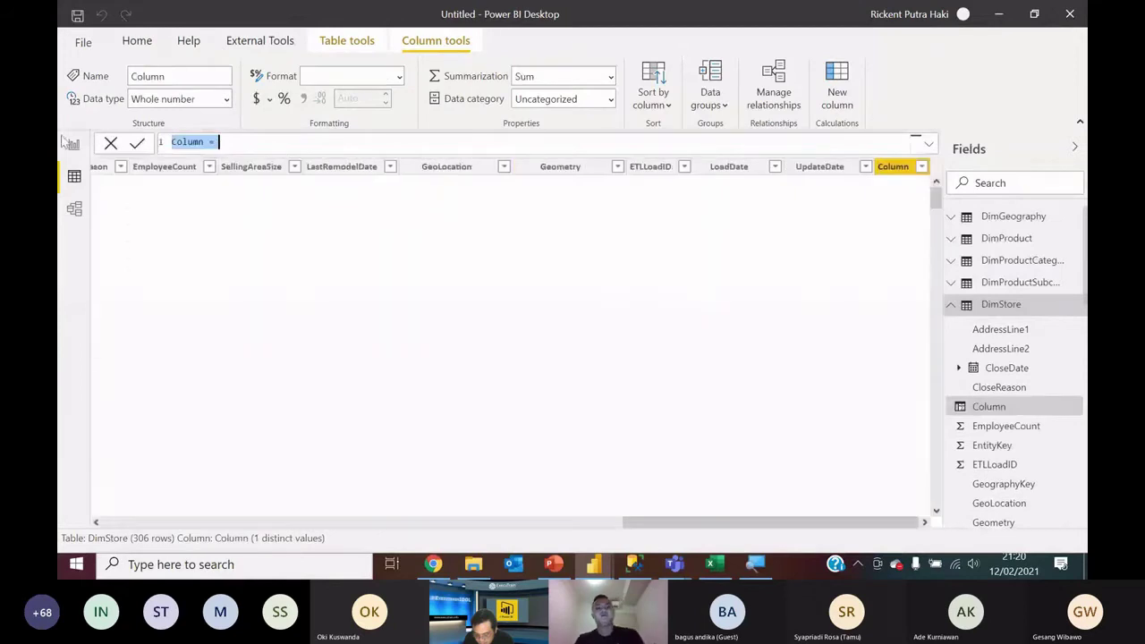
type("Age")
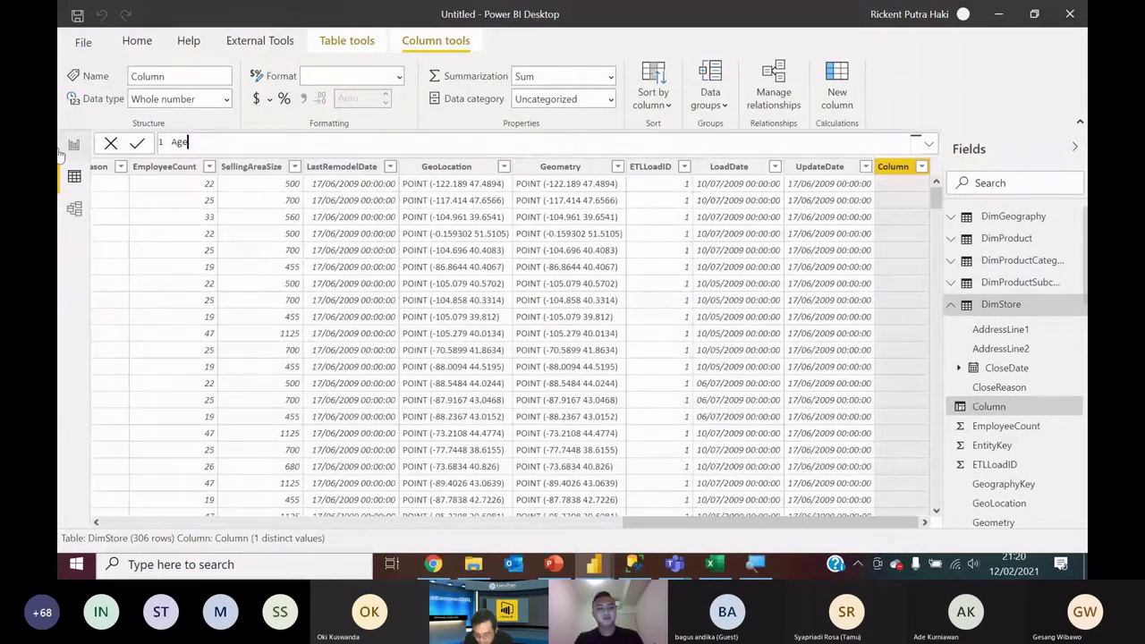
key("BackSpace")
key("BackSpace")
key("BackSpace")
type("L")
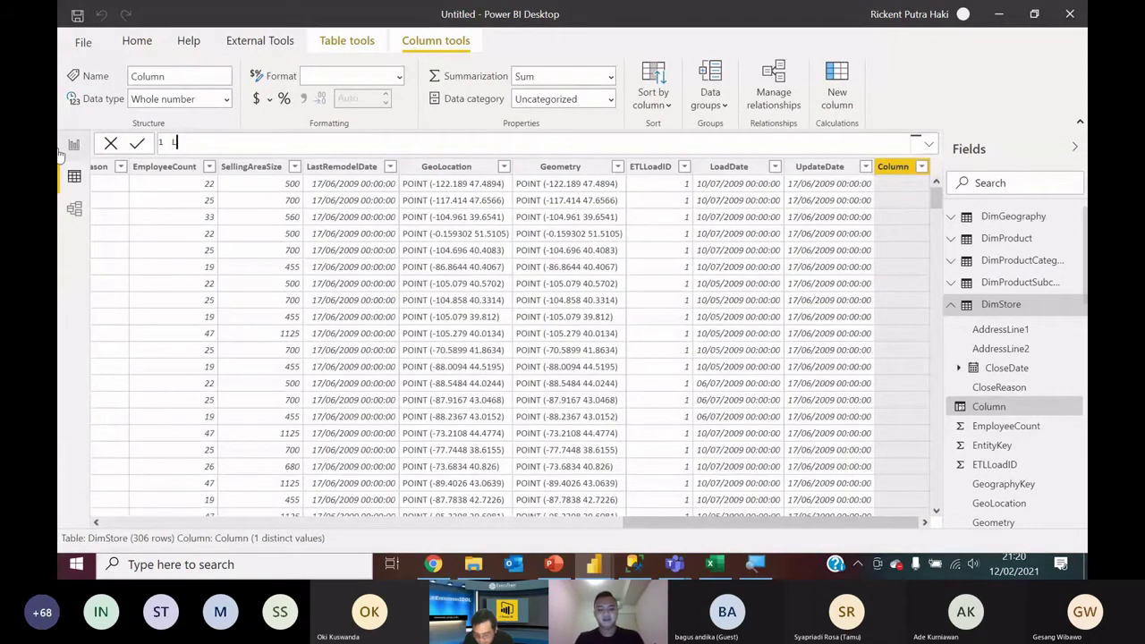
type("ength of")
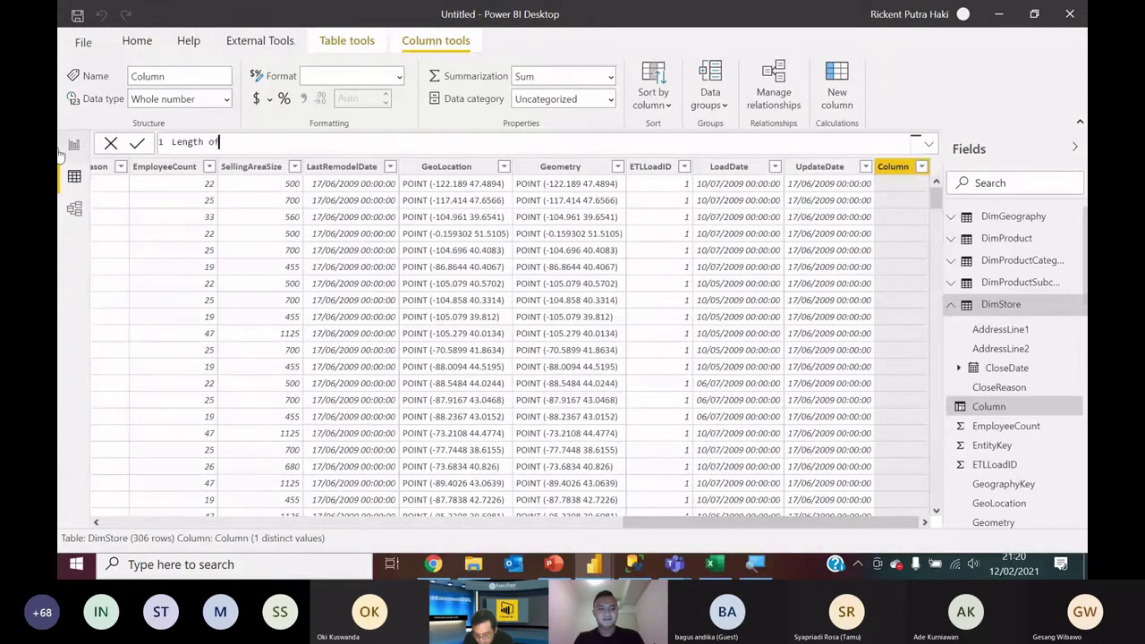
type(" Servi")
key("BackSpace")
key("BackSpace")
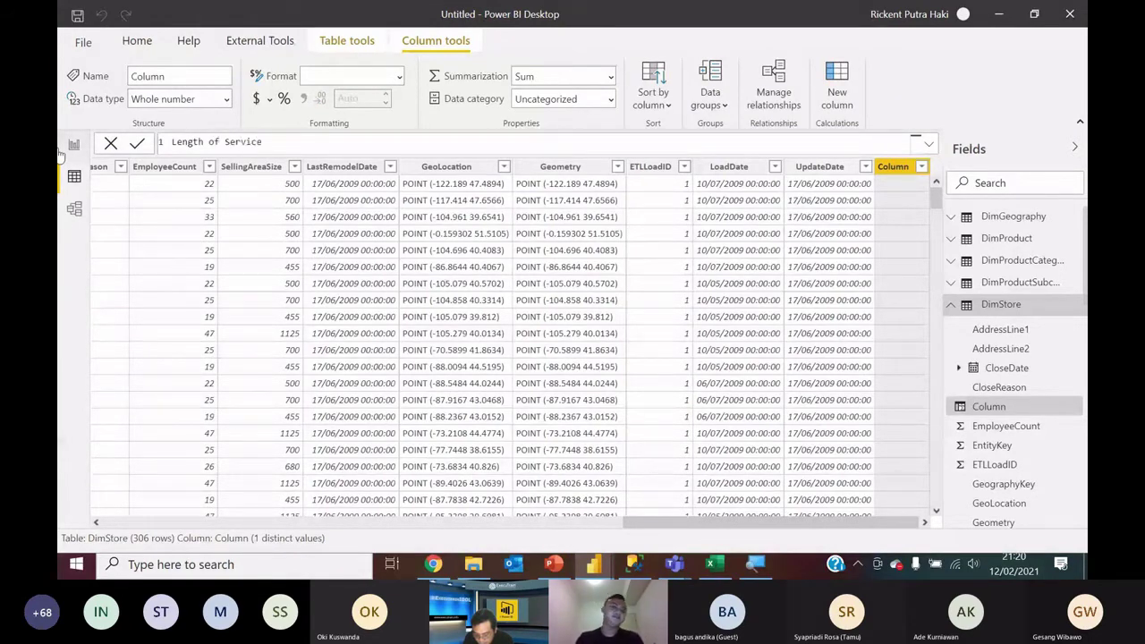
type("vice = DATE")
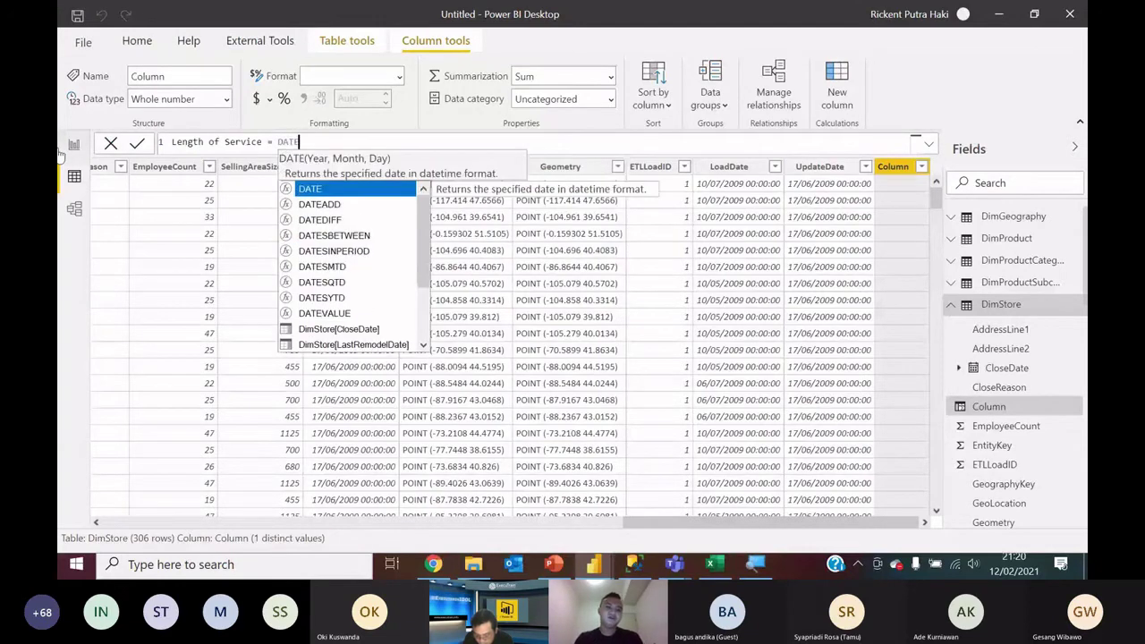
Step: Complete the Length of Service formula as DATEDIFF(DimStore[OpenDate], NOW(), YEAR), commit it and review the column's values
type("D")
key("Tab")
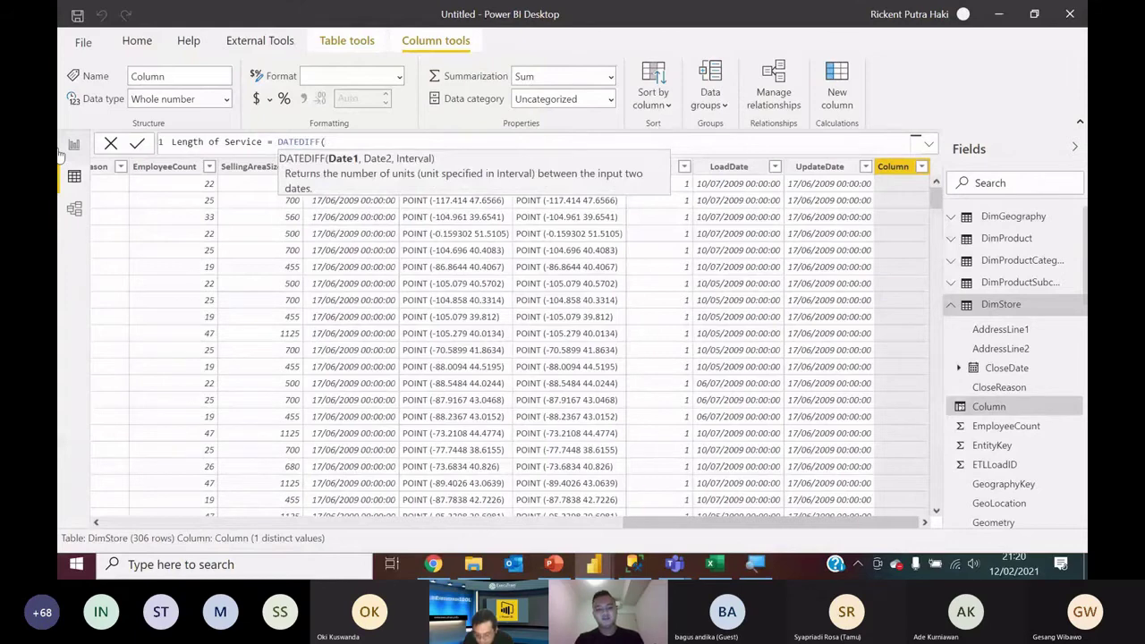
type("OpenD")
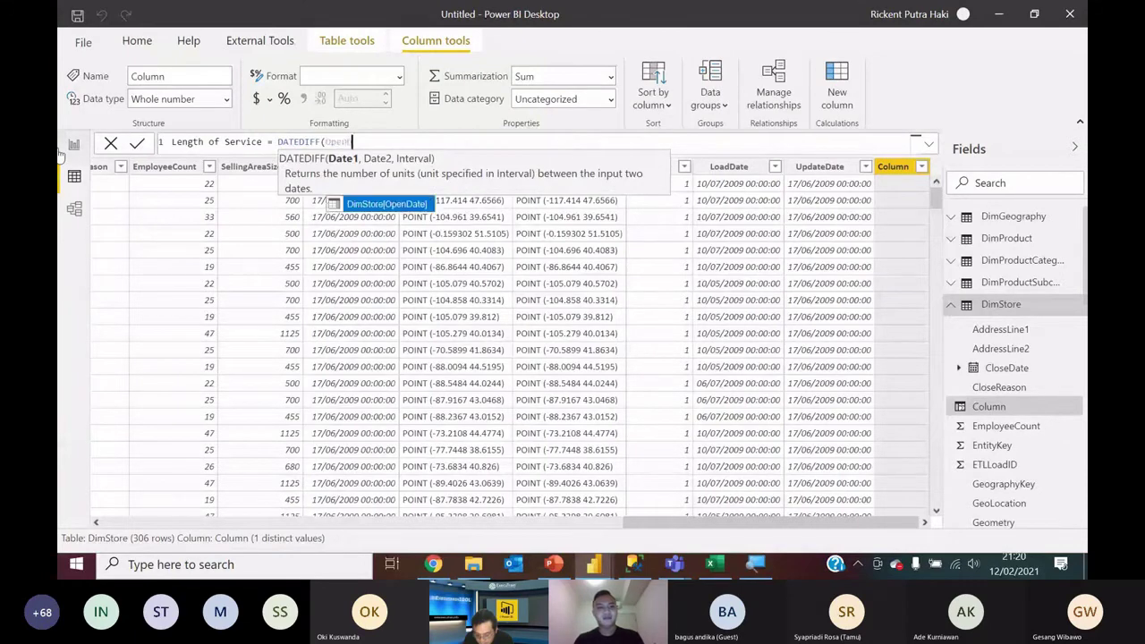
key("Tab")
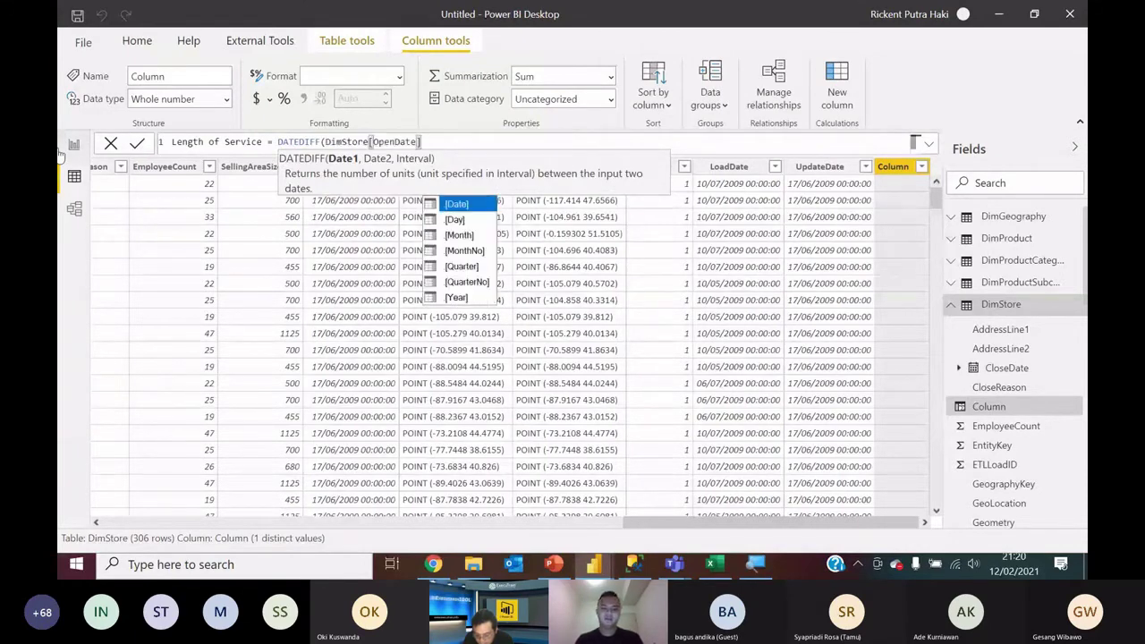
type(",")
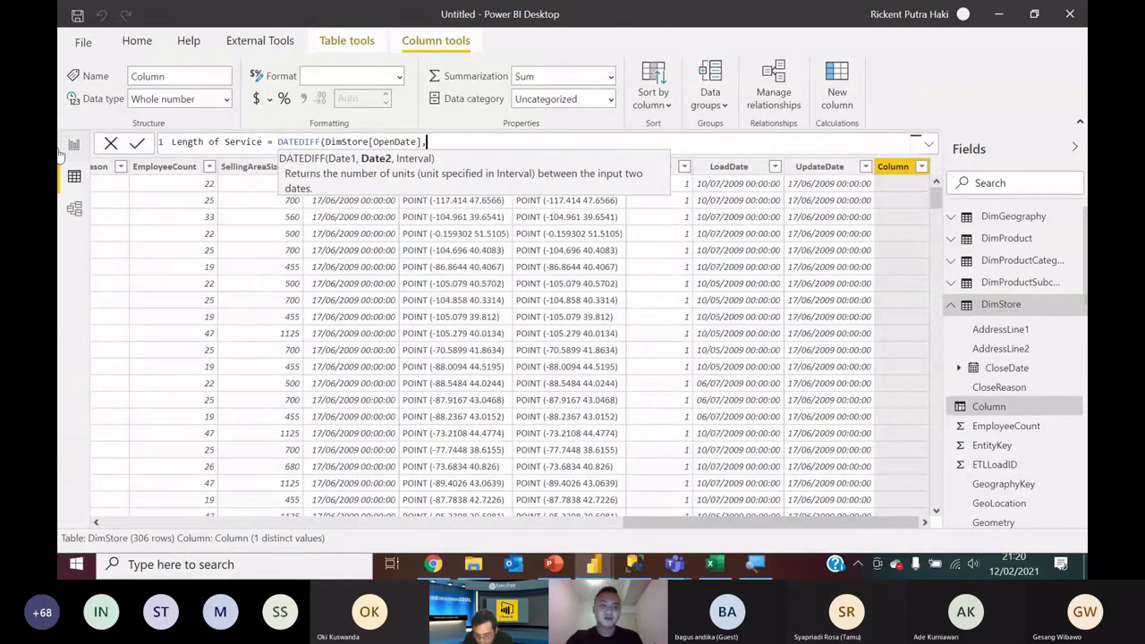
type(" NOW")
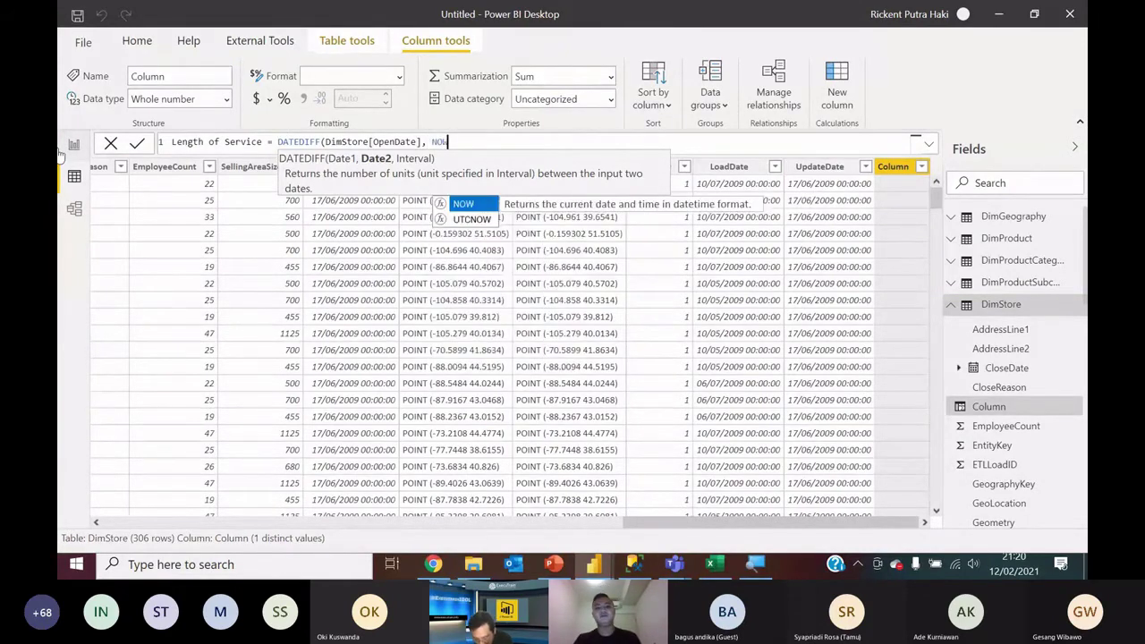
type("()")
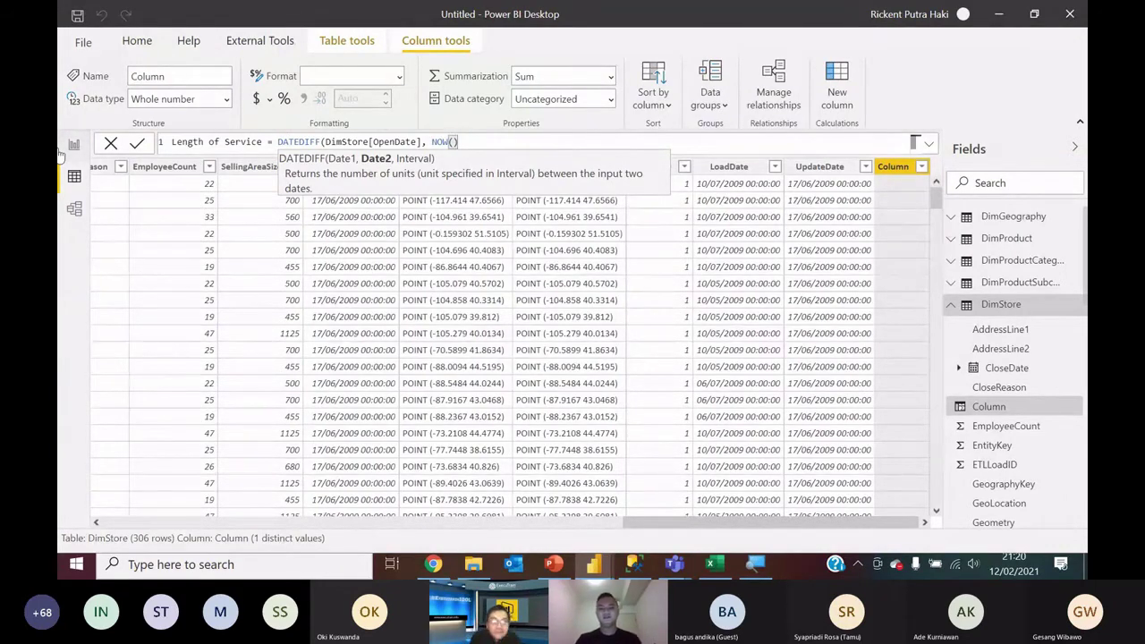
type(", ")
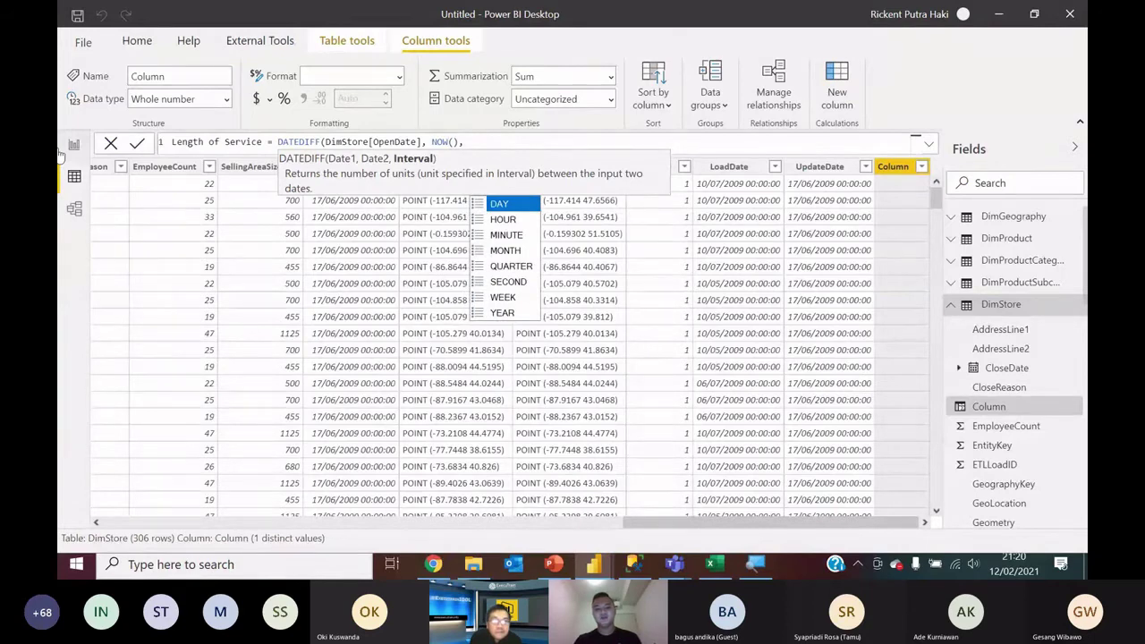
type("YEAR")
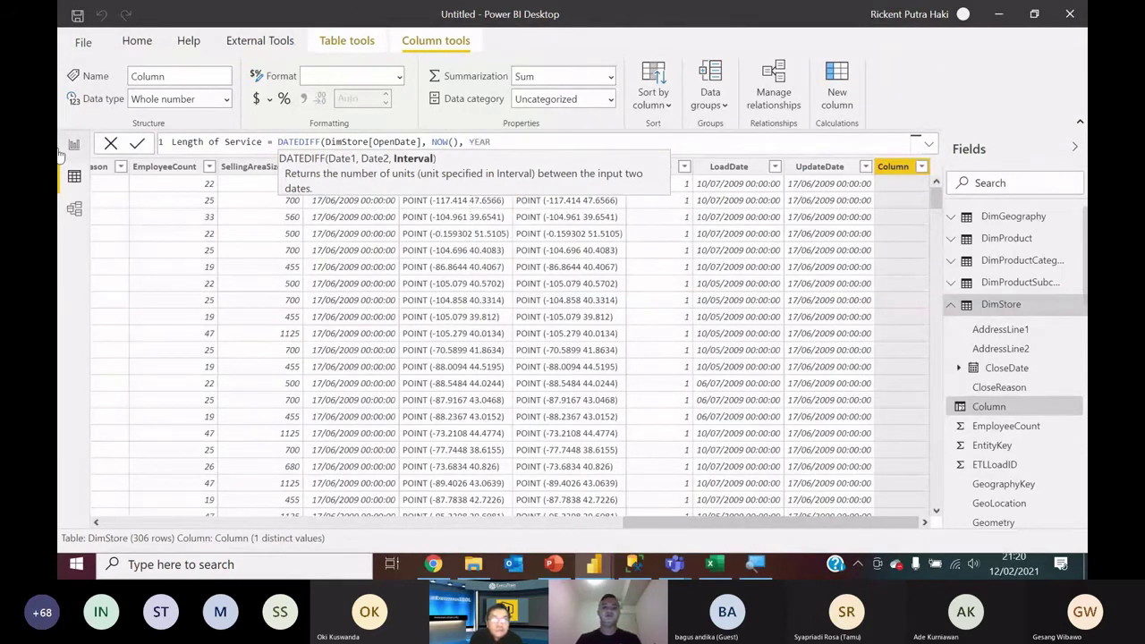
type(")")
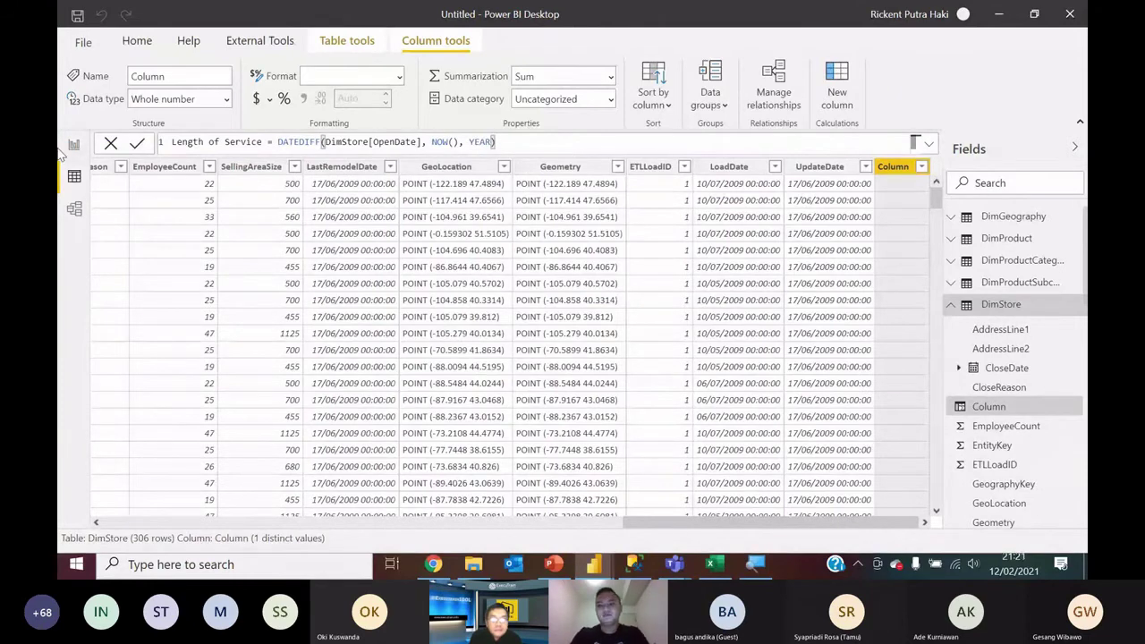
key("Return")
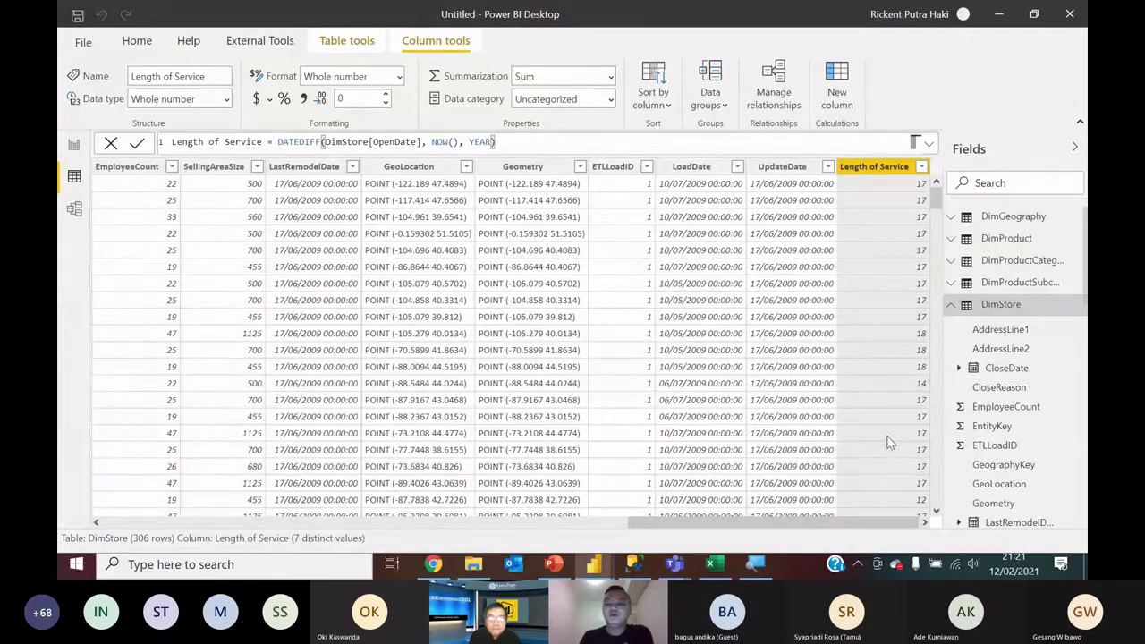
scroll(898, 283, "down", 3)
scroll(898, 284, "down", 3)
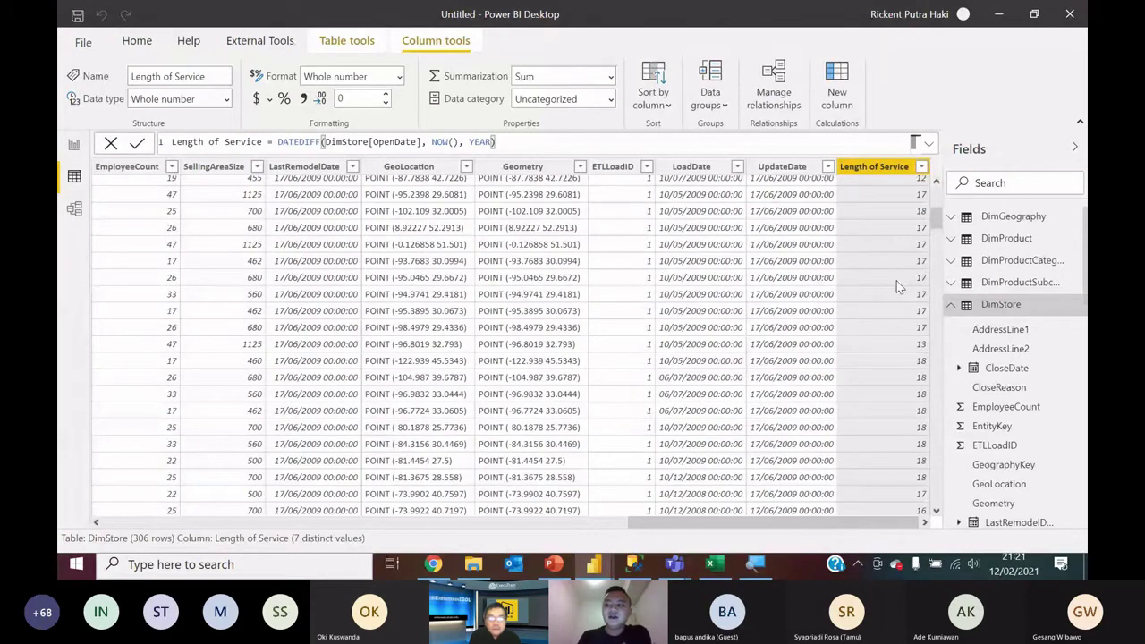
Step: Add a stacked column chart to the report page with DimStore's Length of Service as its axis
left_click(74, 152)
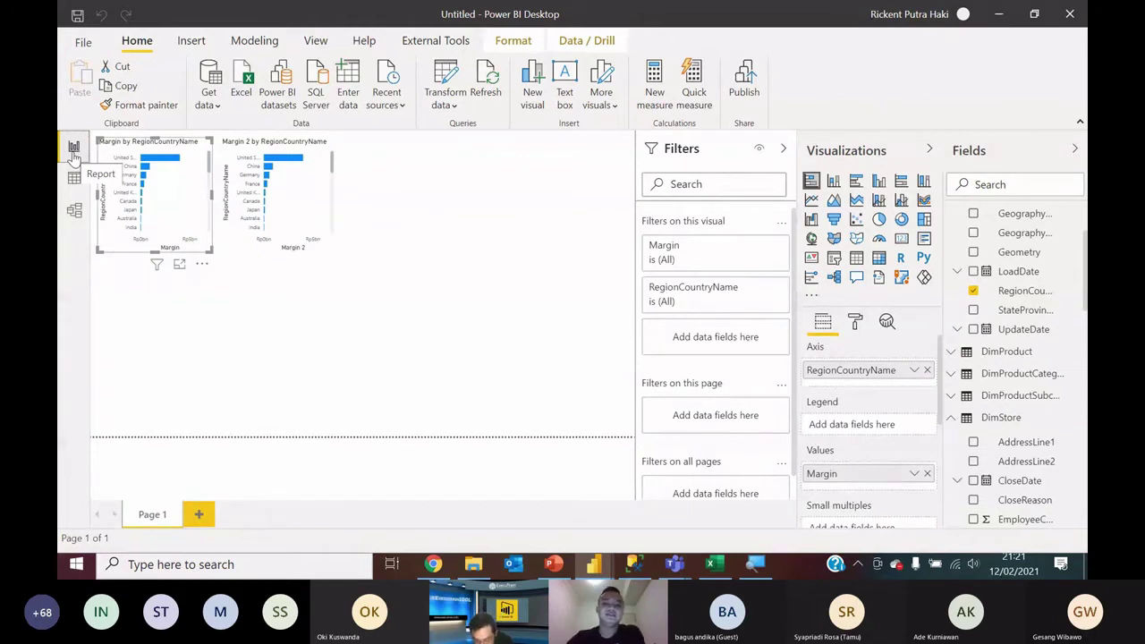
left_click(326, 385)
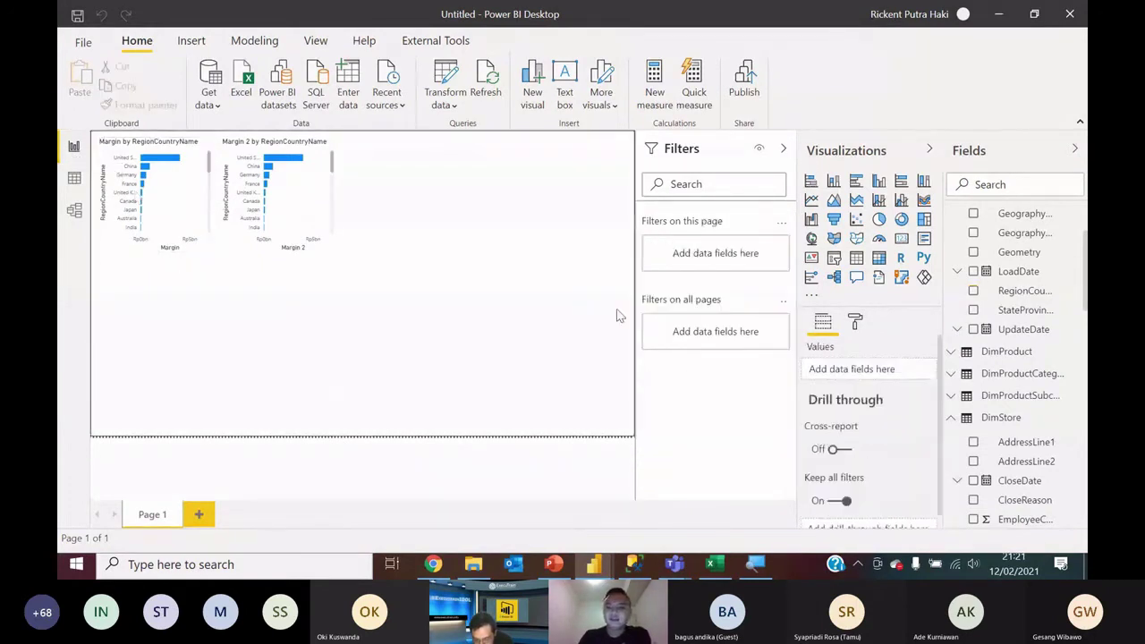
left_click(833, 179)
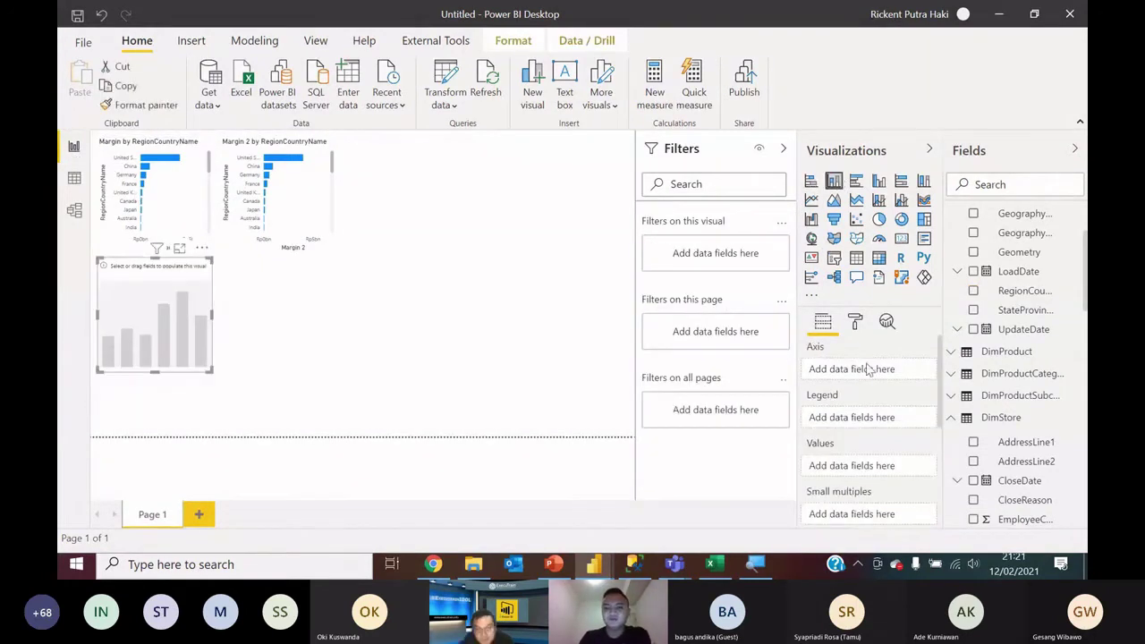
scroll(993, 382, "down", 5)
scroll(995, 382, "up", 5)
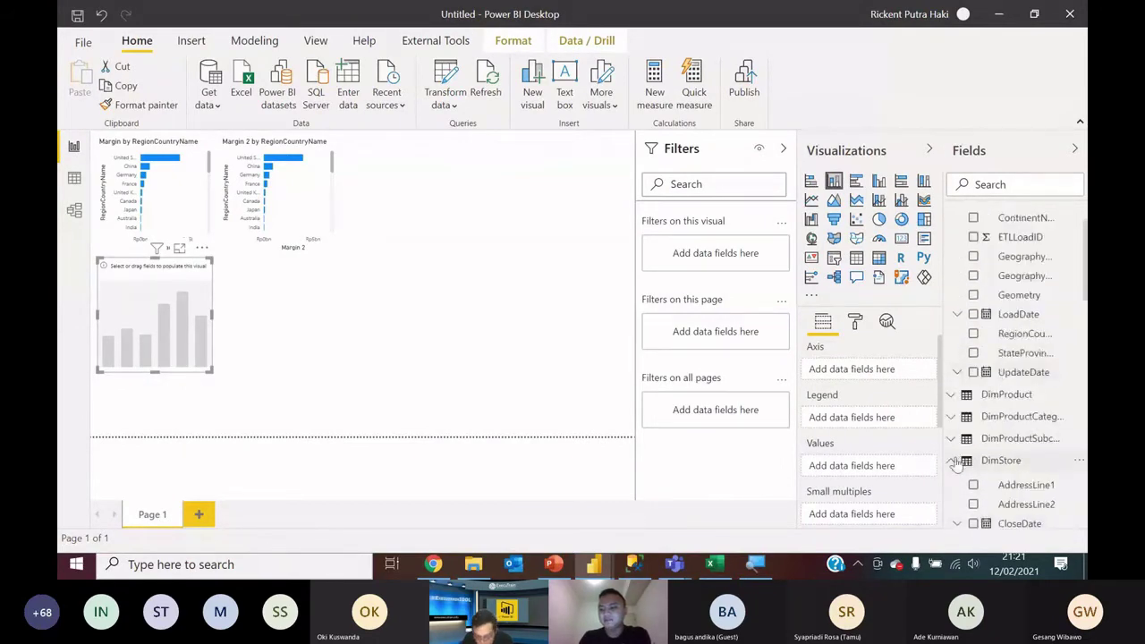
left_click(962, 462)
scroll(984, 465, "down", 3)
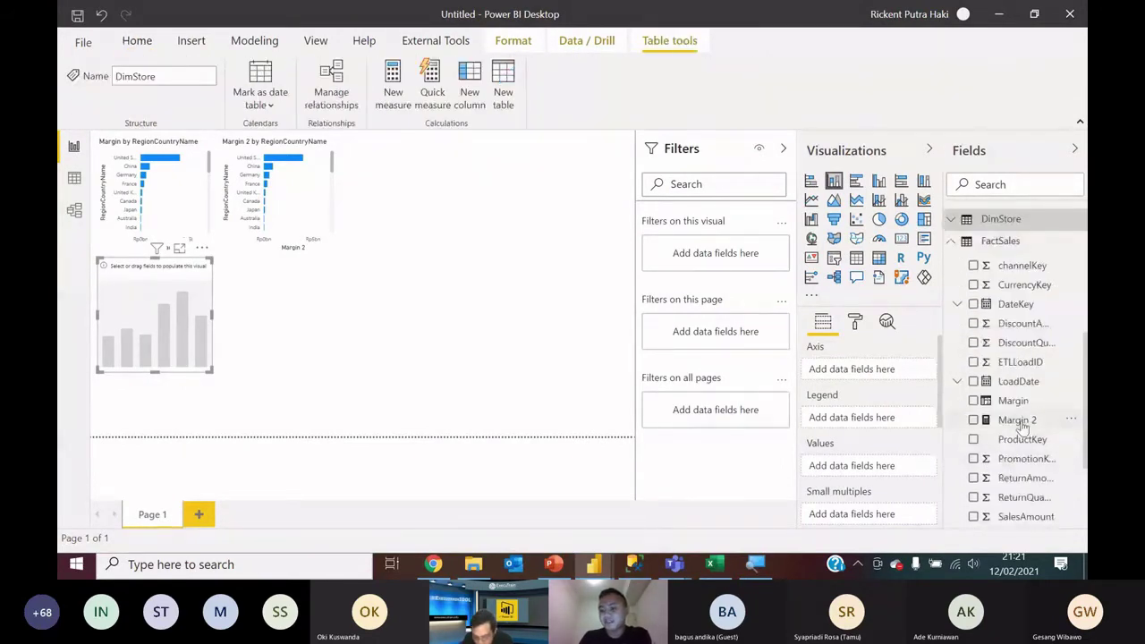
left_click_drag(1023, 428, 903, 372)
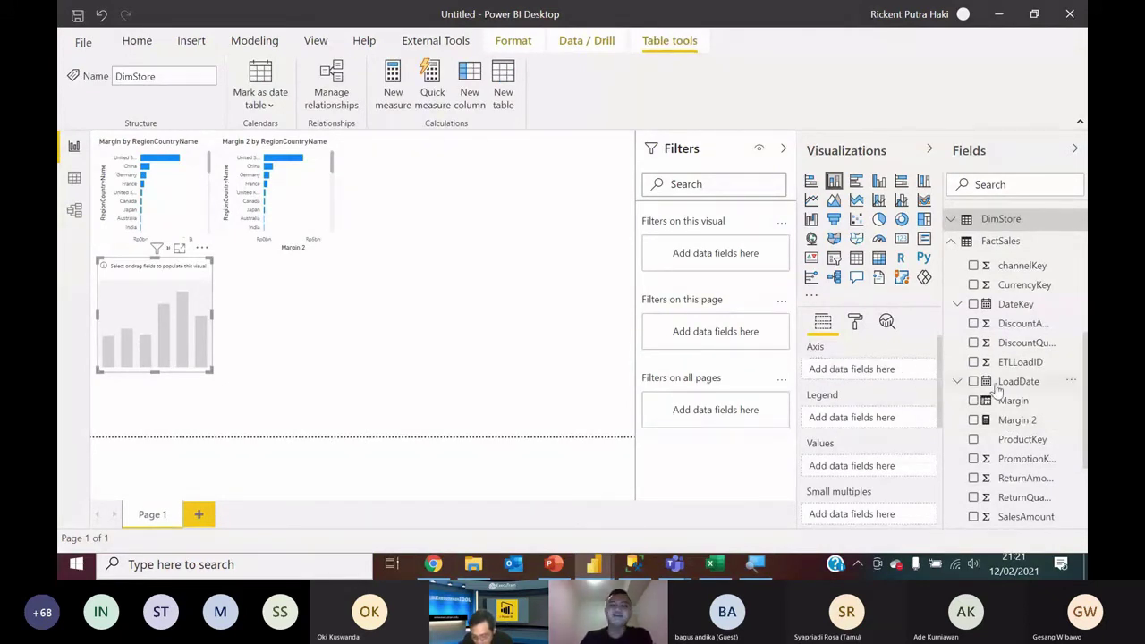
scroll(997, 387, "up", 6)
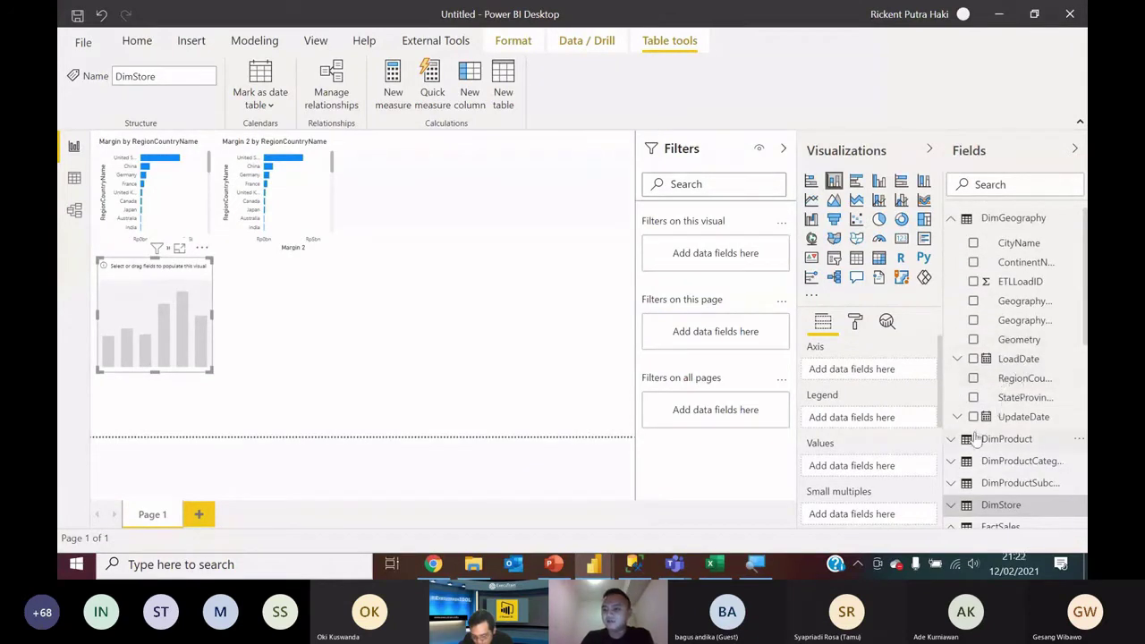
left_click(959, 507)
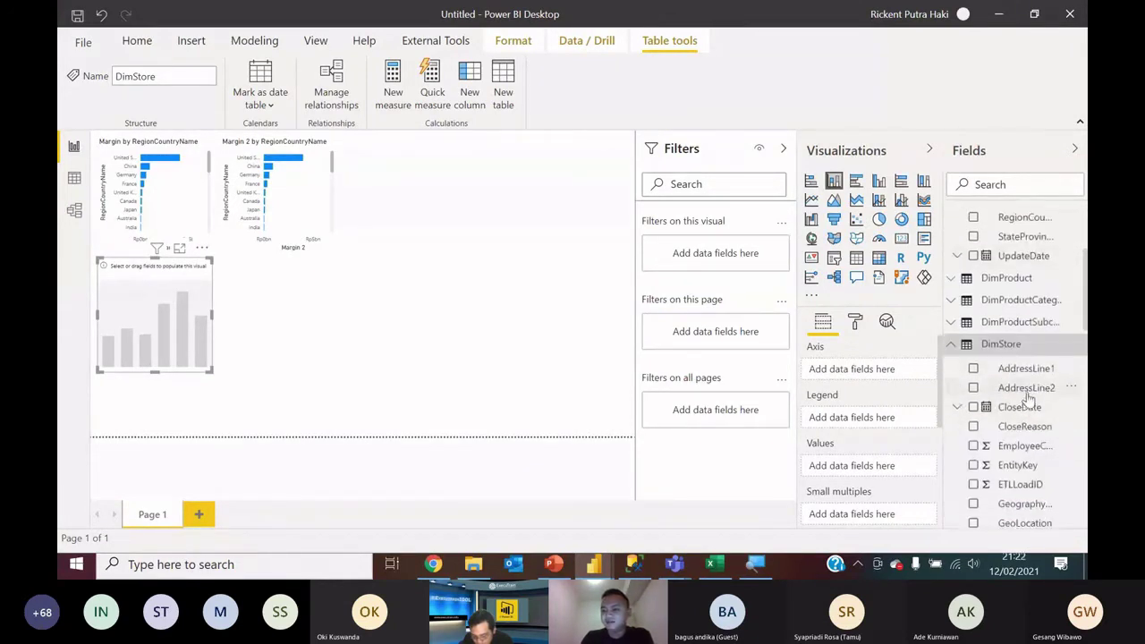
scroll(1026, 416, "down", 3)
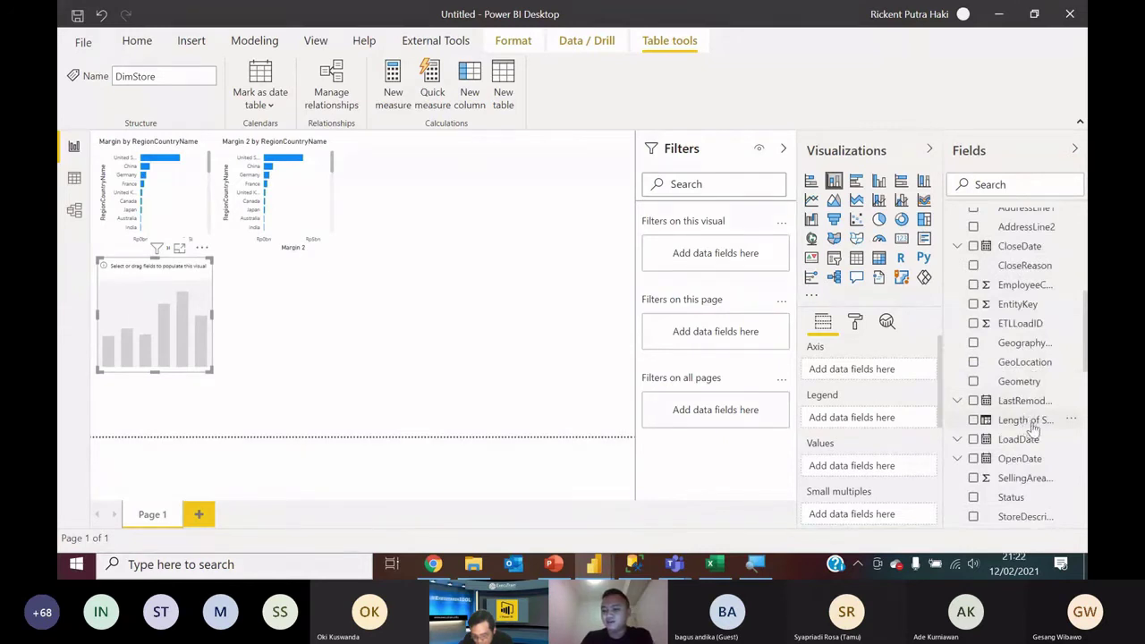
left_click_drag(1033, 429, 881, 380)
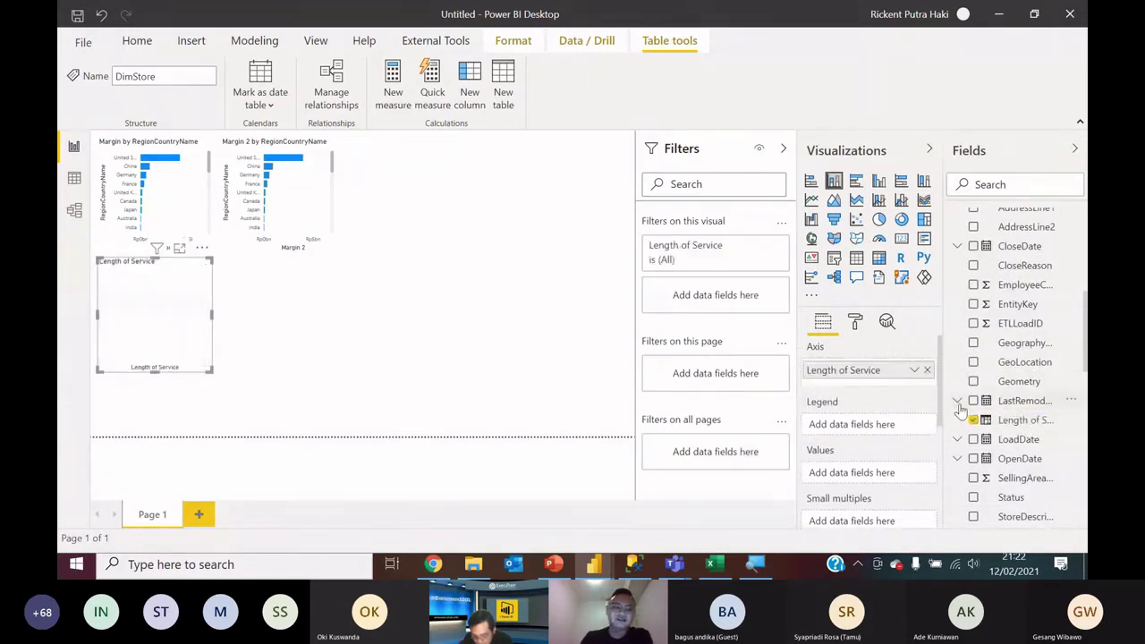
Step: Use Margin from FactSales as the new column chart's values and widen the chart to span both bar charts above
scroll(1044, 383, "up", 3)
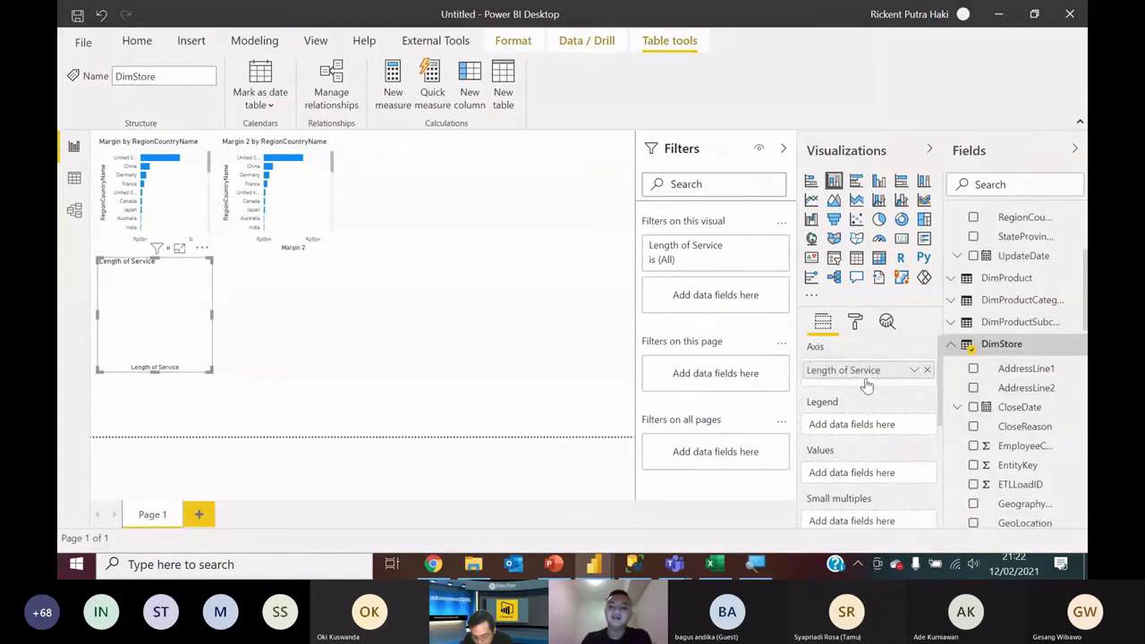
scroll(1036, 362, "down", 5)
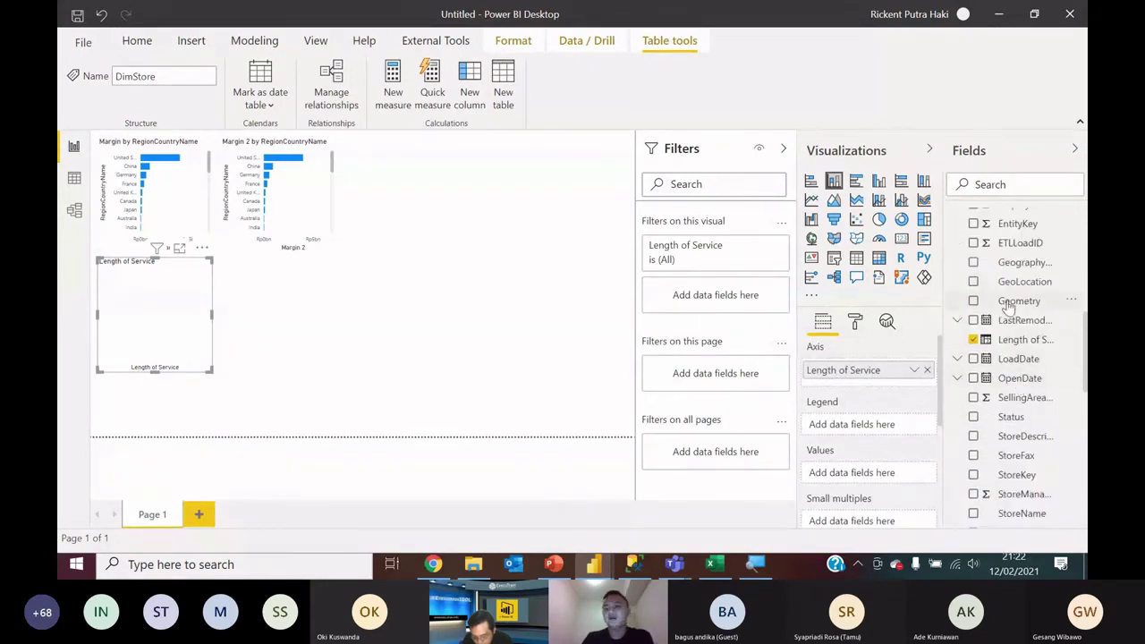
scroll(1008, 306, "down", 3)
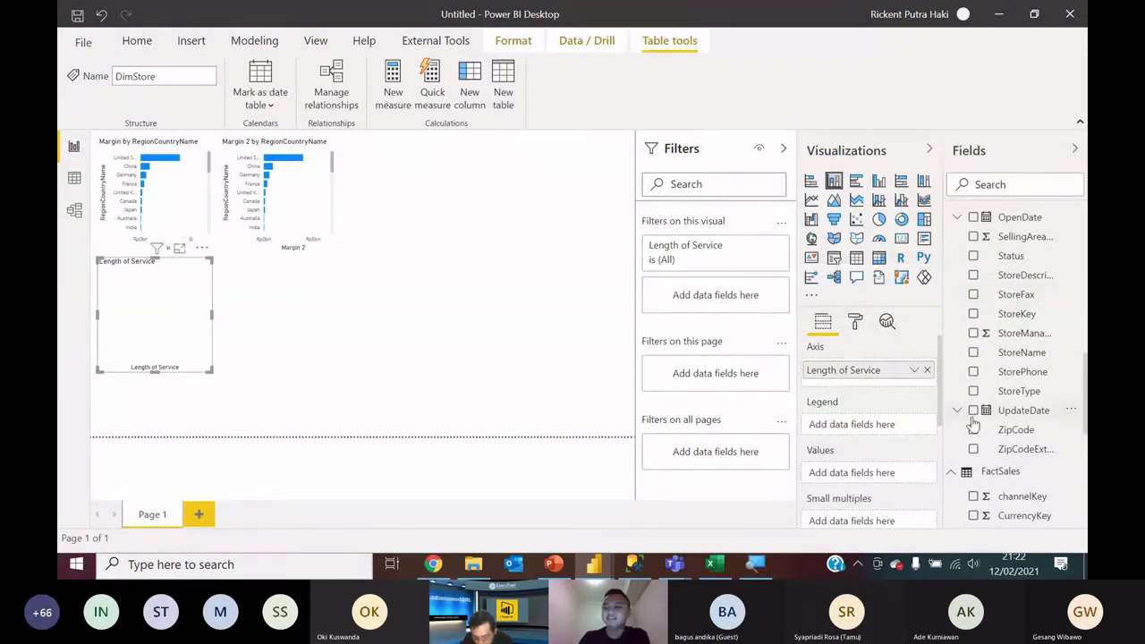
scroll(993, 420, "down", 5)
scroll(1000, 425, "down", 3)
left_click_drag(1015, 266, 868, 473)
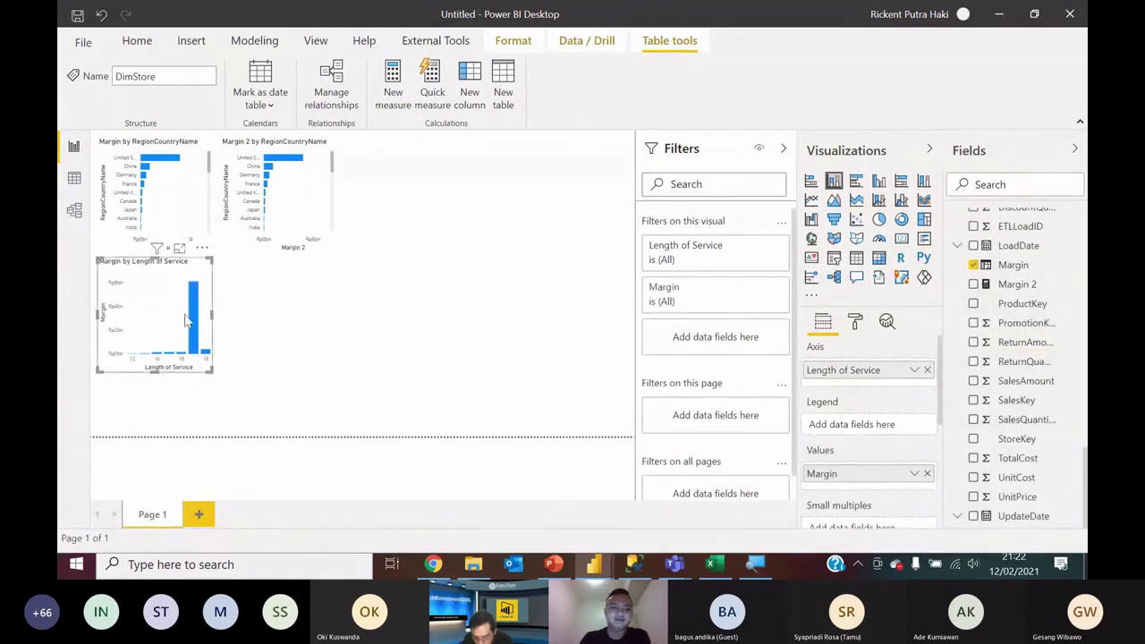
left_click_drag(212, 313, 334, 370)
mouse_move(299, 348)
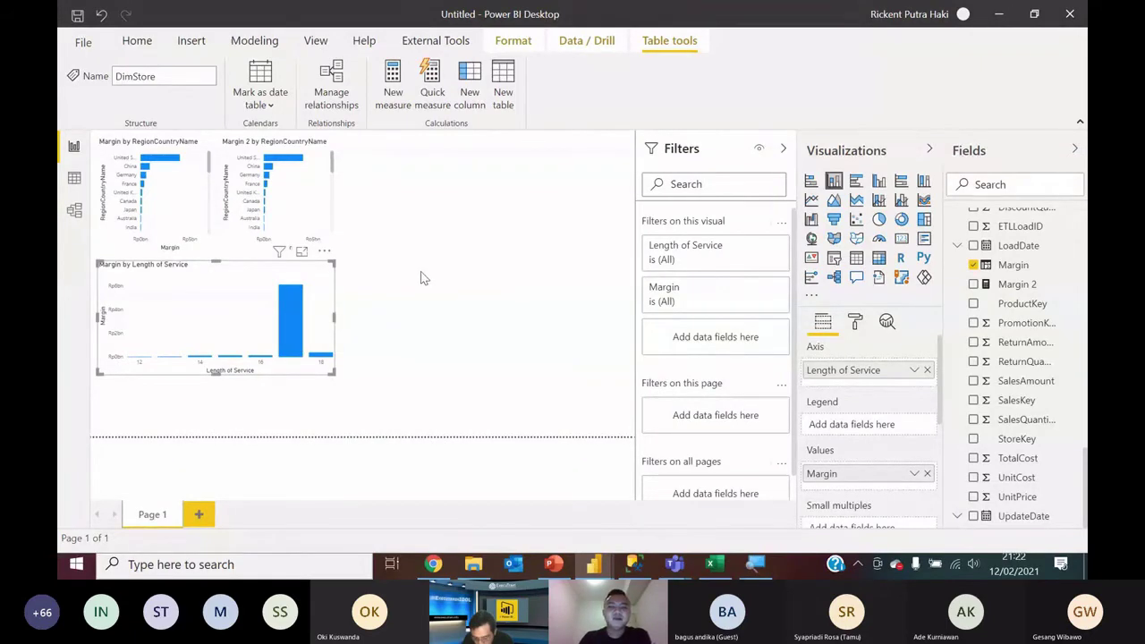
Step: Review the table relationships in the model diagram, moving the FactSales table further left, and return to the report
left_click(71, 210)
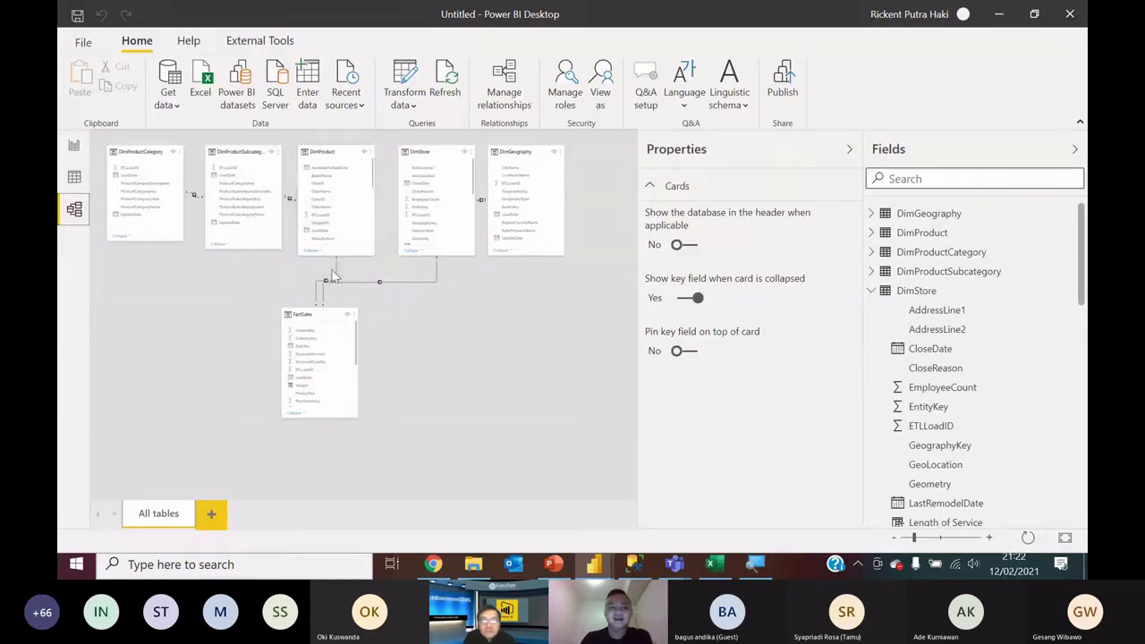
left_click_drag(288, 322, 243, 332)
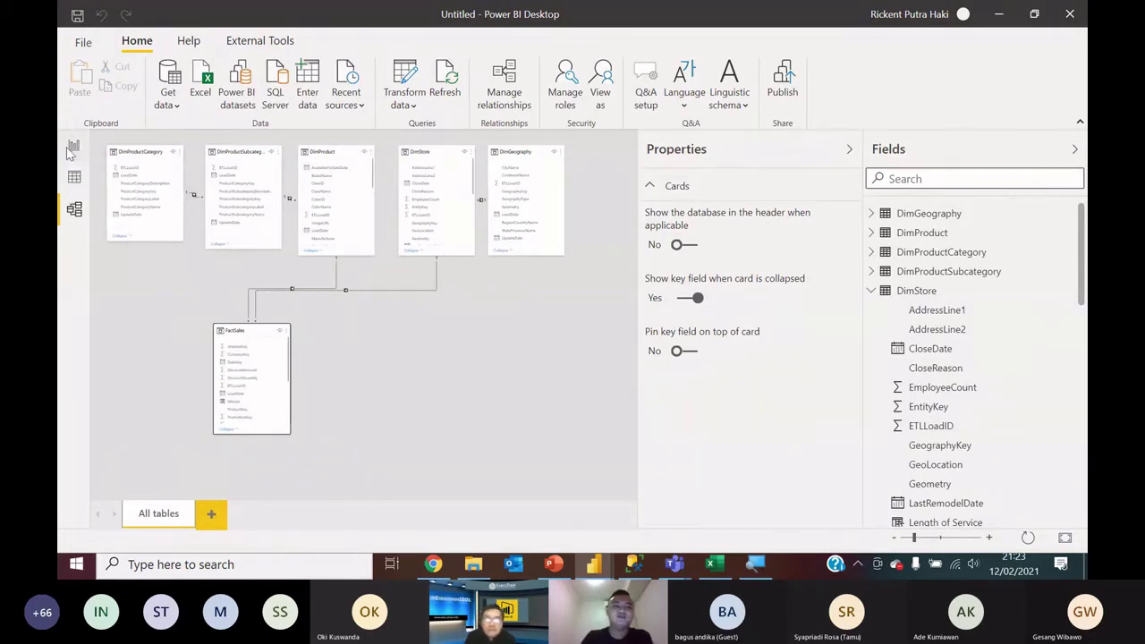
left_click(72, 148)
Step: Show the Margin 2 by RegionCountryName chart in focus mode and split its bars by ProductCategoryName from DimProductCategory
scroll(1042, 331, "up", 2)
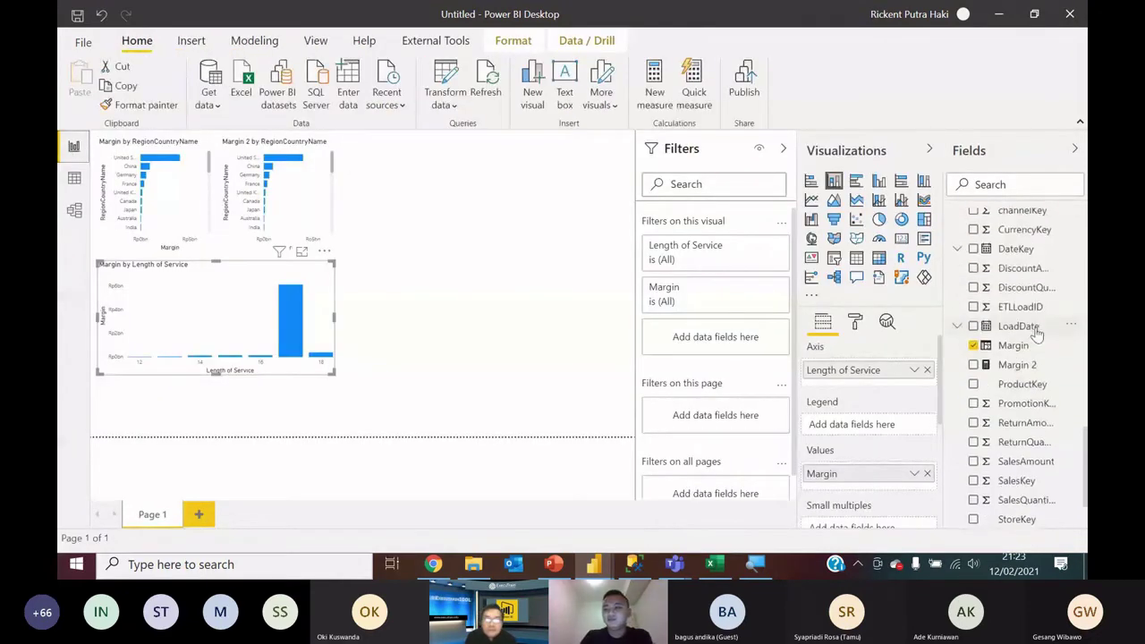
left_click(288, 172)
left_click(302, 265)
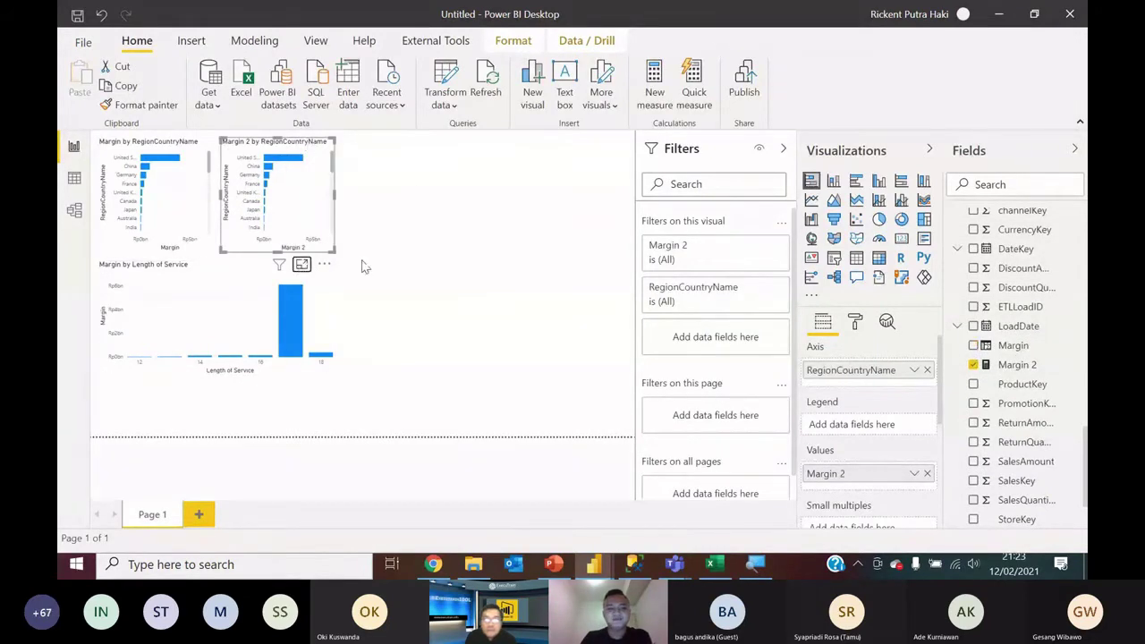
scroll(1026, 270, "up", 15)
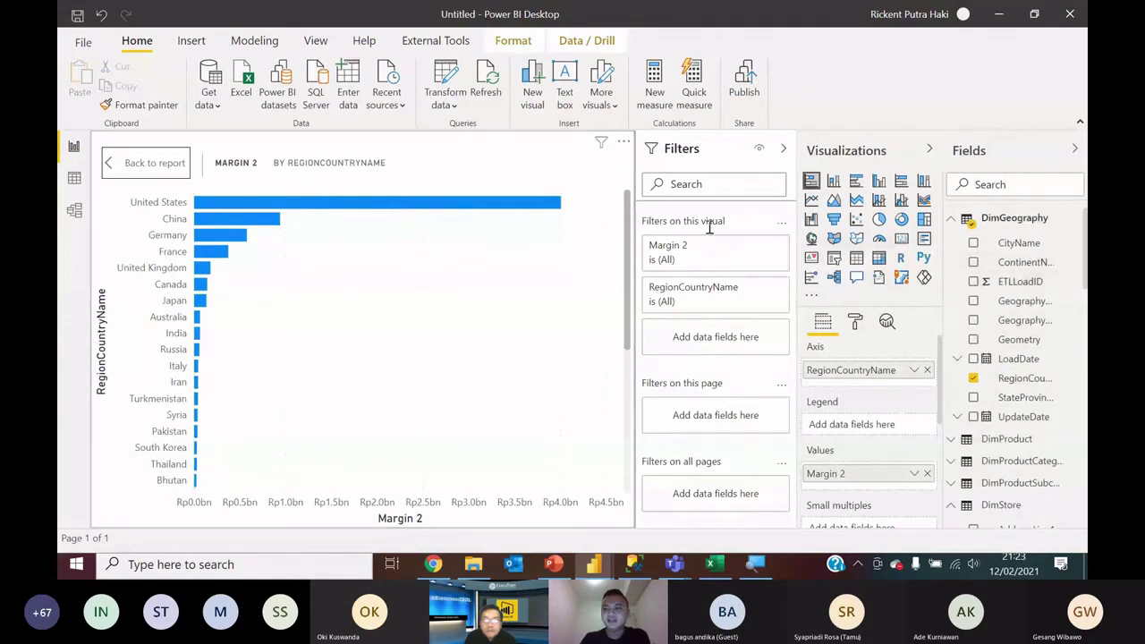
left_click(952, 220)
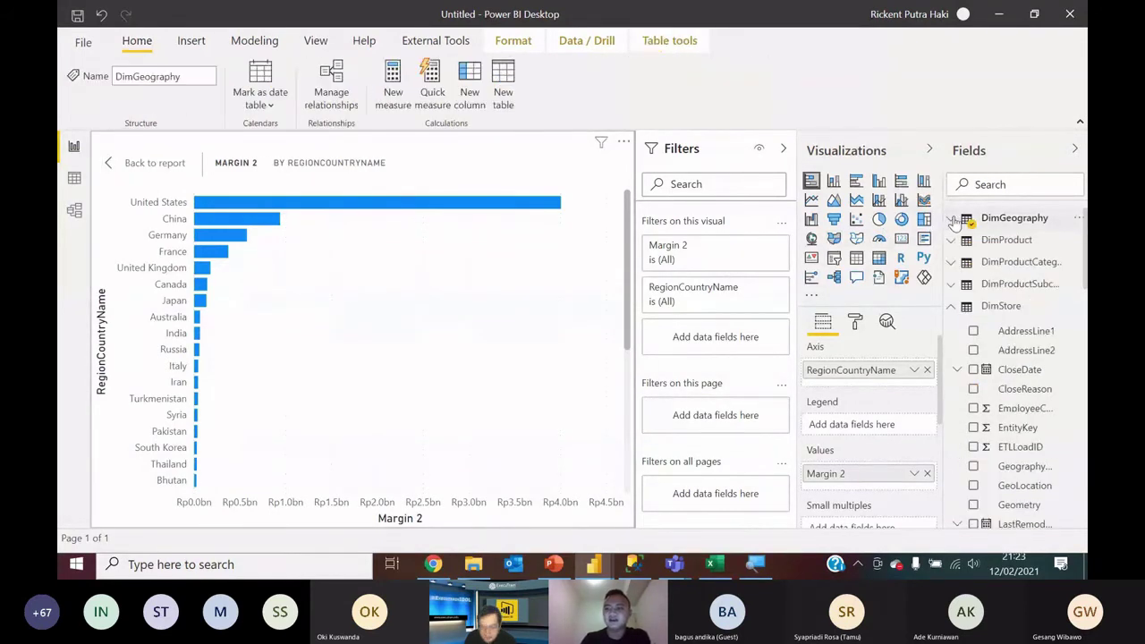
left_click(953, 262)
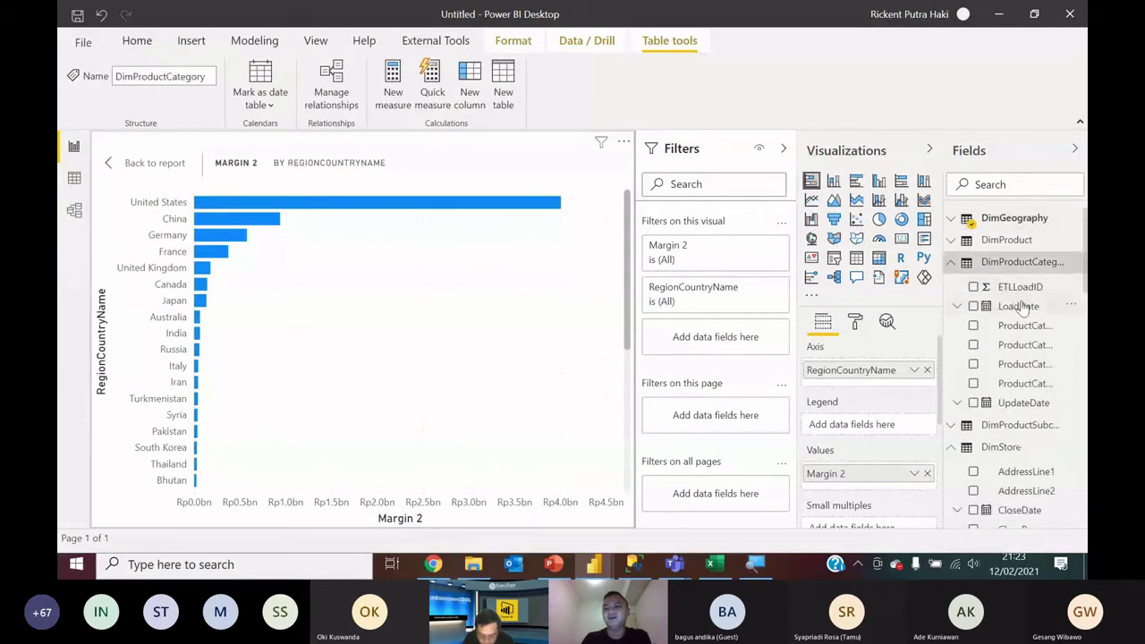
left_click_drag(1029, 384, 880, 429)
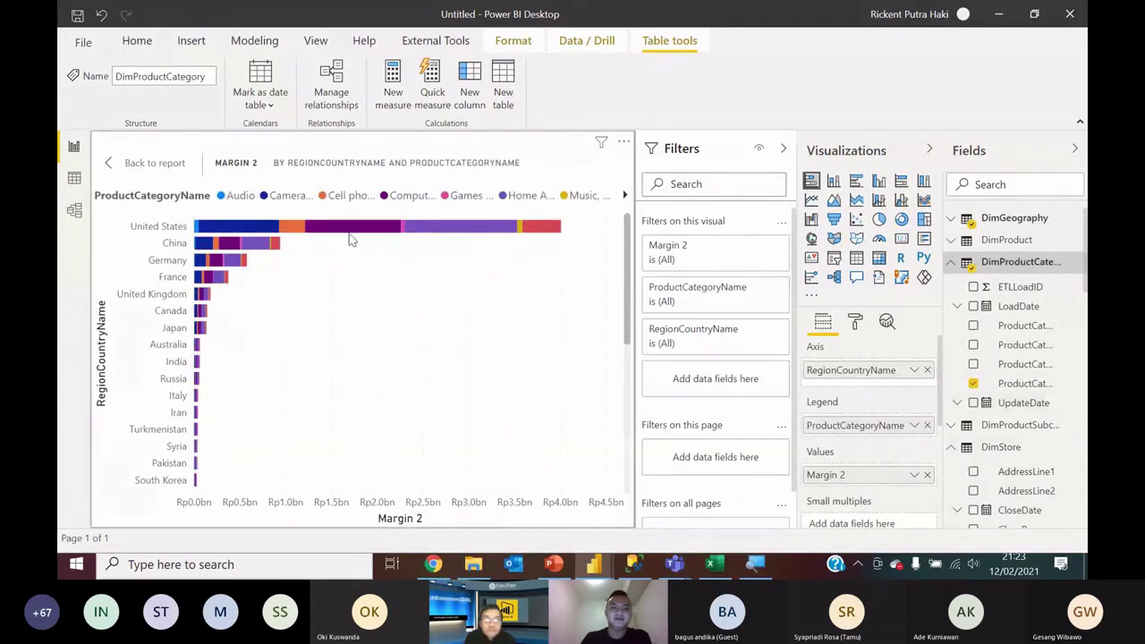
mouse_move(249, 235)
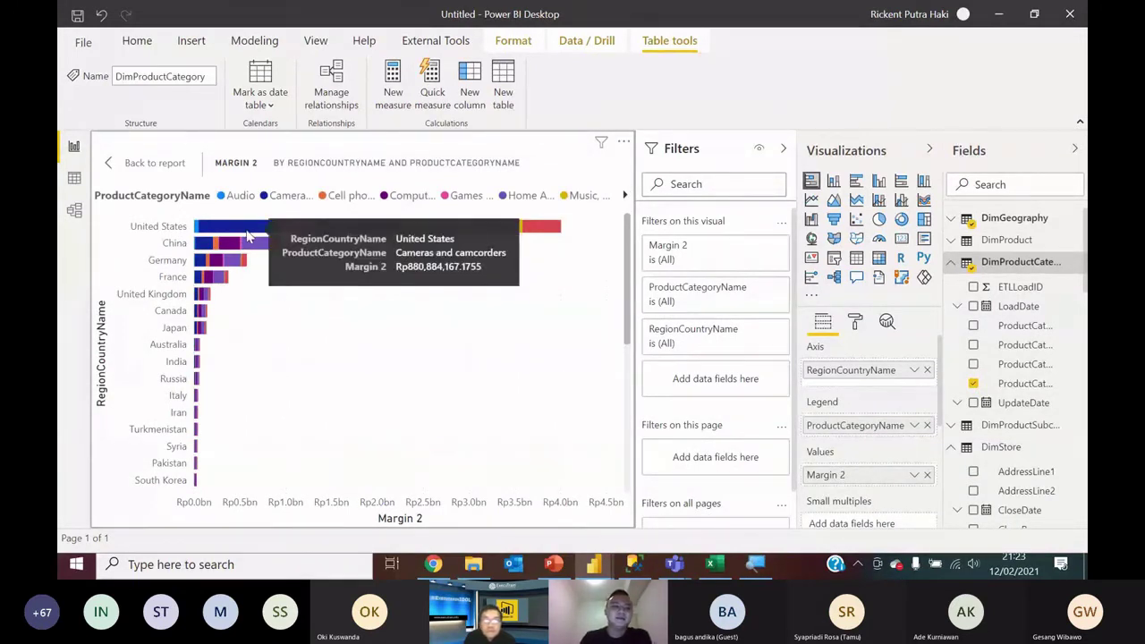
Step: Leave the chart's focus mode and examine the FactSales data columns, from the quantity and price columns across to Margin
left_click(156, 161)
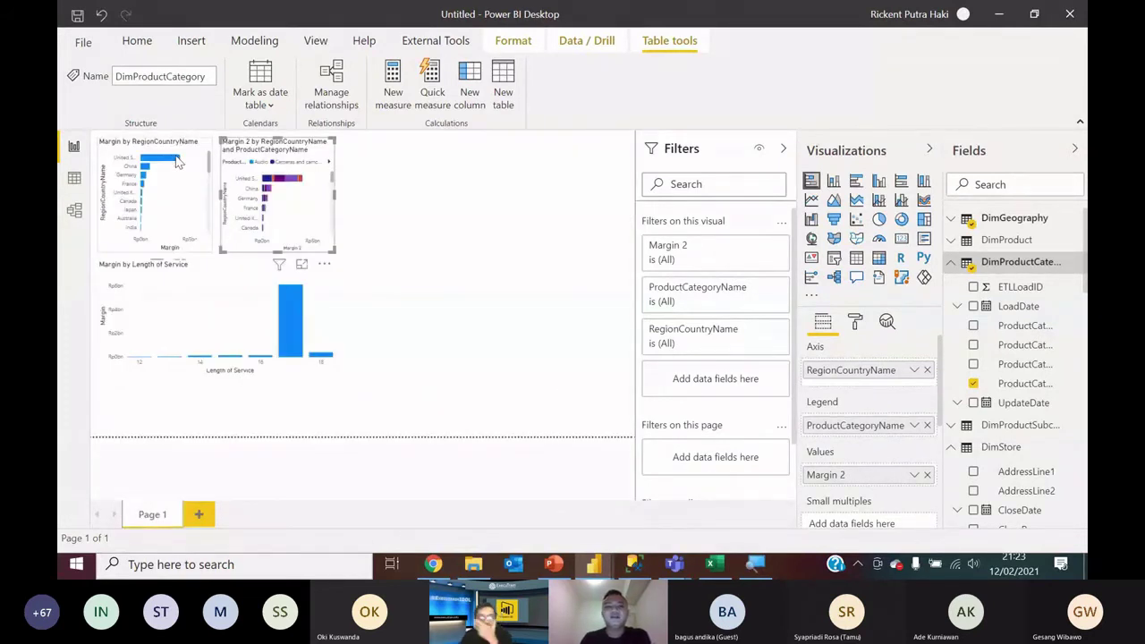
left_click(75, 180)
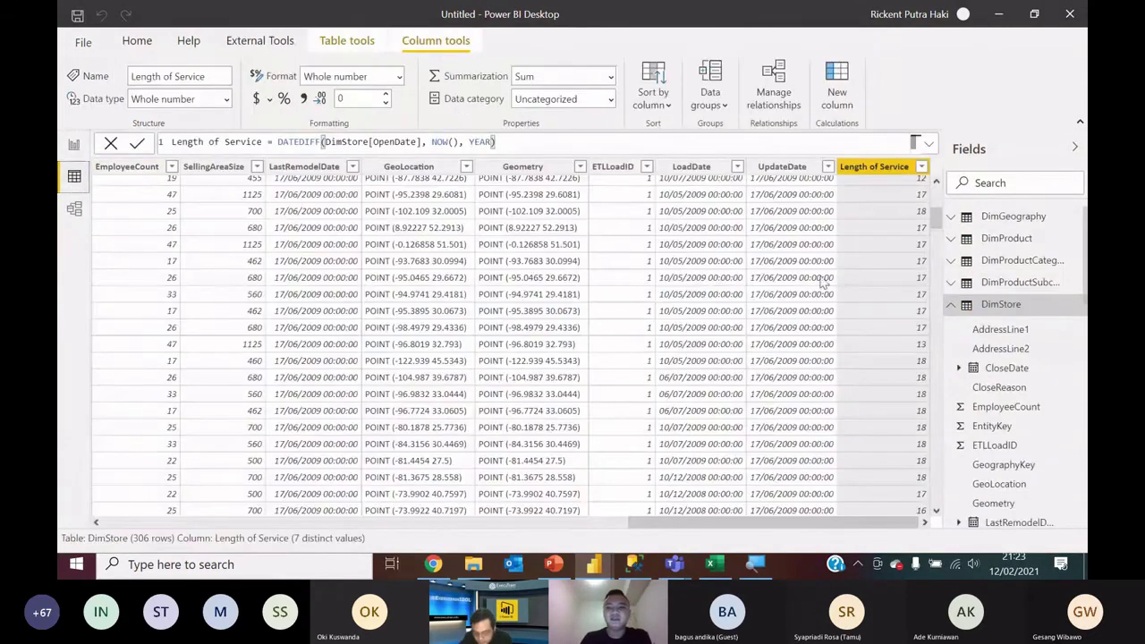
left_click(963, 306)
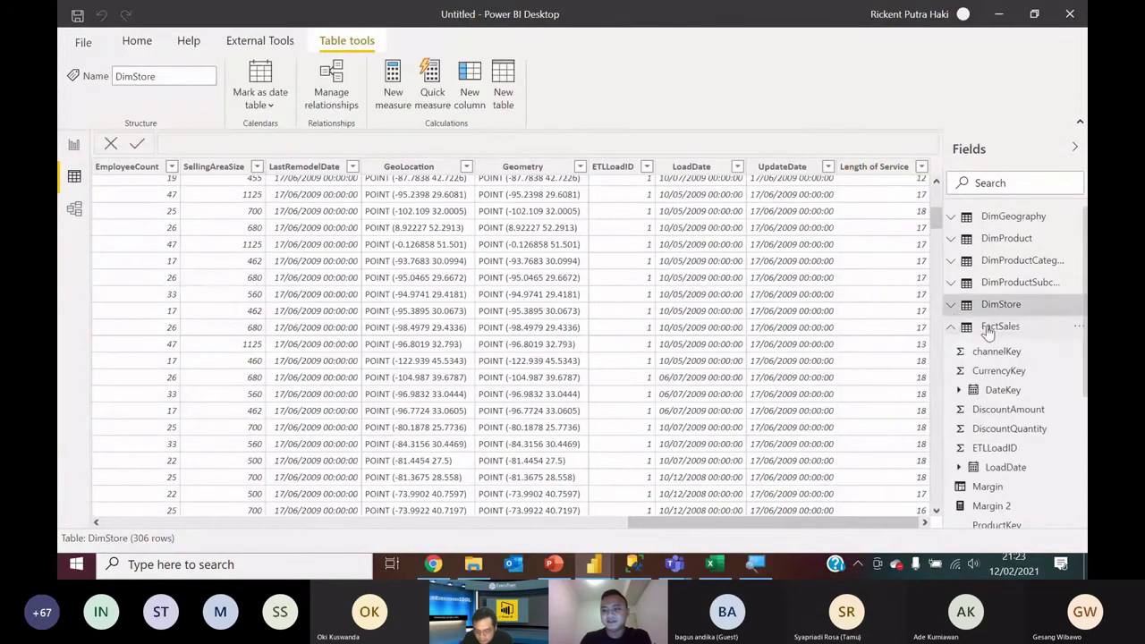
left_click(988, 329)
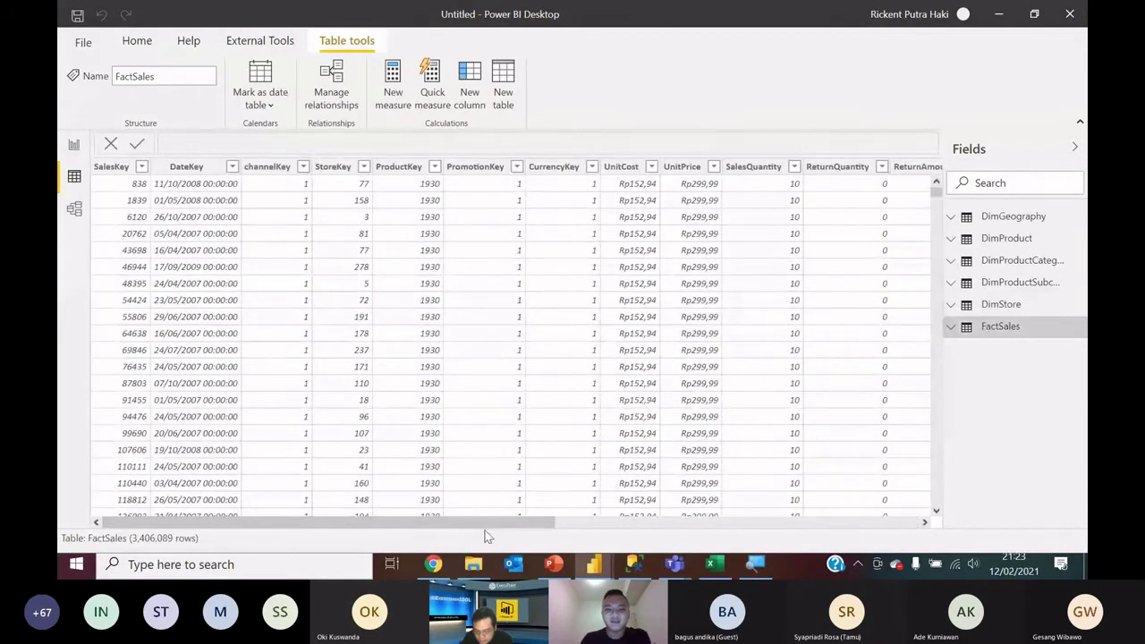
left_click_drag(487, 524, 885, 474)
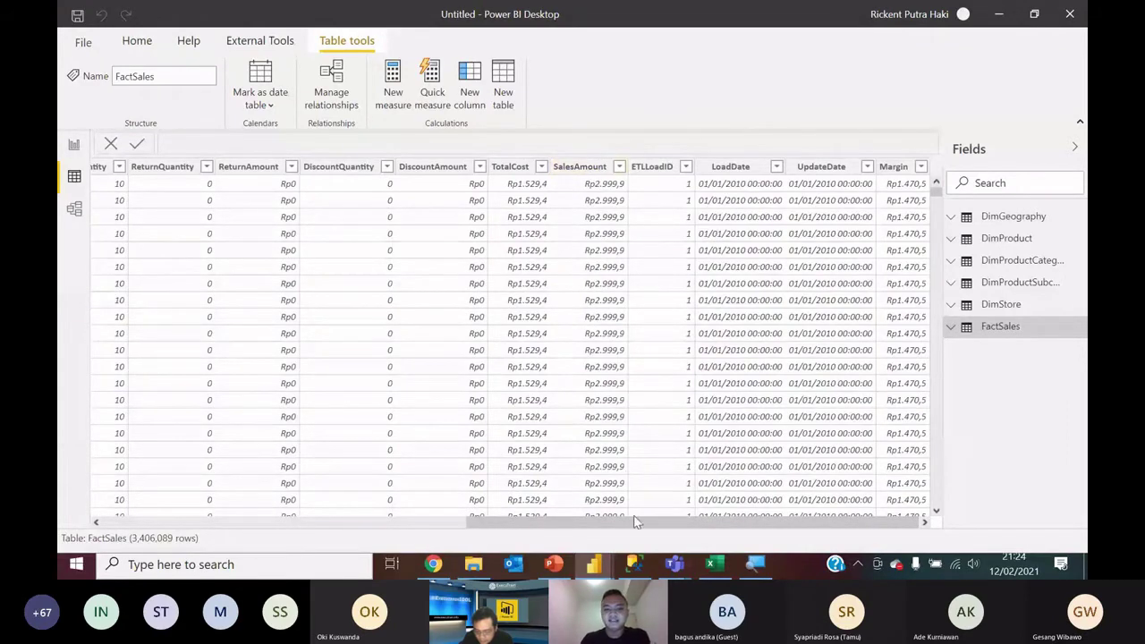
left_click_drag(637, 524, 463, 517)
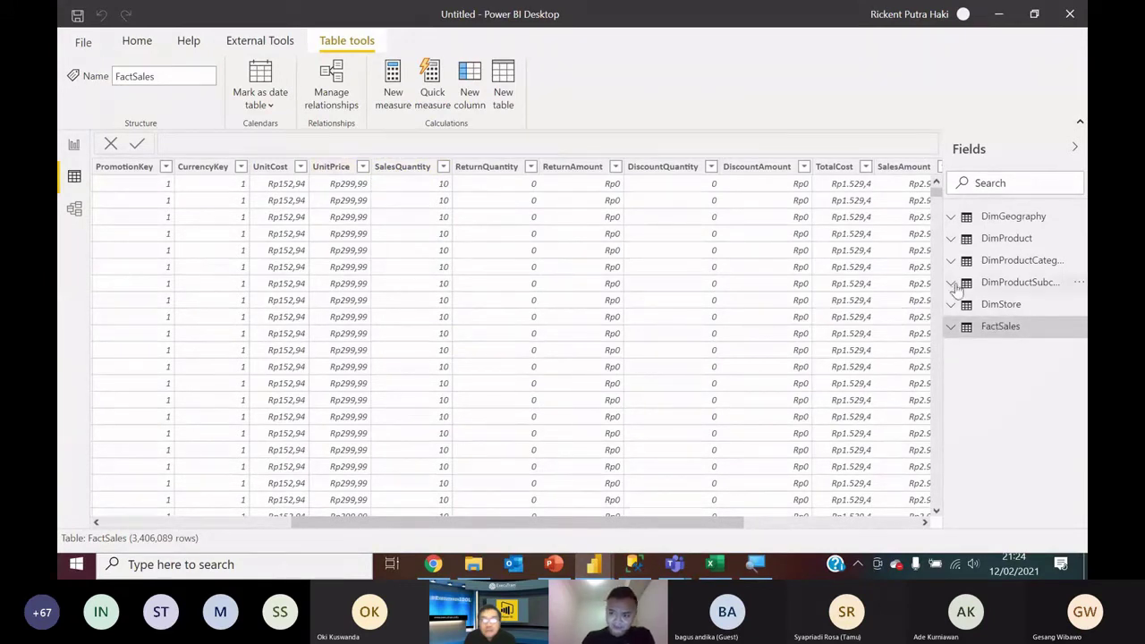
Step: Look over the DimProduct rows and the table relationships in the model diagram, and return to the report
left_click(953, 239)
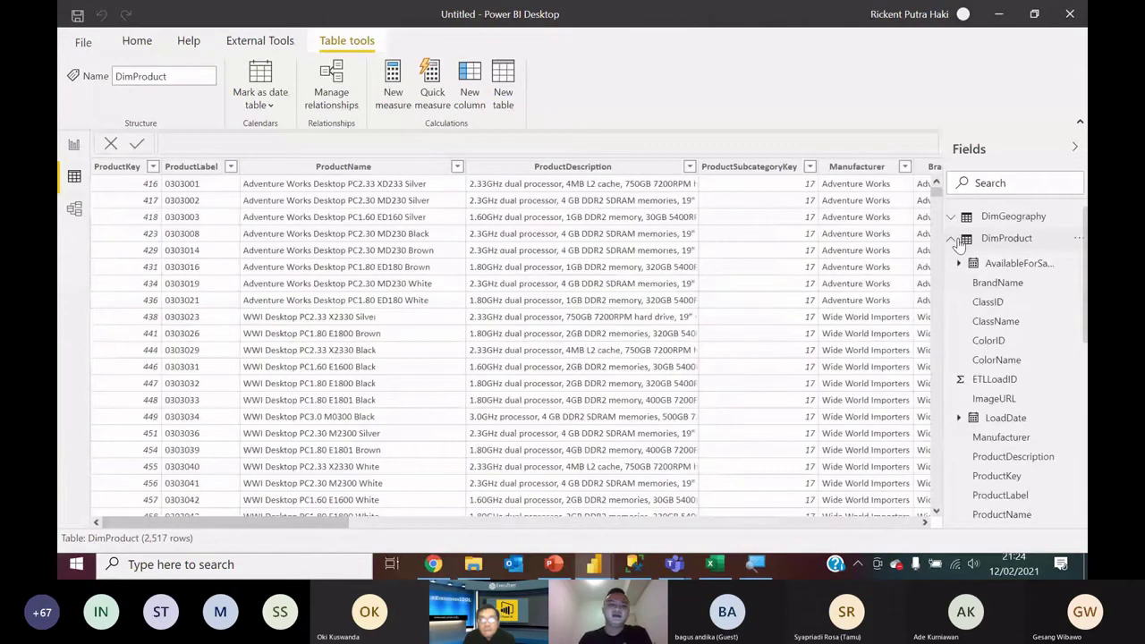
left_click(75, 208)
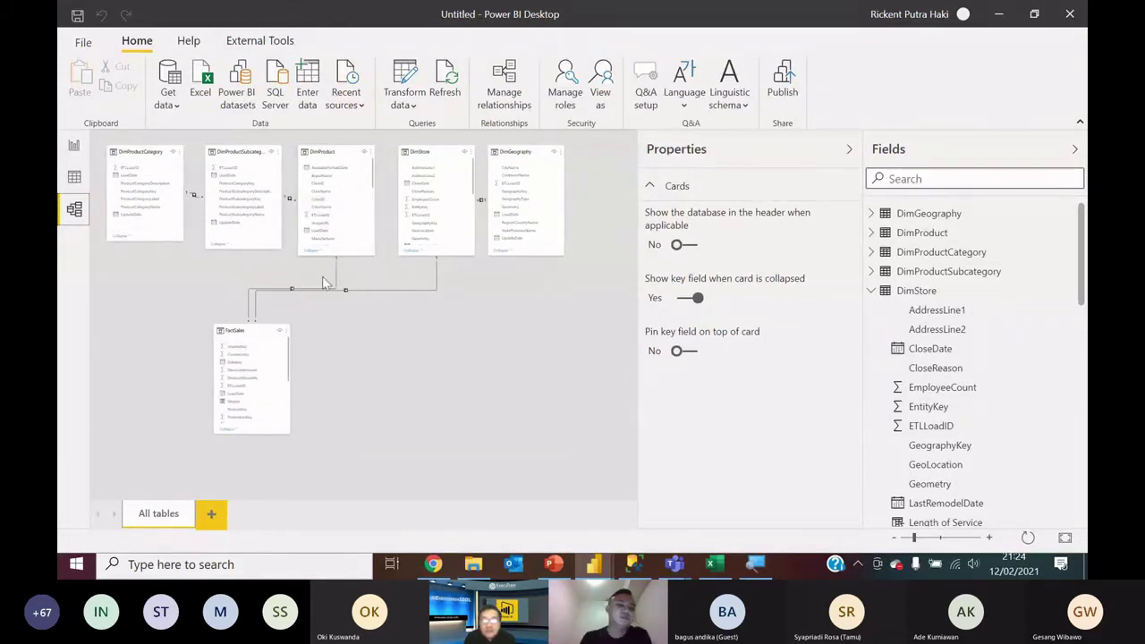
left_click(75, 146)
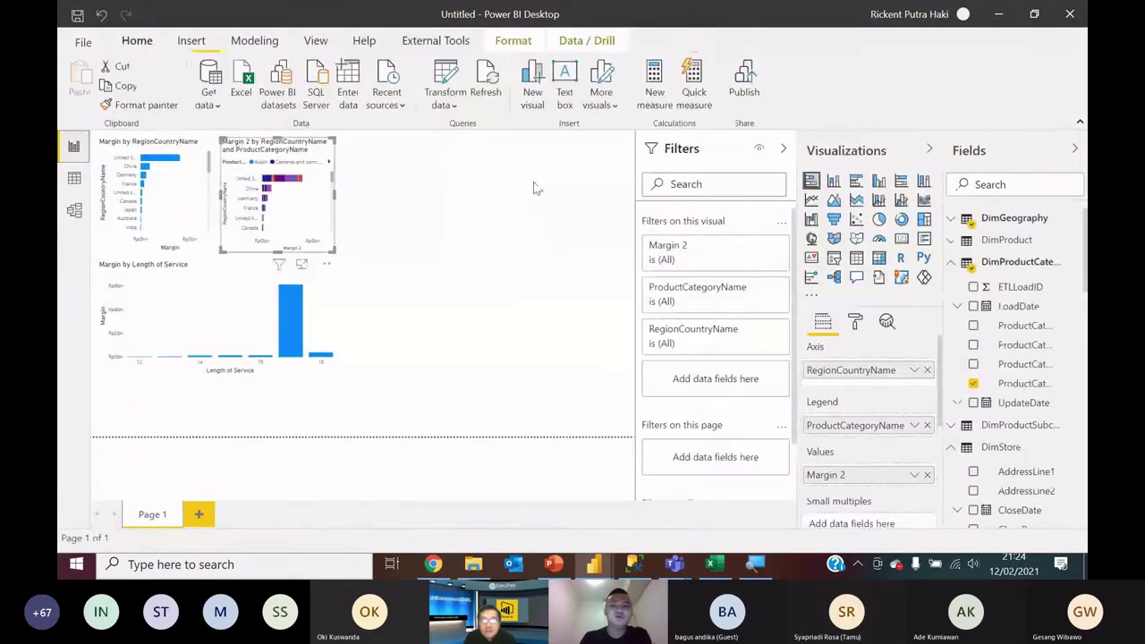
Step: Create a new measure in the FactSales table and name it Gross Sales
left_click(952, 264)
left_click(950, 306)
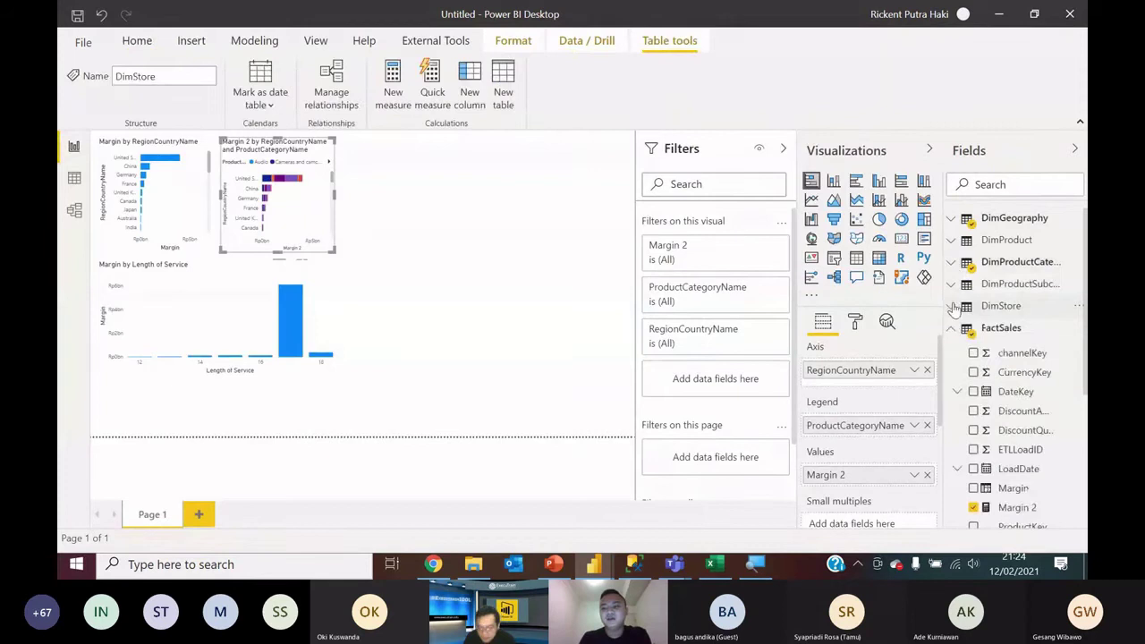
right_click(1000, 329)
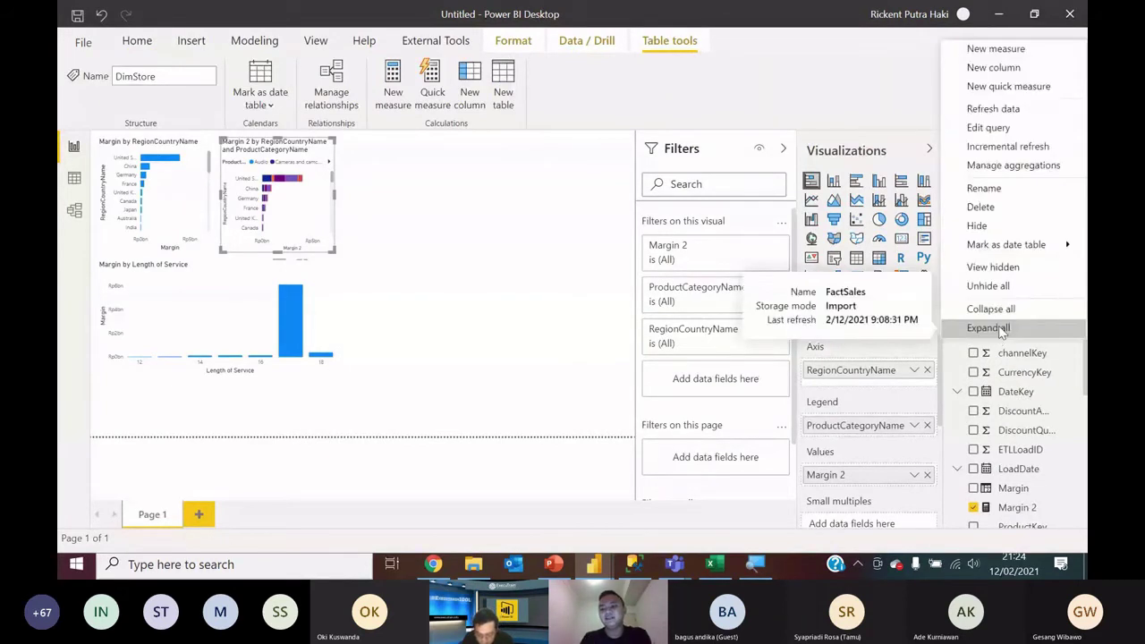
left_click(1013, 52)
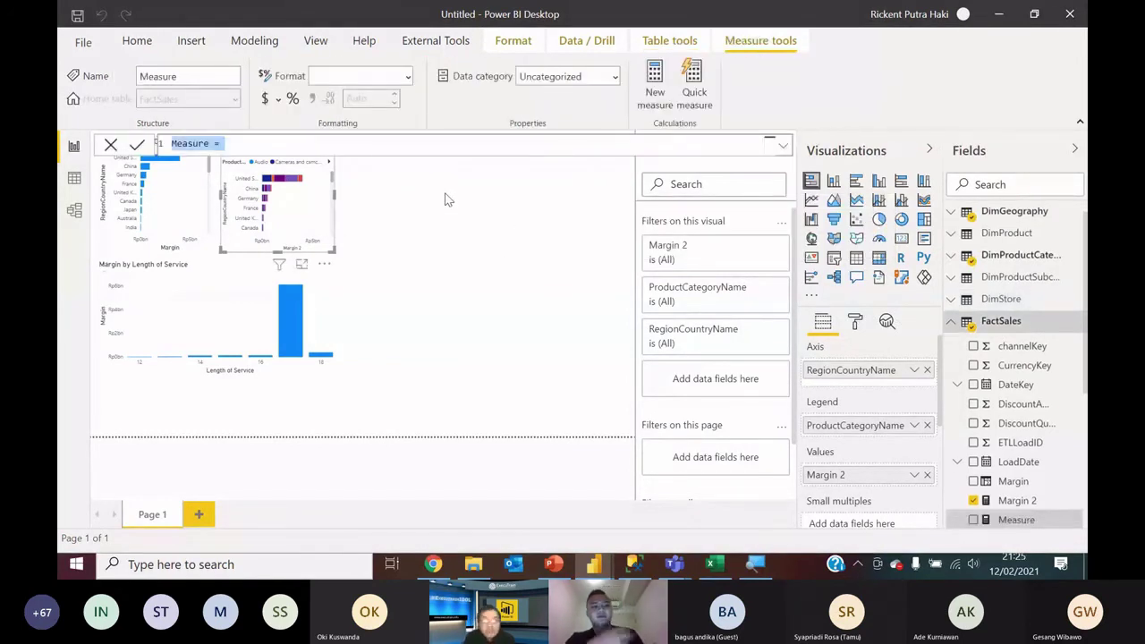
type("Gross Sa")
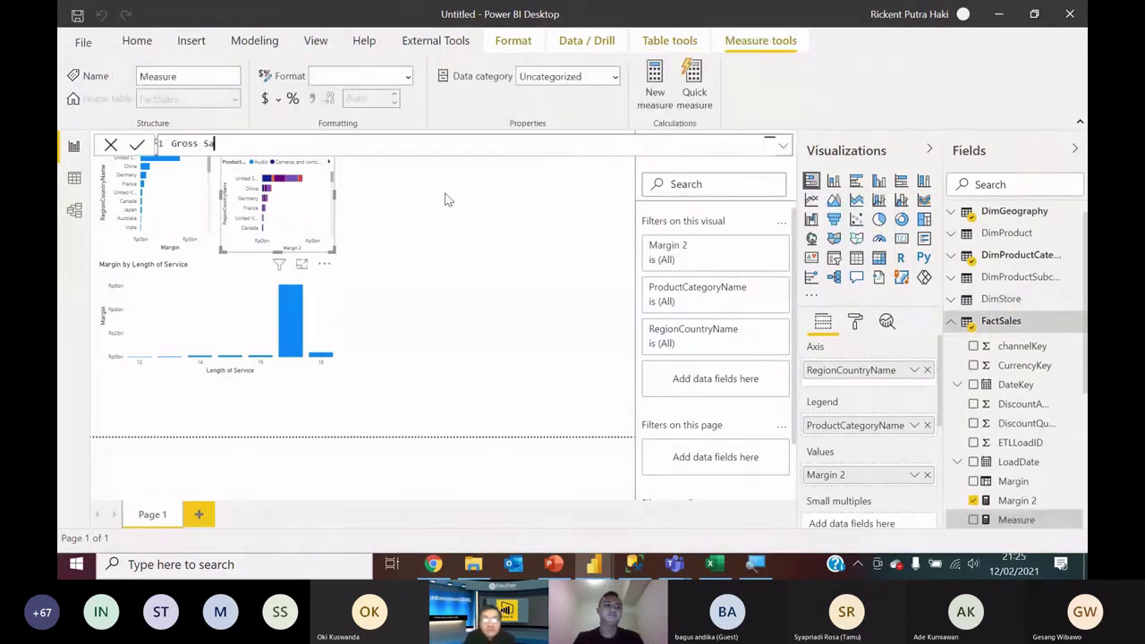
type("les =")
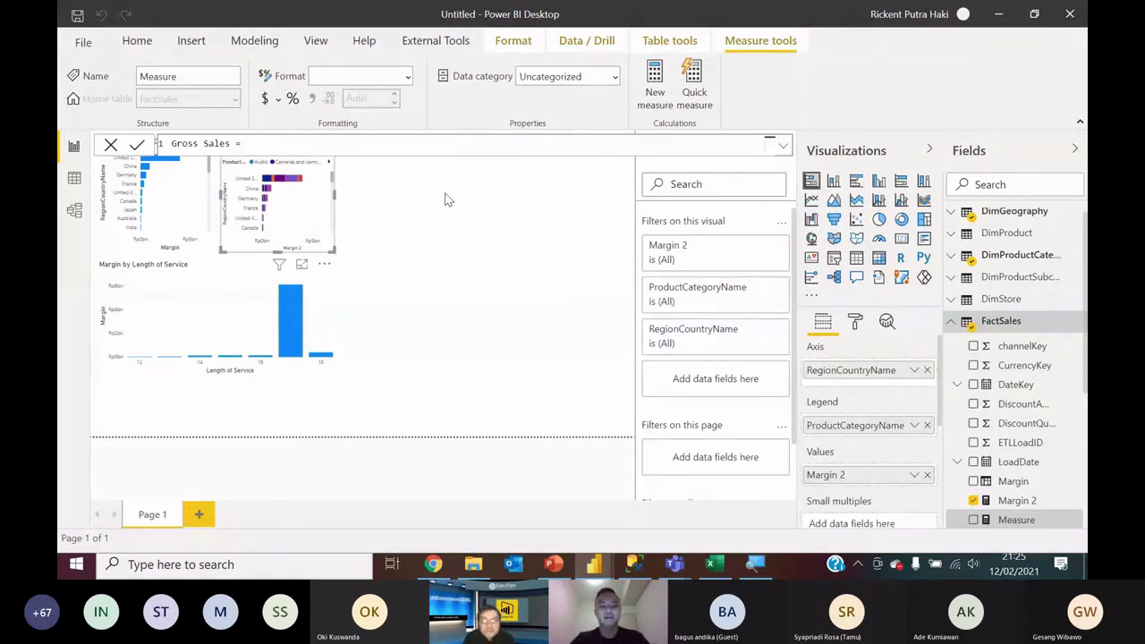
Step: Begin the Gross Sales formula as SUMX over FactSales, with FactSales[SalesQuantity] and a multiplication operator as the start of its expression
type("SUMX(")
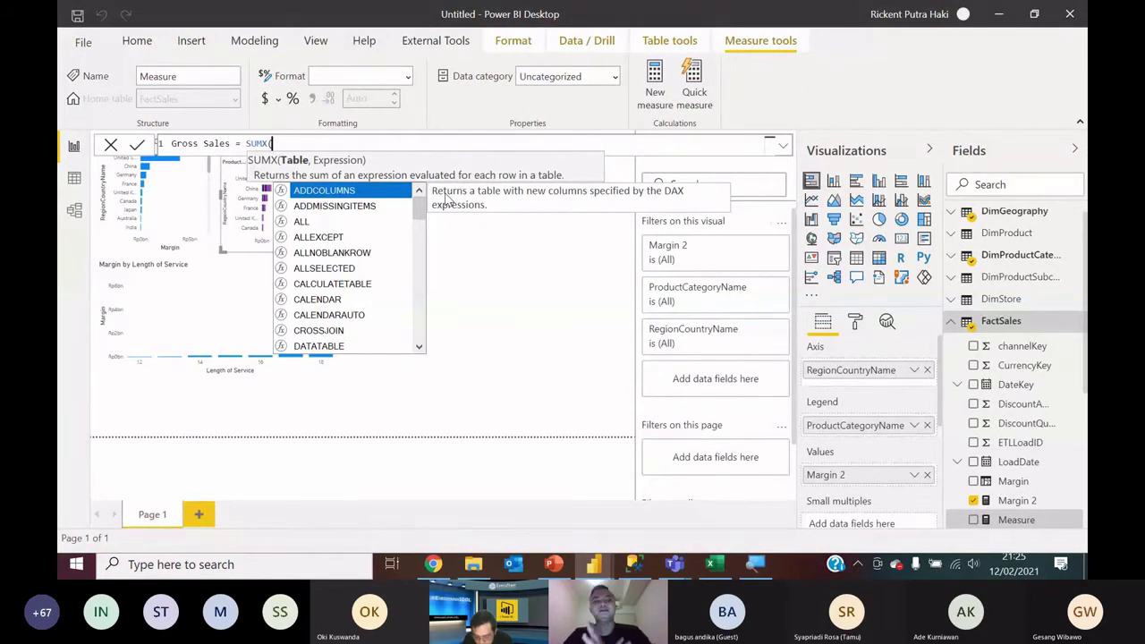
type("FactSales")
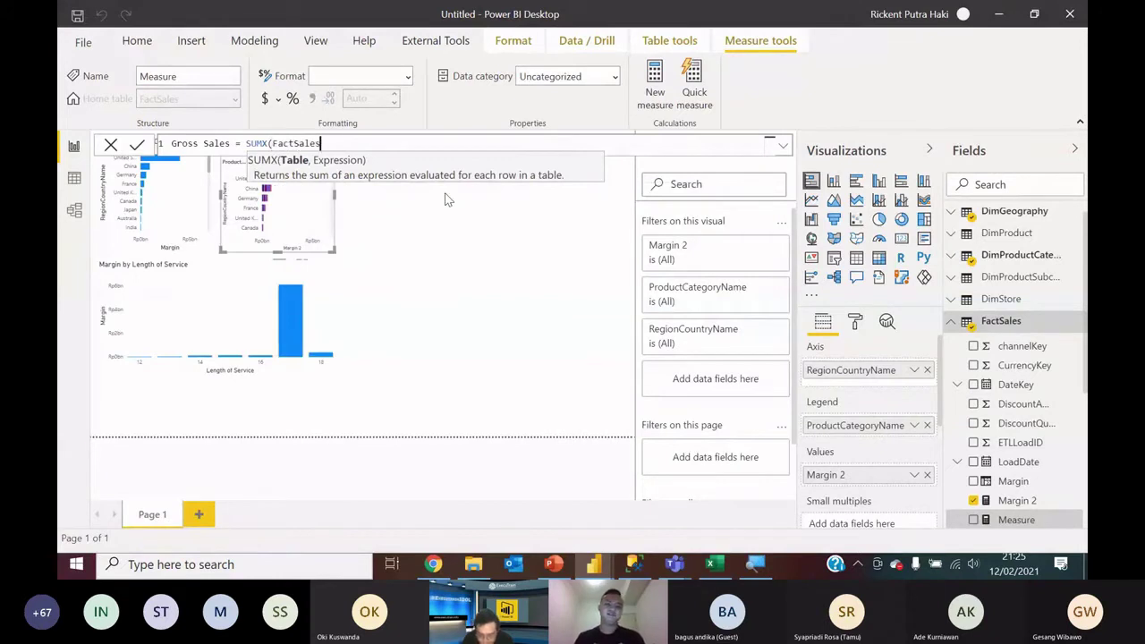
type(",")
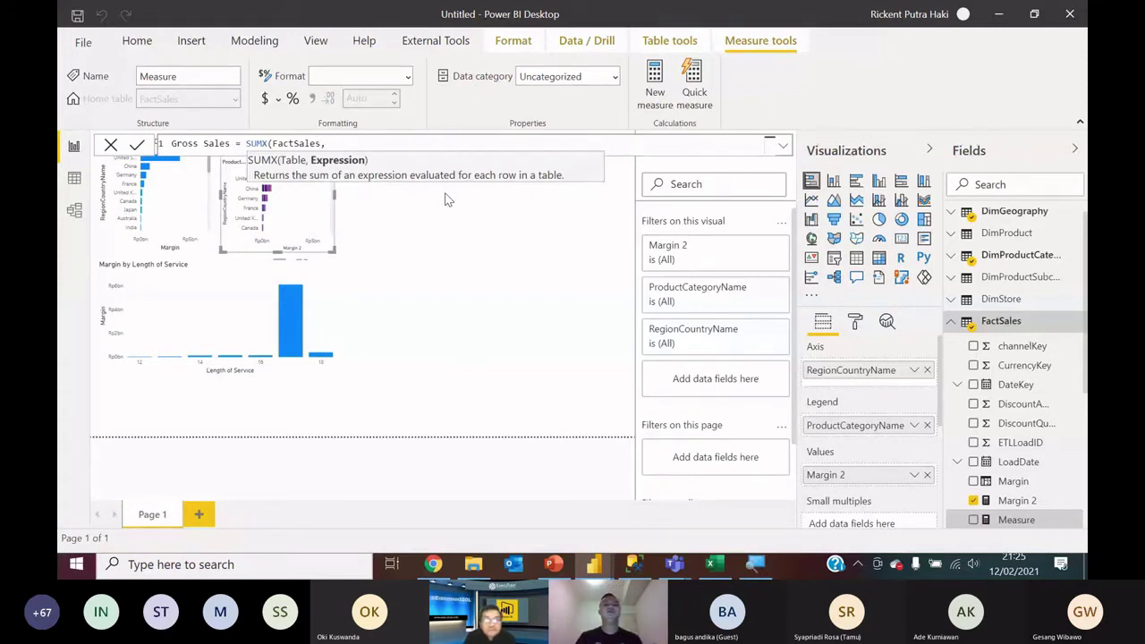
type("SalesQ")
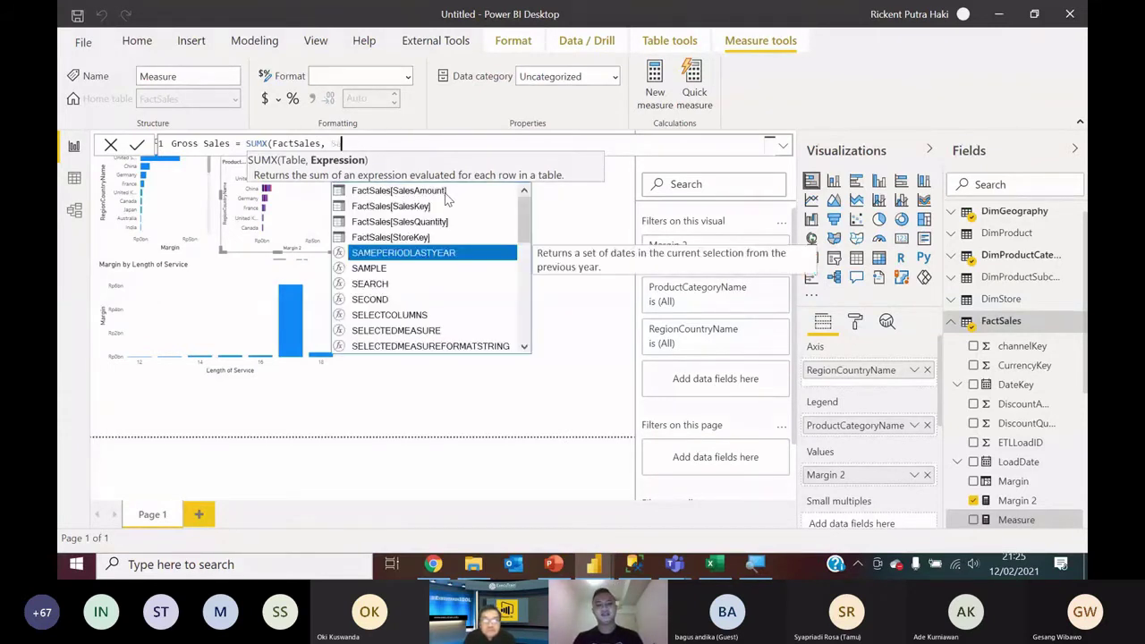
left_click(447, 199)
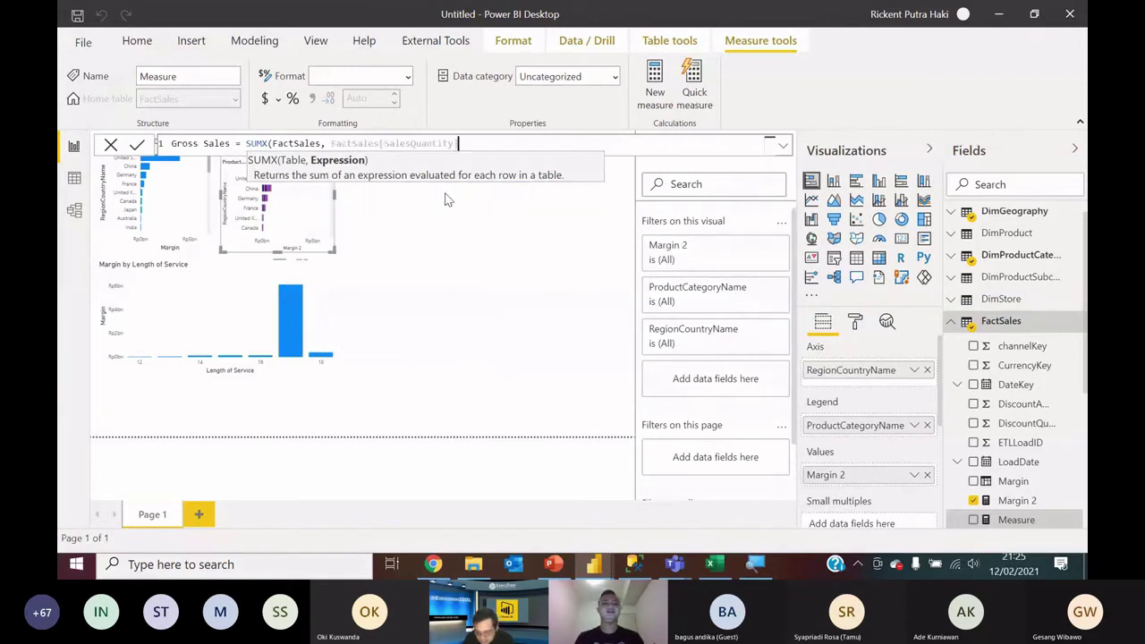
type(")")
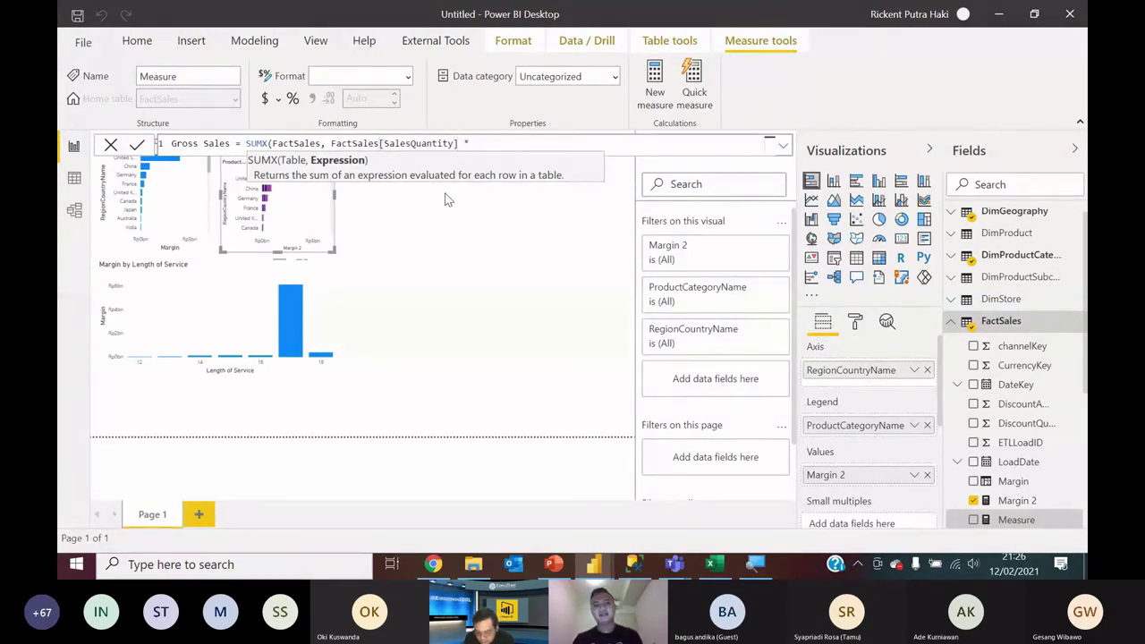
type(" * ")
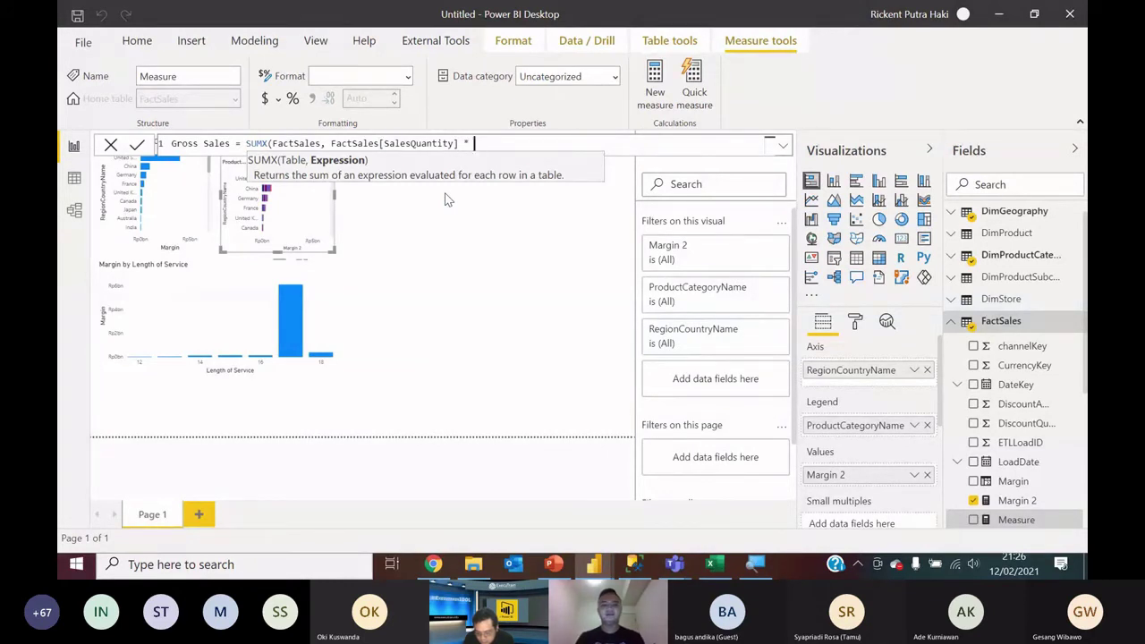
type("UnitP")
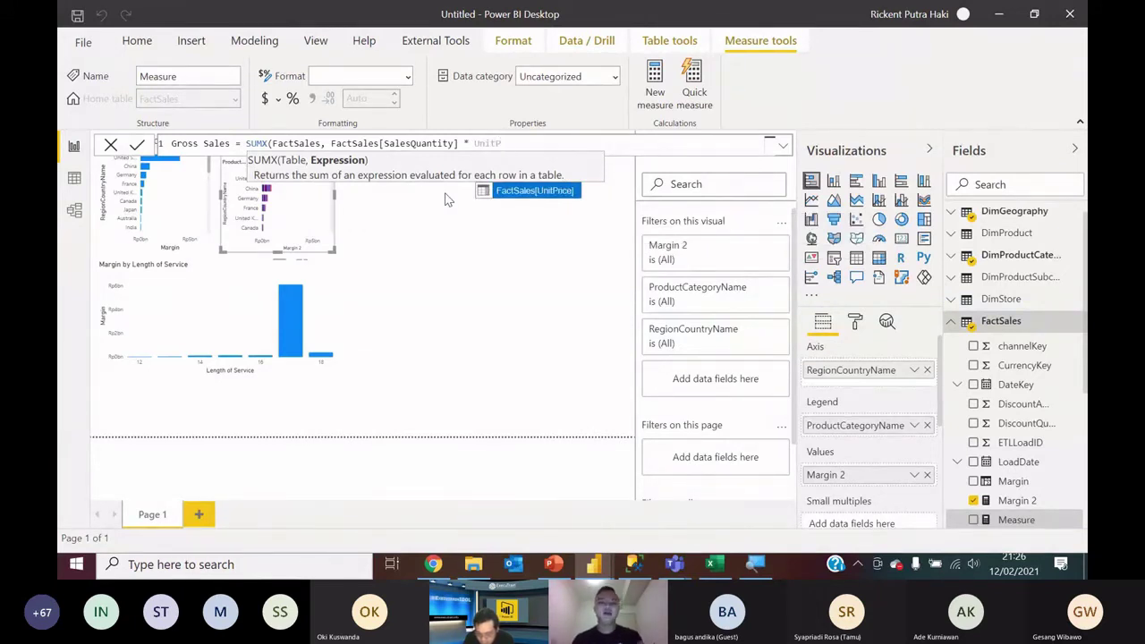
key("BackSpace")
key("BackSpace")
key("BackSpace")
key("BackSpace")
key("BackSpace")
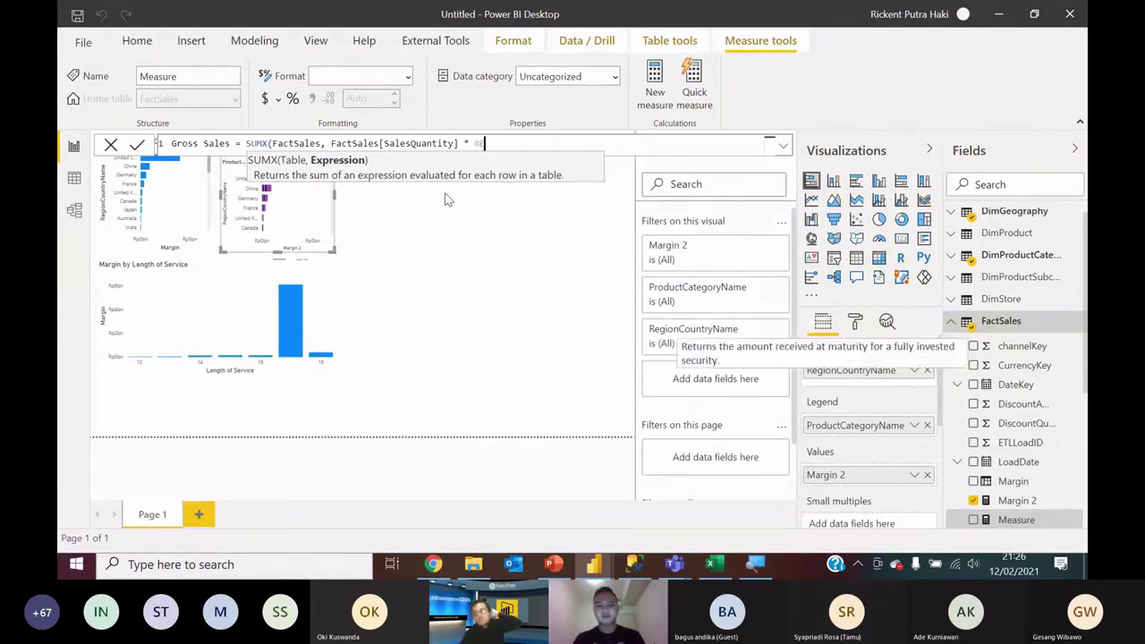
Step: Complete the formula with RELATED(DimProduct[UnitPrice]) as the multiplier, commit the Gross Sales measure and collapse the report filters
type("RELATED(")
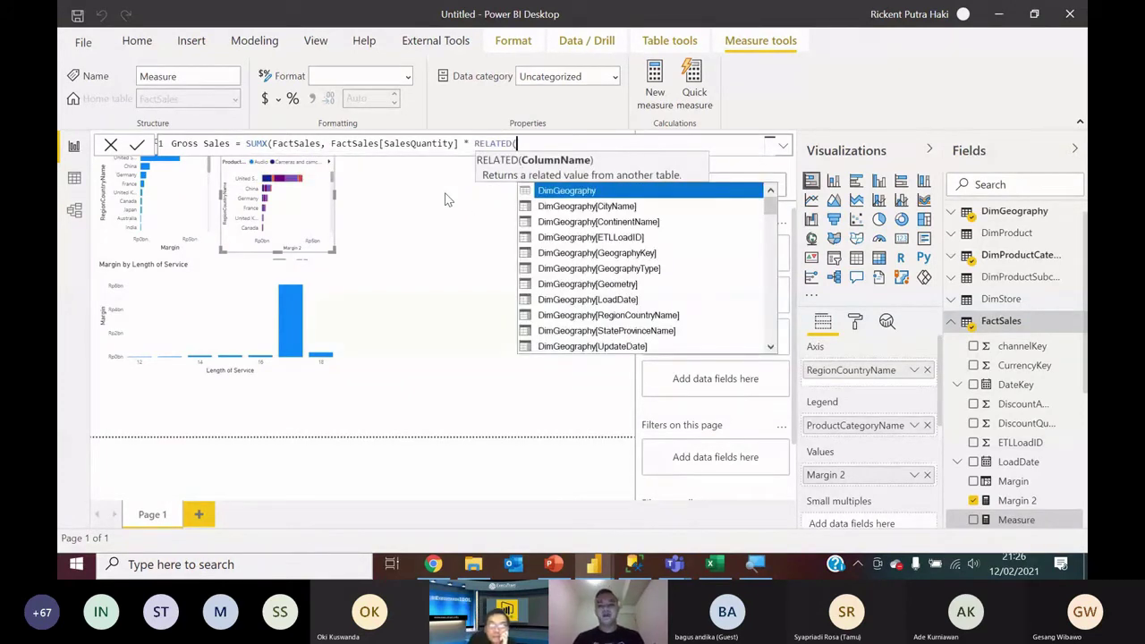
type("UnitPr")
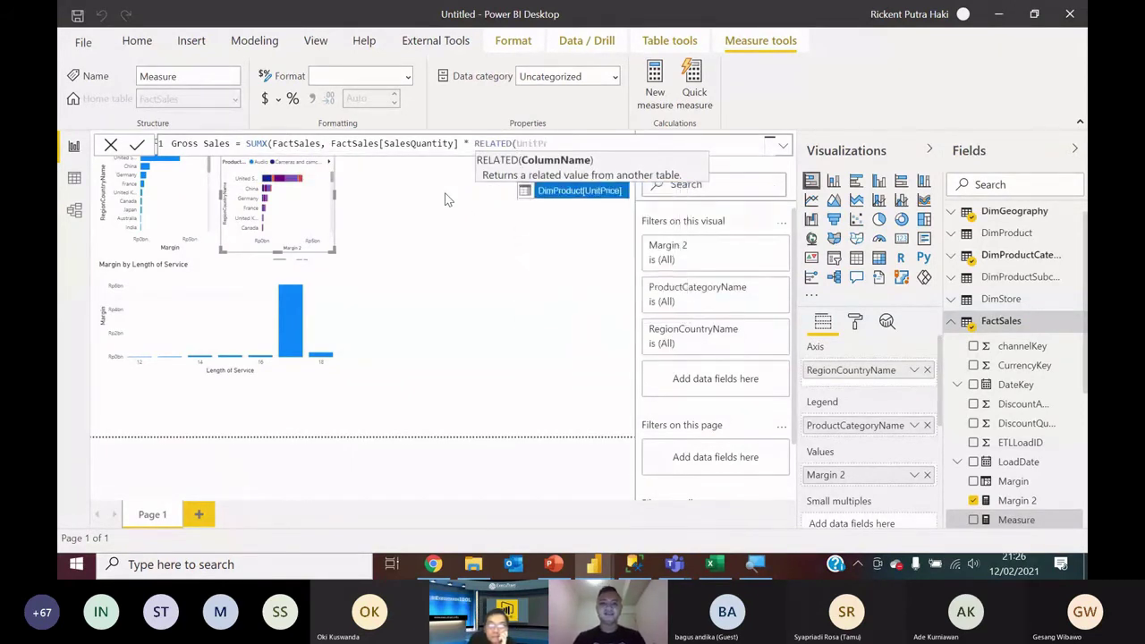
key("Tab")
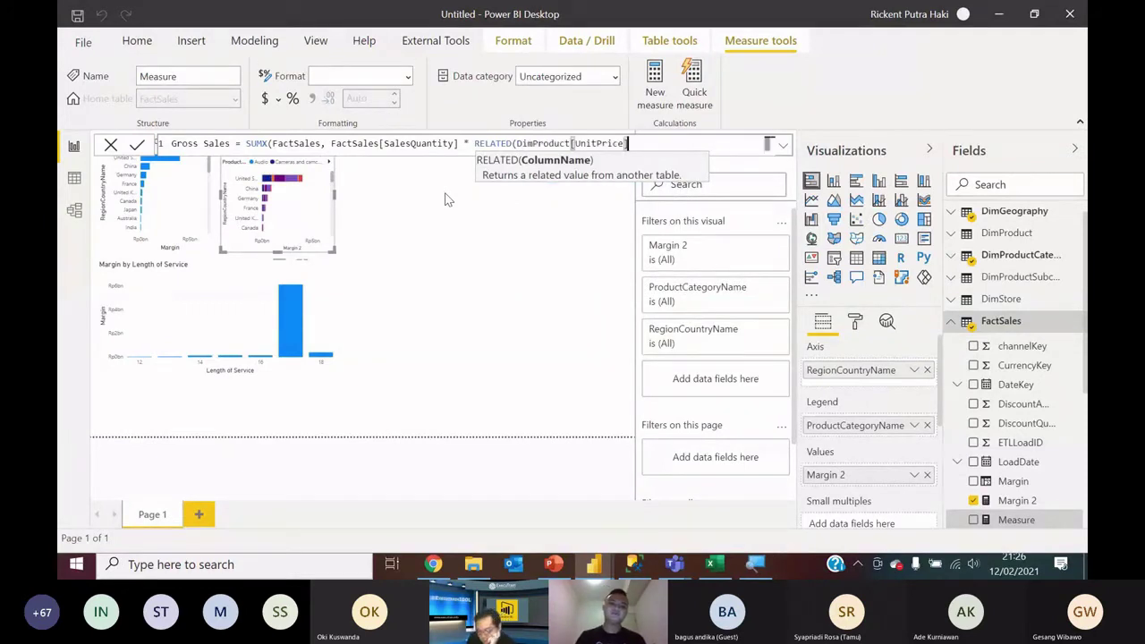
type(")")
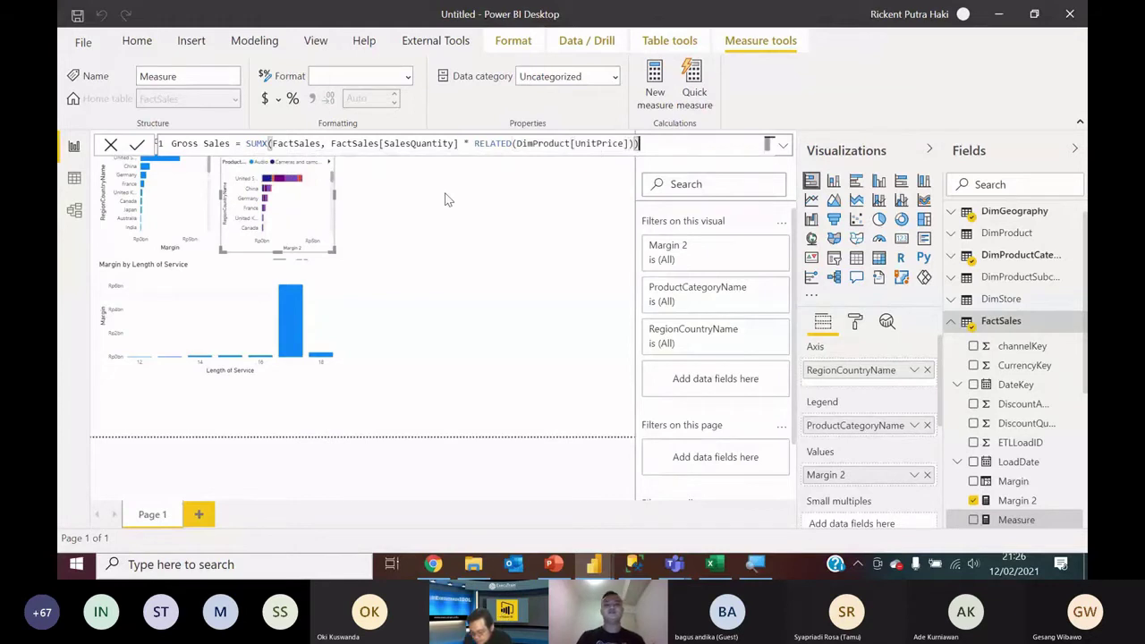
key("Return")
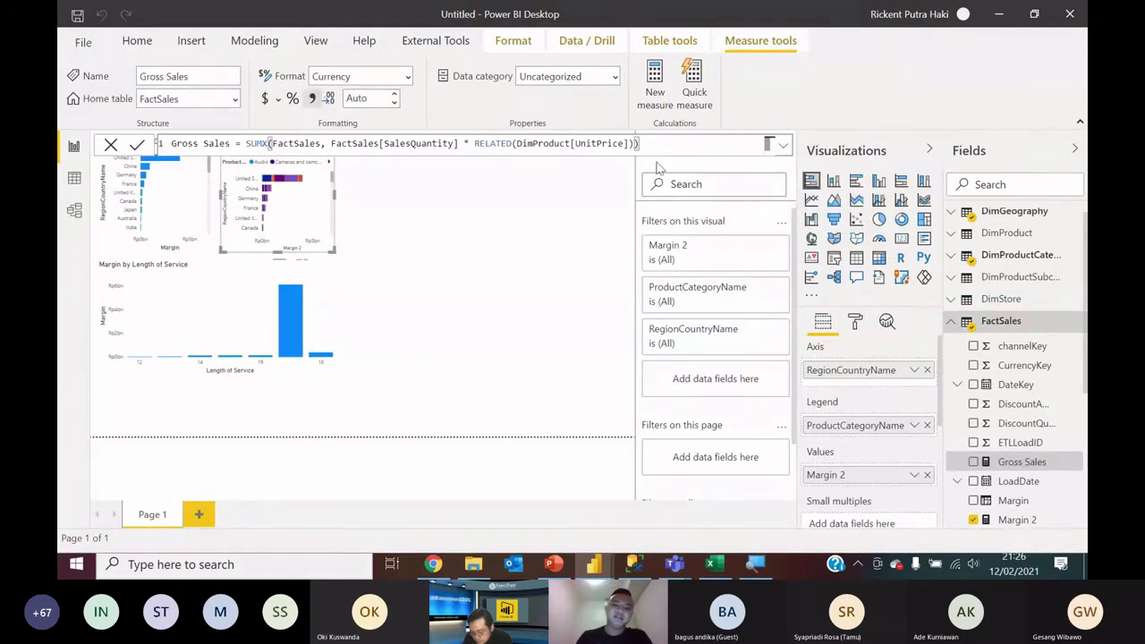
left_click(784, 154)
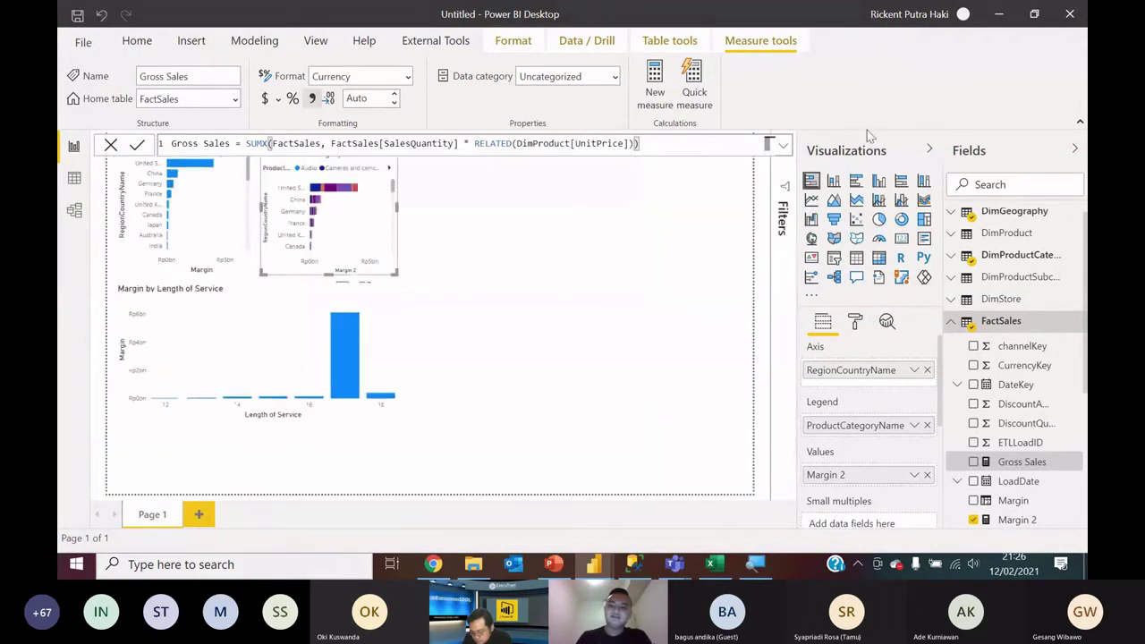
left_click(900, 238)
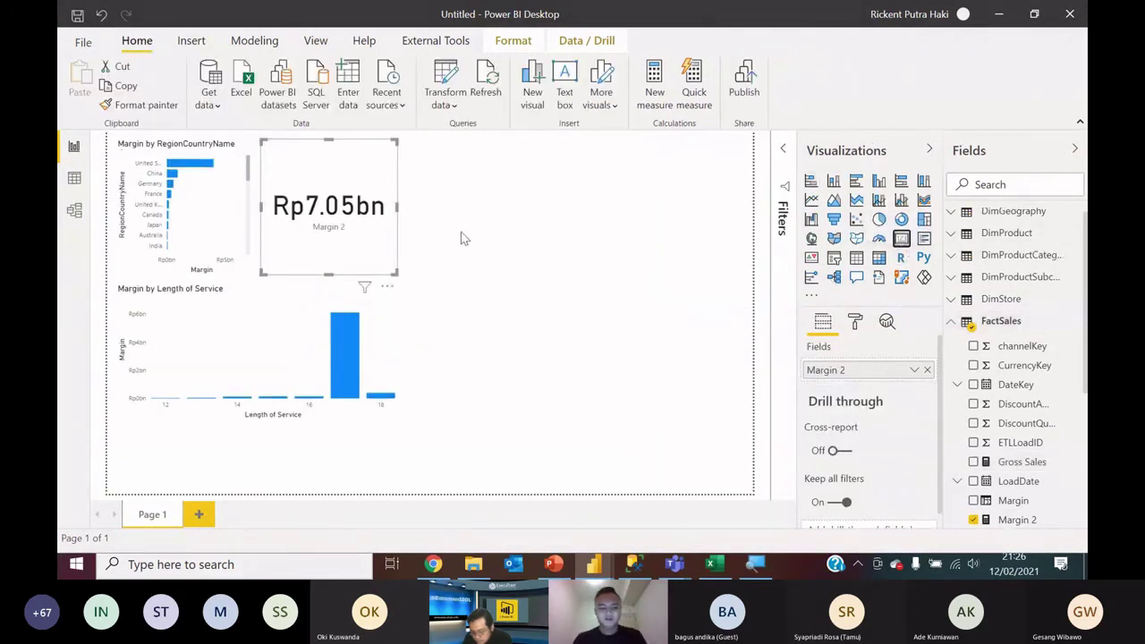
key("ctrl+z")
left_click(544, 268)
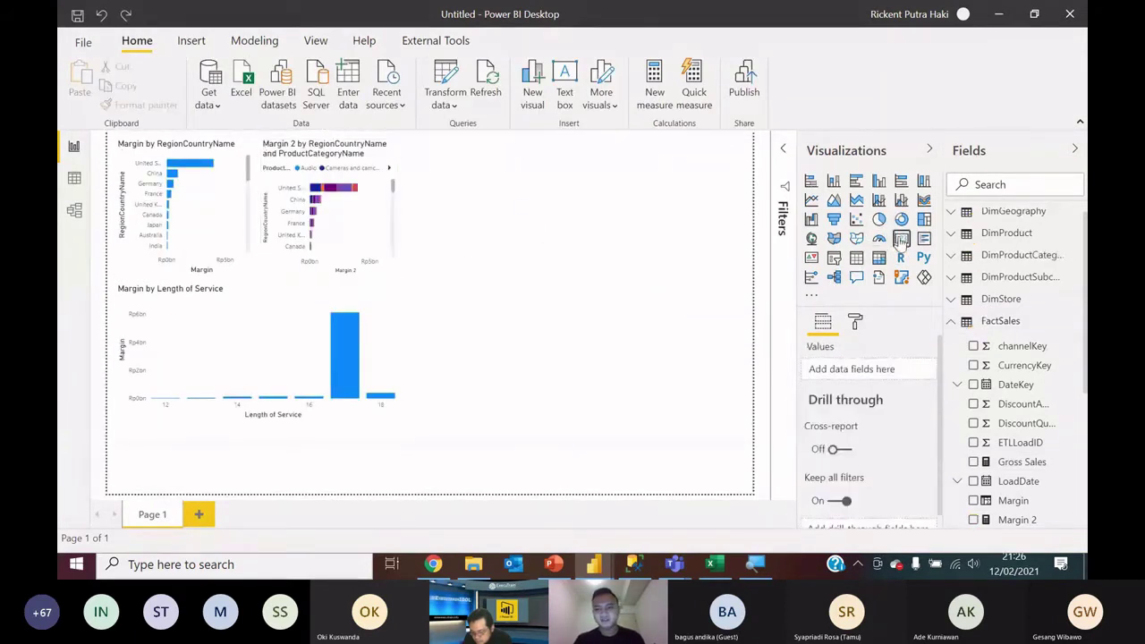
Step: Add a new card visual to the report page showing the Gross Sales measure
left_click(901, 238)
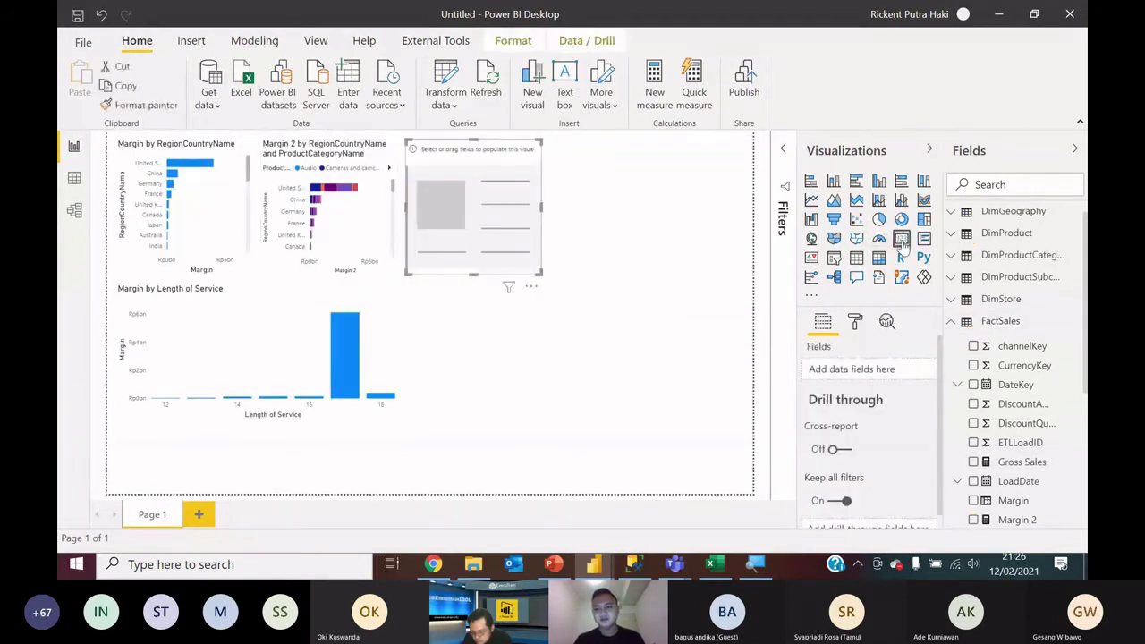
left_click(974, 463)
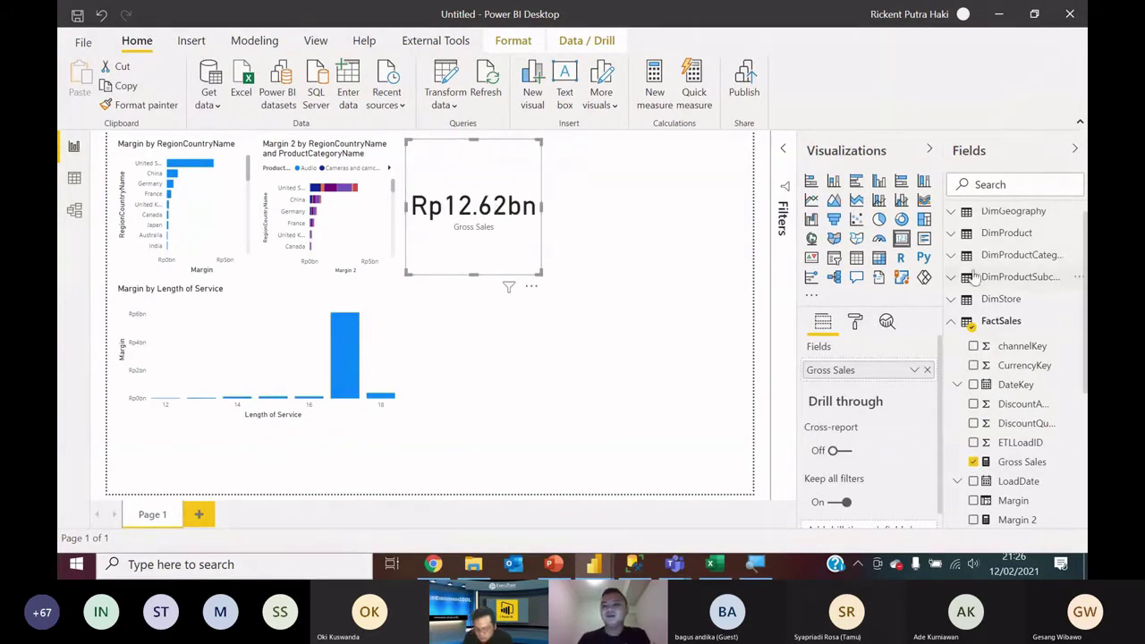
Step: Convert the Gross Sales card into a stacked bar chart with DimGeography's RegionCountryName on the axis, and enlarge the chart
left_click(1006, 212)
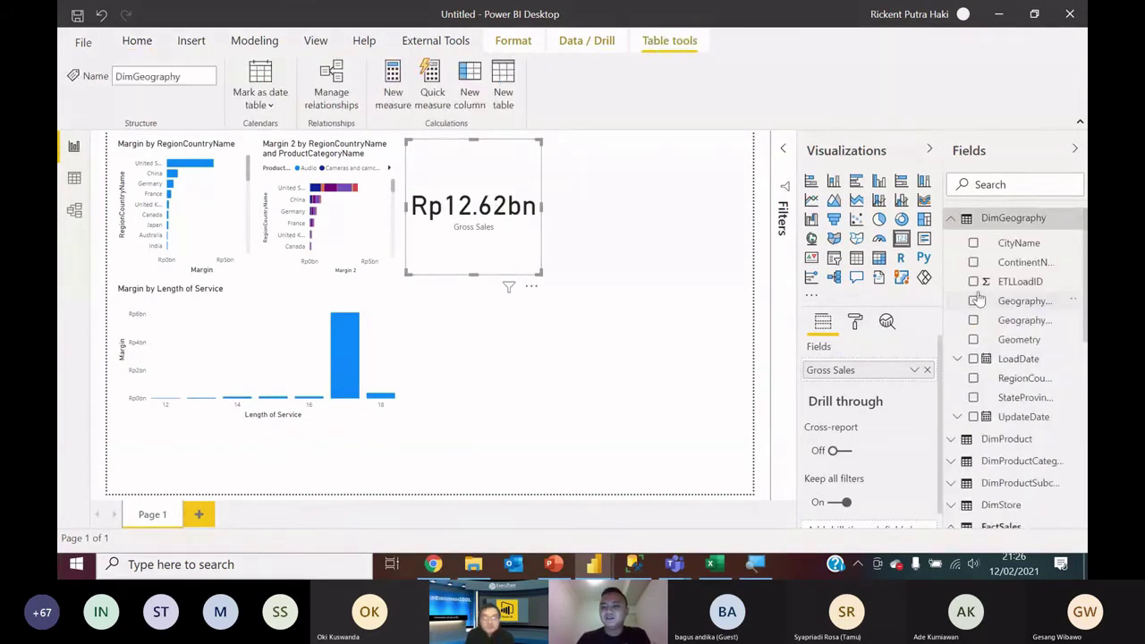
left_click(974, 378)
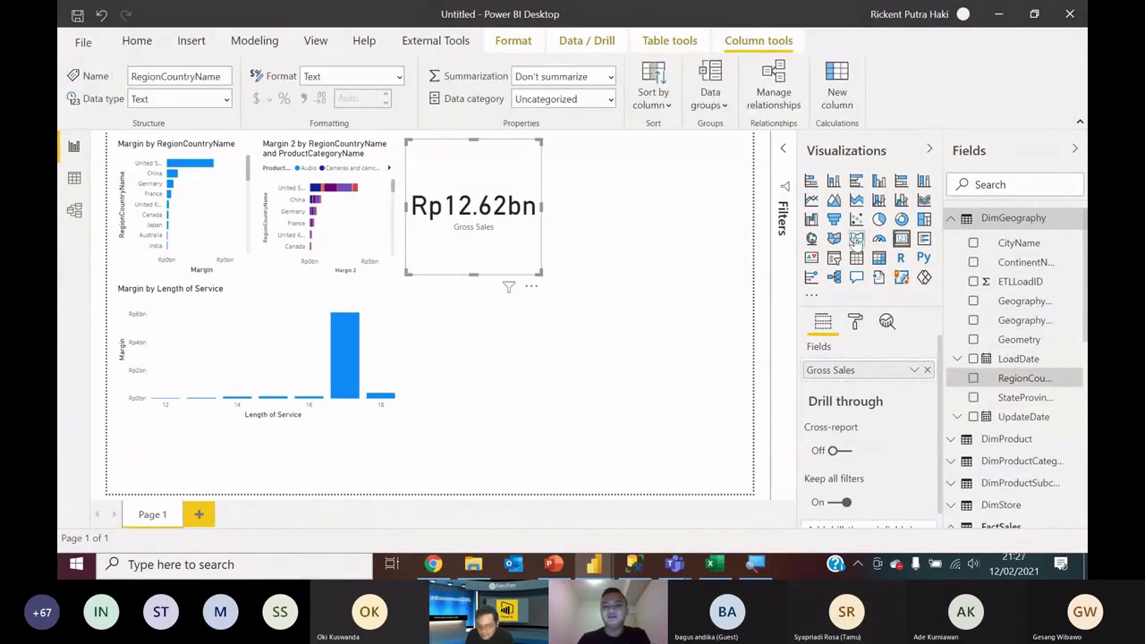
left_click(810, 182)
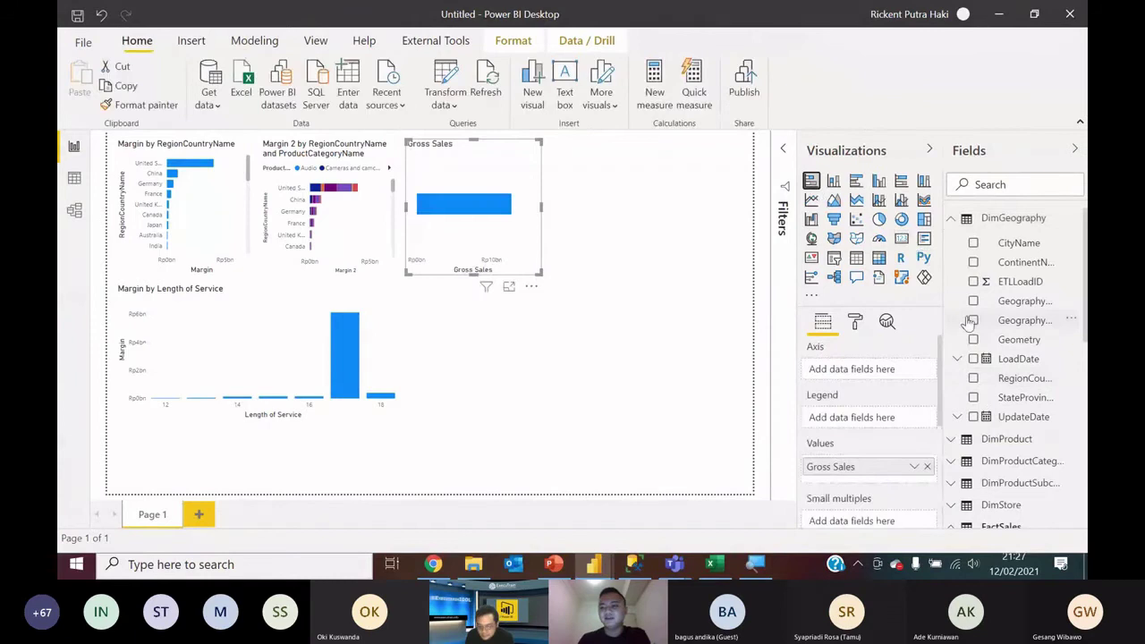
left_click(973, 379)
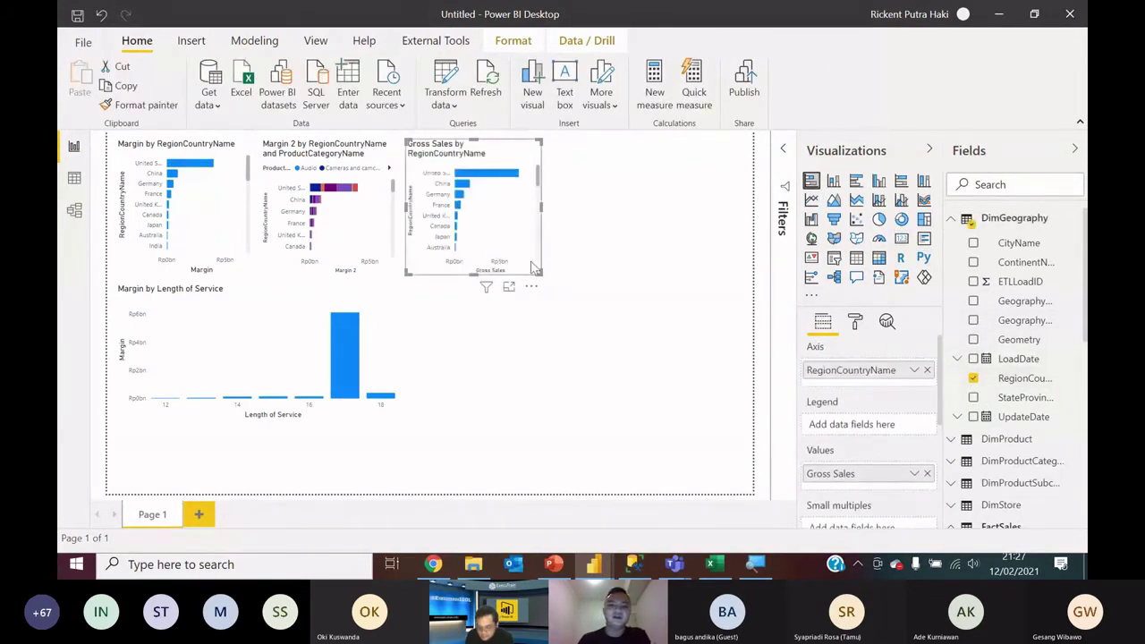
left_click_drag(542, 275, 649, 346)
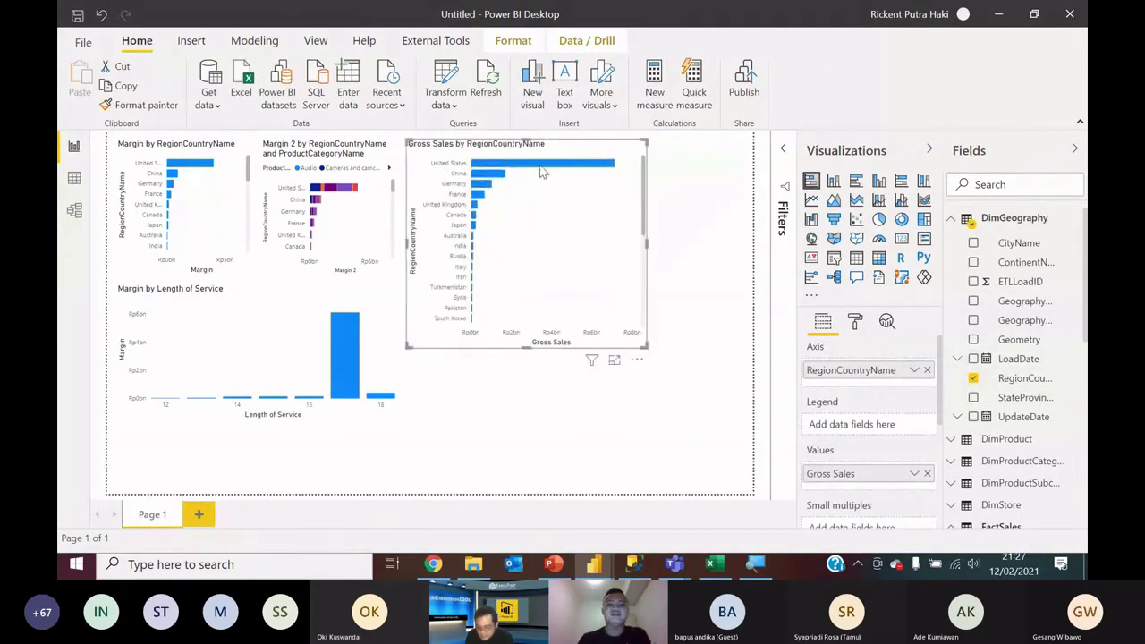
mouse_move(541, 172)
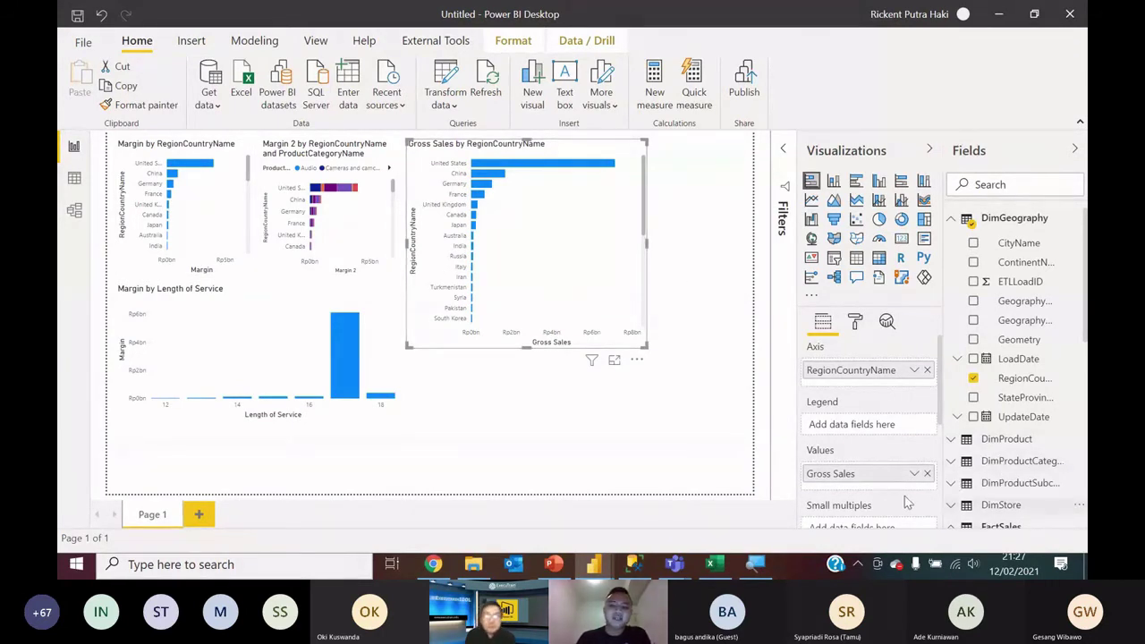
Step: Delete the relationship between DimProduct and FactSales in the model and check the effect on the Gross Sales chart
left_click(74, 210)
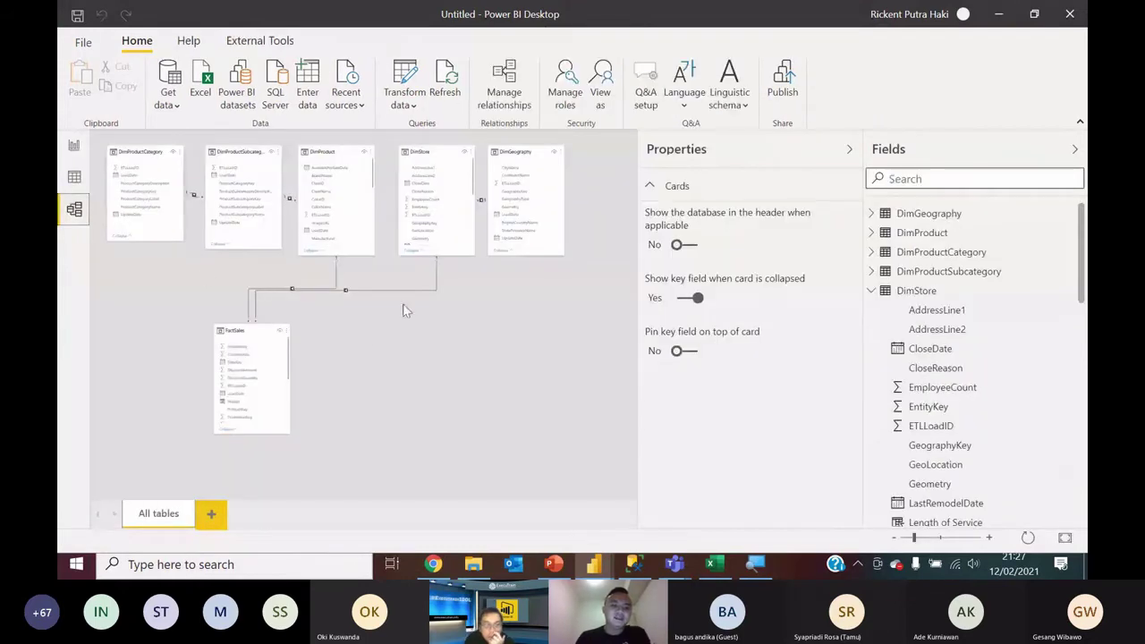
right_click(337, 277)
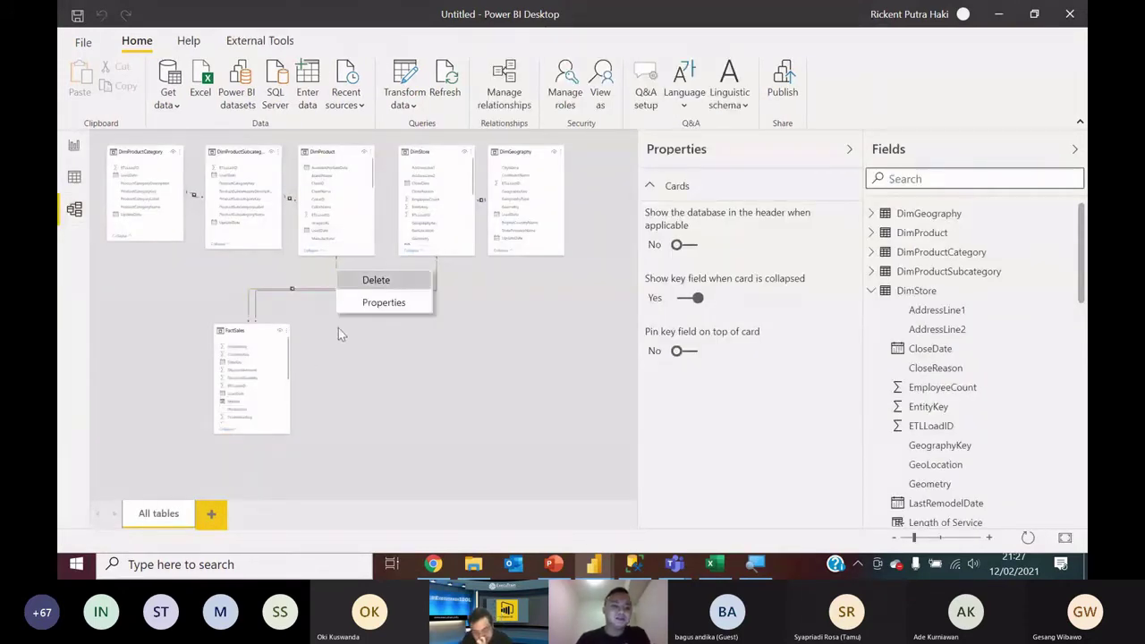
left_click(372, 281)
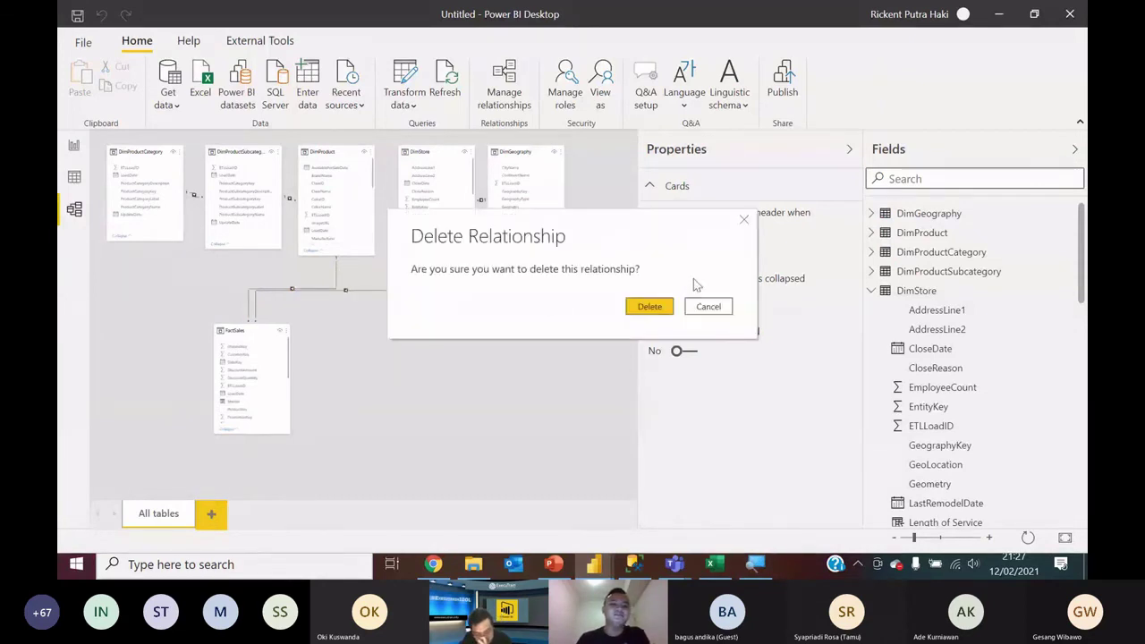
left_click(666, 306)
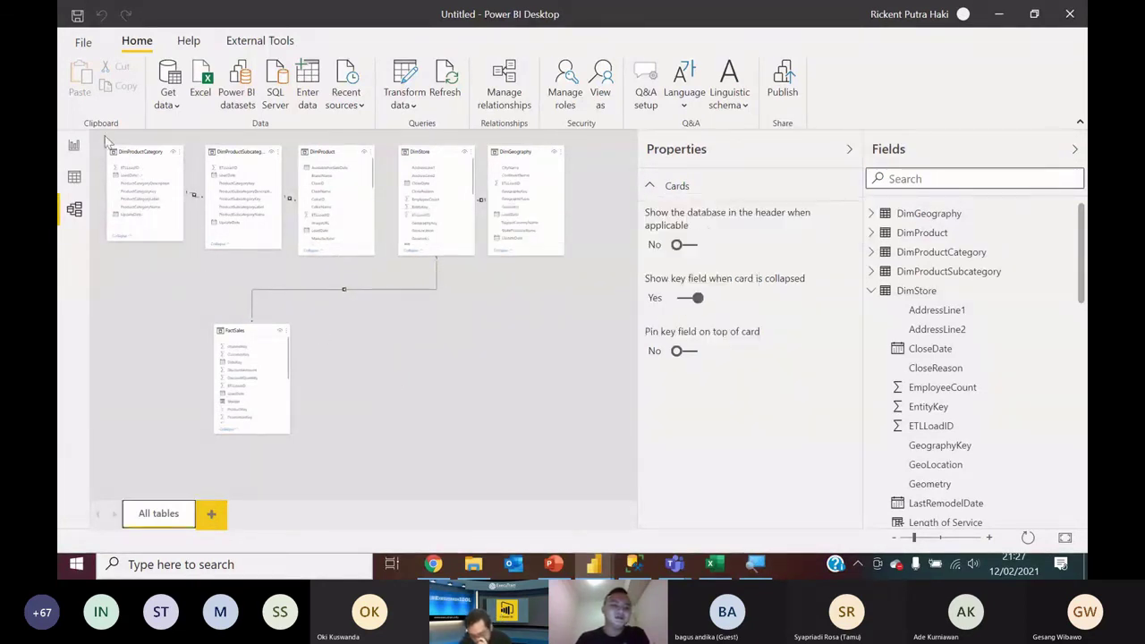
left_click(74, 145)
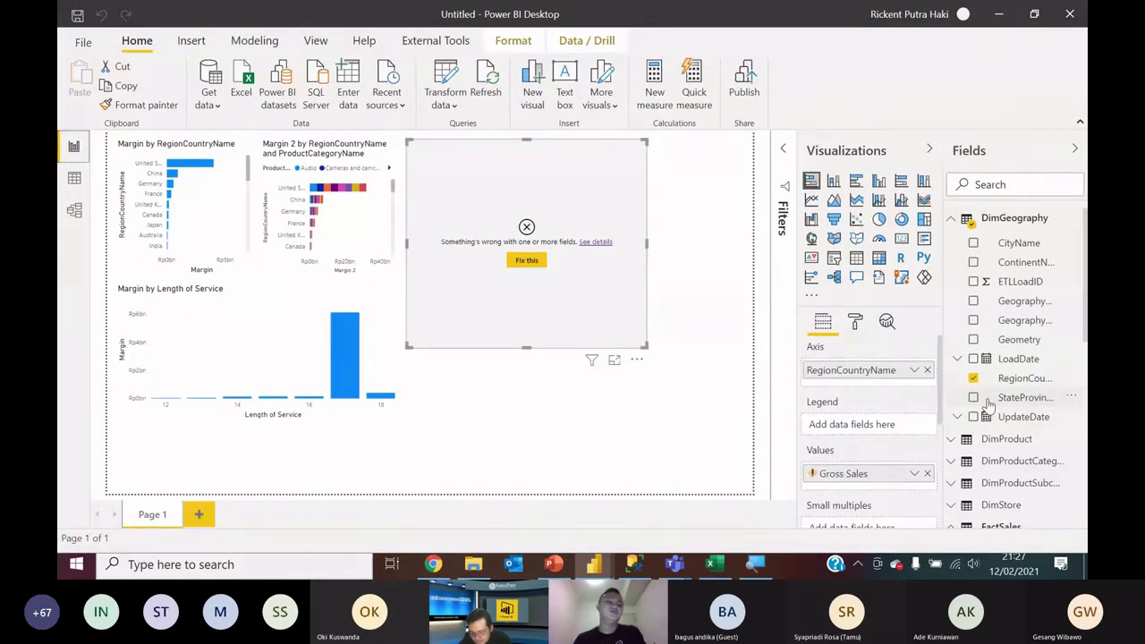
Step: Recreate the relationship between FactSales and DimProduct on ProductKey and return to the report
left_click(76, 218)
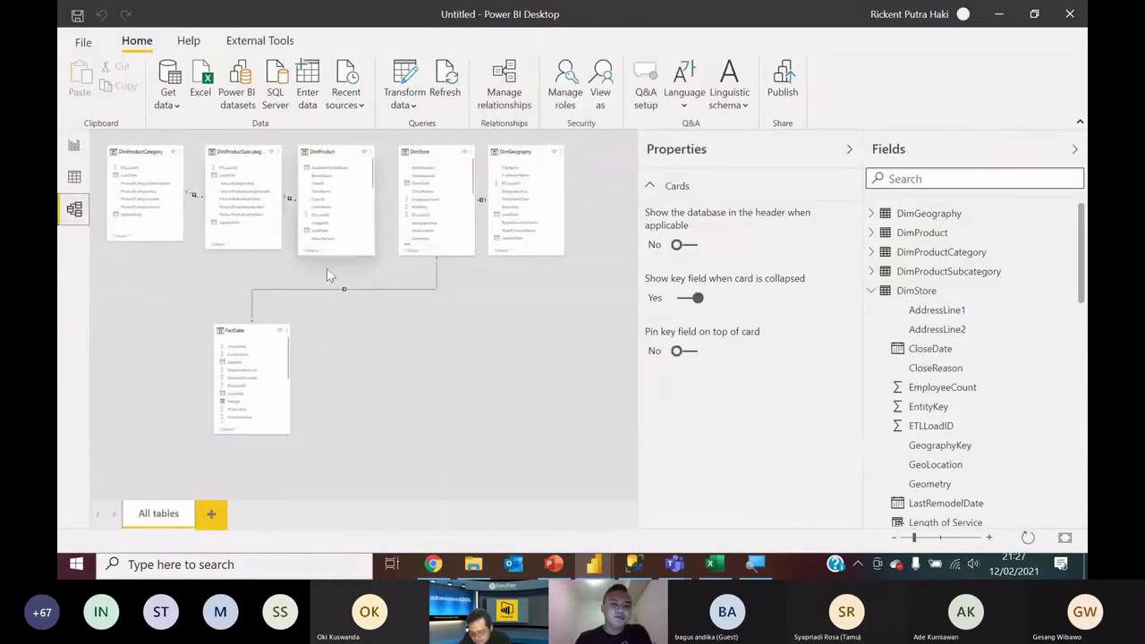
left_click_drag(249, 393, 351, 229)
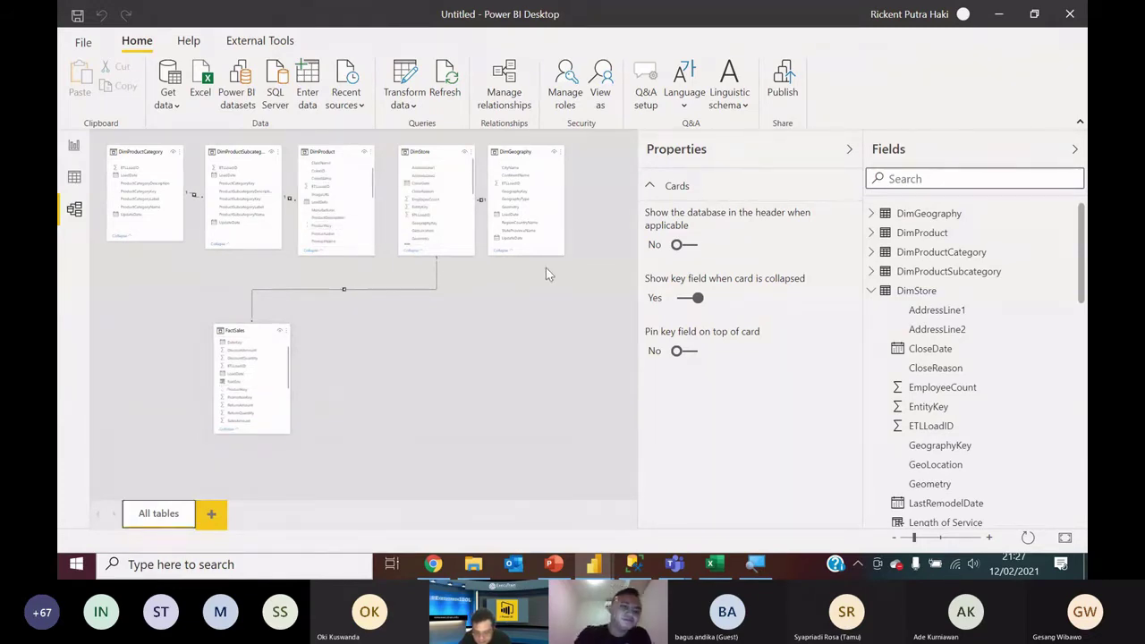
left_click(71, 145)
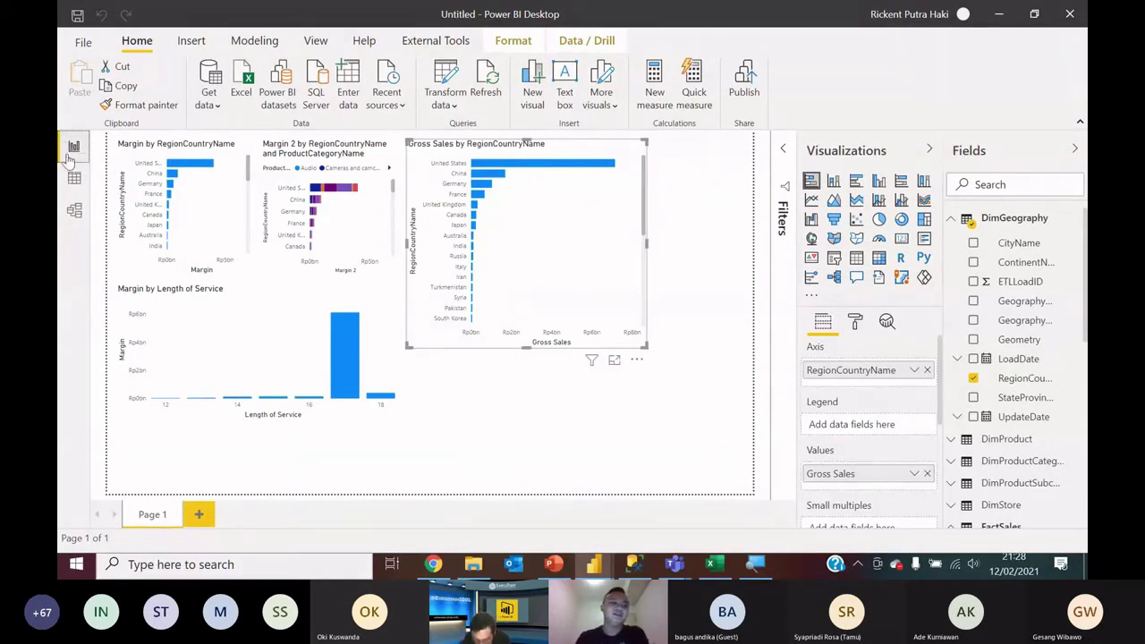
Step: Examine the model relationships and the FactSales and DimProduct table data, including DimProduct's UnitPrice column
left_click(75, 181)
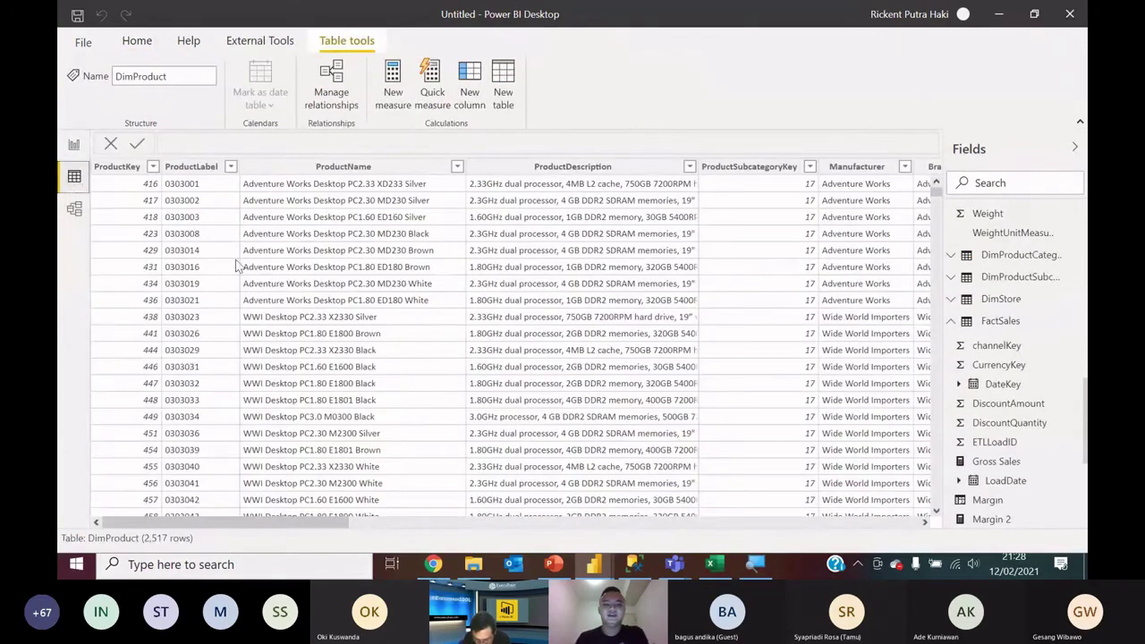
left_click(75, 211)
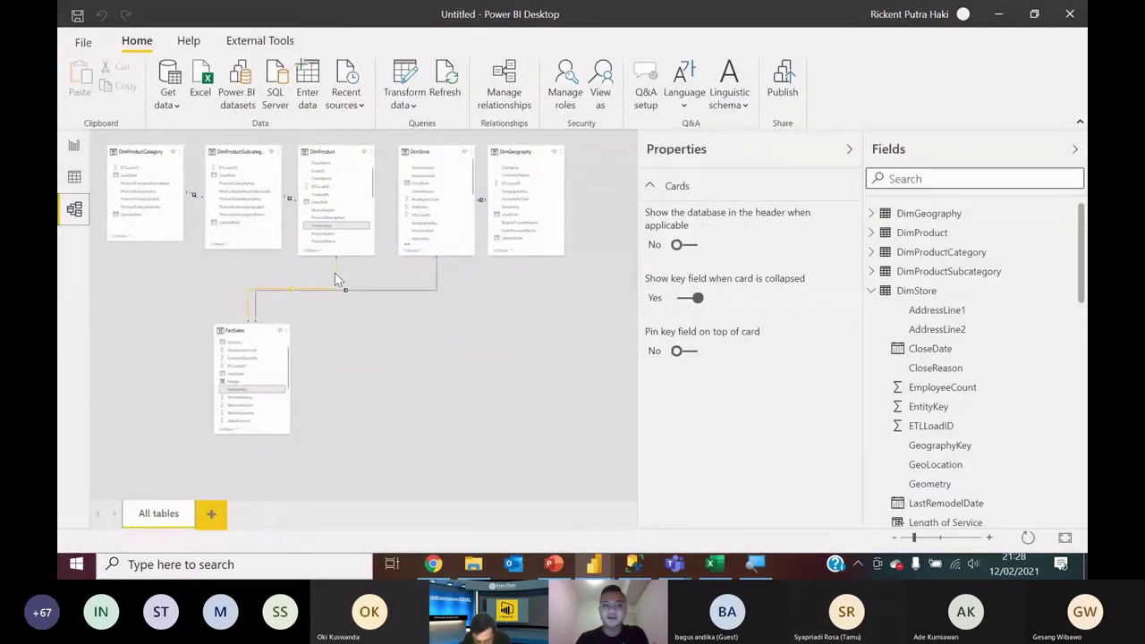
left_click(74, 177)
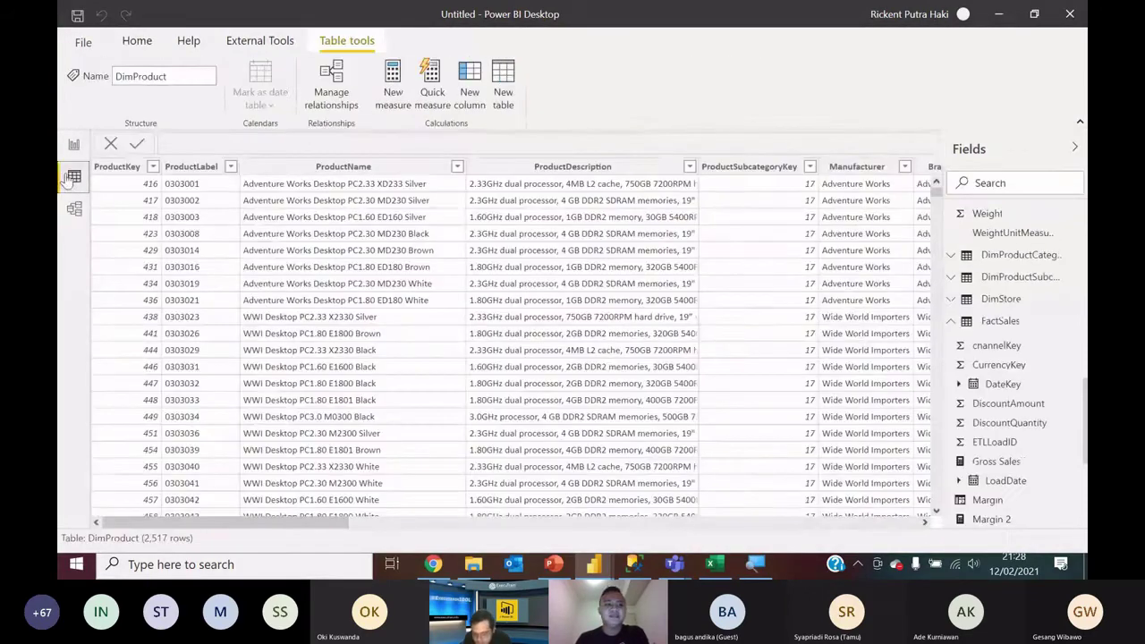
left_click(999, 320)
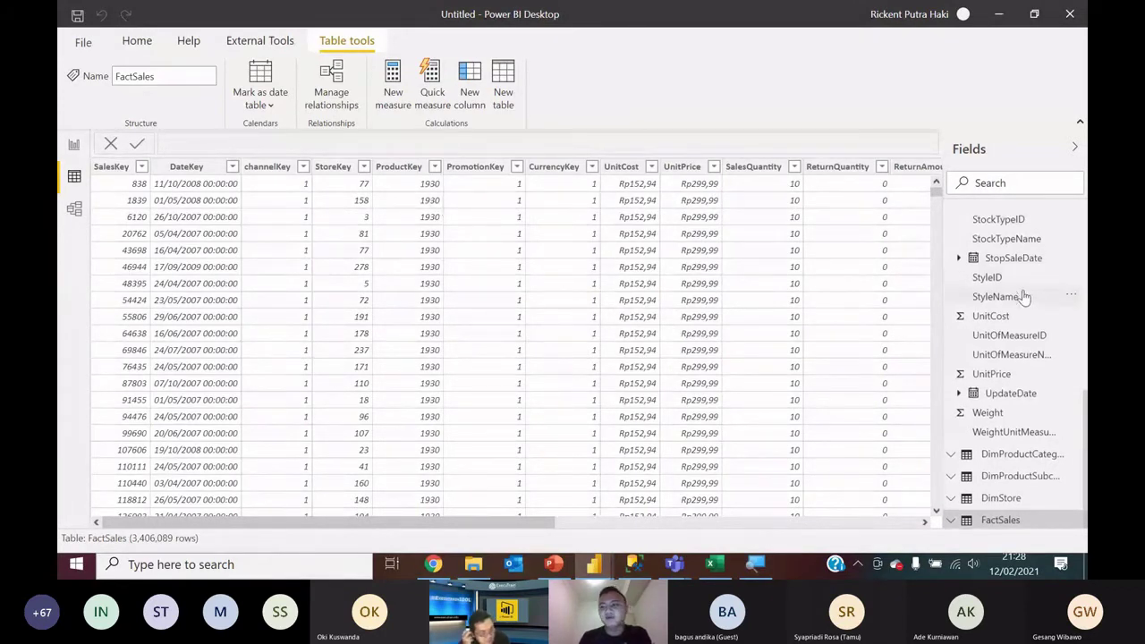
scroll(1022, 295, "up", 5)
left_click(1007, 240)
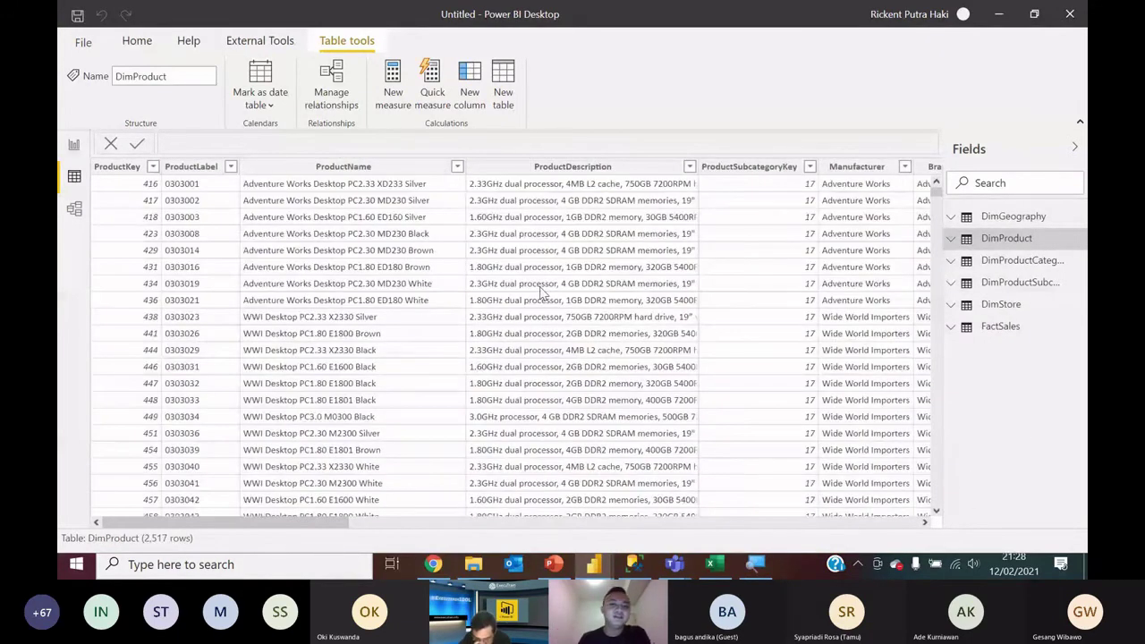
left_click_drag(347, 520, 942, 543)
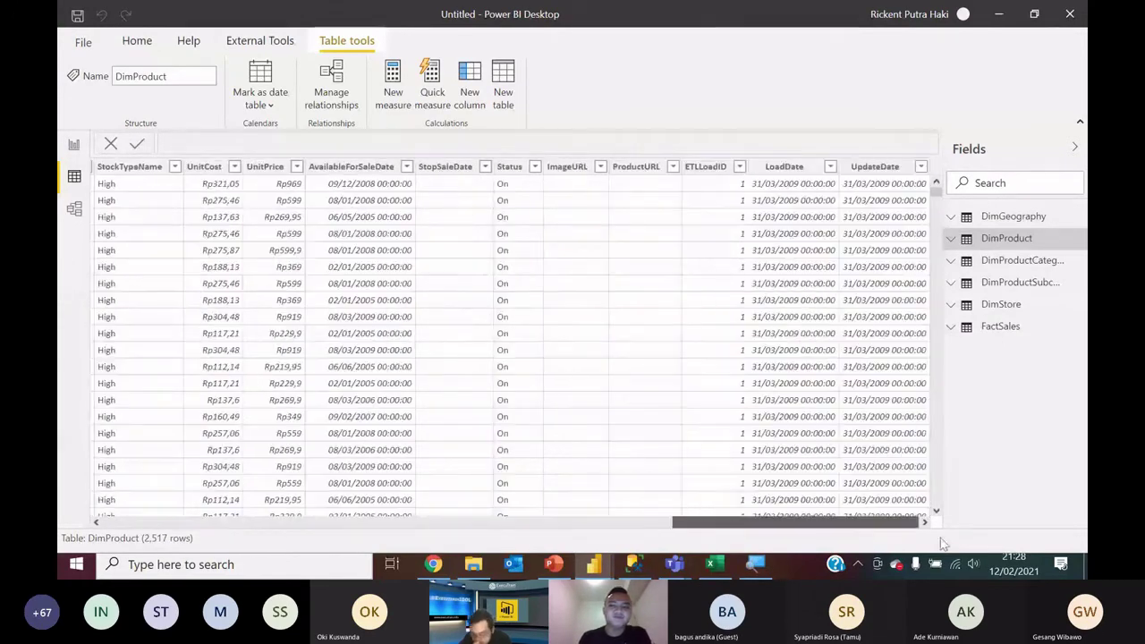
Step: Rename the report page as Basic DAX
left_click(71, 146)
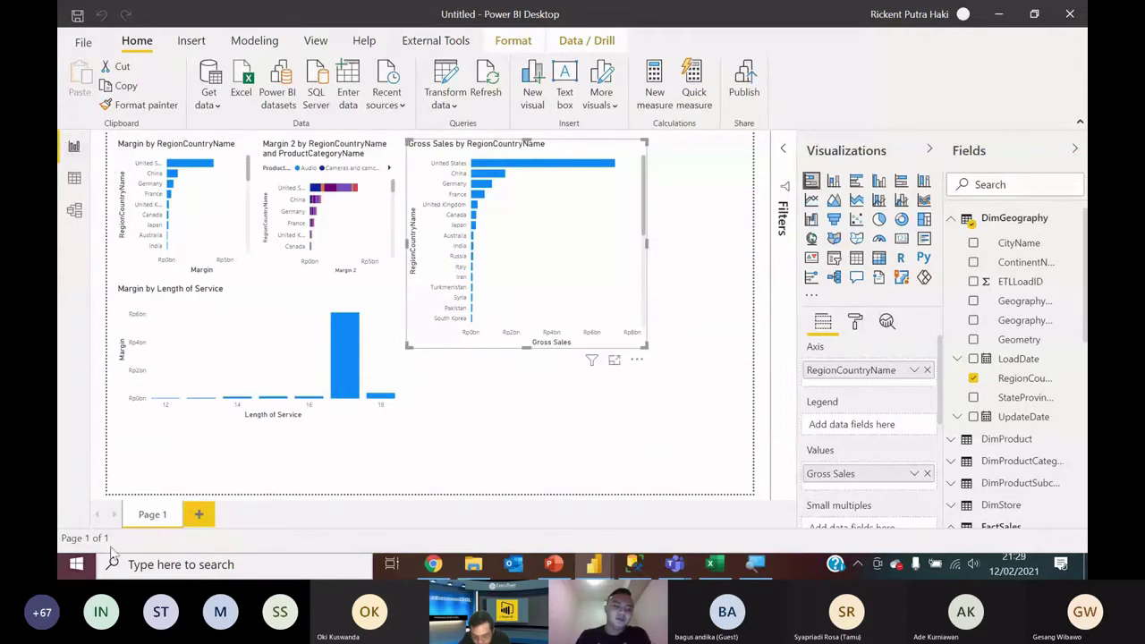
double_click(148, 515)
type("D")
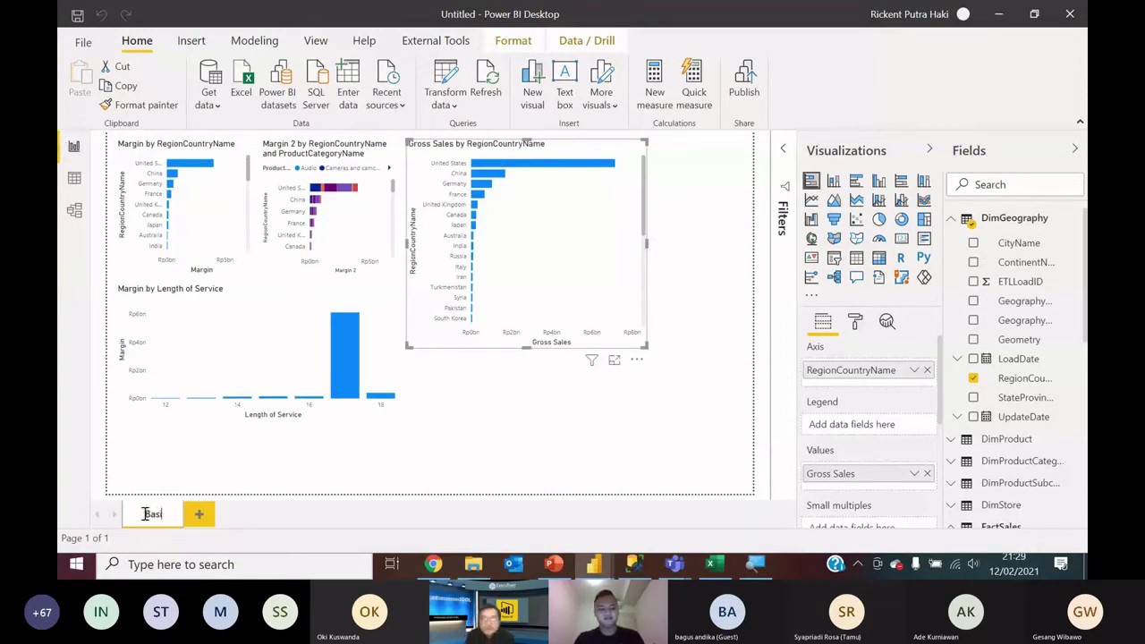
type("asic DAX")
key("Return")
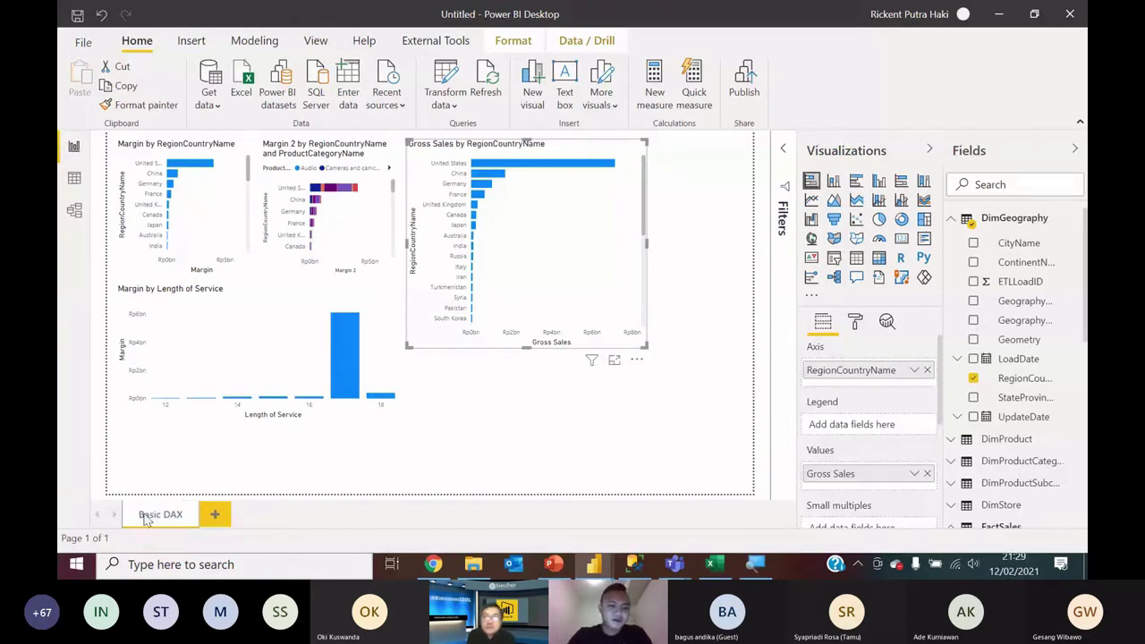
Step: Add a new report page with a matrix visual that uses Year and Month from FactSales' DateKey hierarchy as rows
left_click(218, 513)
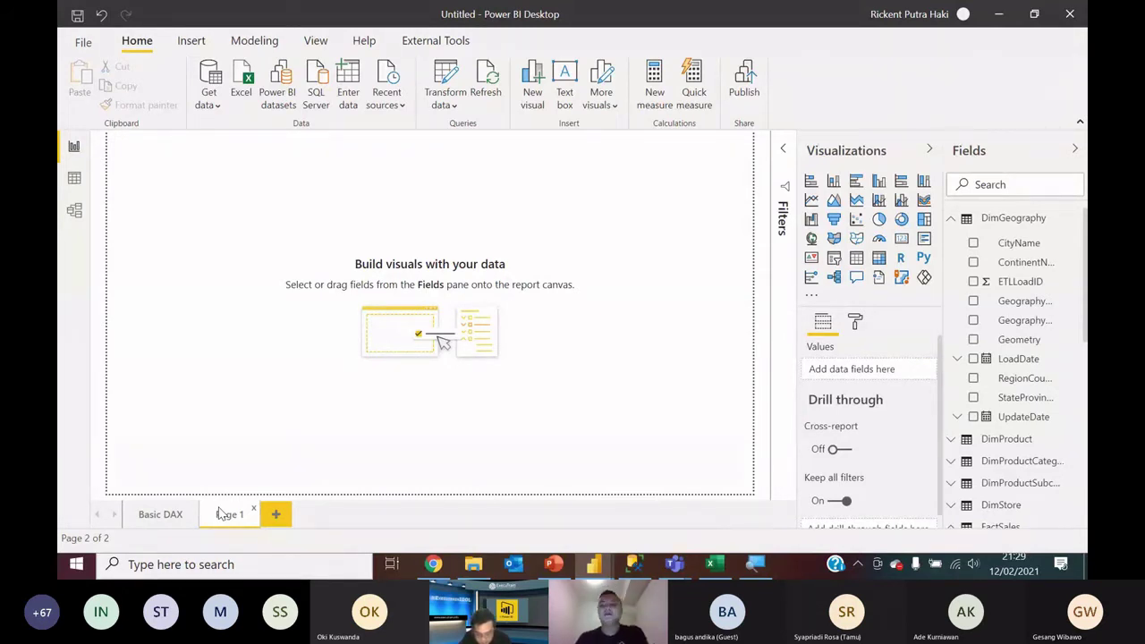
left_click(880, 257)
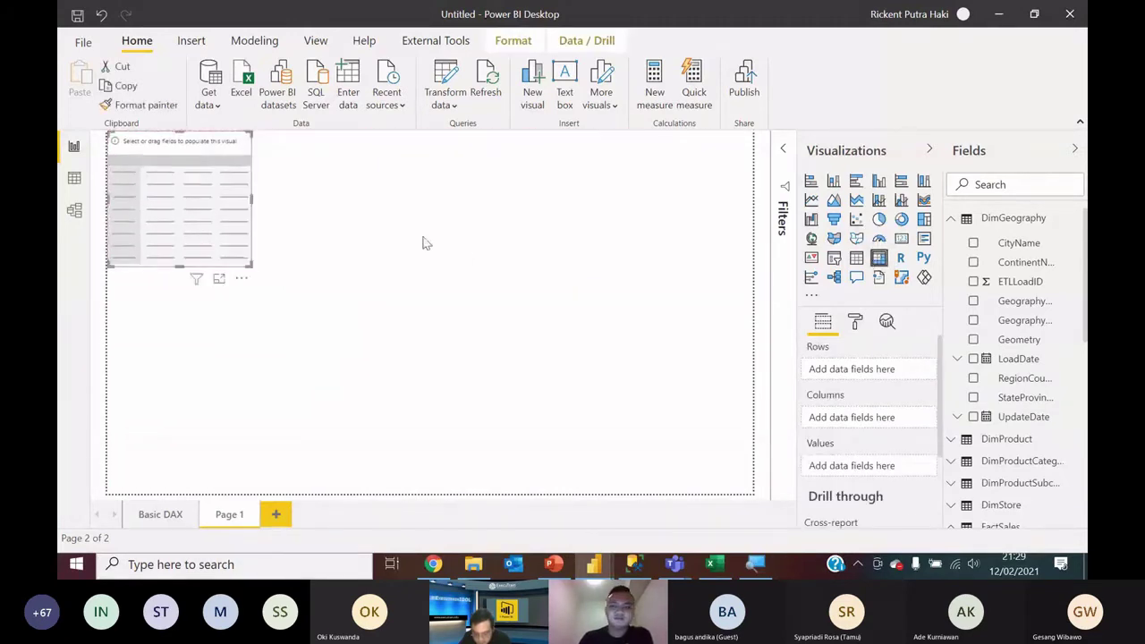
left_click(951, 218)
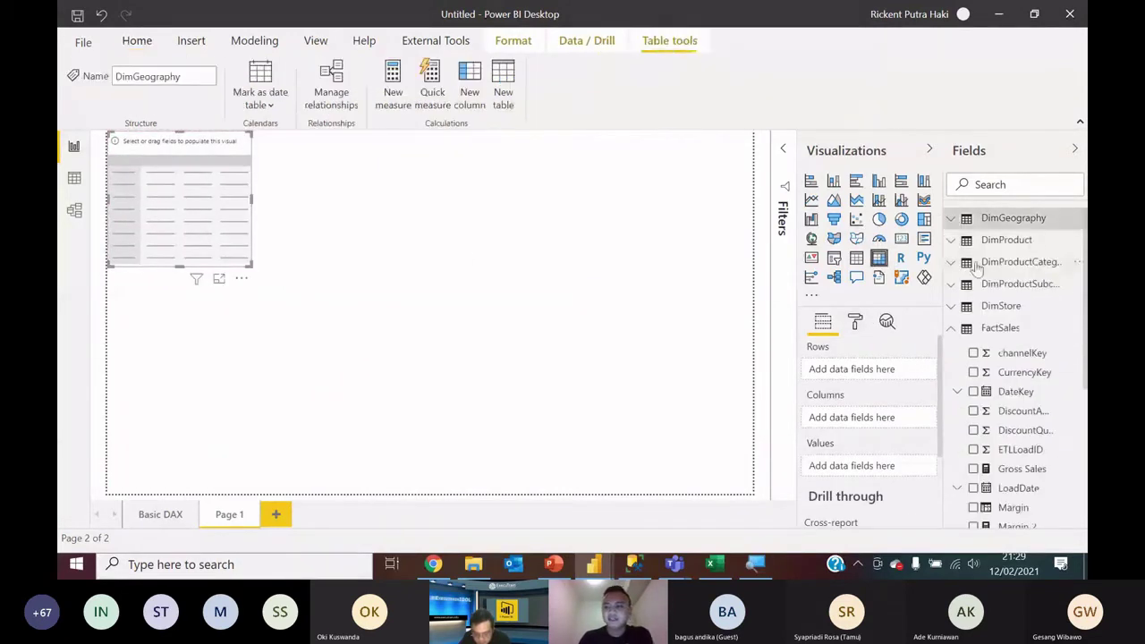
left_click(957, 391)
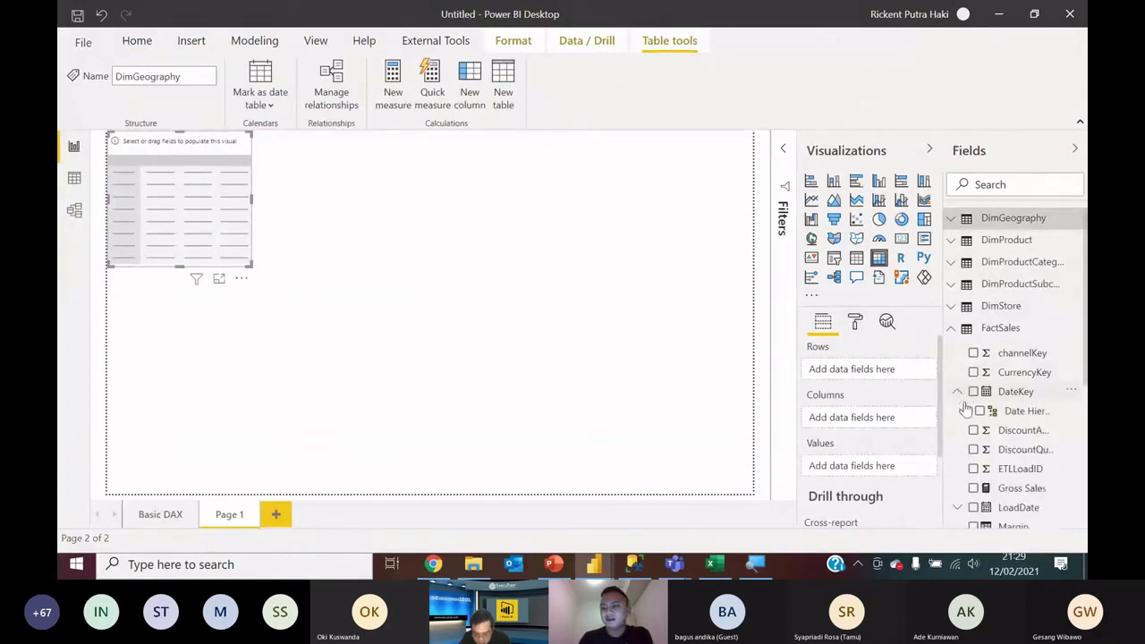
left_click(963, 411)
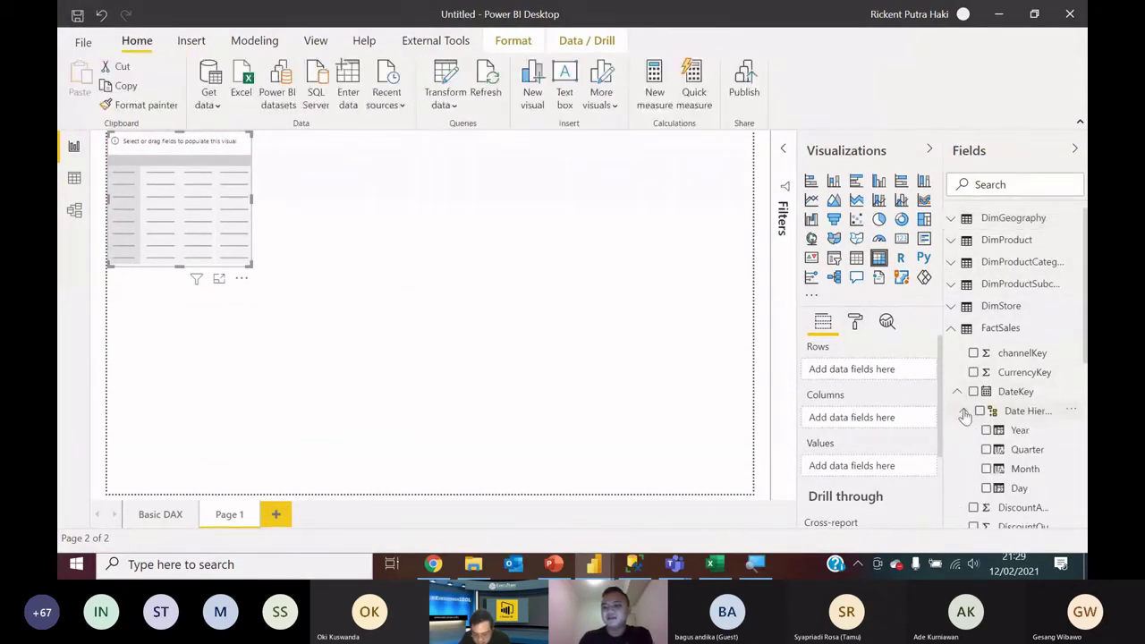
left_click_drag(1029, 435, 894, 381)
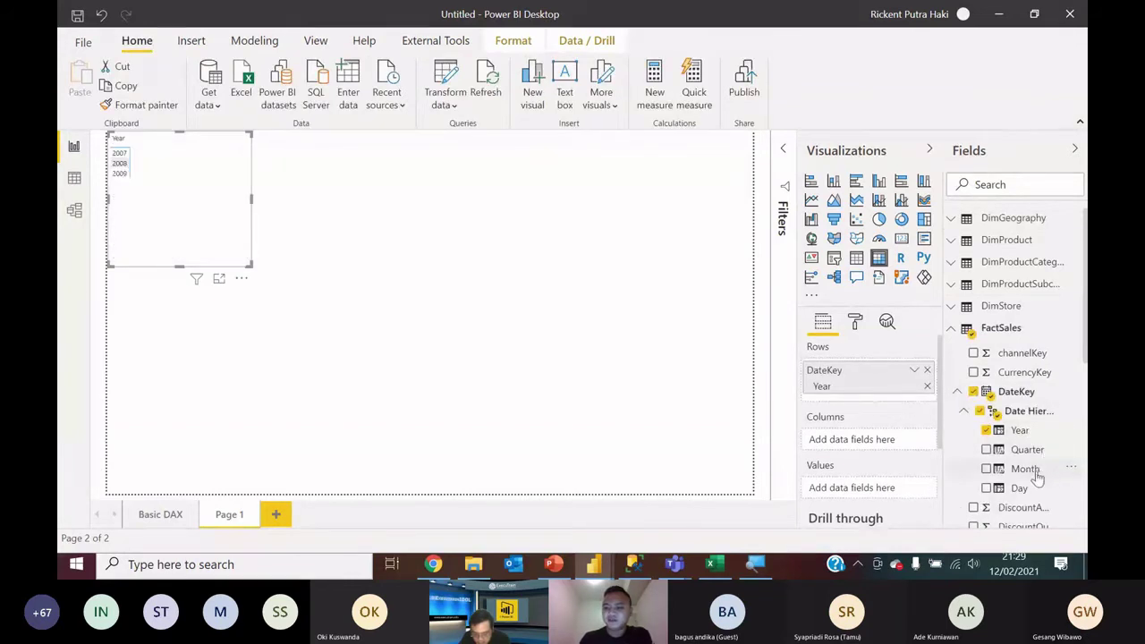
left_click_drag(1036, 475, 897, 404)
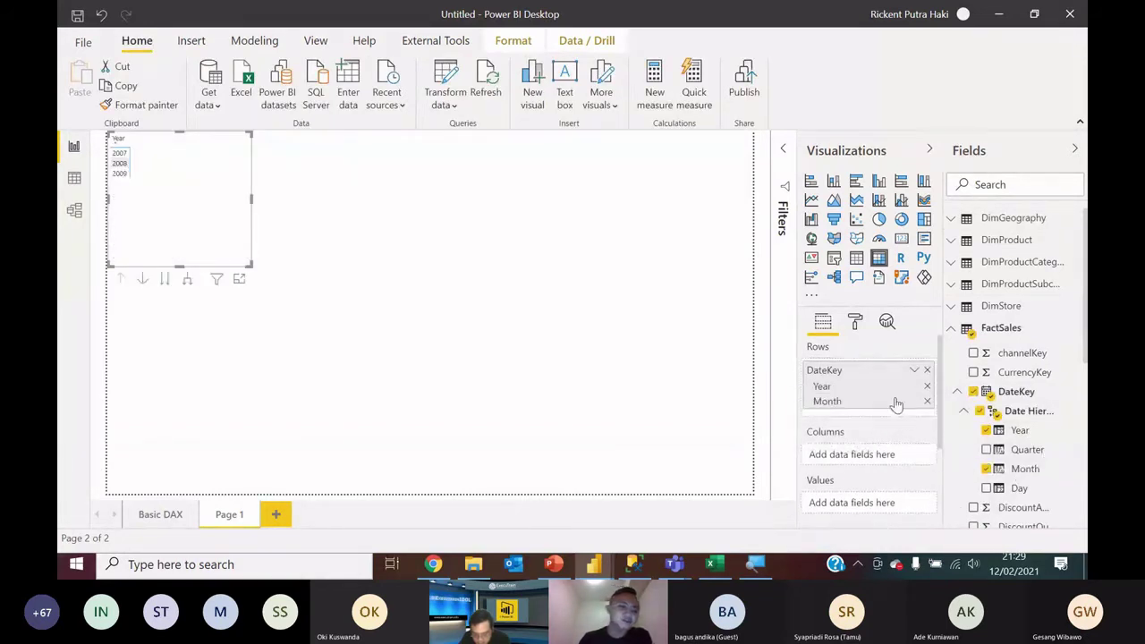
Step: Expand all matrix years down to the month level and enlarge the matrix to the full page height
left_click(189, 283)
left_click_drag(250, 266, 324, 492)
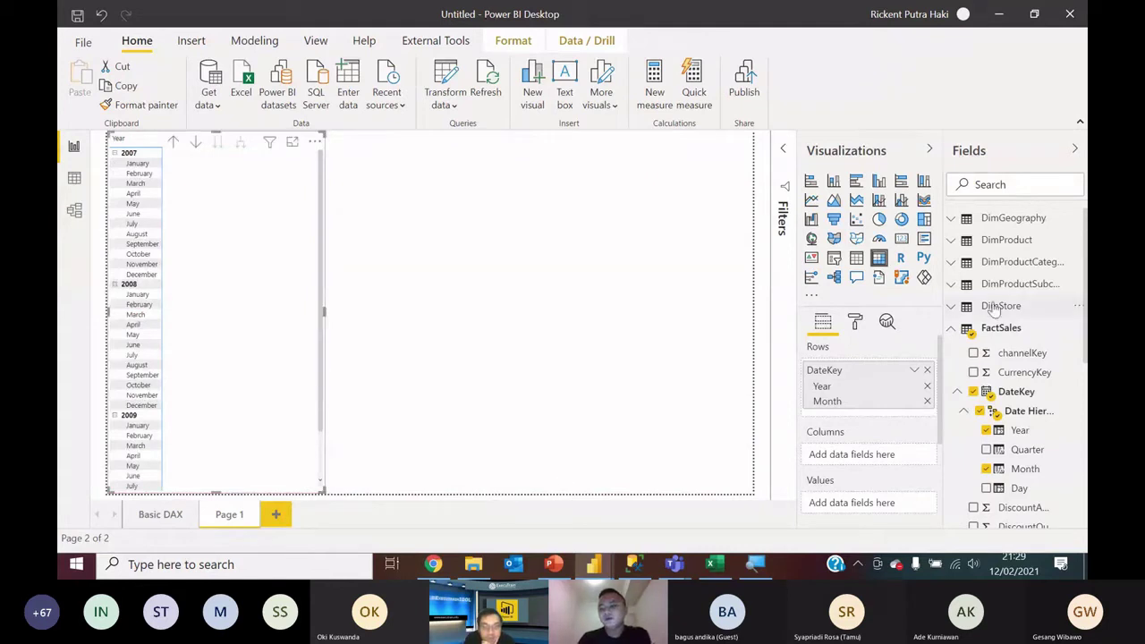
Step: Add the Gross Sales measure to the matrix values and show the matrix in focus mode
scroll(1000, 303, "down", 1)
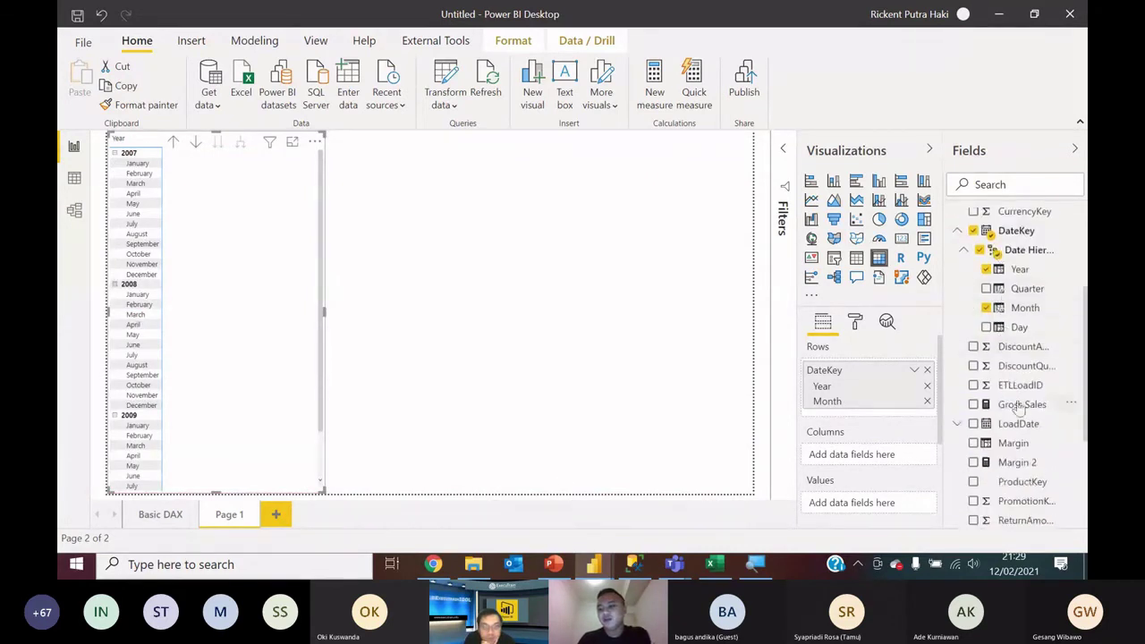
scroll(1015, 407, "down", 1)
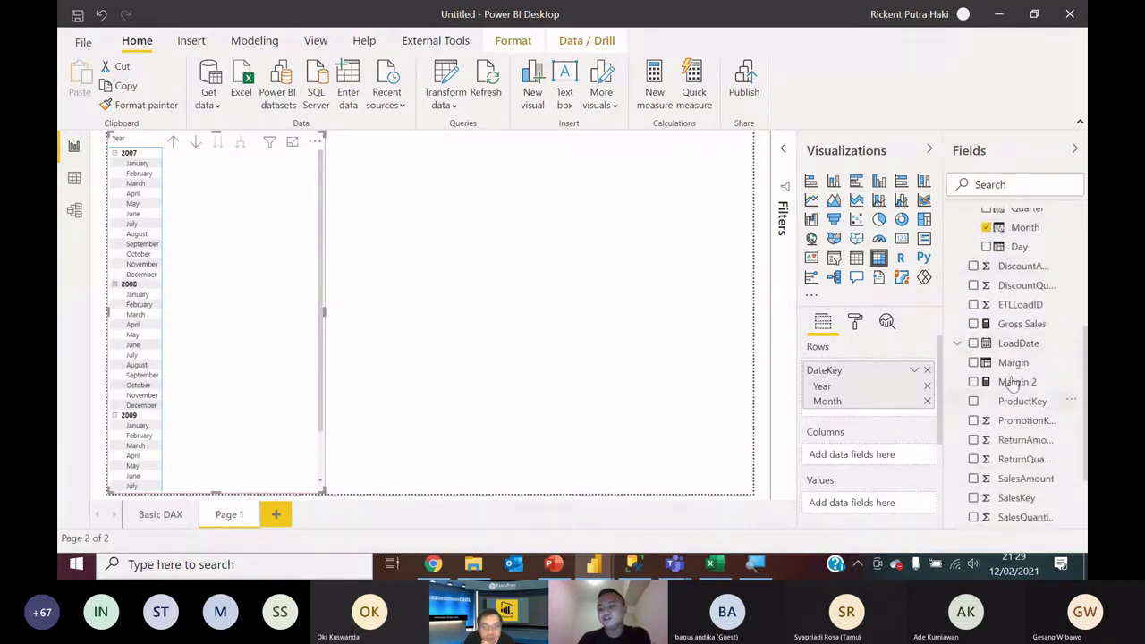
left_click(973, 324)
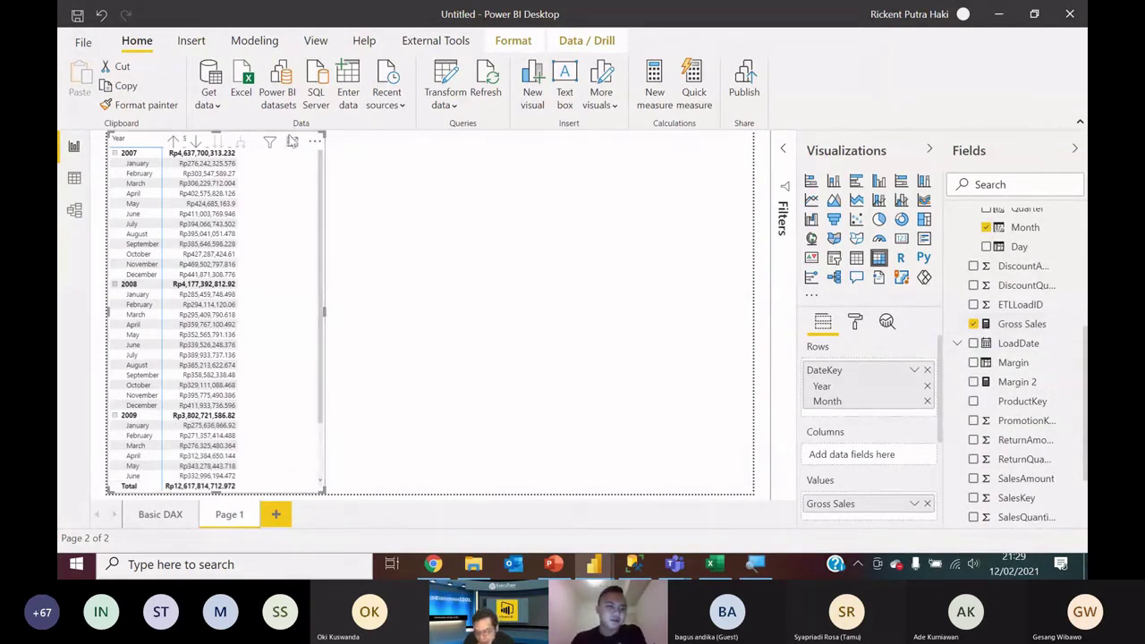
left_click(292, 142)
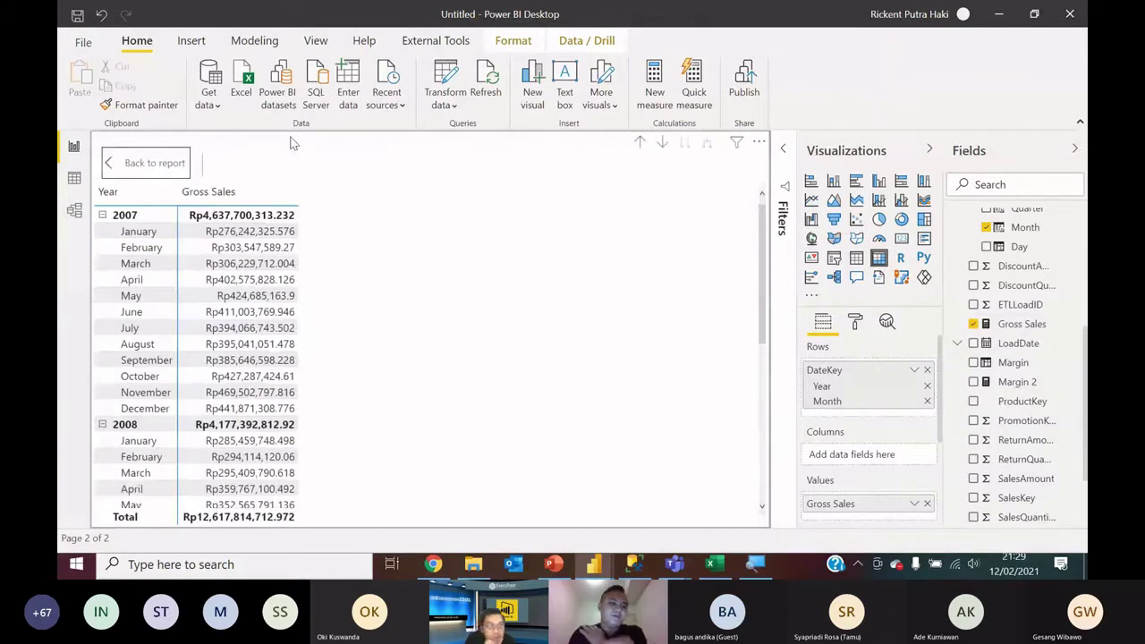
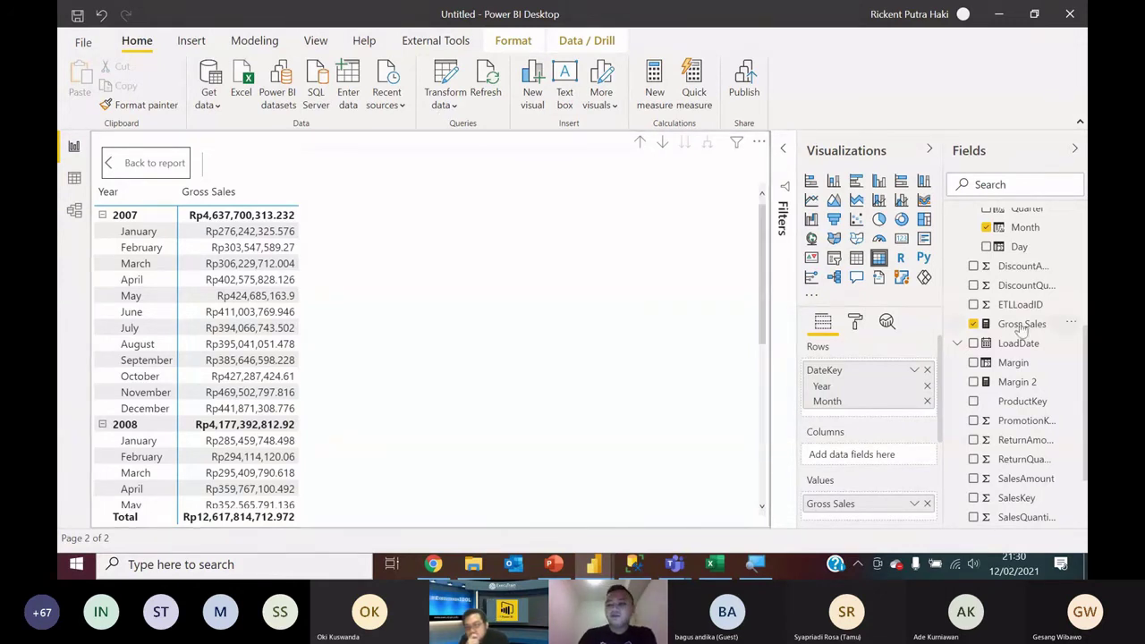
Step: Create a new measure in the FactSales table and name it Gross Sales YTD
scroll(1019, 327, "up", 3)
right_click(1002, 249)
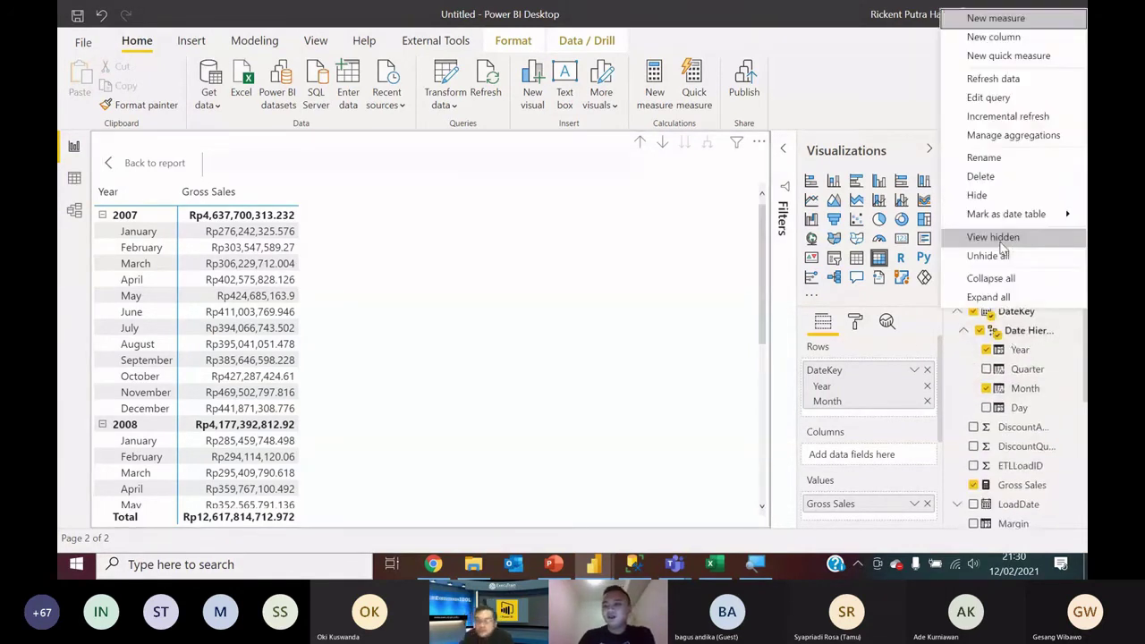
left_click(1011, 19)
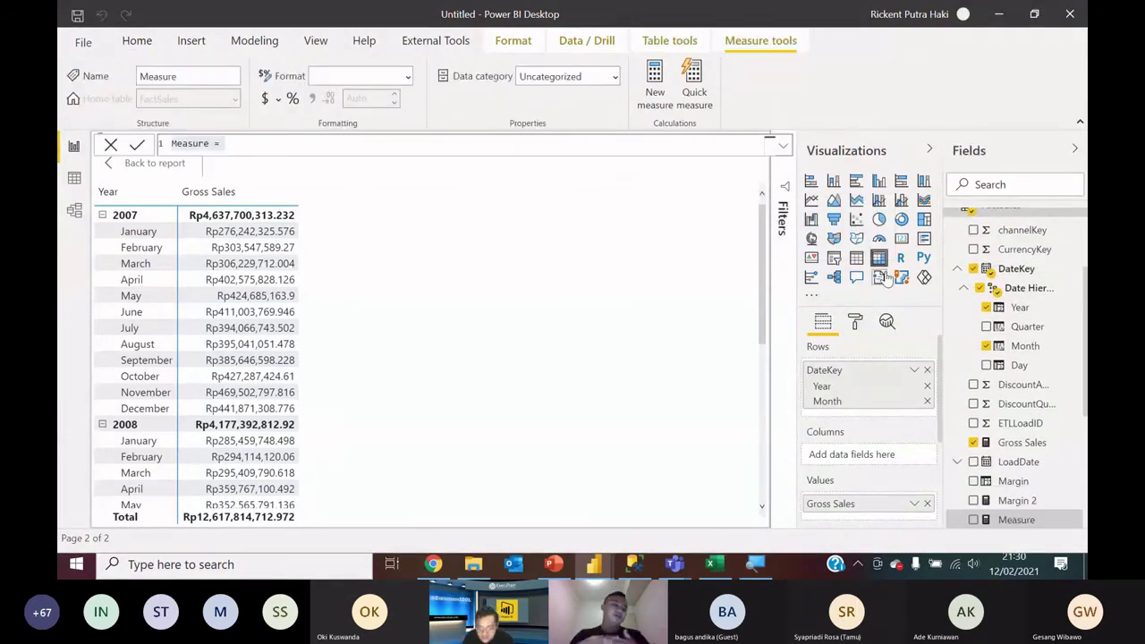
type("Gro")
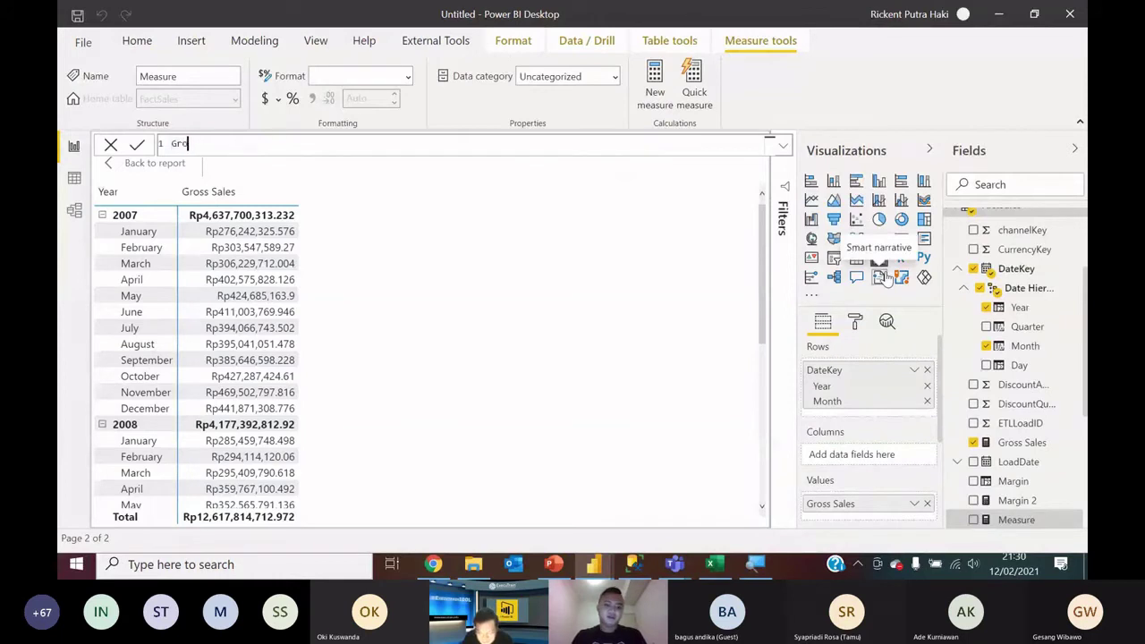
type("ss Sales YTD =")
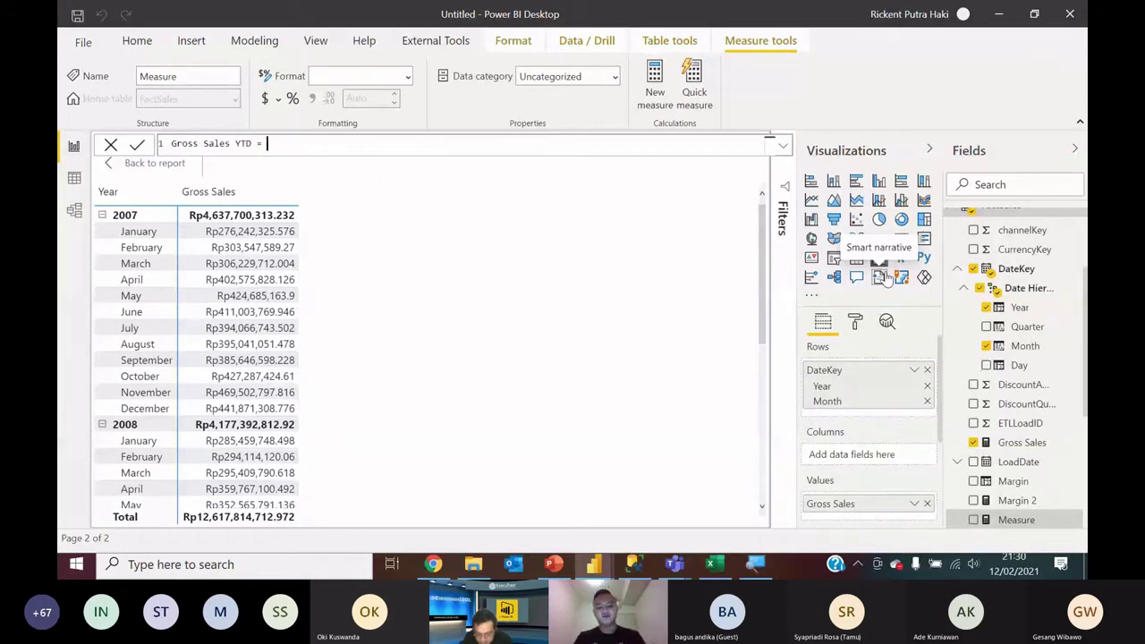
Step: Begin the Gross Sales YTD formula with the TOTALYTD function and the [Gross Sales] measure as its expression
type("TOTAL")
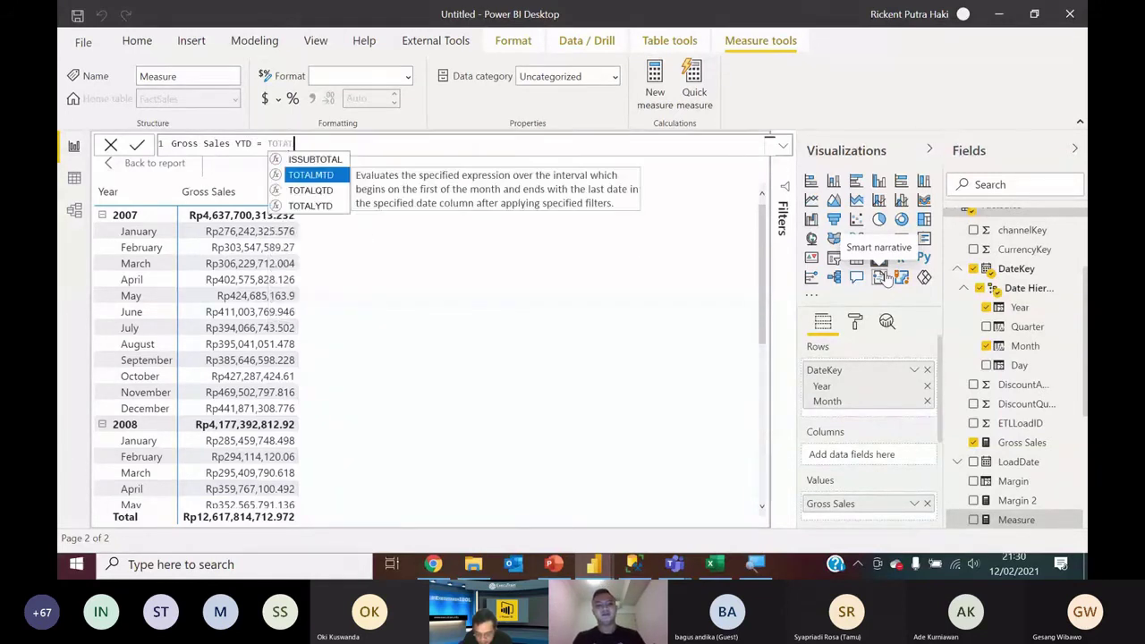
type("YTD")
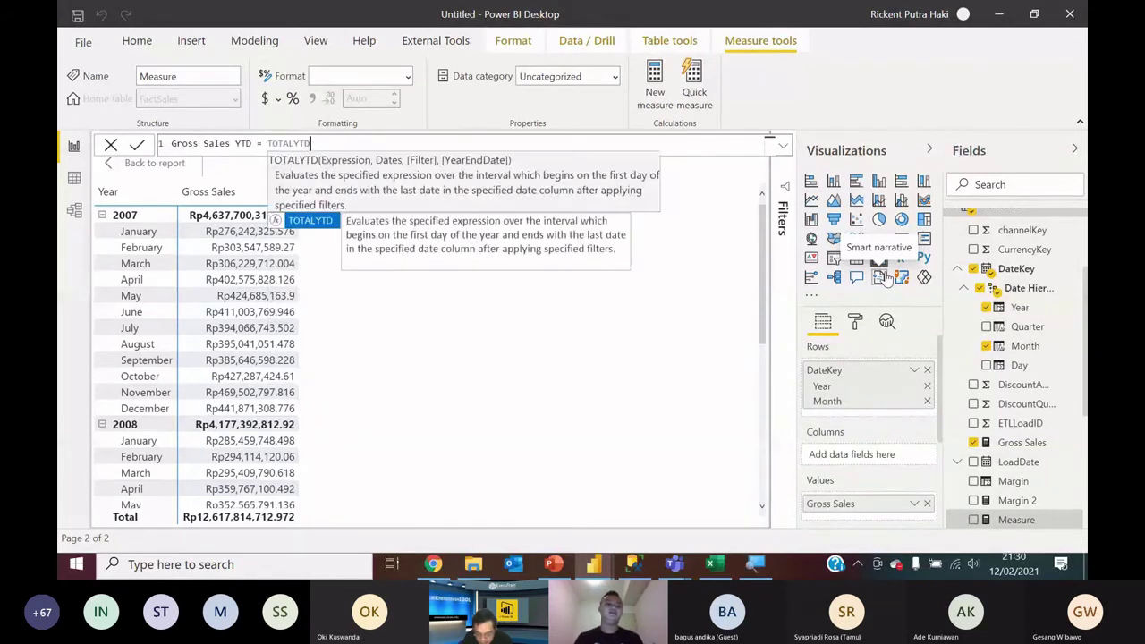
key("BackSpace")
key("BackSpace")
key("BackSpace")
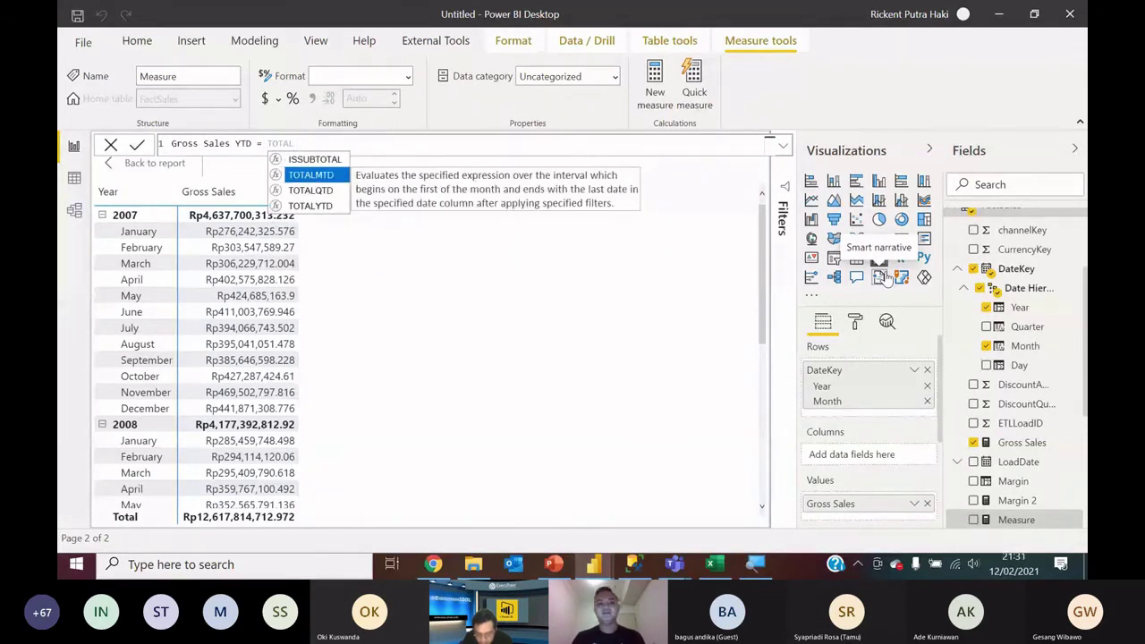
type("YTD")
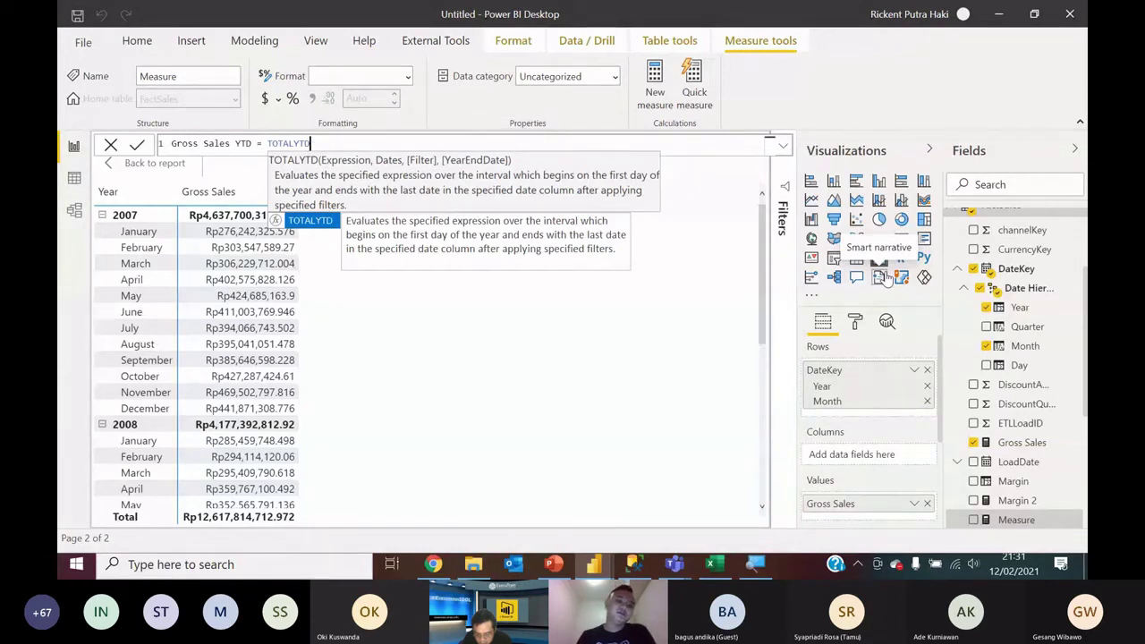
type("(")
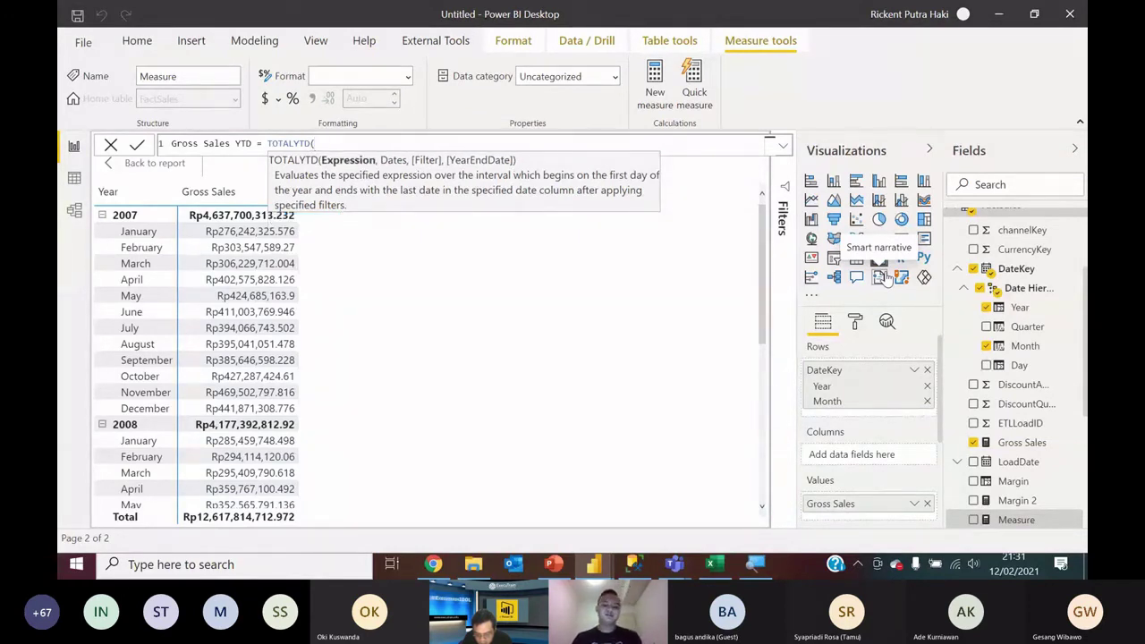
type("[Gros")
key("Tab")
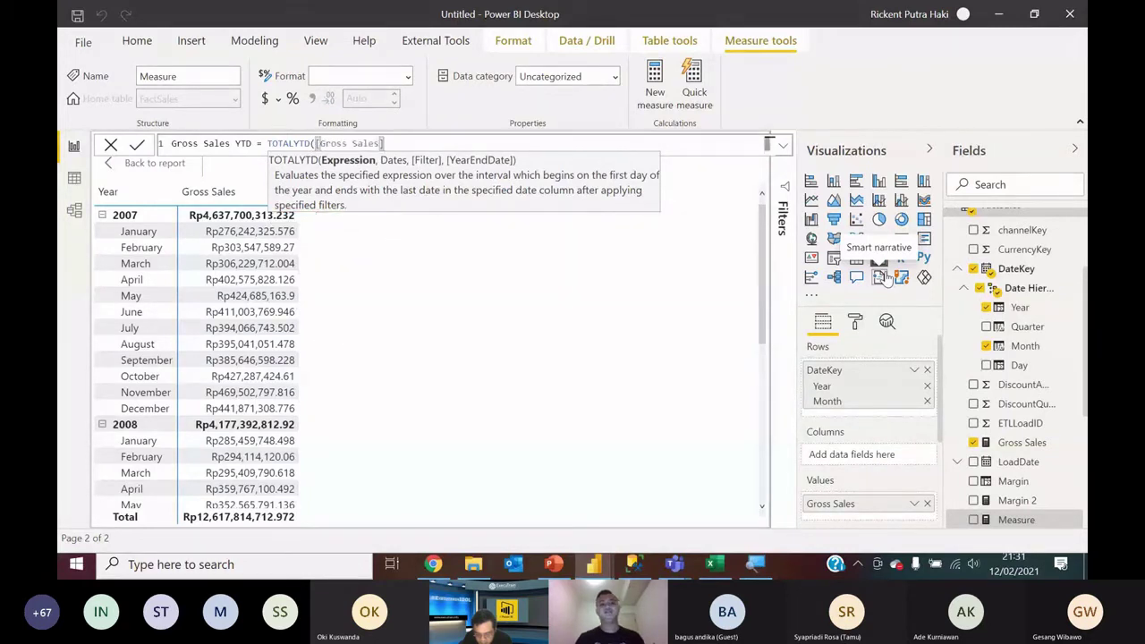
Step: Complete the TOTALYTD formula with FactSales[DateKey].[Date] as the dates argument and commit the measure
type(",")
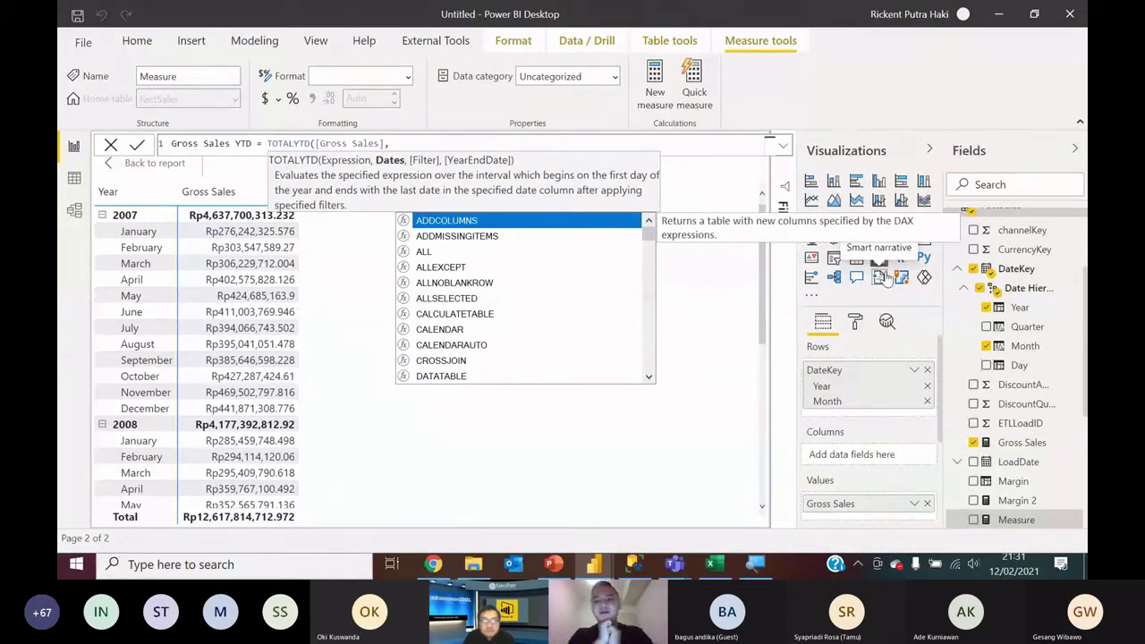
type("Date")
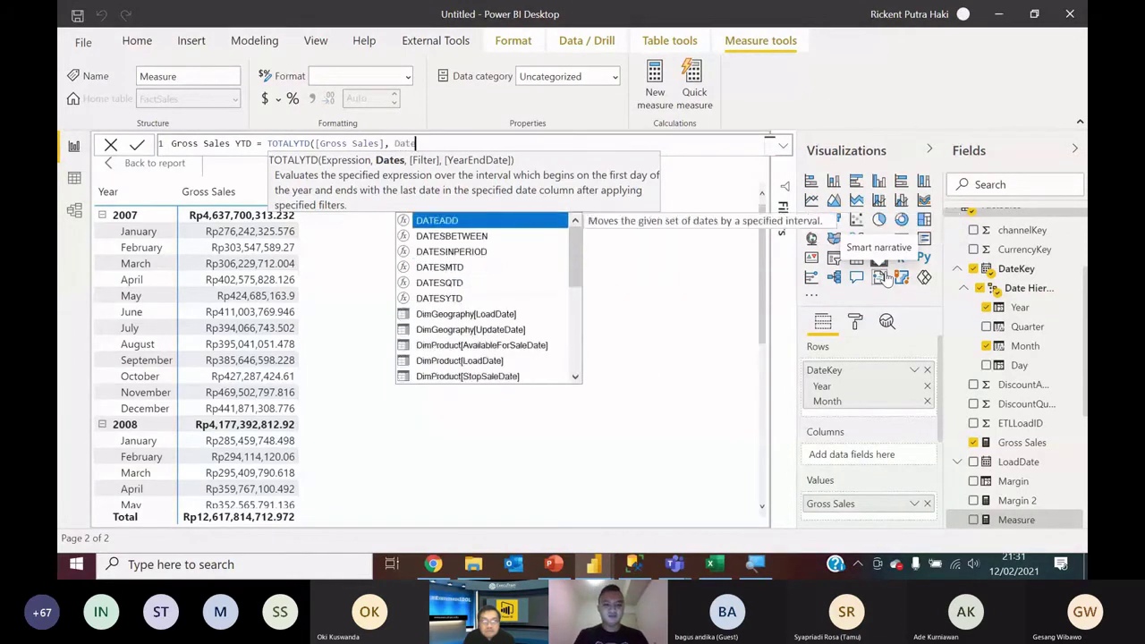
type("Key")
key("Tab")
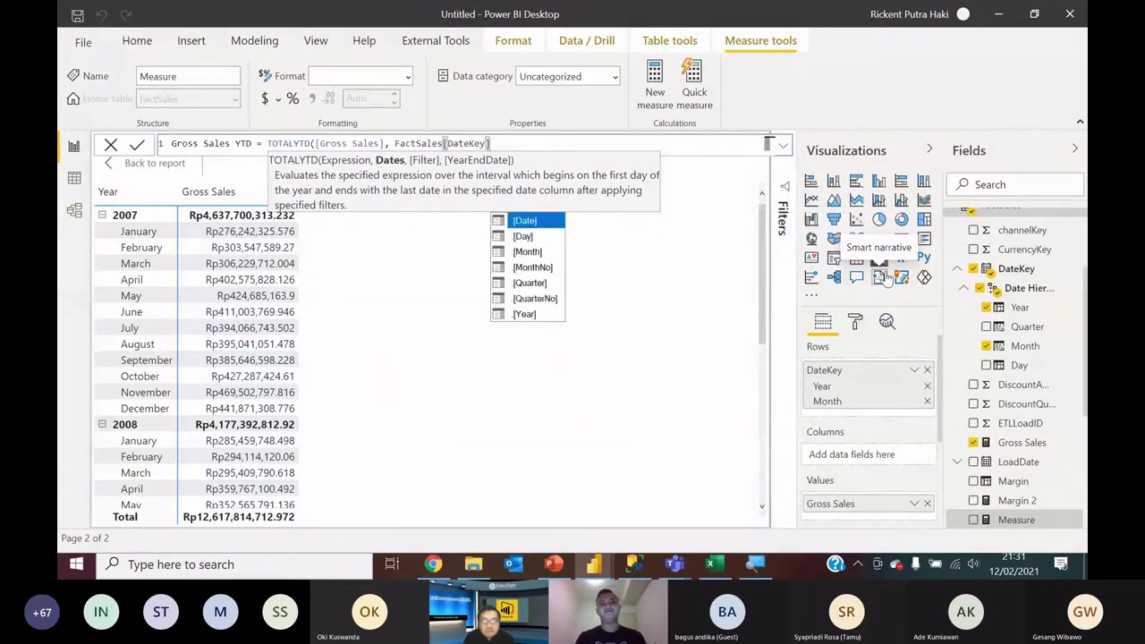
type(".")
key("Tab")
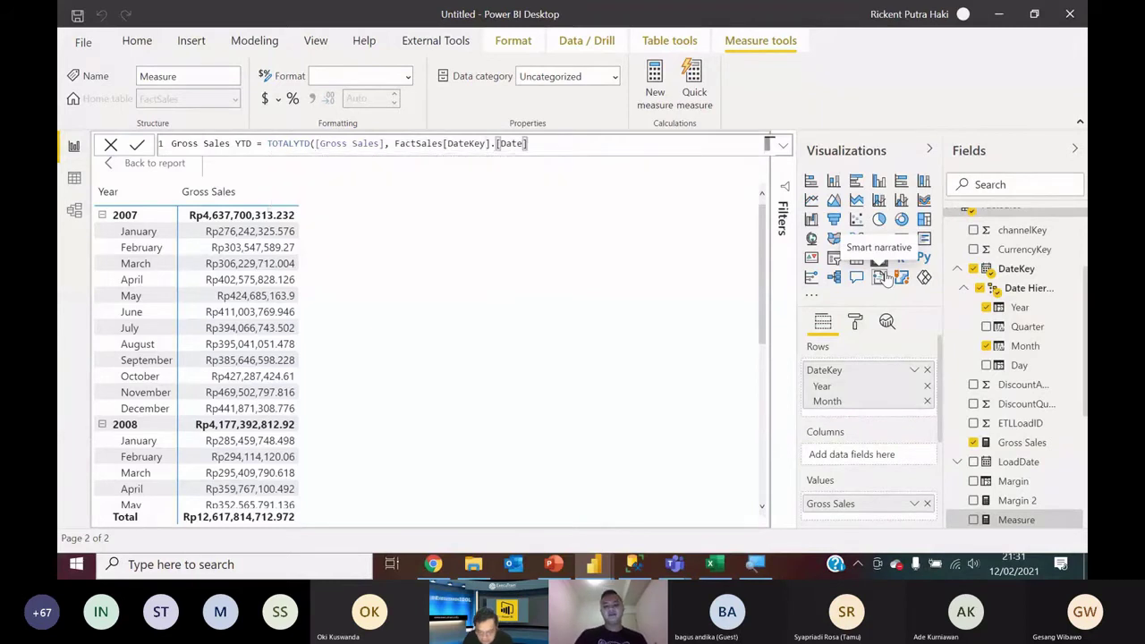
type(")")
key("Return")
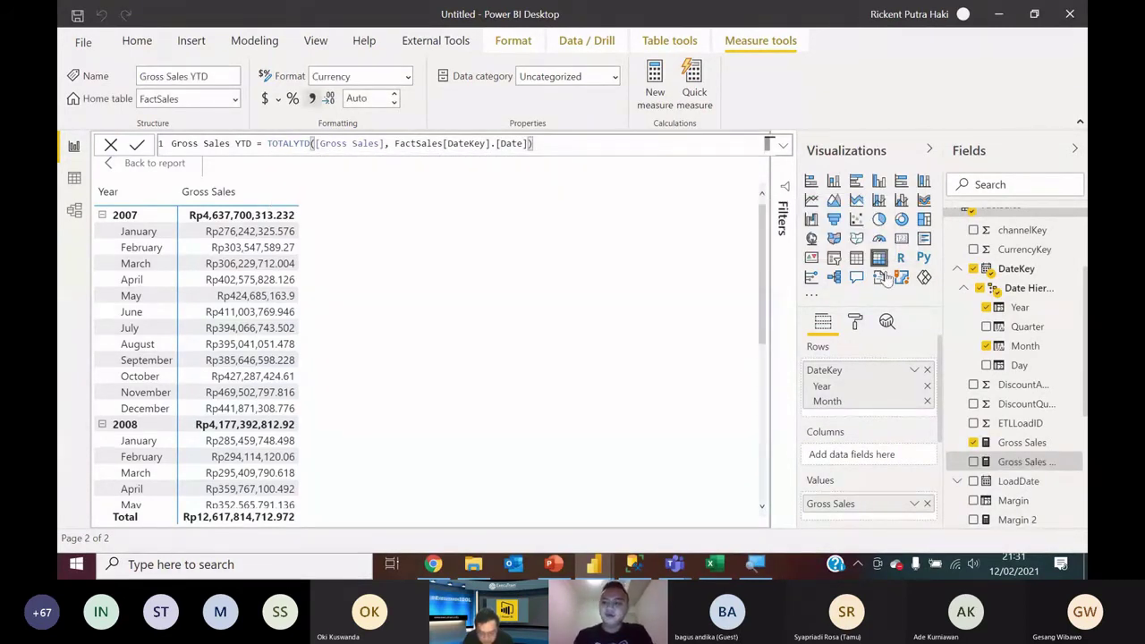
Step: Add the Gross Sales YTD measure to the matrix values and review the monthly rows through 2009
left_click(973, 463)
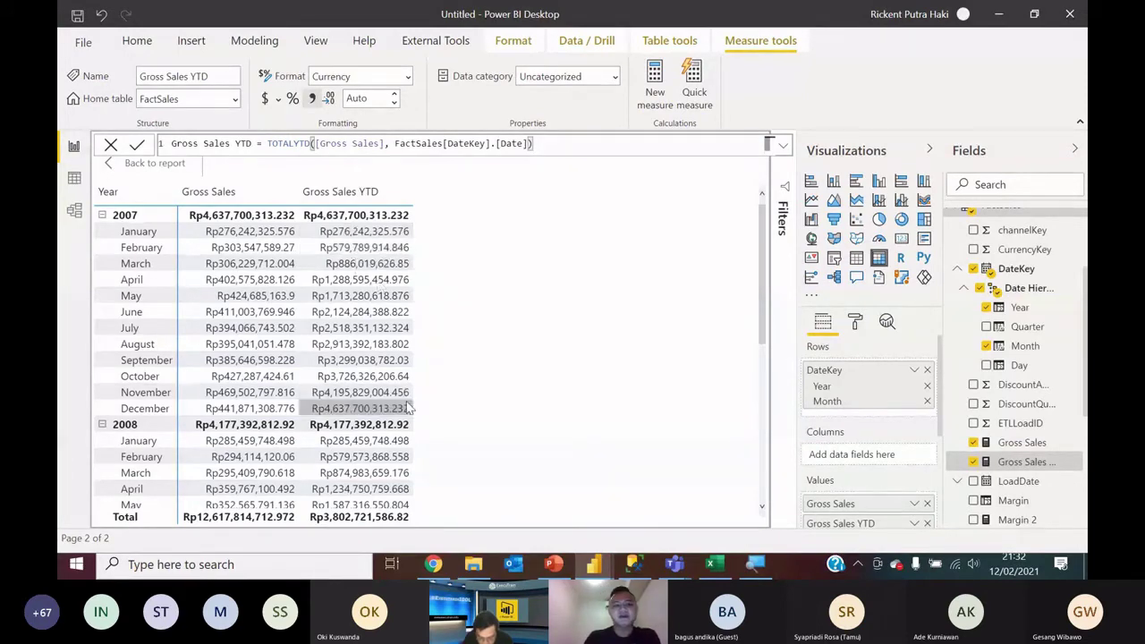
scroll(402, 394, "down", 2)
scroll(394, 385, "down", 5)
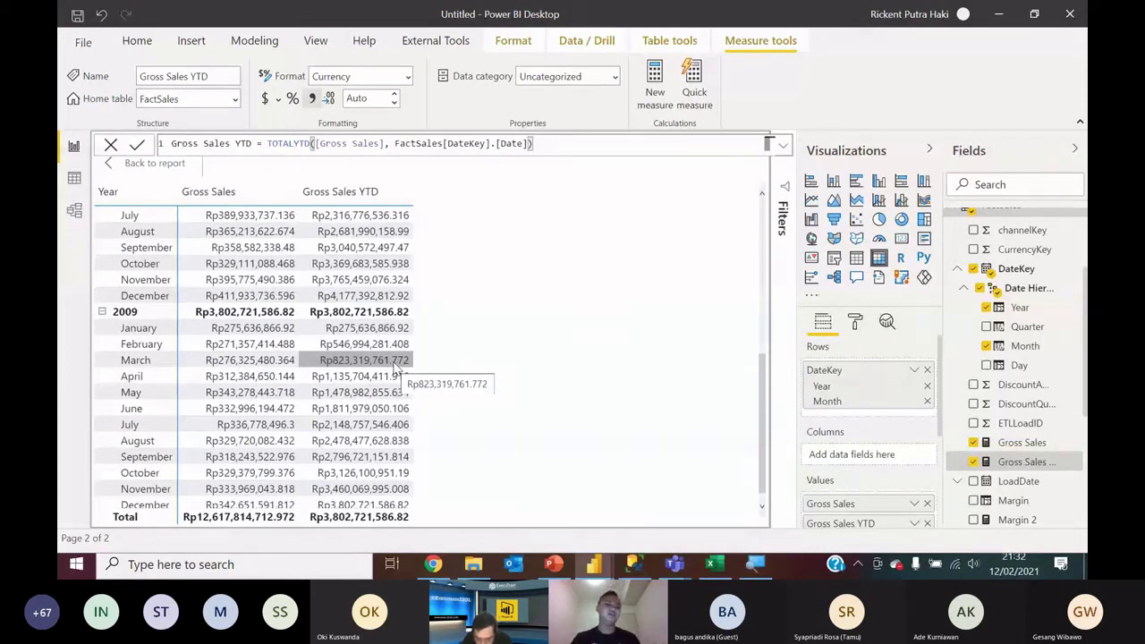
Step: Add "30/6" as the year-end date argument in the Gross Sales YTD formula and check the matrix down to December 2009
left_click(623, 145)
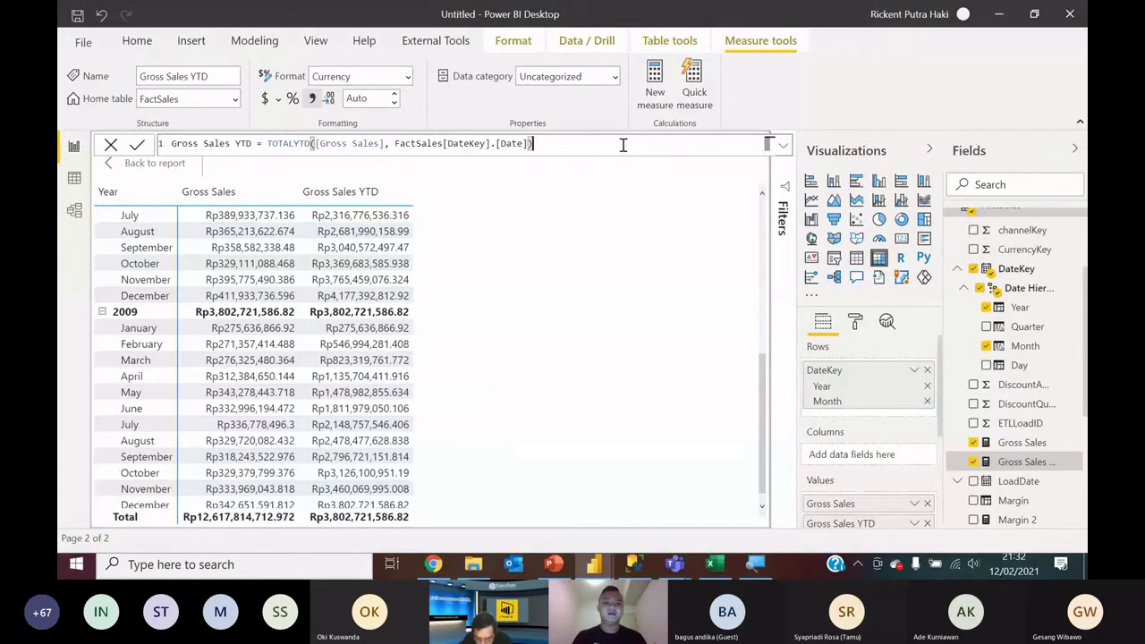
key("BackSpace")
type(",")
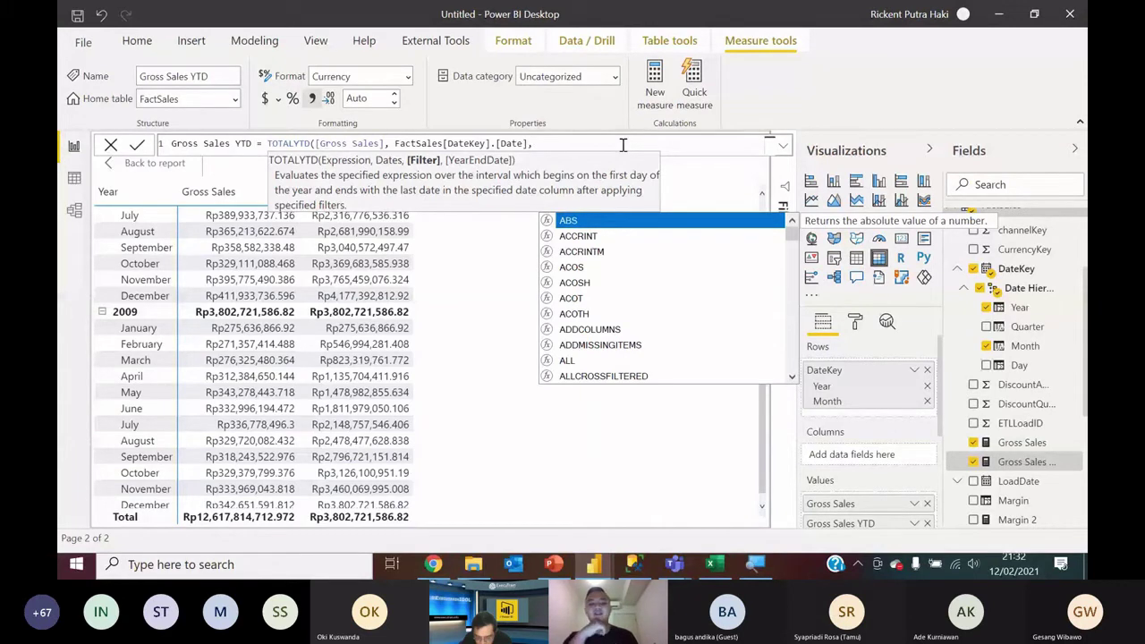
type("\"")
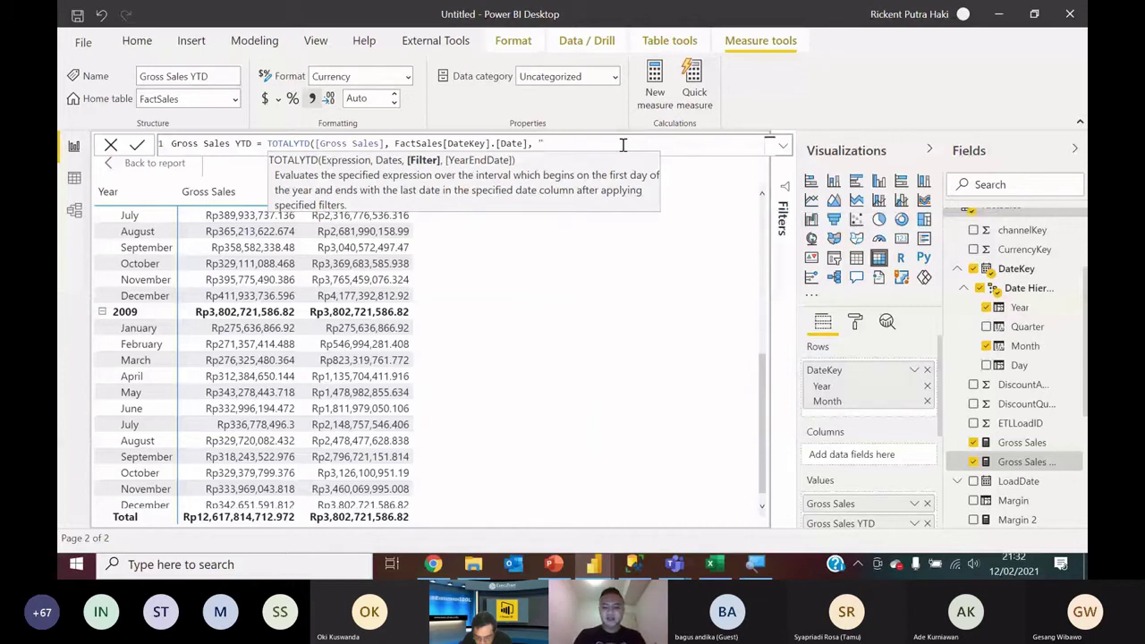
type("30/6\")")
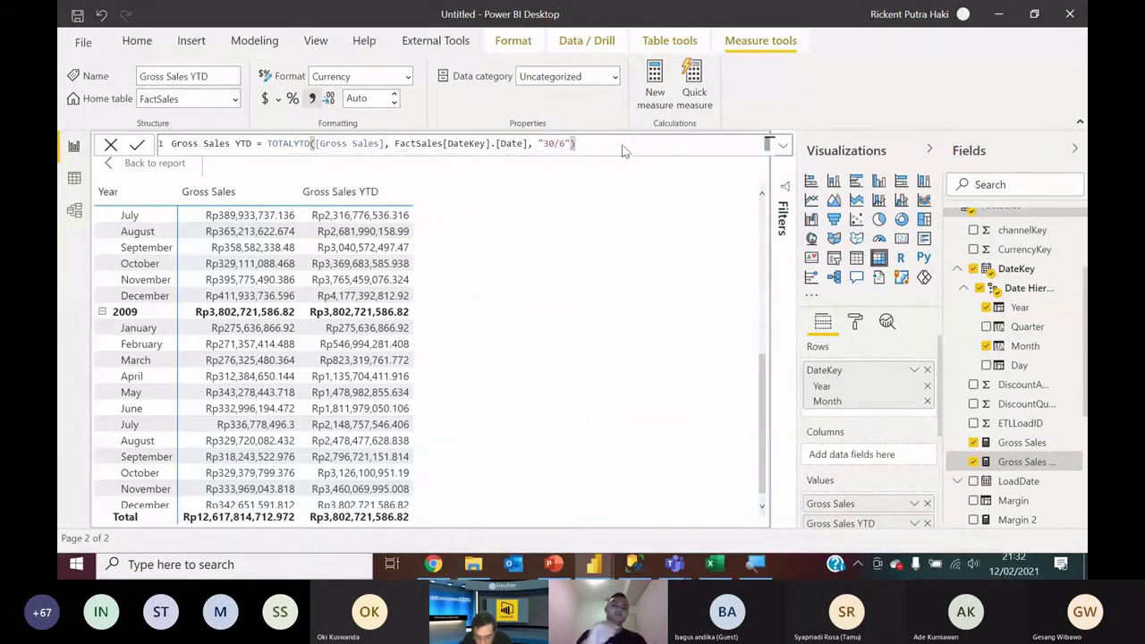
key("Return")
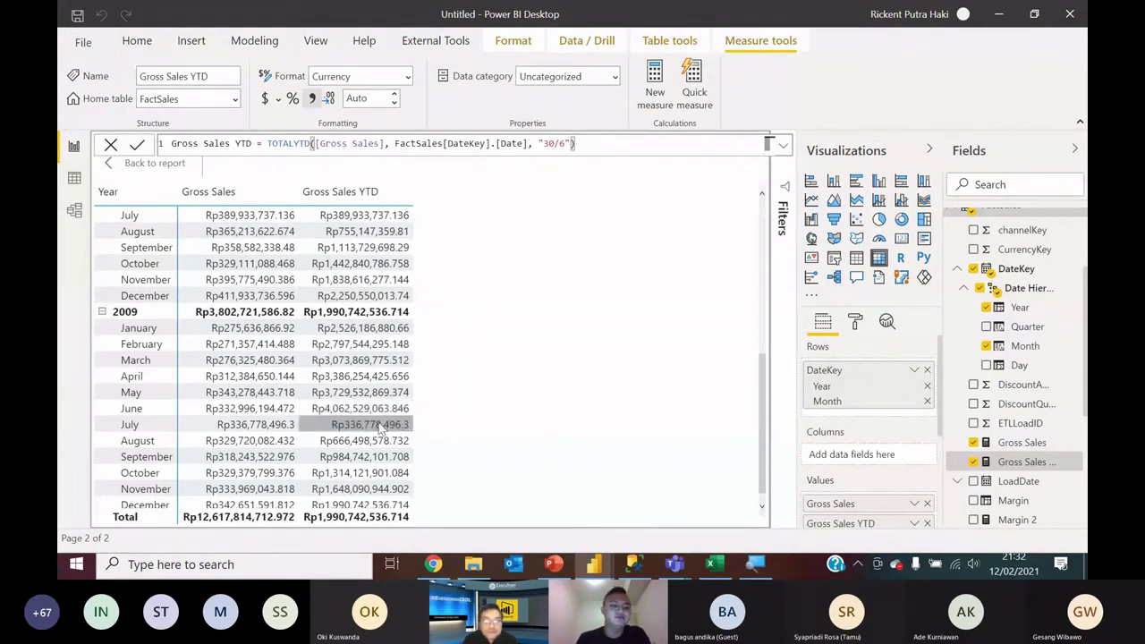
scroll(379, 428, "down", 1)
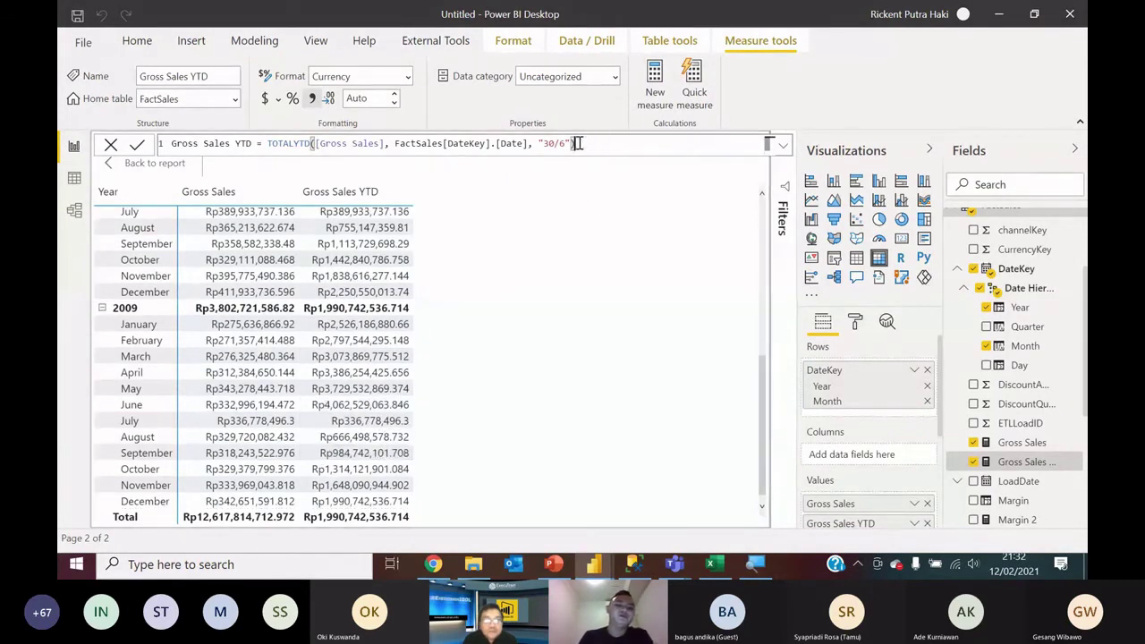
Step: Remove the "30/6" year-end argument from the Gross Sales YTD formula and commit the measure
left_click_drag(580, 143, 528, 143)
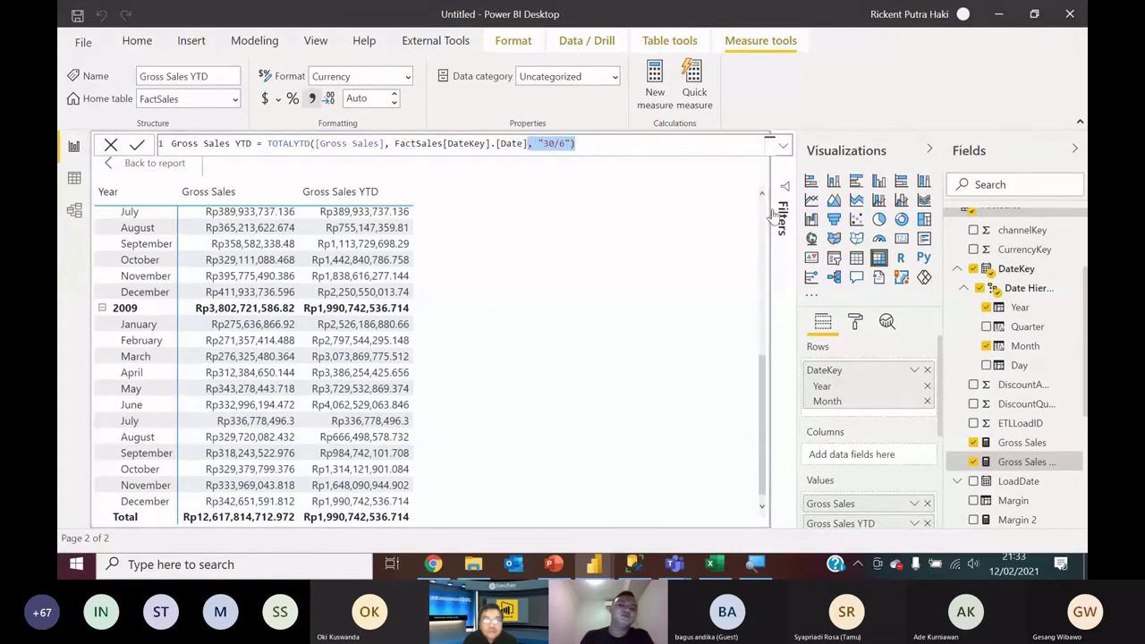
key("BackSpace")
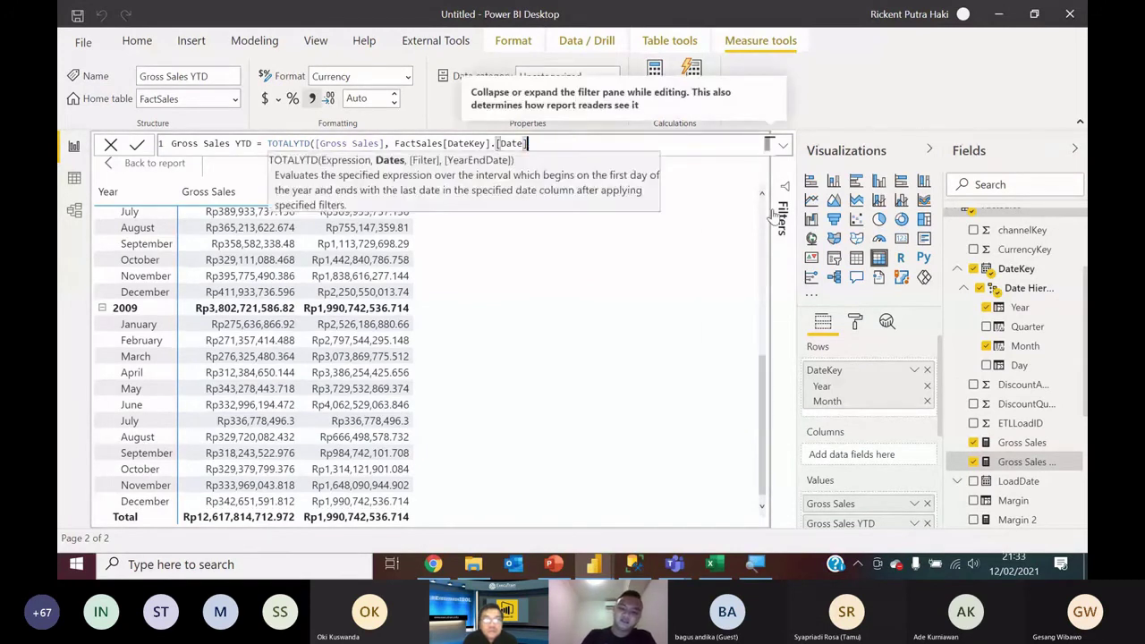
type(")")
key("Return")
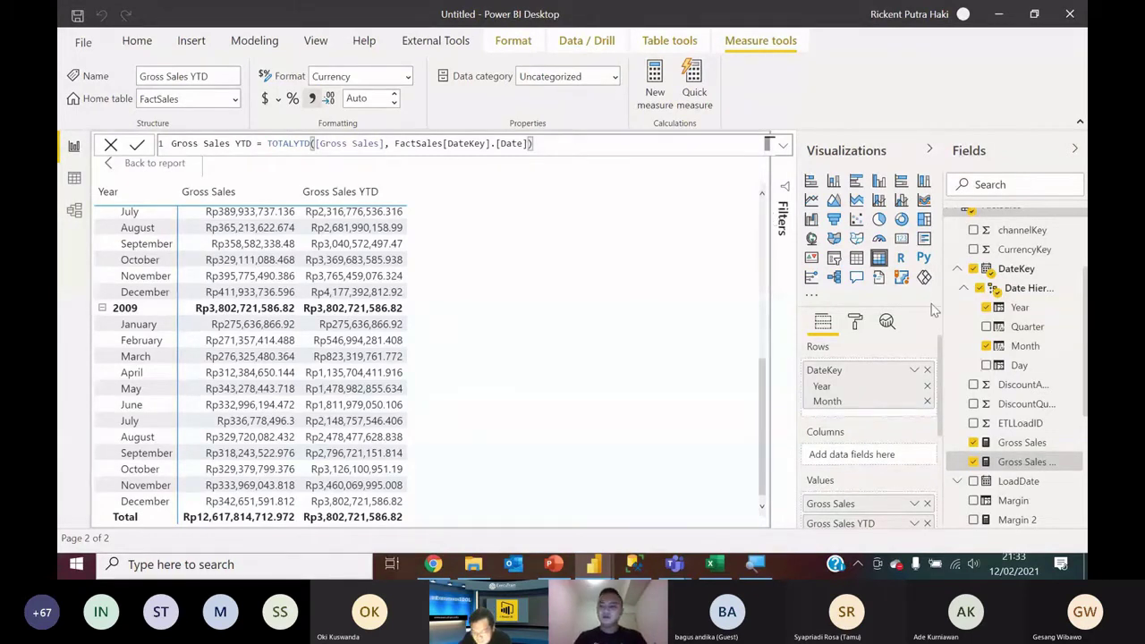
Step: Create another measure in the FactSales table and name it Gross Sales YTD Last Year
scroll(999, 287, "up", 2)
right_click(997, 289)
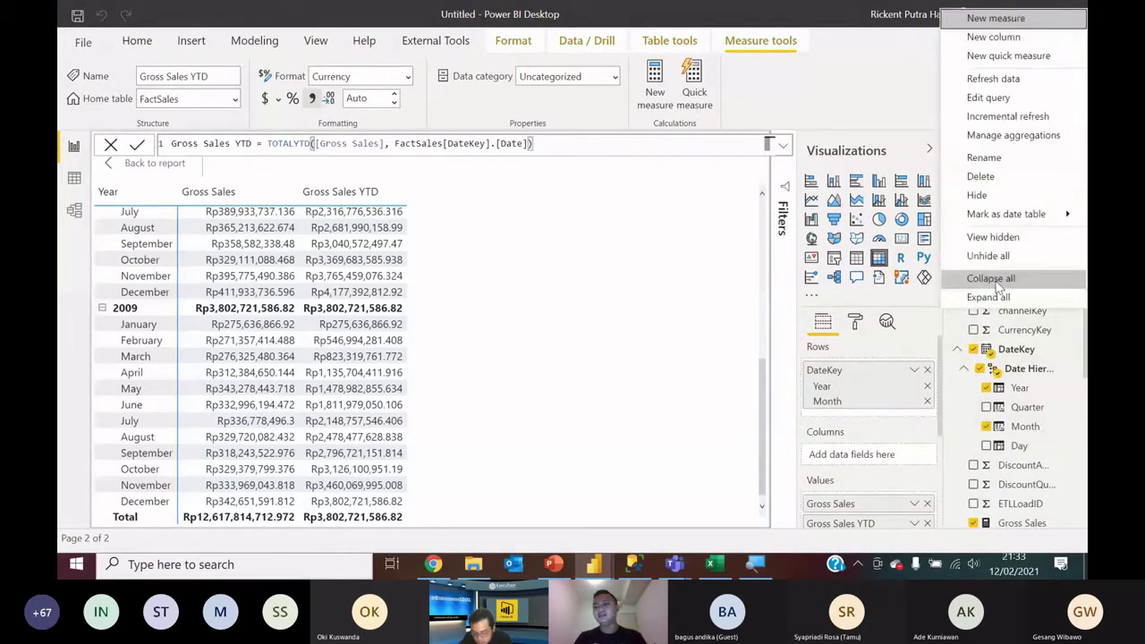
left_click(1021, 19)
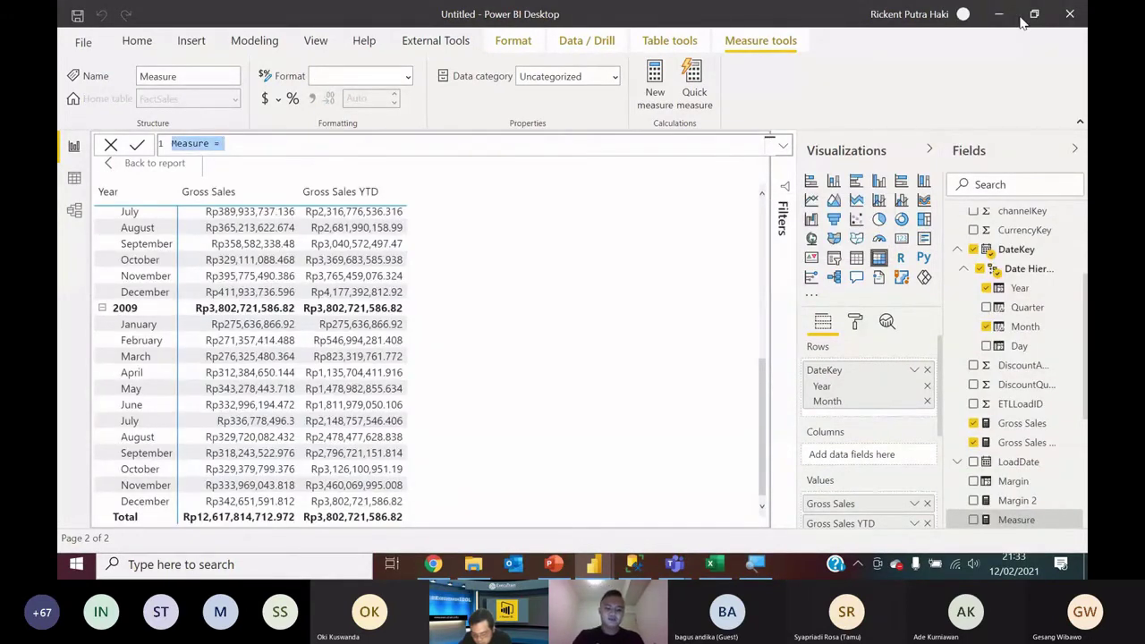
type("Gross Sales")
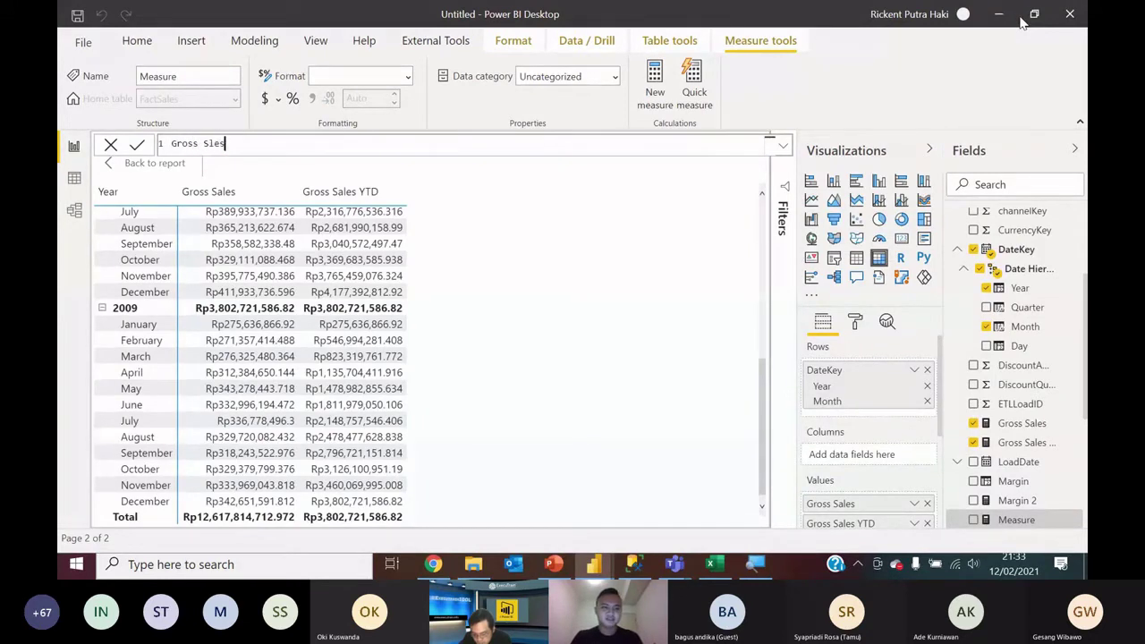
key("BackSpace")
key("BackSpace")
key("BackSpace")
key("BackSpace")
type("ales YTD Last Year")
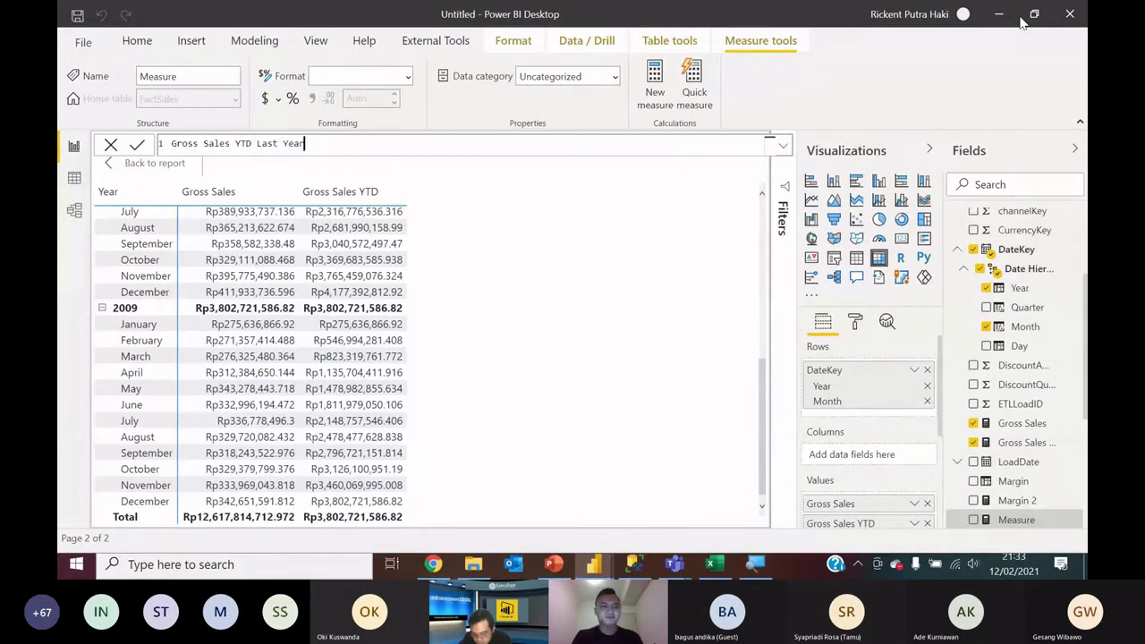
type(" = ")
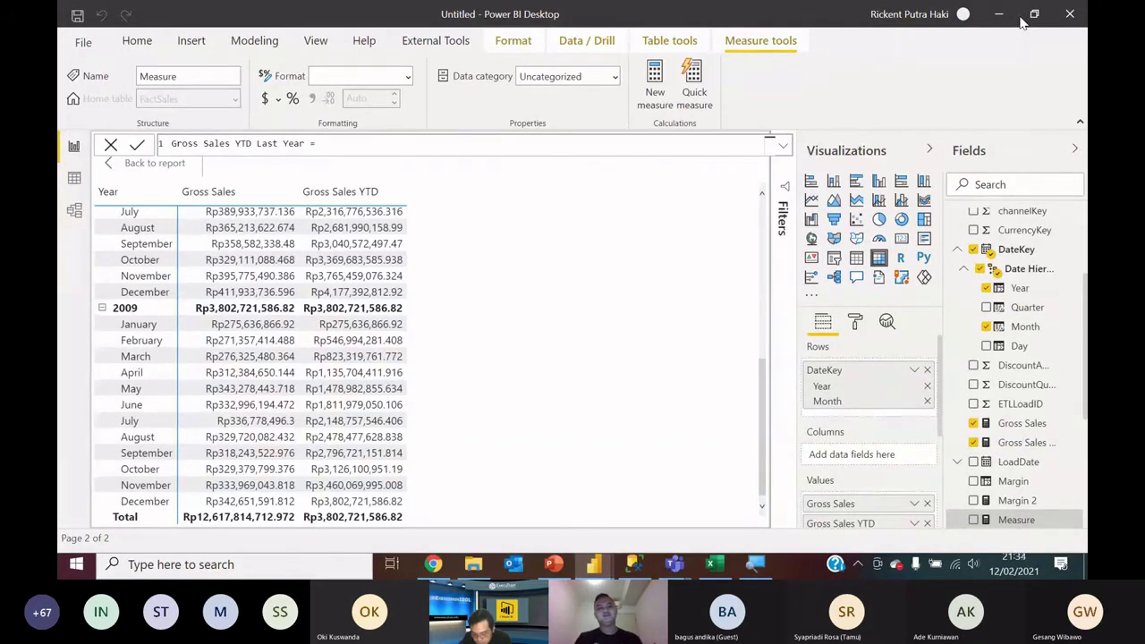
Step: Begin the Gross Sales YTD Last Year formula with CALCULATE, using [Gross Sales YTD] as its expression
type("CAL")
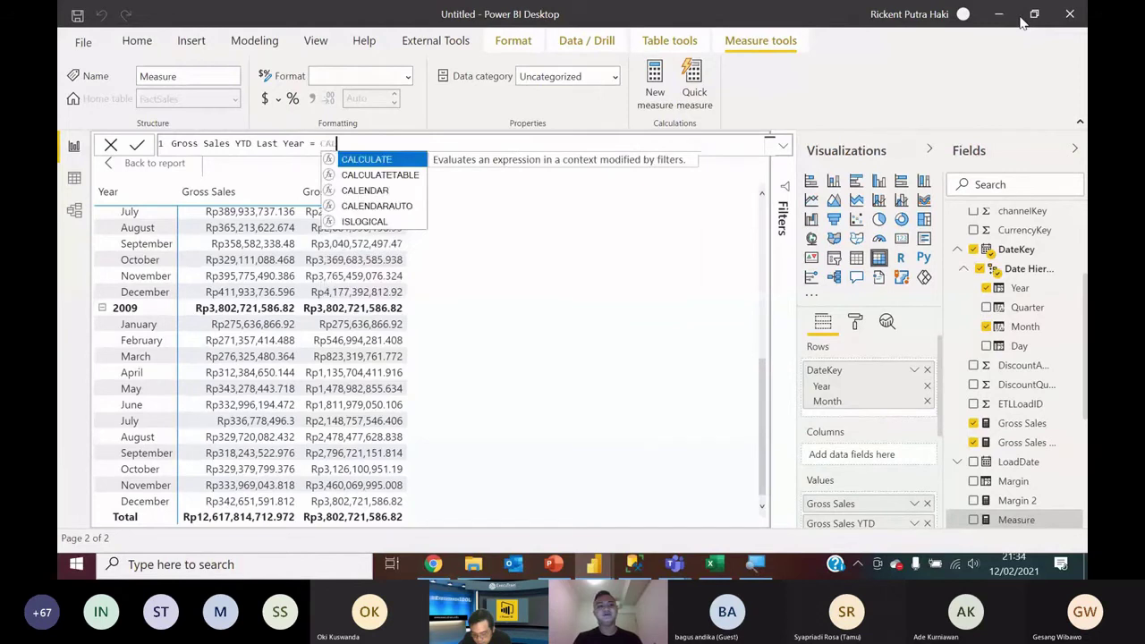
key("Tab")
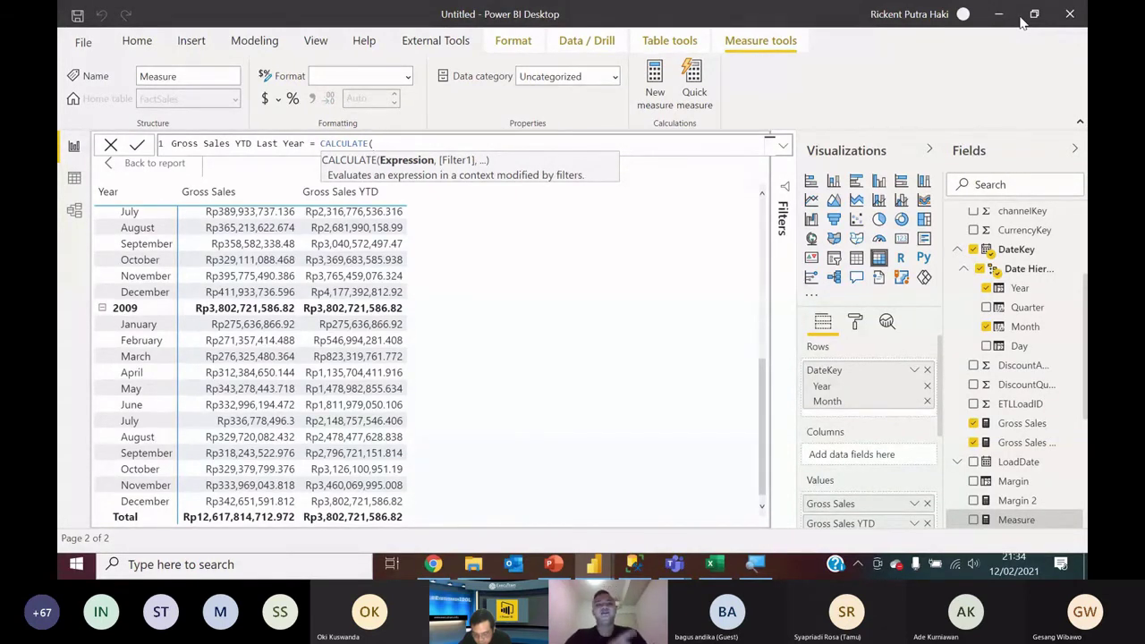
type("[Gross")
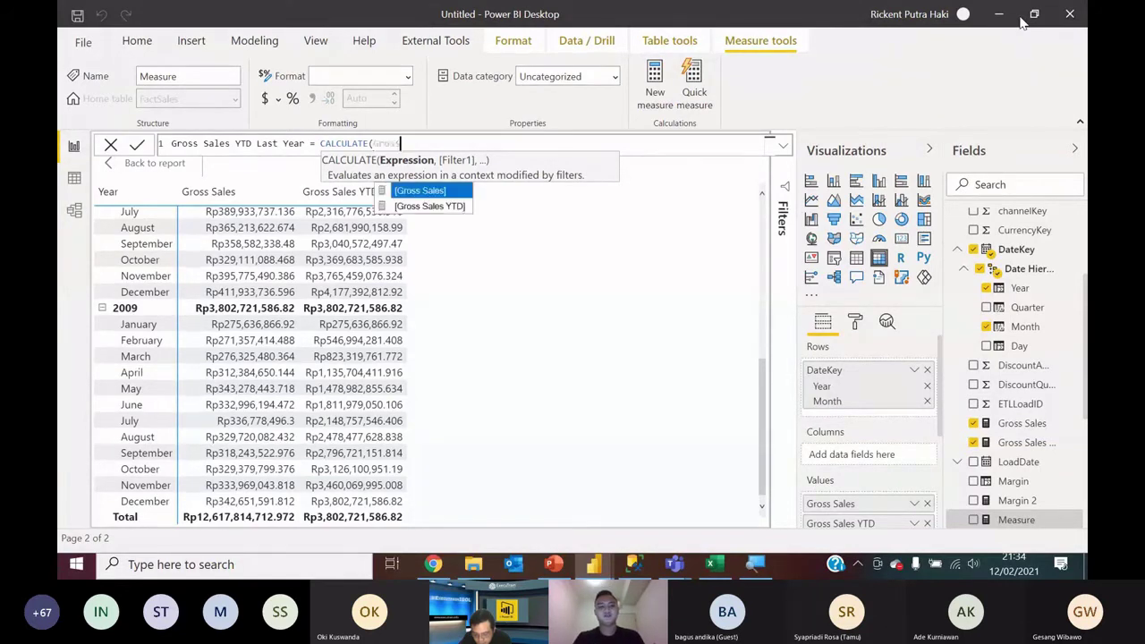
key("Down")
key("Tab")
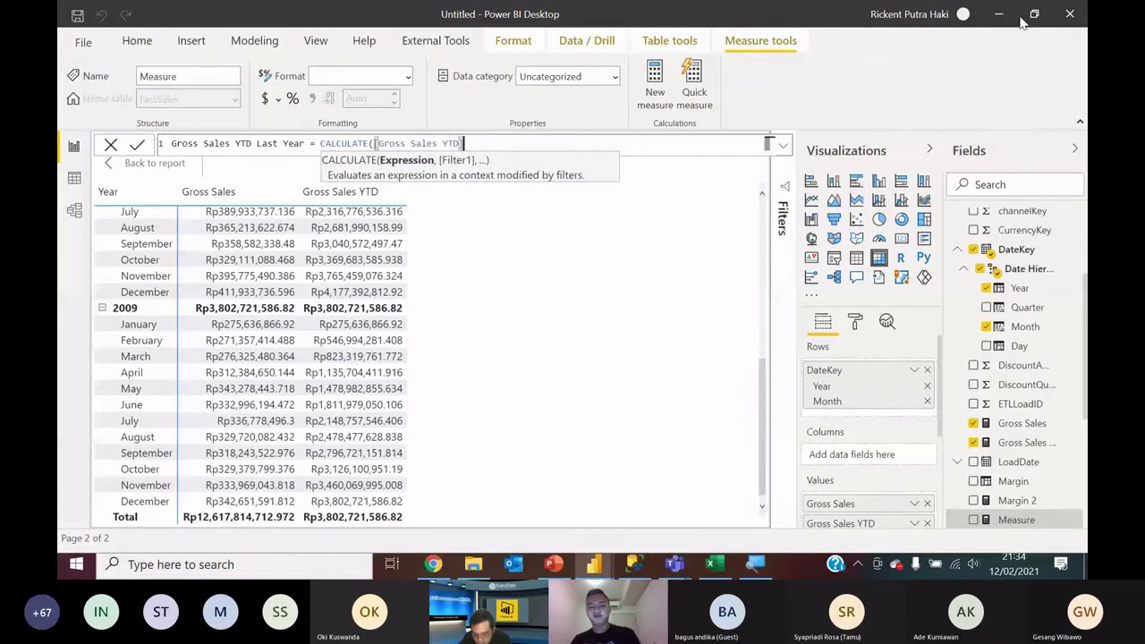
type(", ")
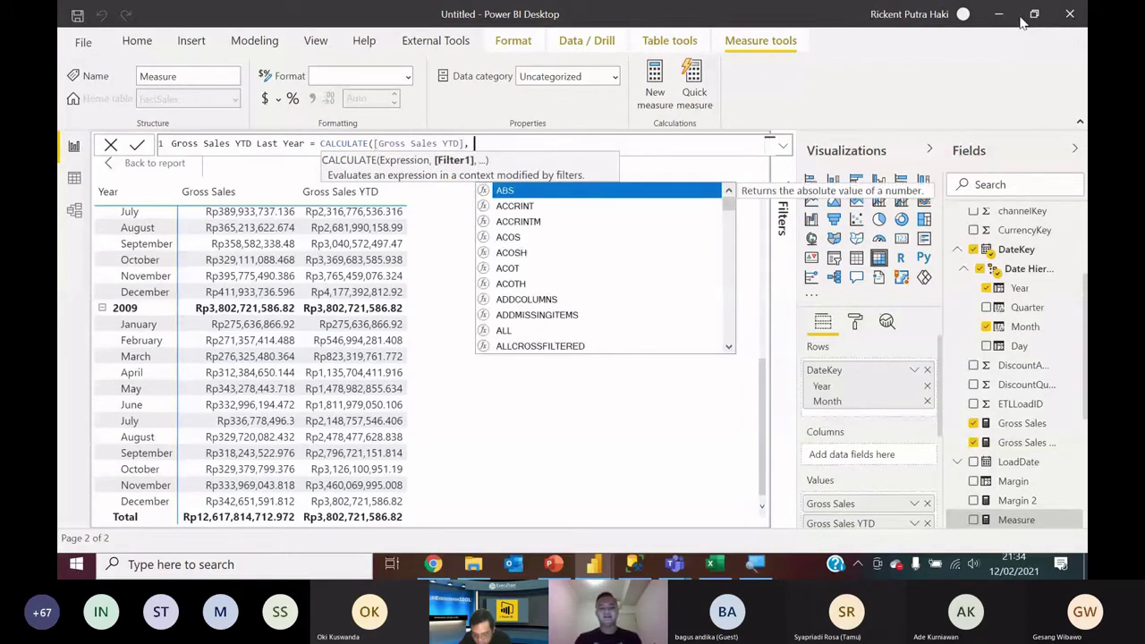
Step: Complete the formula with the filter SAMEPERIODLASTYEAR(FactSales[DateKey].[Date]) and commit the measure
type("SAME")
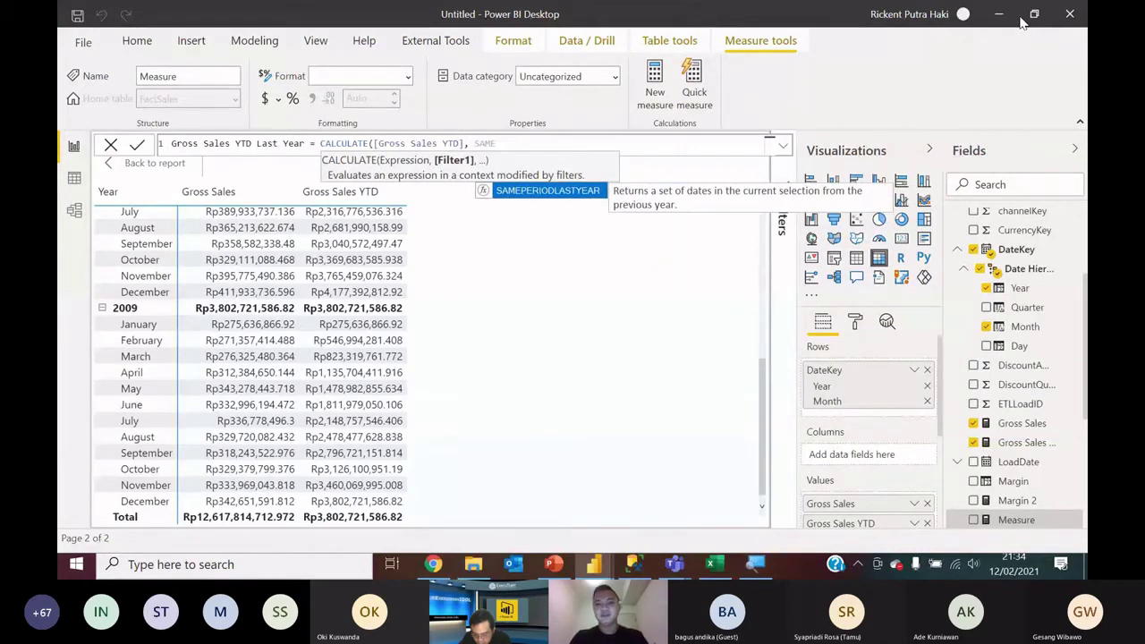
key("Tab")
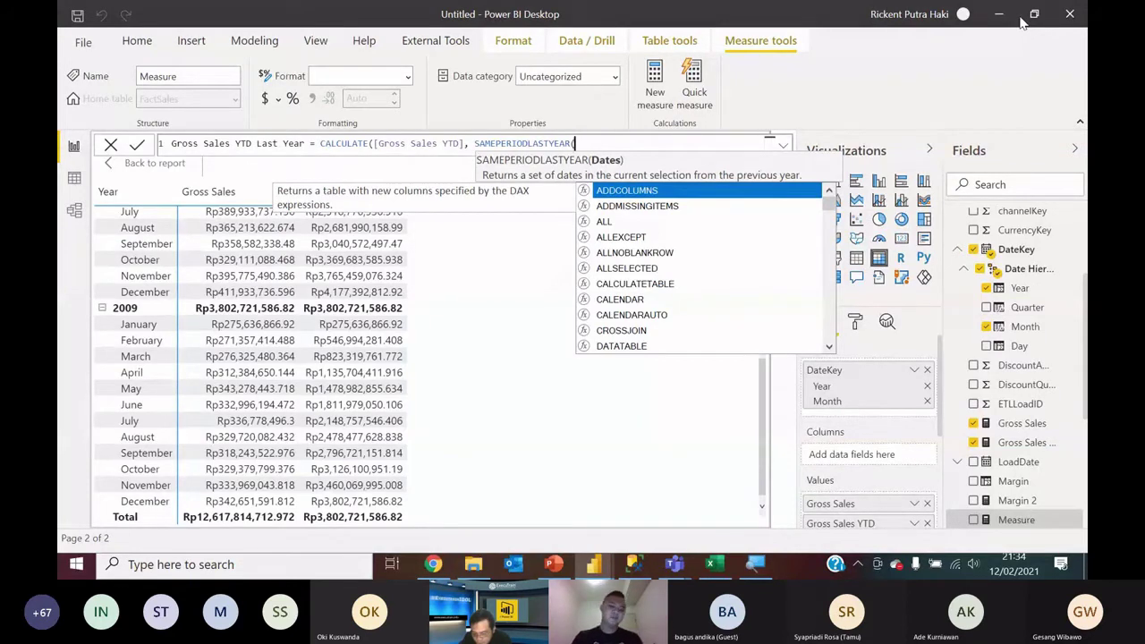
type("DateKey")
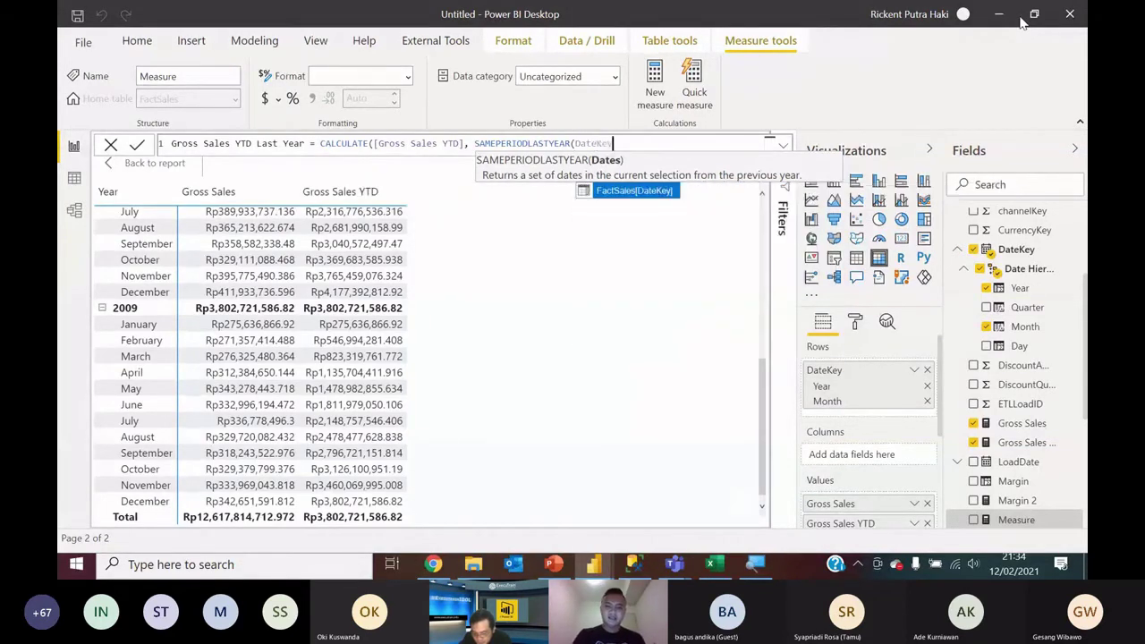
key("Tab")
type(".")
key("Tab")
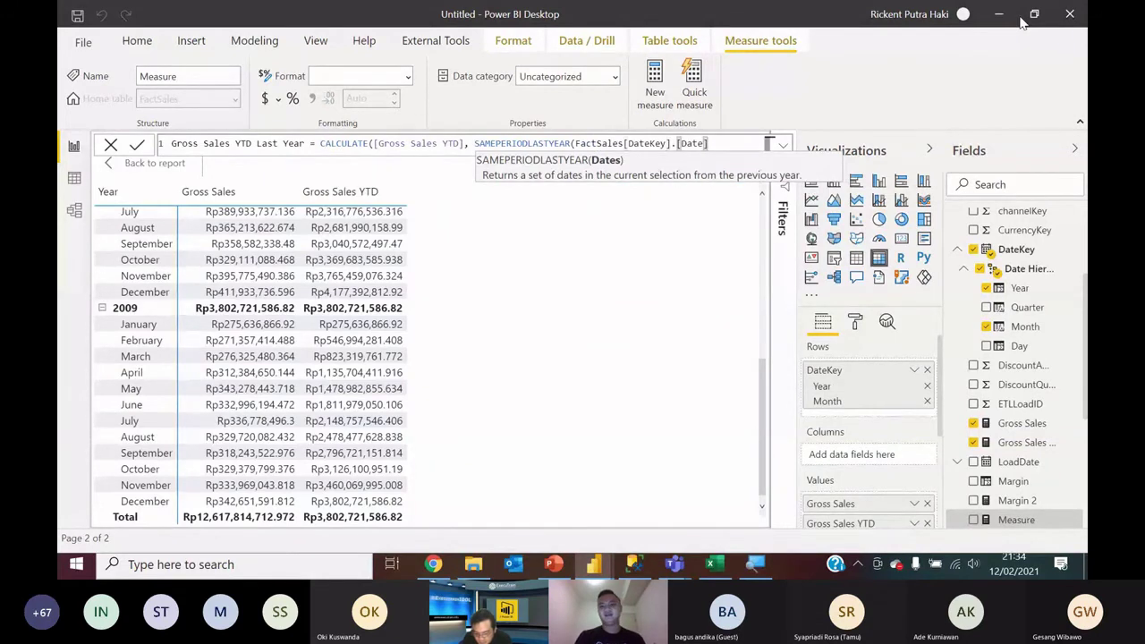
type("))")
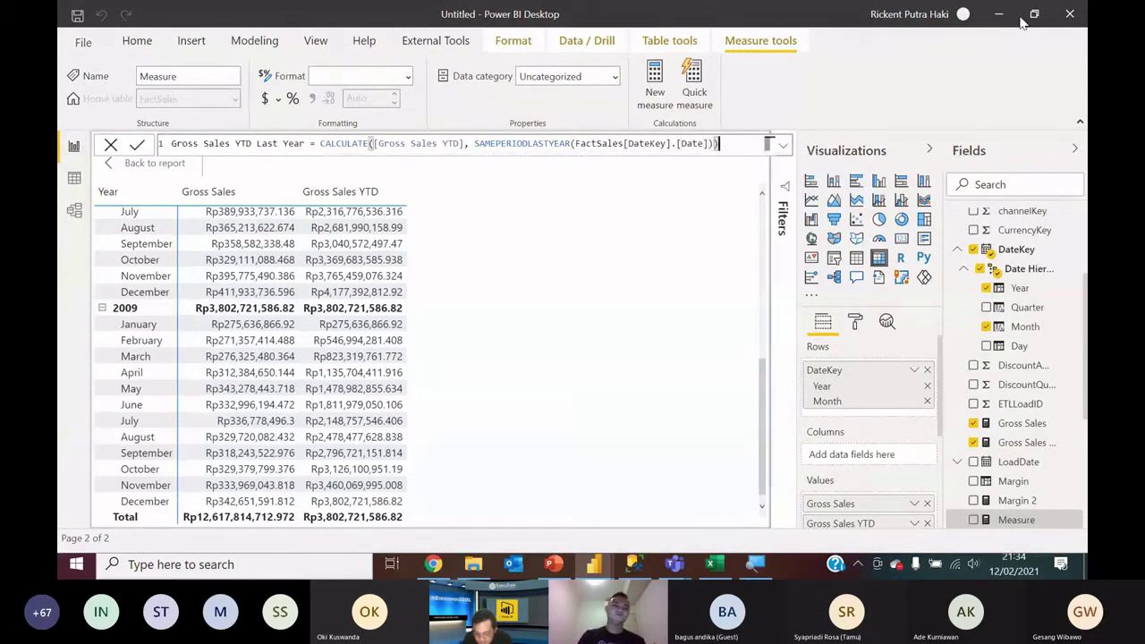
key("Return")
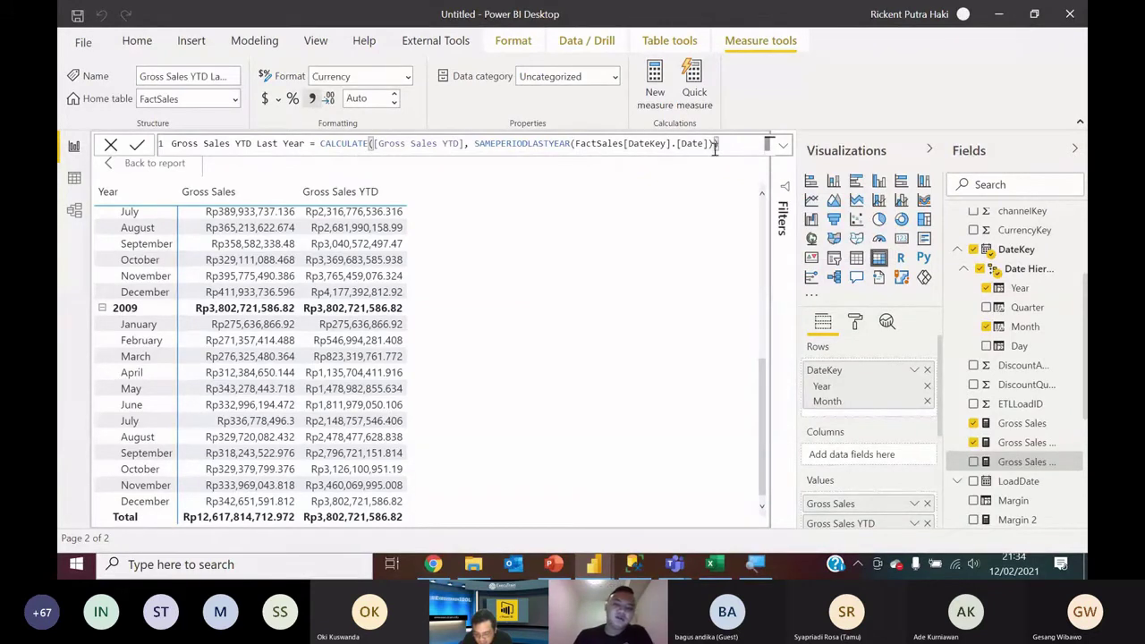
Step: Add the Gross Sales YTD Last Year measure to the matrix and compare its 2008 rows with the 2007 Gross Sales YTD rows
left_click(973, 462)
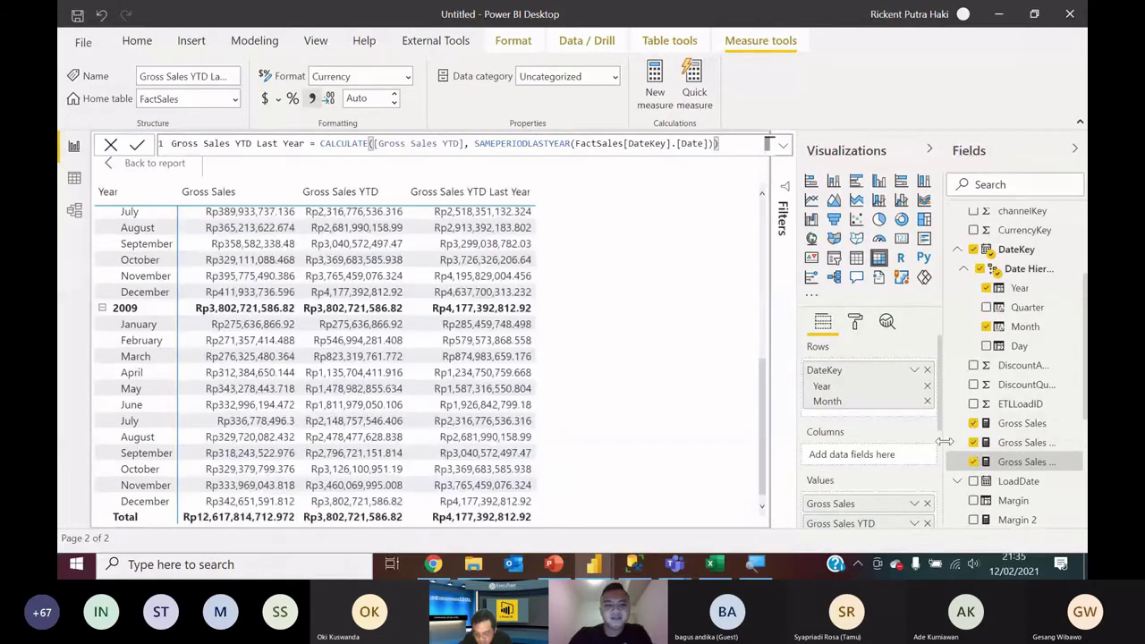
scroll(467, 414, "up", 6)
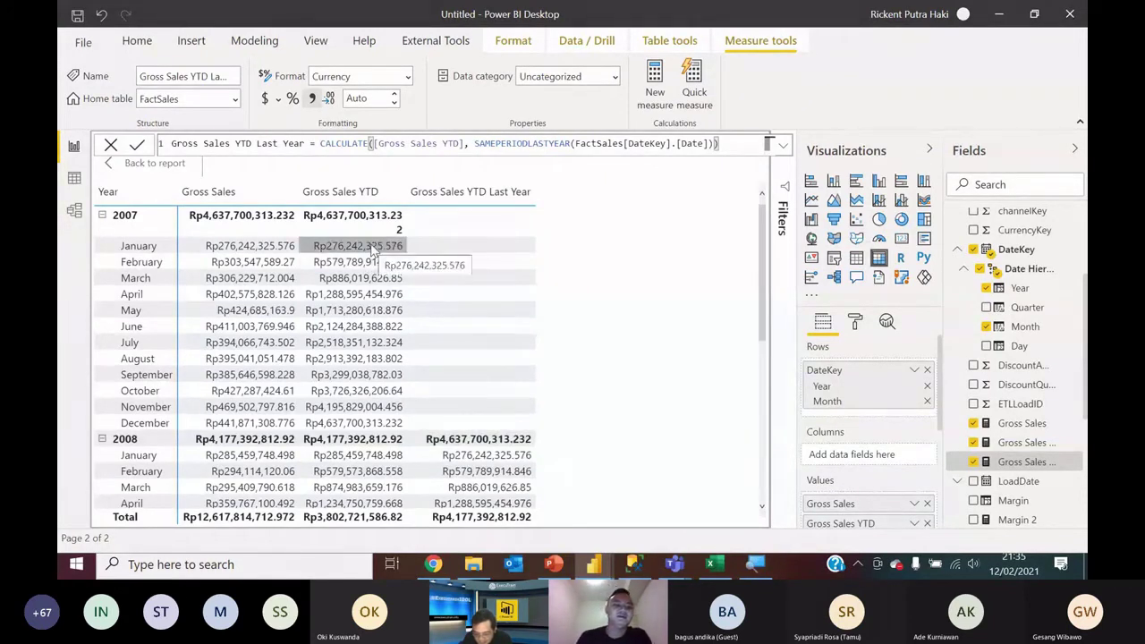
scroll(358, 362, "down", 2)
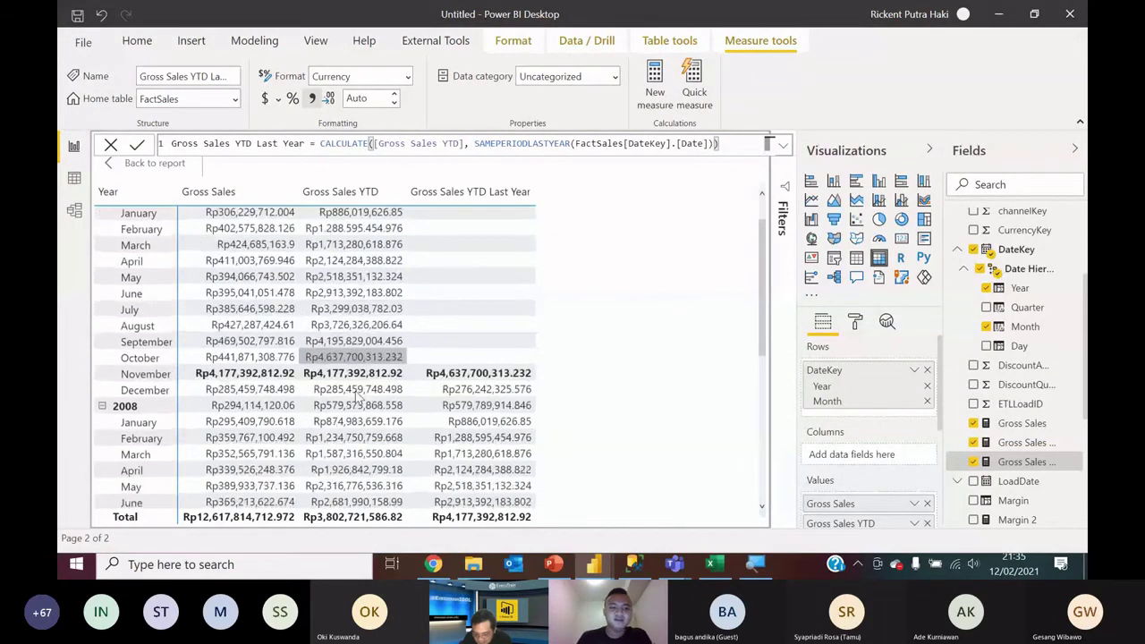
scroll(478, 391, "down", 5)
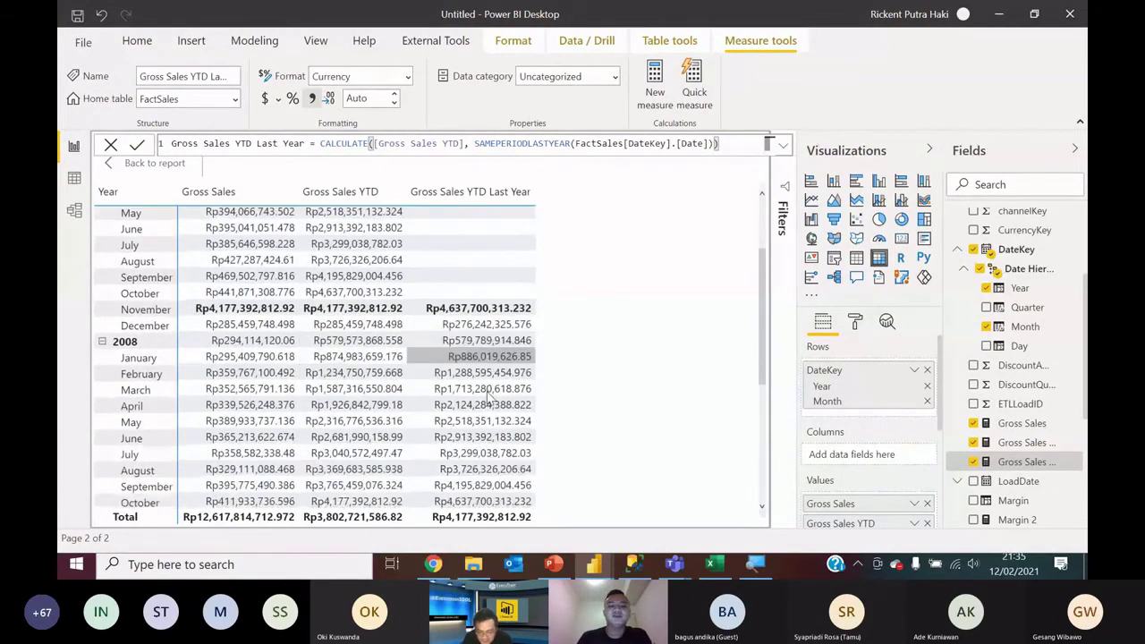
scroll(488, 393, "up", 6)
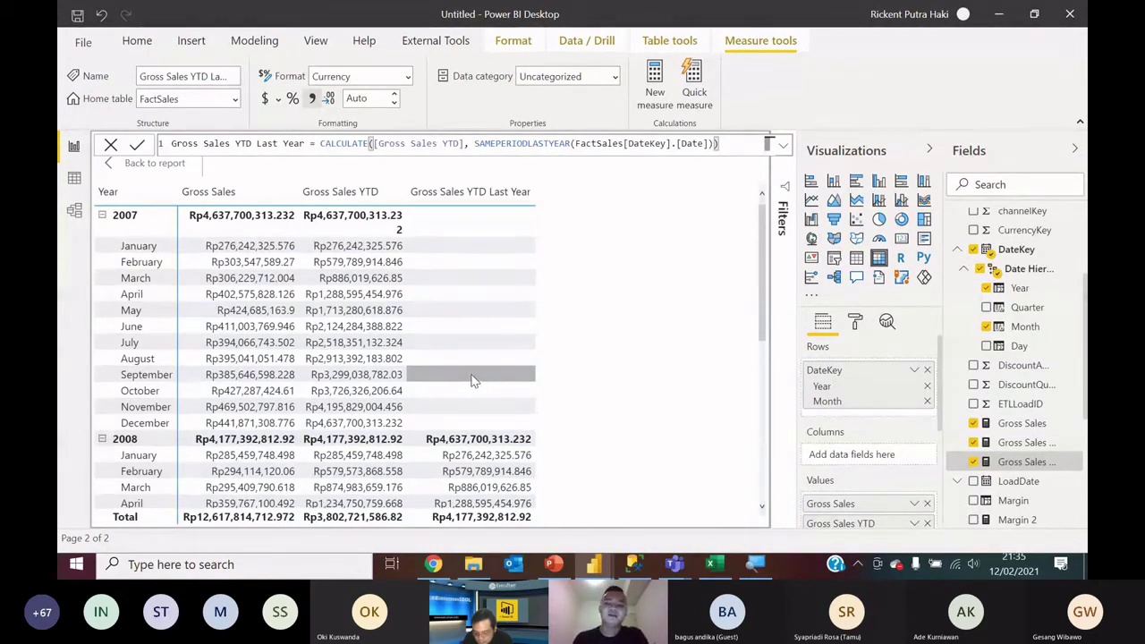
scroll(1028, 349, "up", 3)
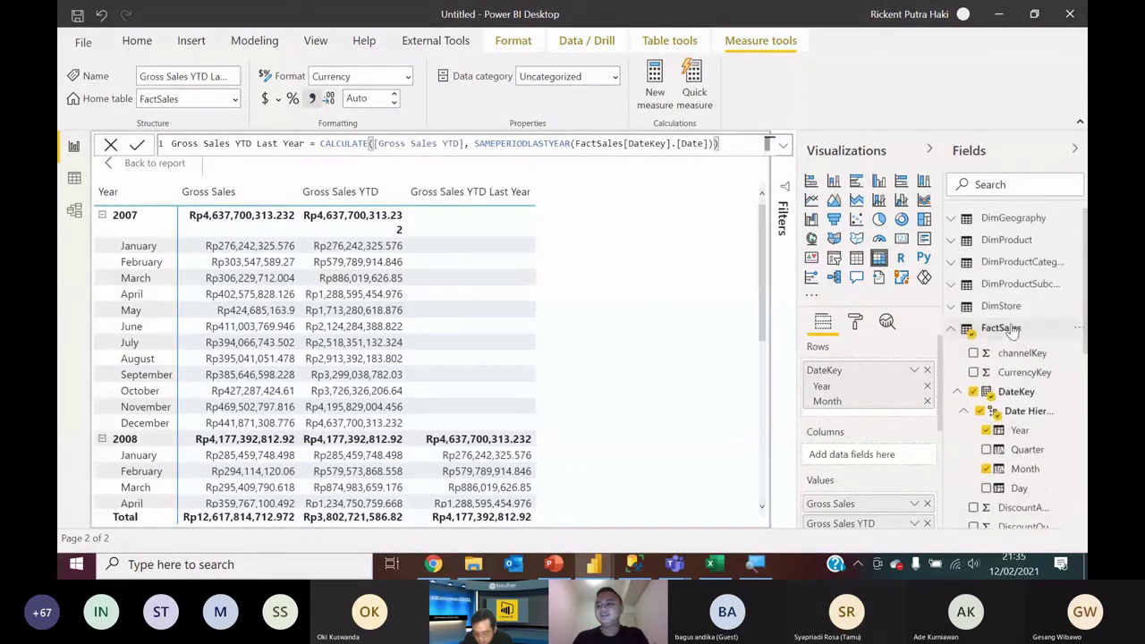
Step: Create a new measure in the FactSales table named "Diff. Current from Last Year"
right_click(1013, 333)
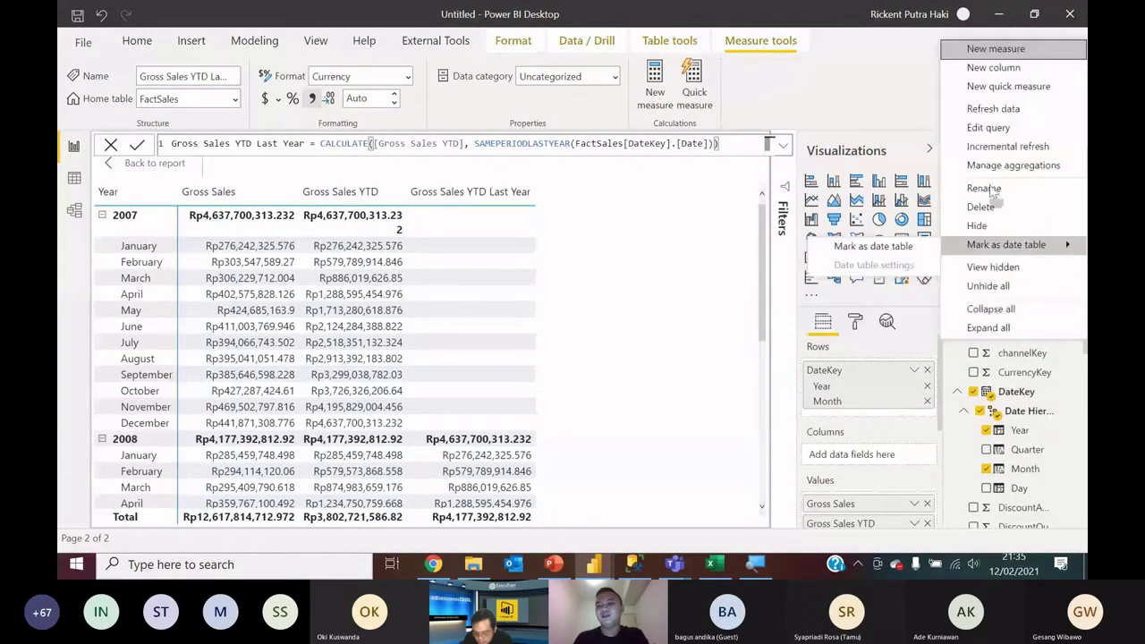
left_click(1008, 51)
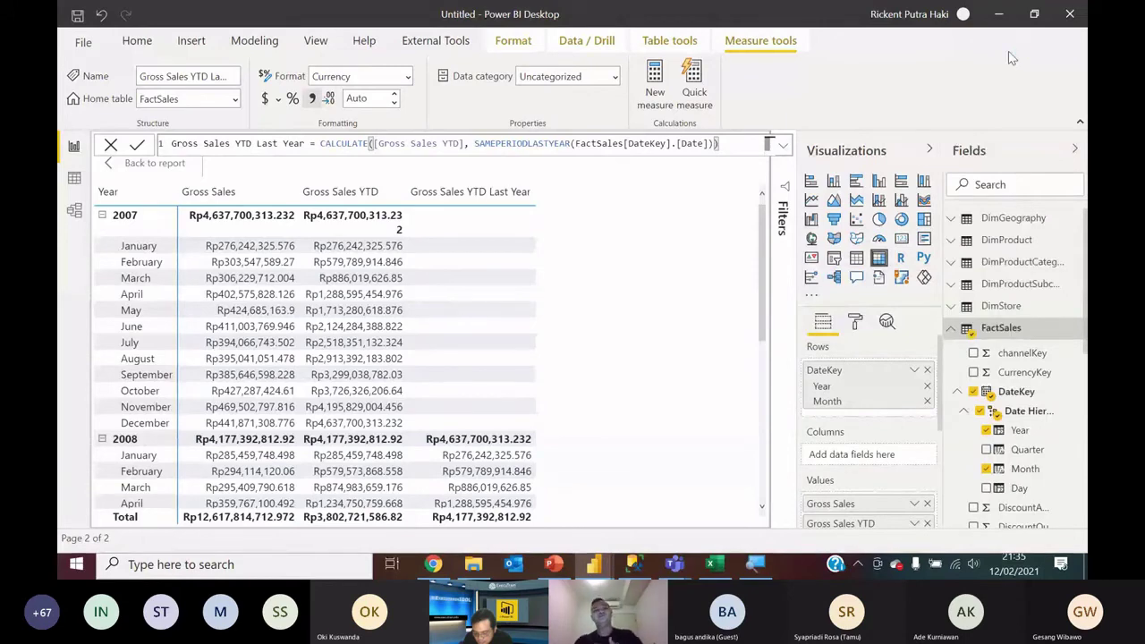
key("ctrl+a")
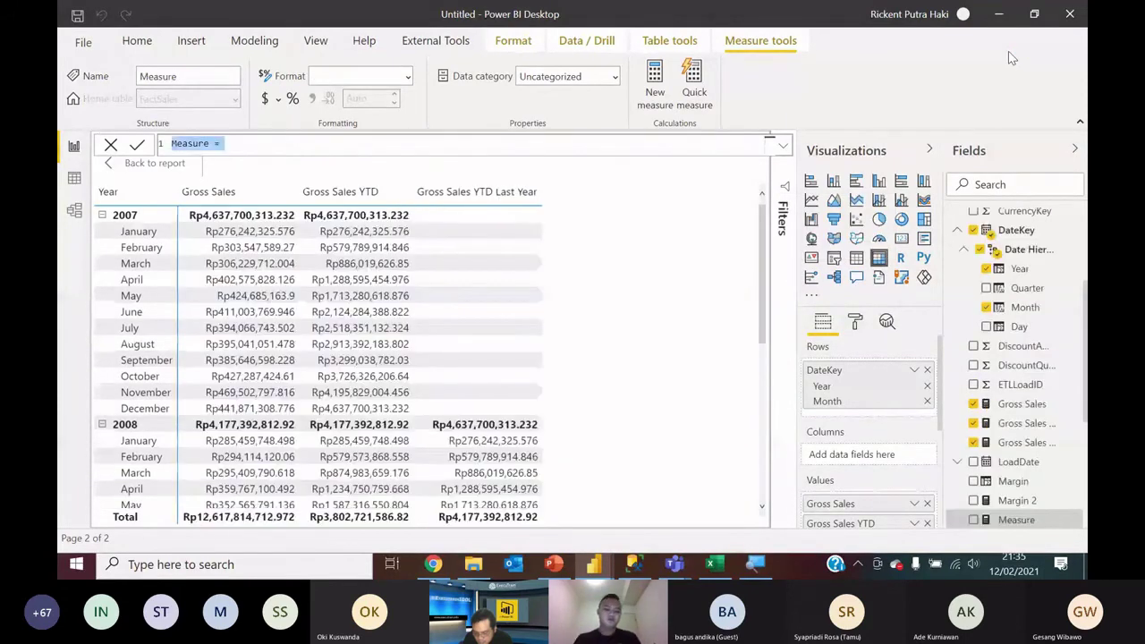
type("Diff")
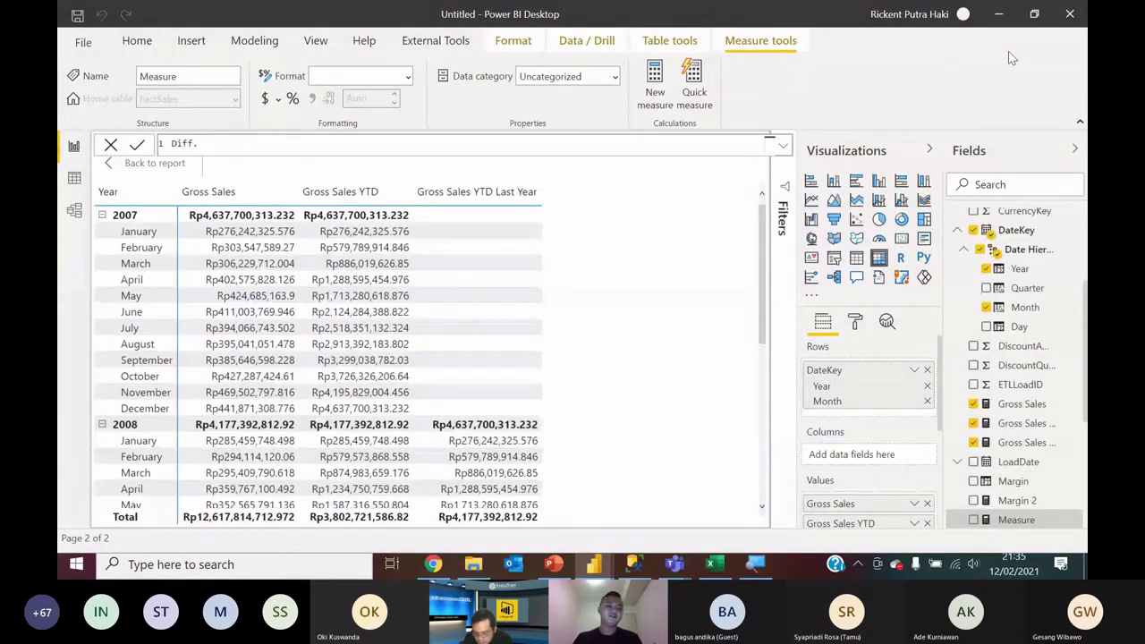
type(". Current f")
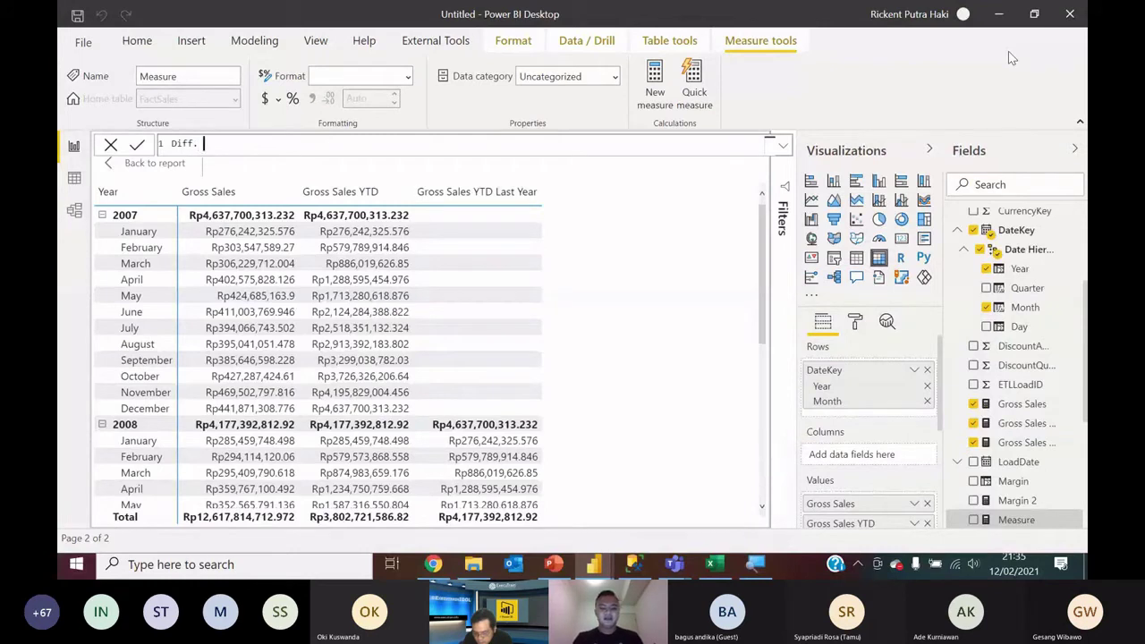
type("rom")
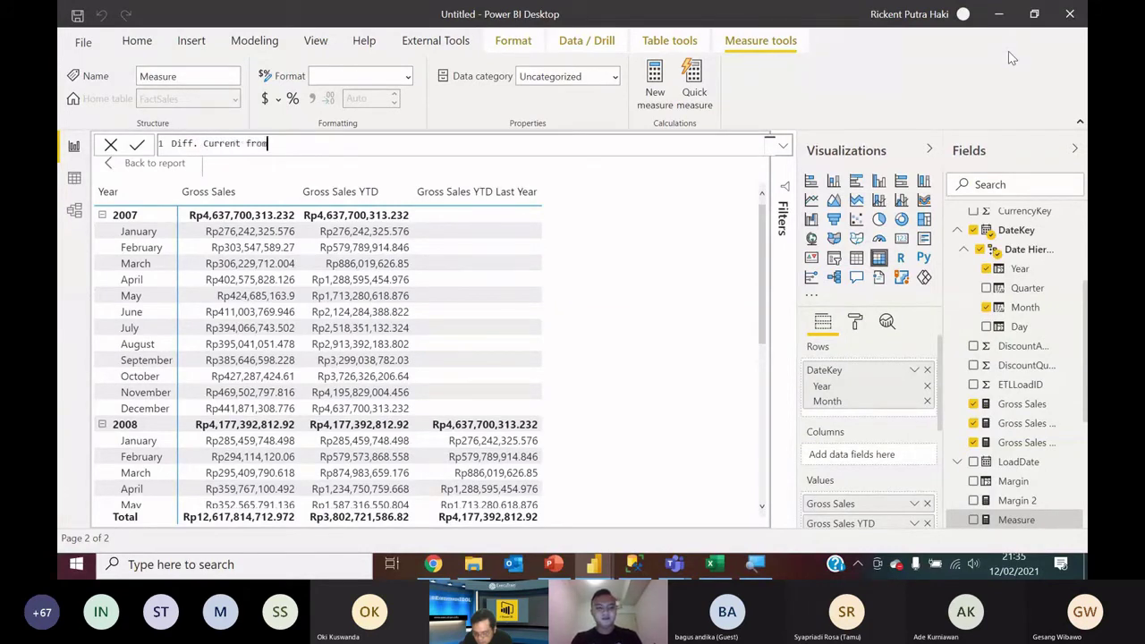
type(" Last Yea")
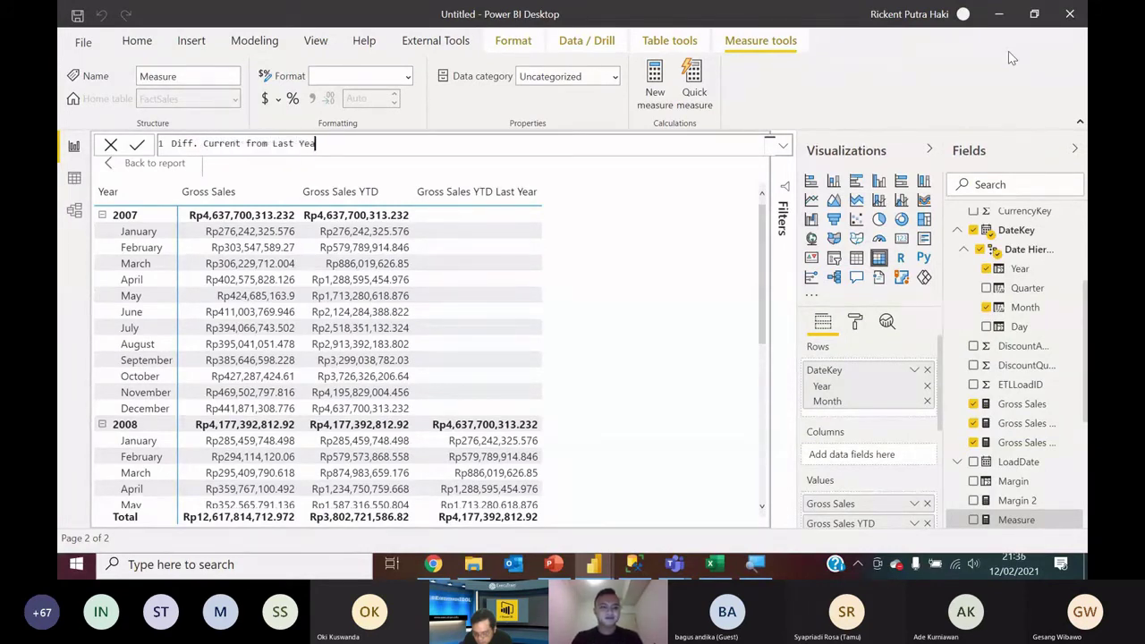
type("r = ")
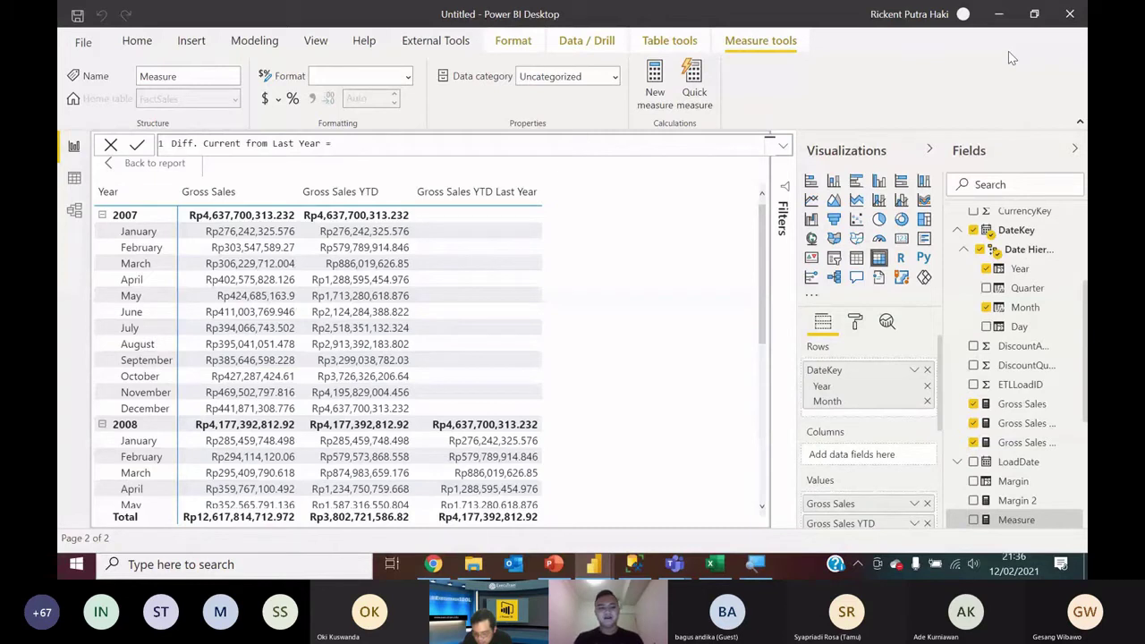
Step: Define the new measure as [Gross Sales YTD] - [Gross Sales YTD Last Year] and commit the formula
type("ytd")
key("Down")
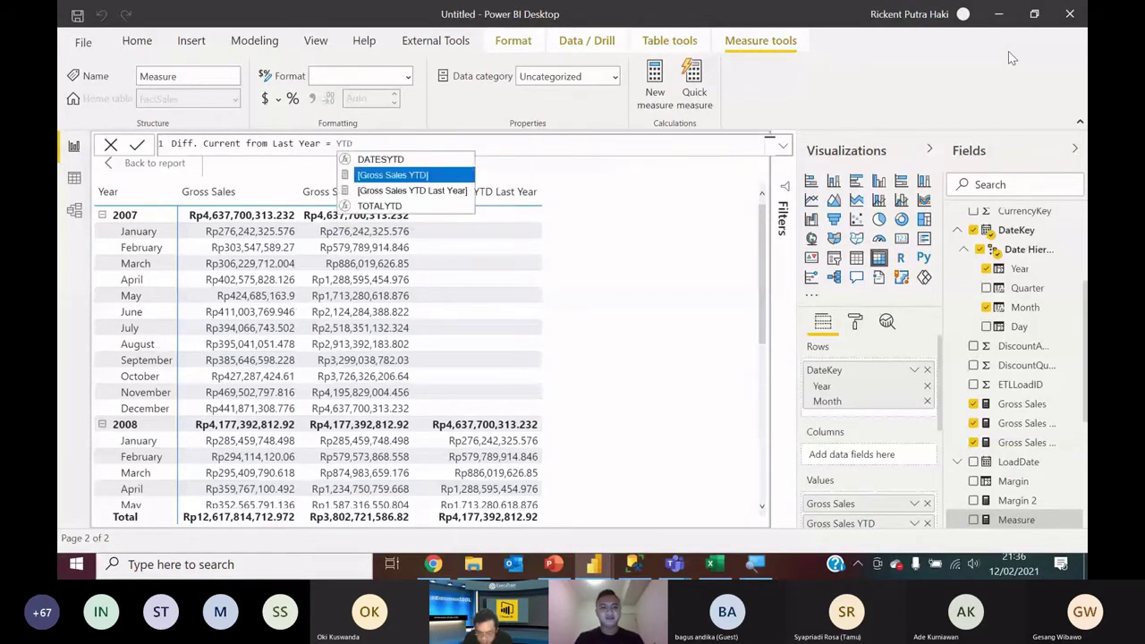
key("Tab")
type("- ")
type("last")
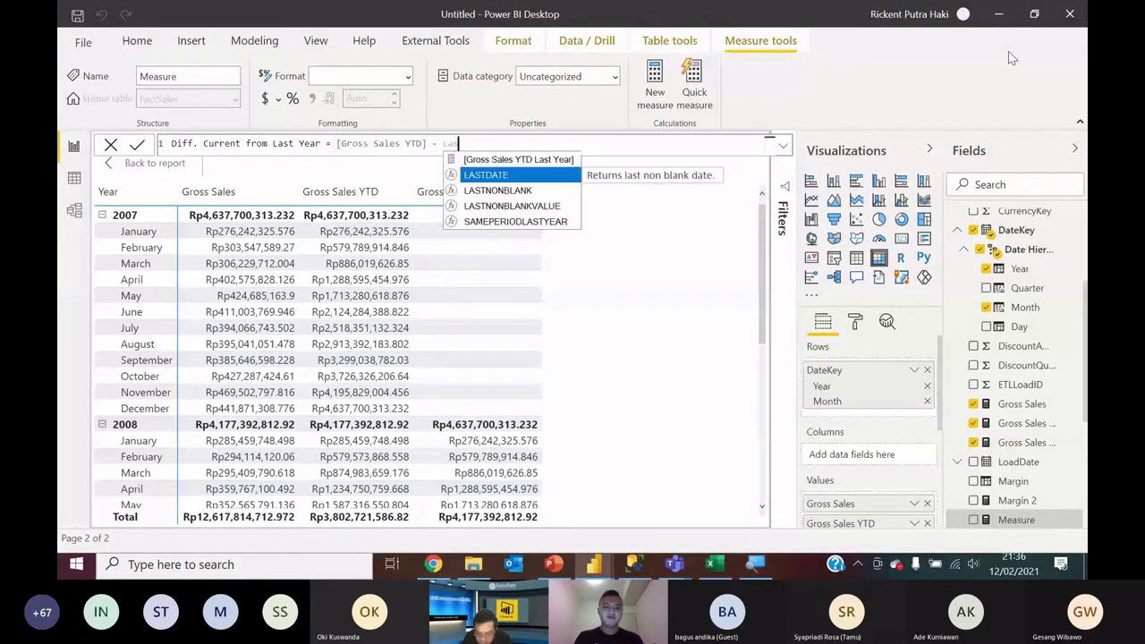
key("Up")
key("Tab")
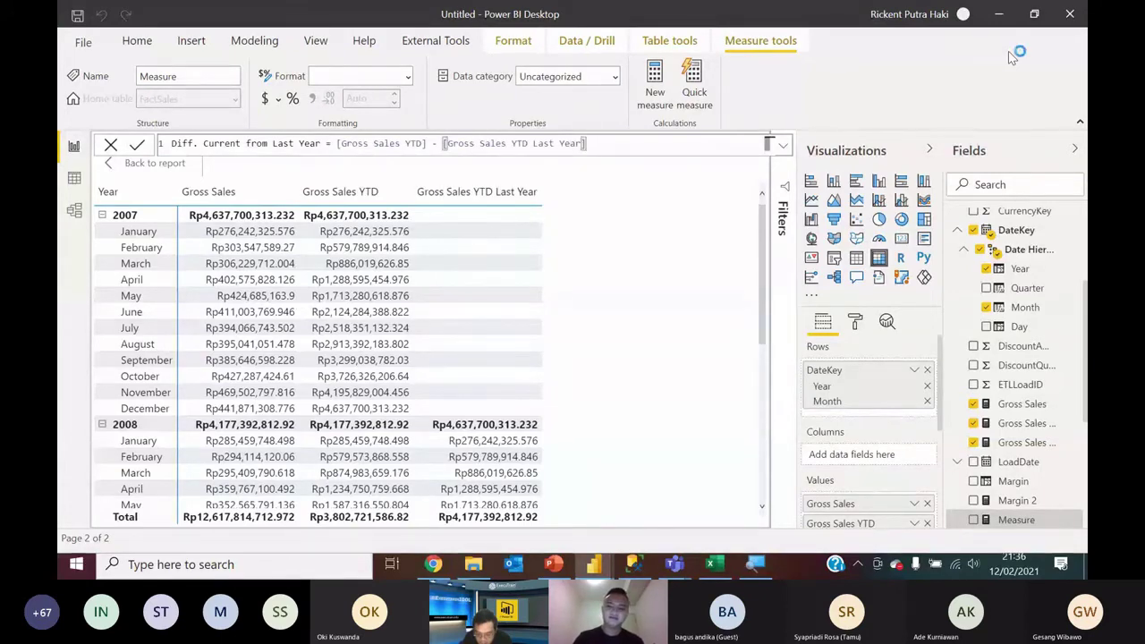
key("Return")
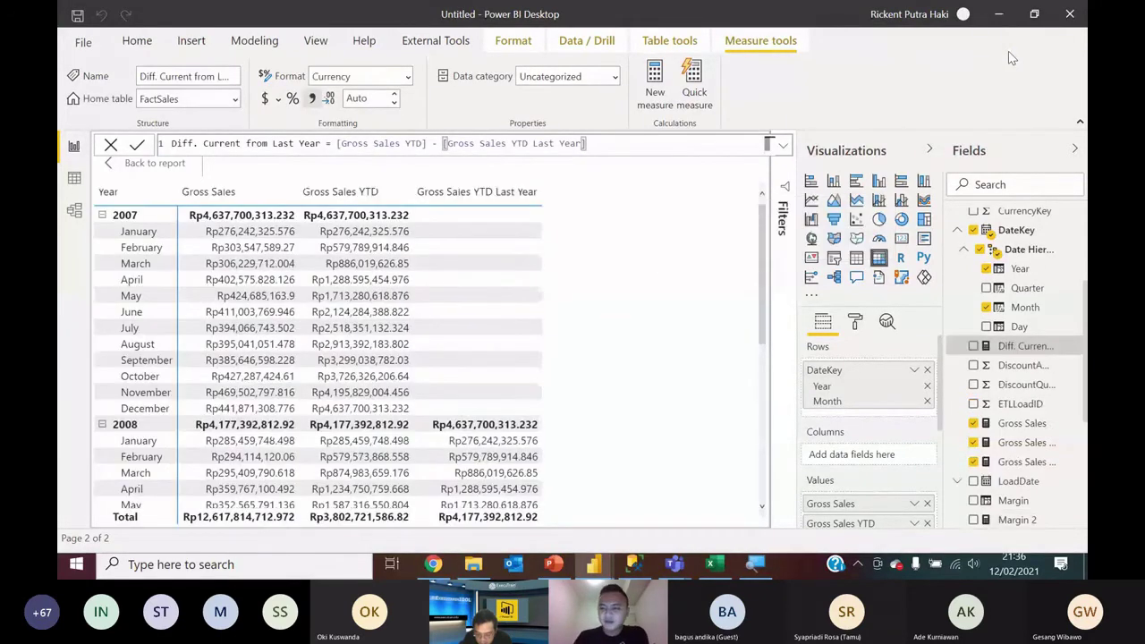
Step: Add the Diff. Current from Last Year measure to the matrix and check its 2007 and 2008 monthly values
left_click(973, 347)
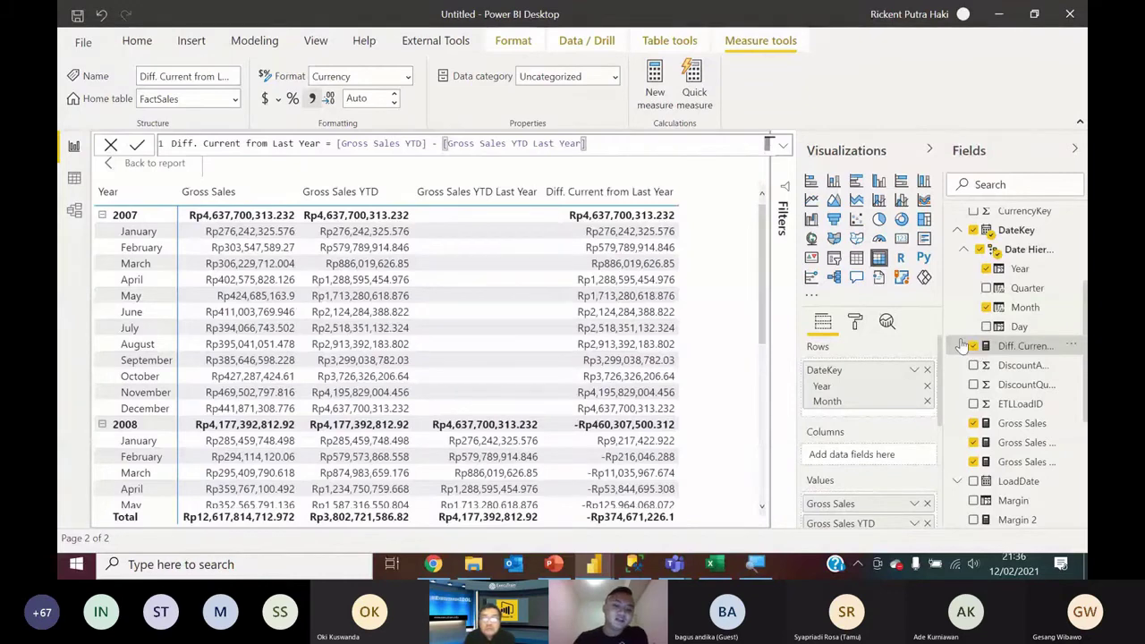
scroll(647, 414, "down", 2)
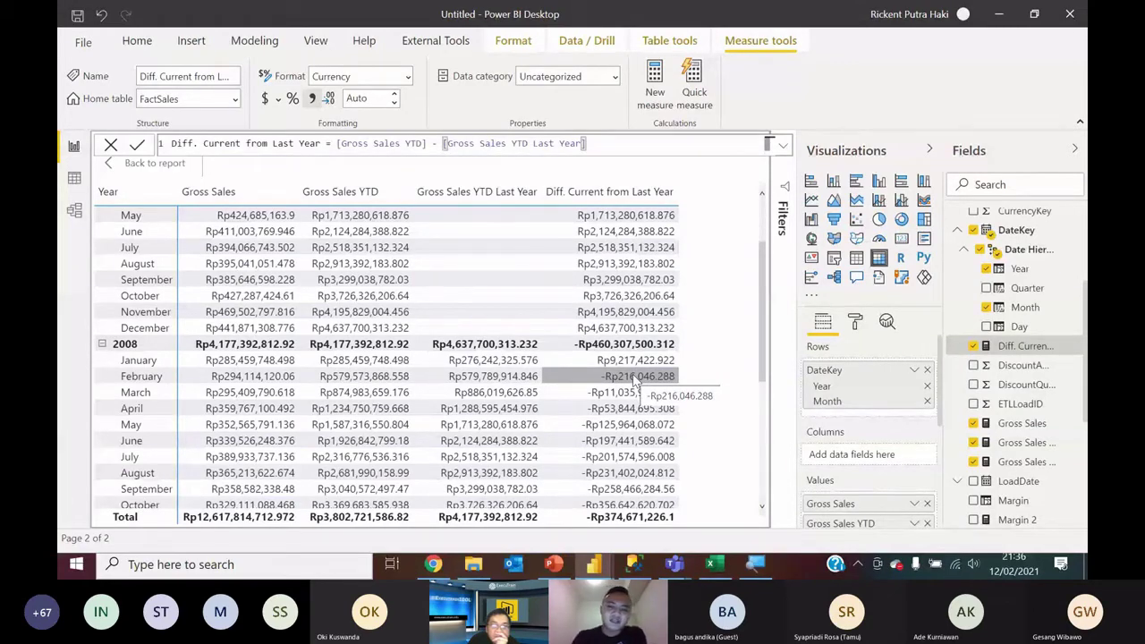
scroll(637, 380, "up", 3)
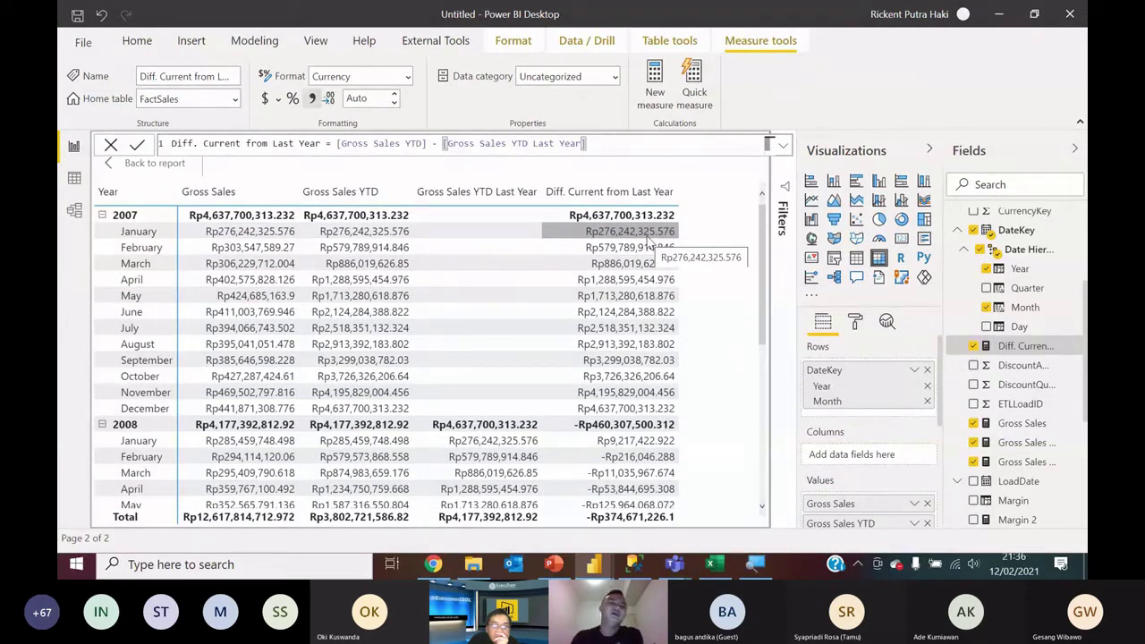
Step: Insert an IF before the subtraction in the Diff. Current from Last Year formula, testing whether [Gross Sales YTD Last Year] = 0
left_click(333, 147)
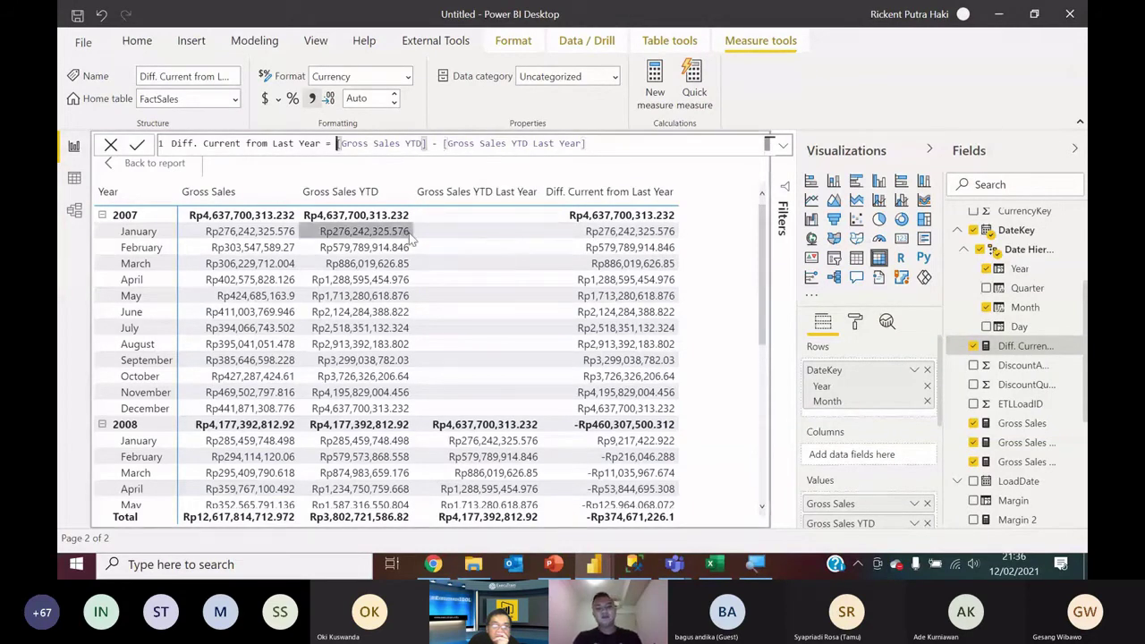
type("IF(")
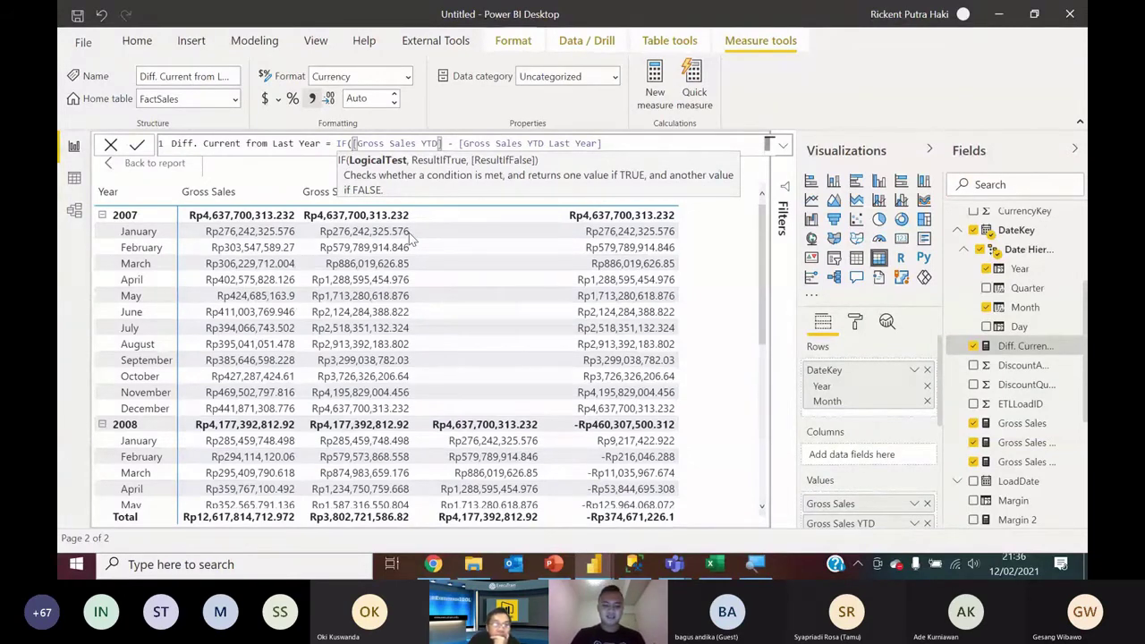
type("Last")
key("Up")
key("Tab")
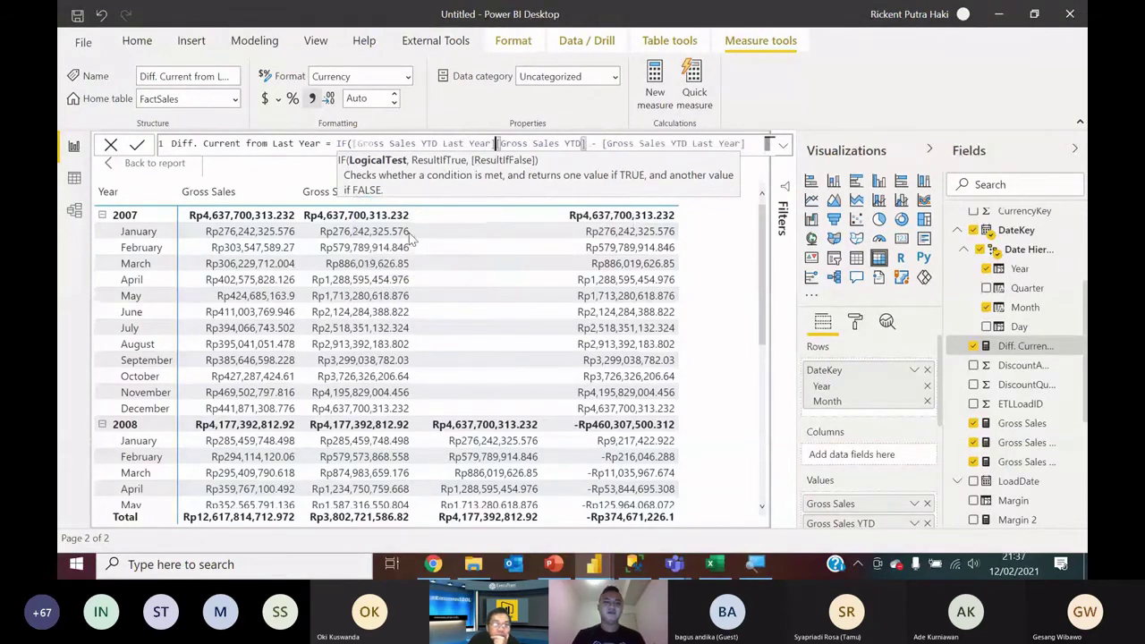
type("= 0")
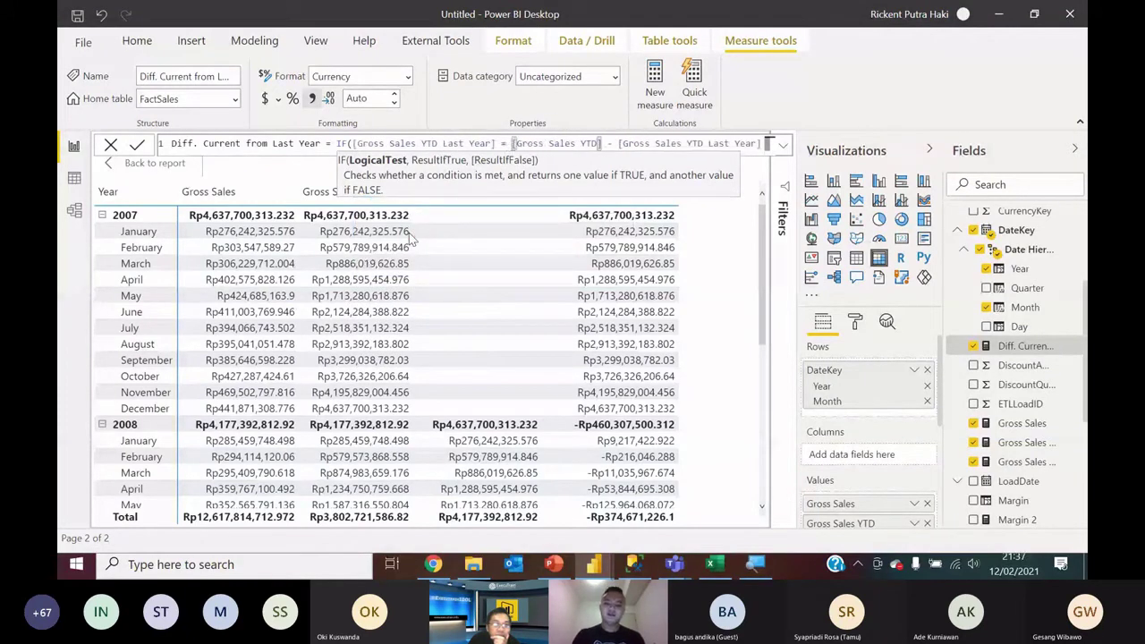
type(", ")
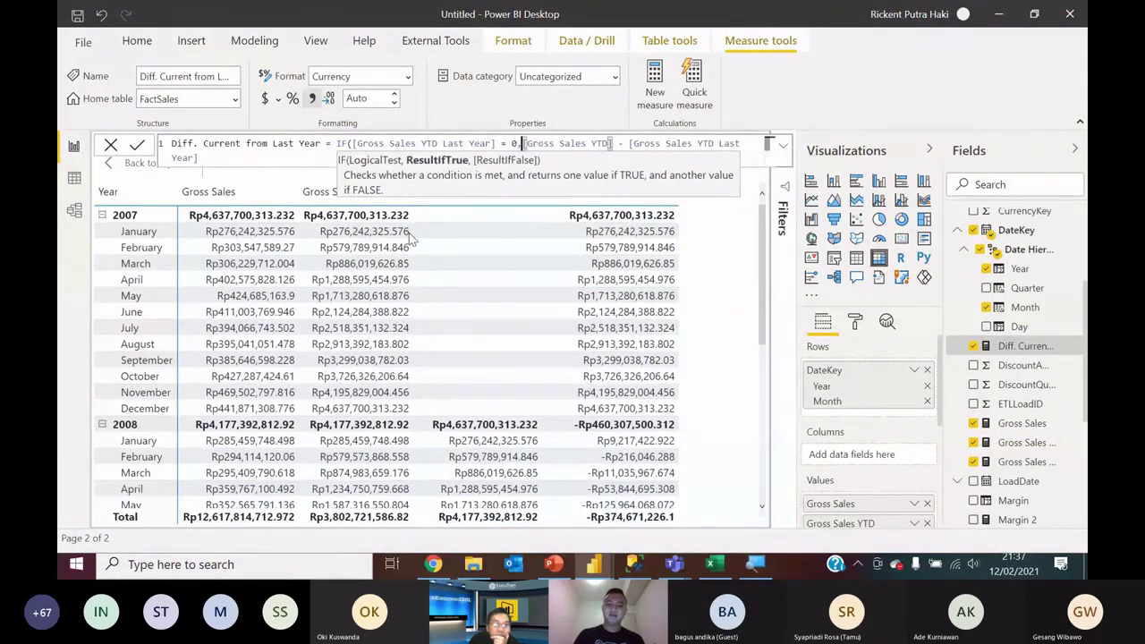
Step: Make the IF return BLANK() when true and the existing subtraction when false, close the parenthesis, and commit the formula
type("BL")
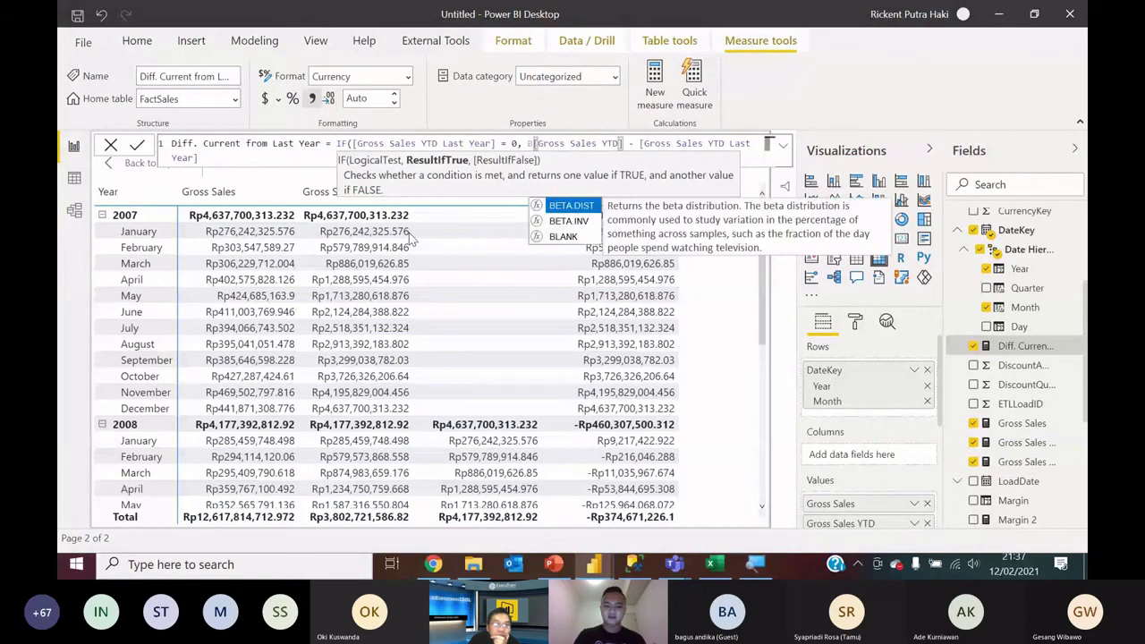
type("ANK()")
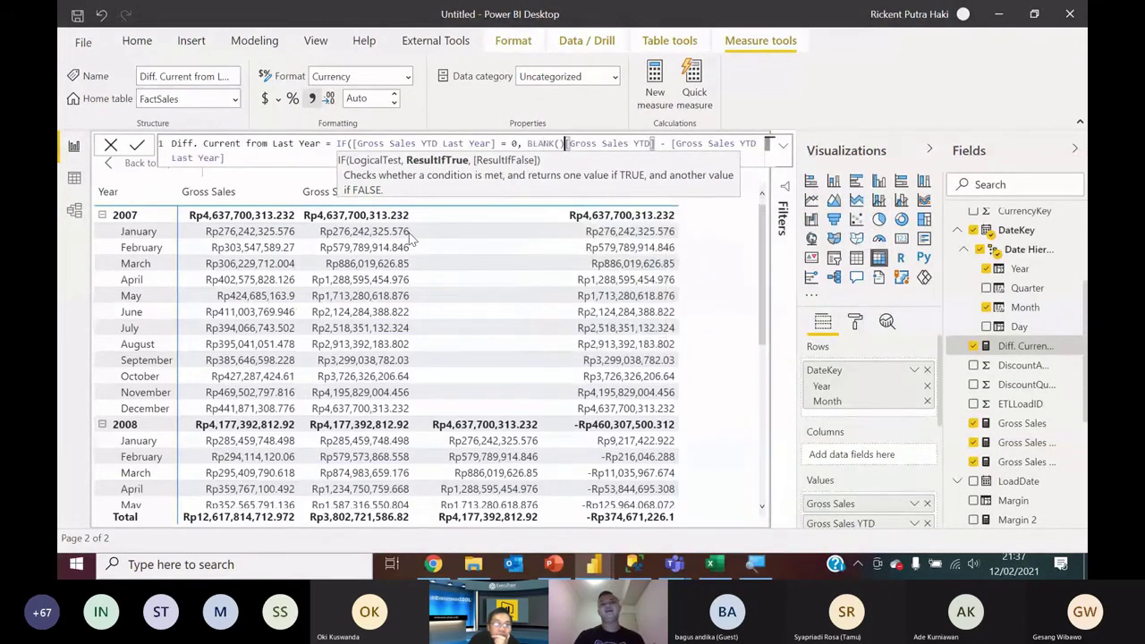
type(",")
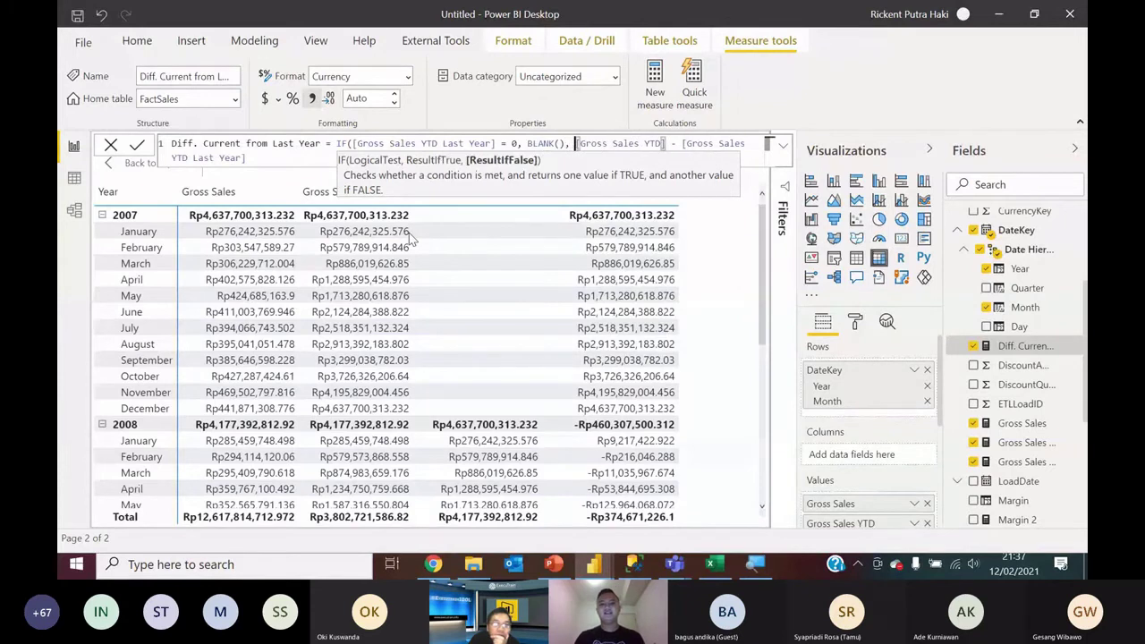
key("ctrl+End")
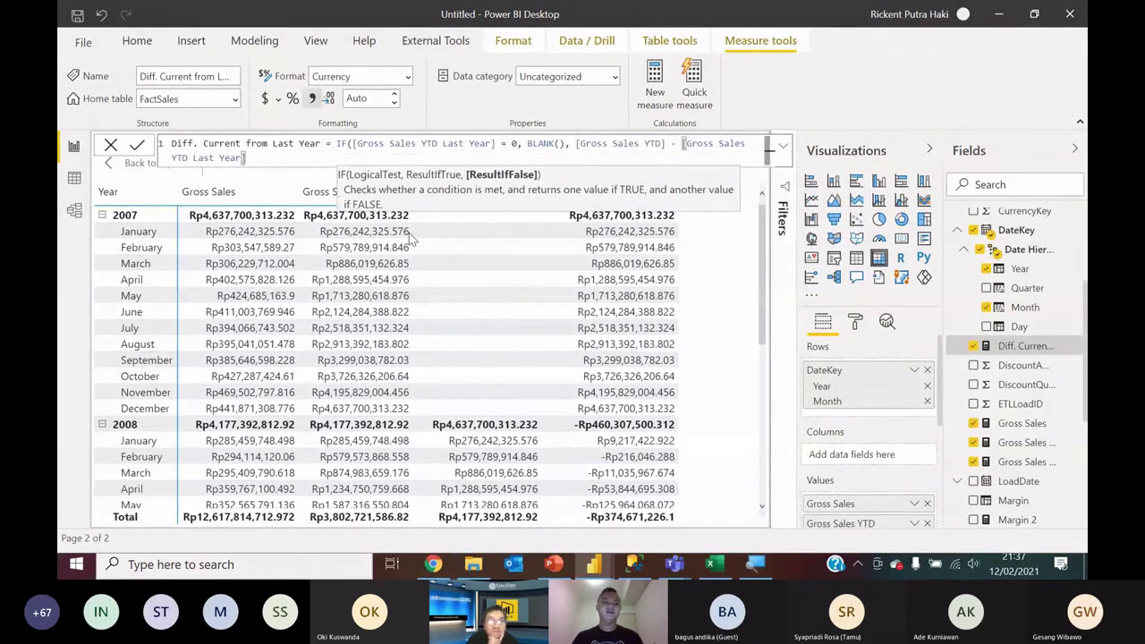
type(")")
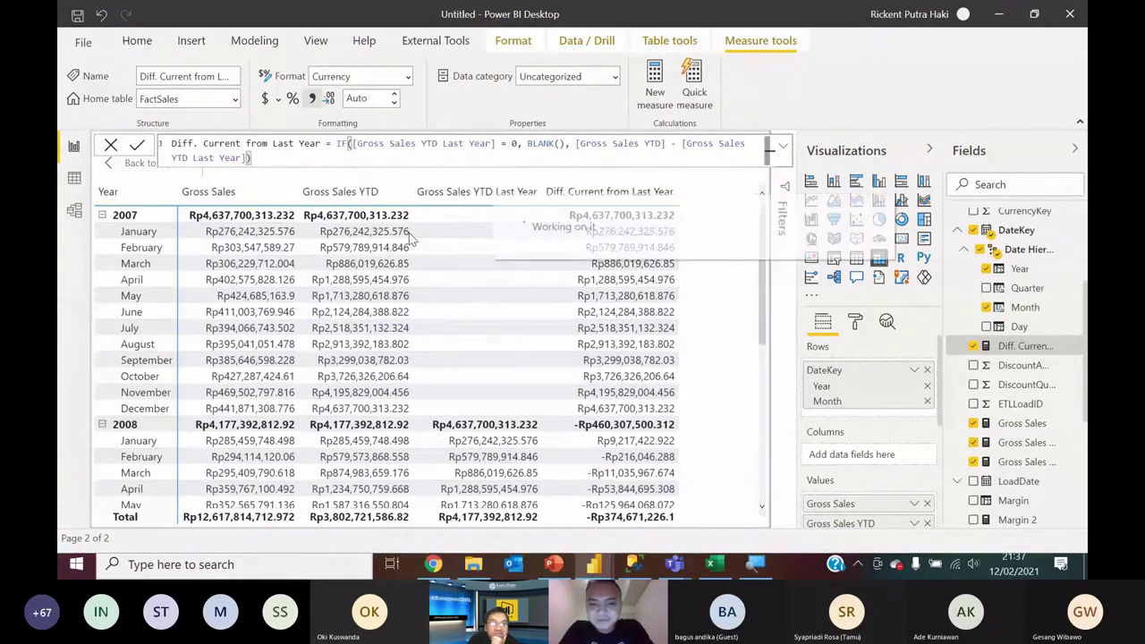
key("Return")
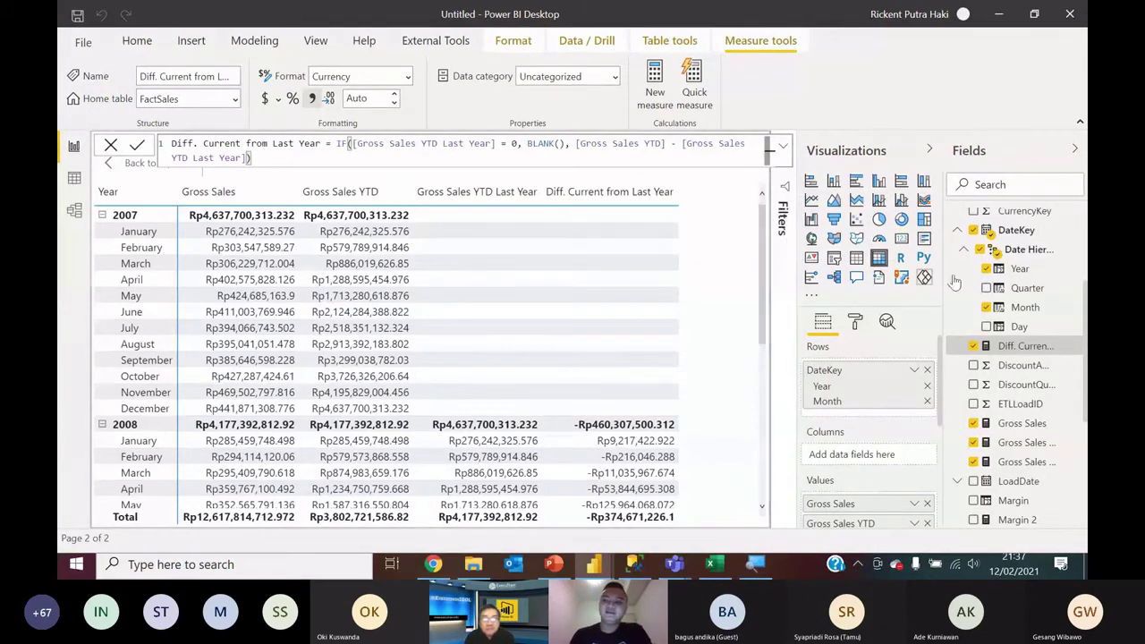
Step: Create another measure in the FactSales table named "Diff %"
scroll(1015, 295, "up", 4)
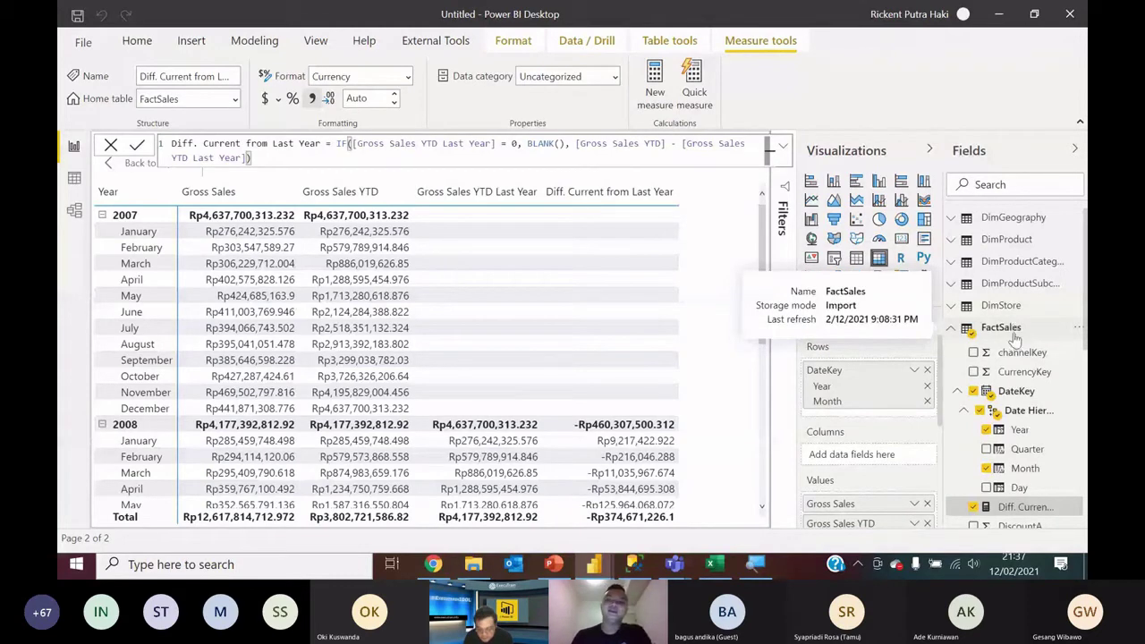
right_click(1013, 331)
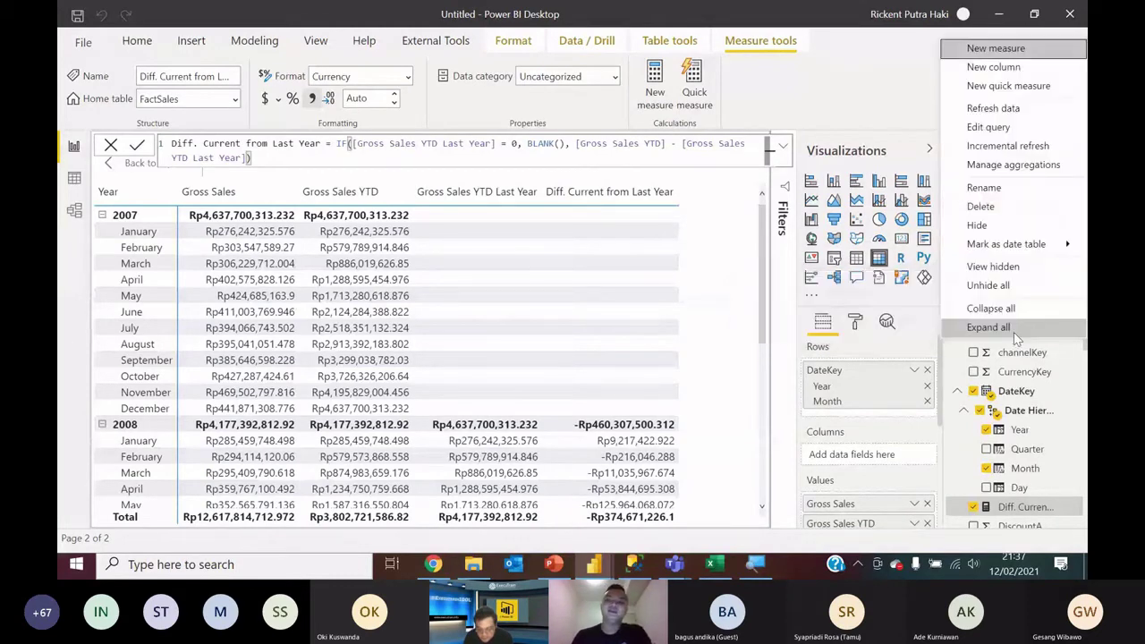
left_click(985, 52)
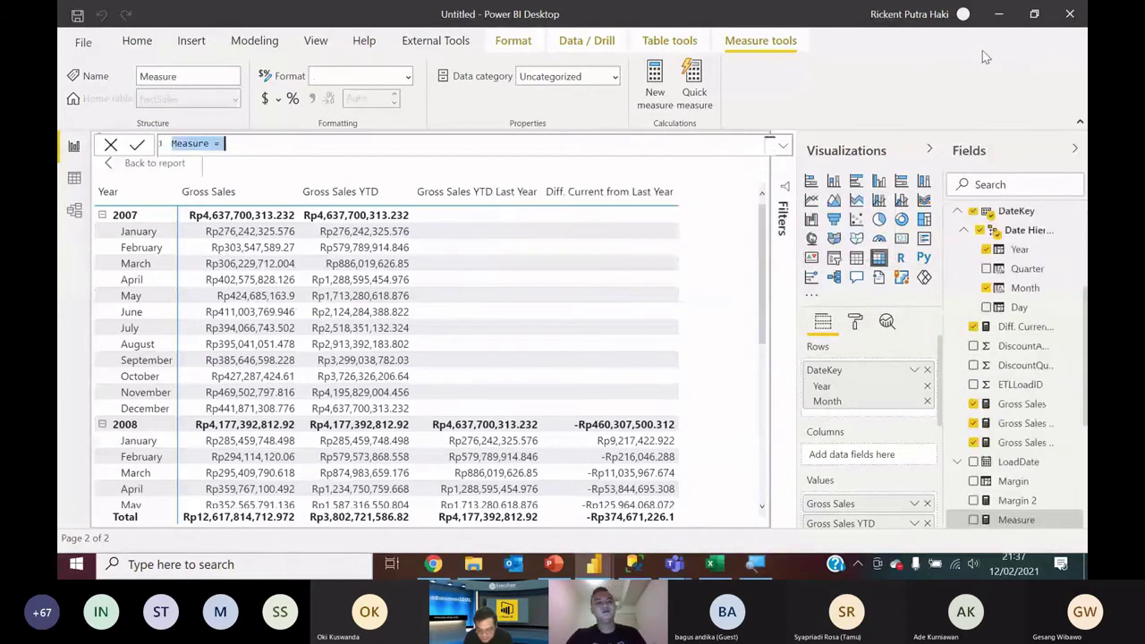
type("D")
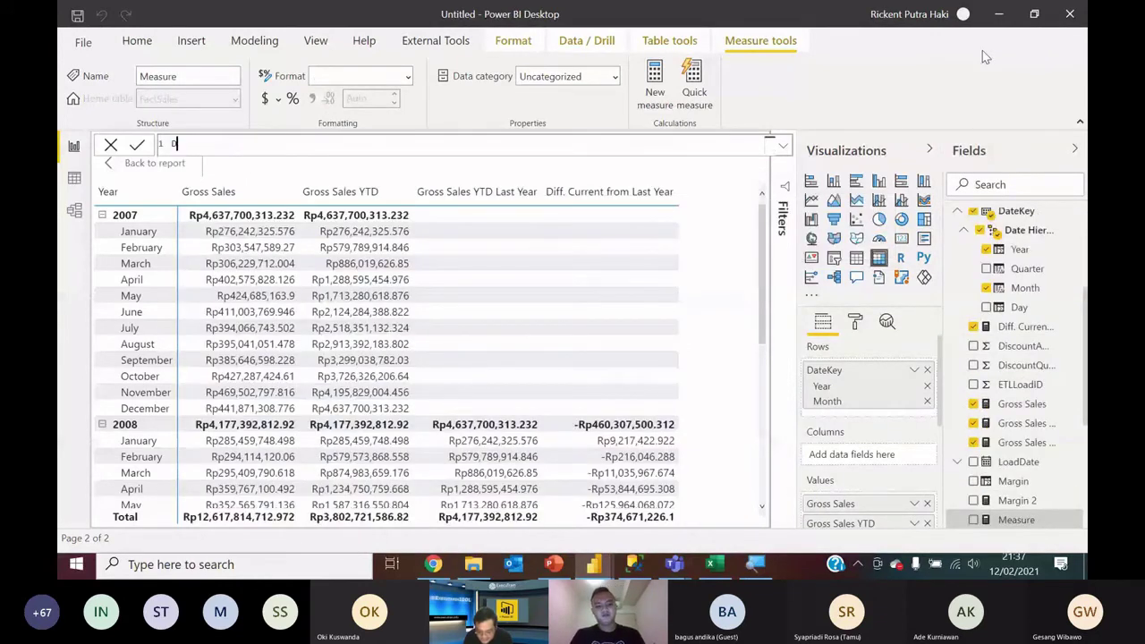
type("iff ")
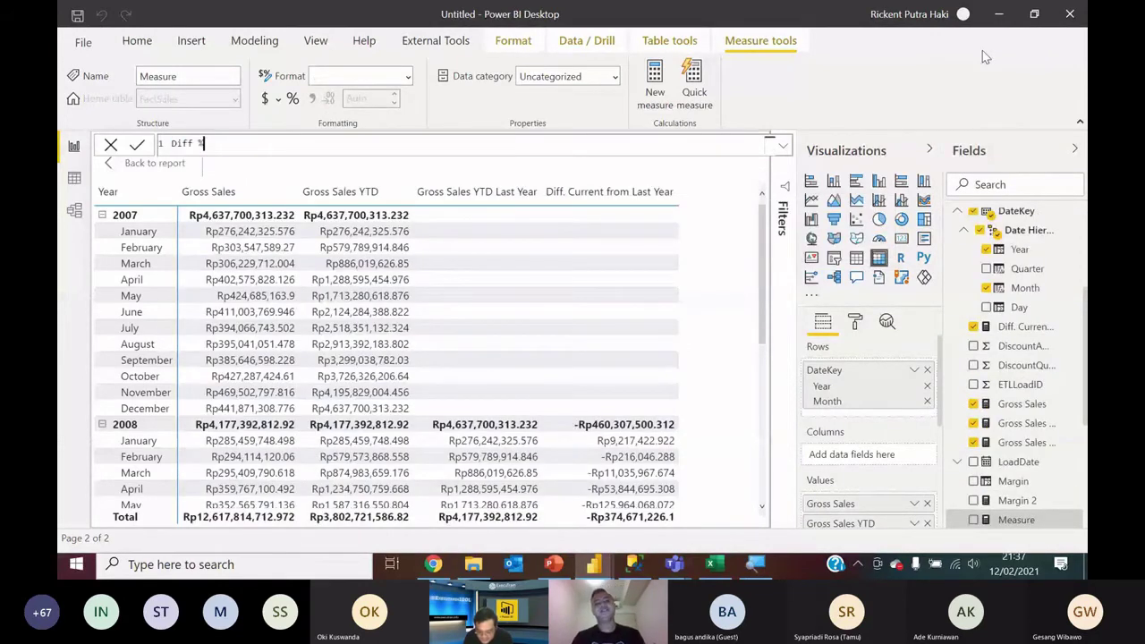
type("% = ")
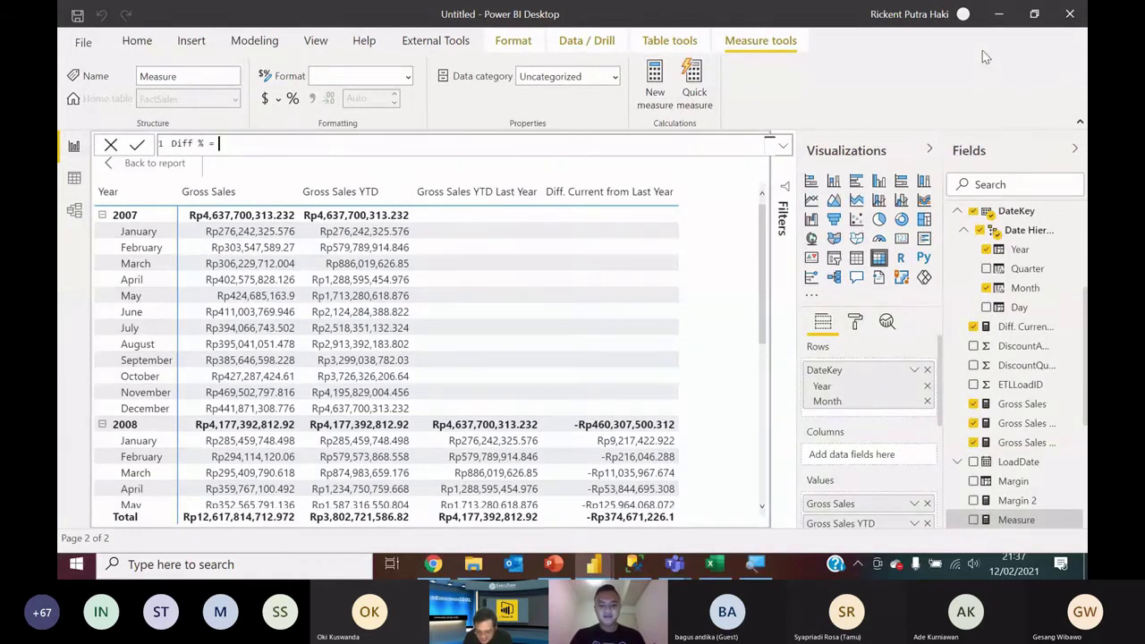
Step: Define Diff % as [Diff. Current from Last Year] / [Gross Sales YTD Last Year] and commit the formula
type("dif")
key("Tab")
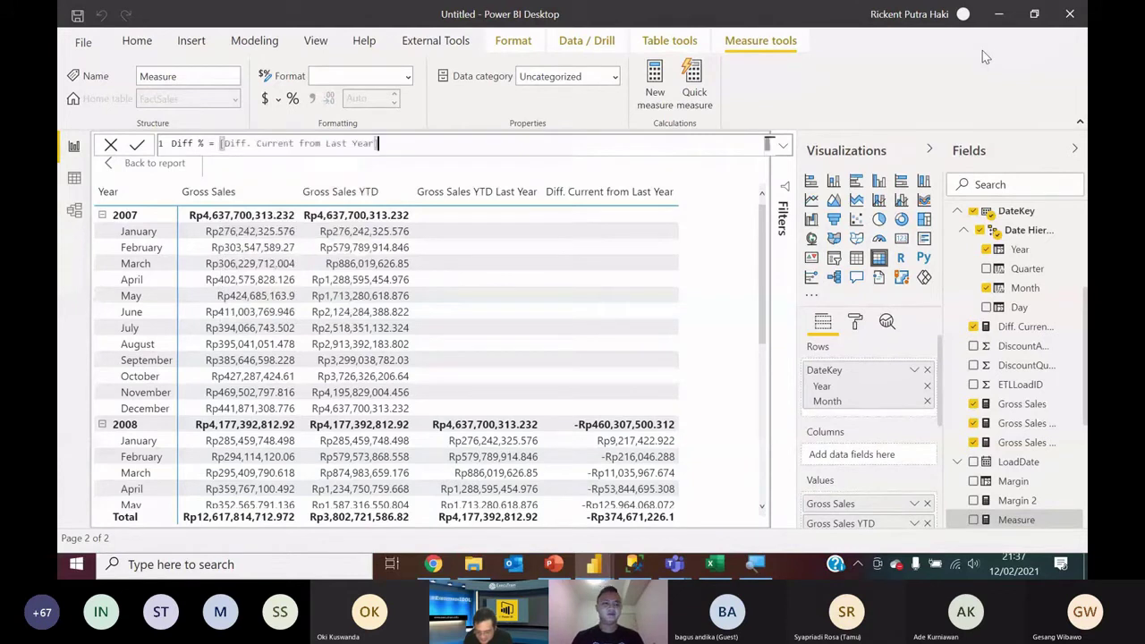
type("/ Last")
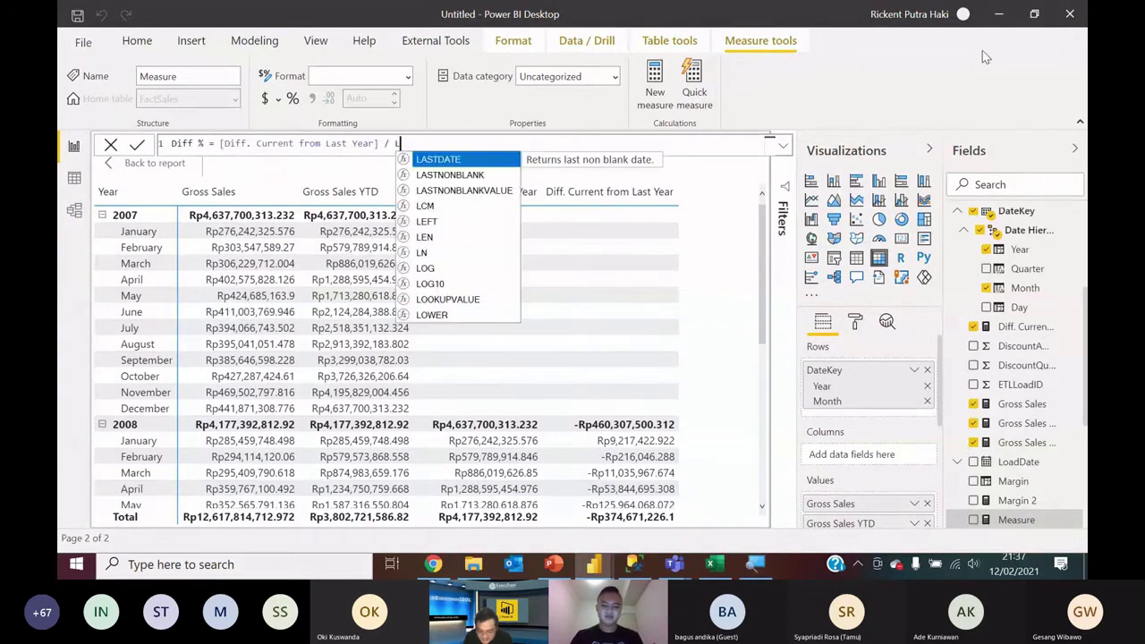
key("Up")
key("Up")
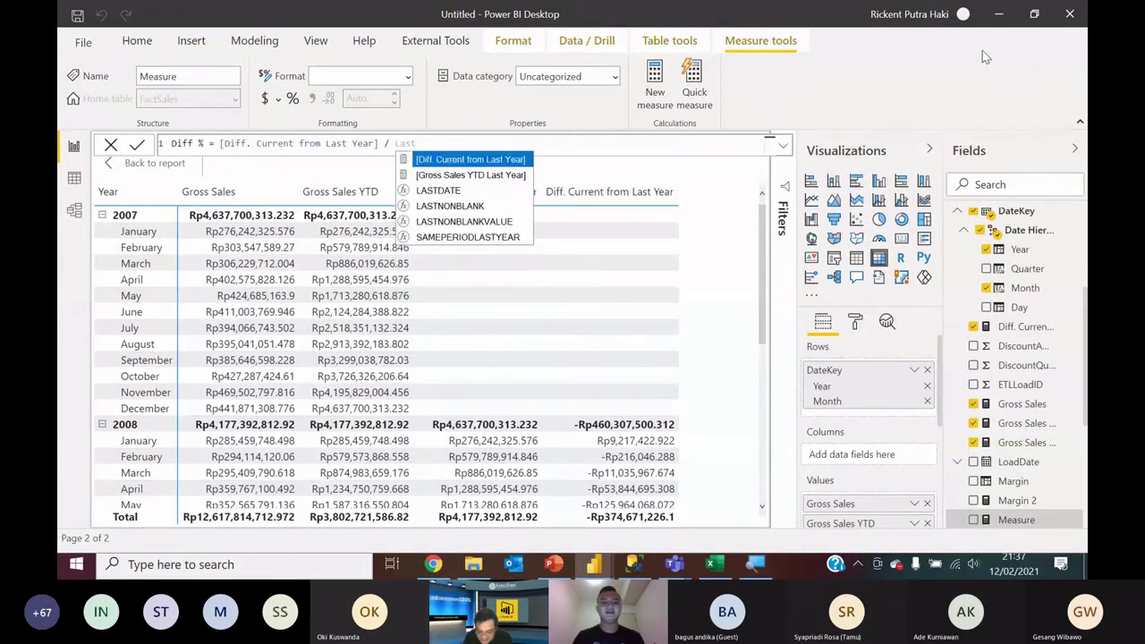
key("Down")
key("Tab")
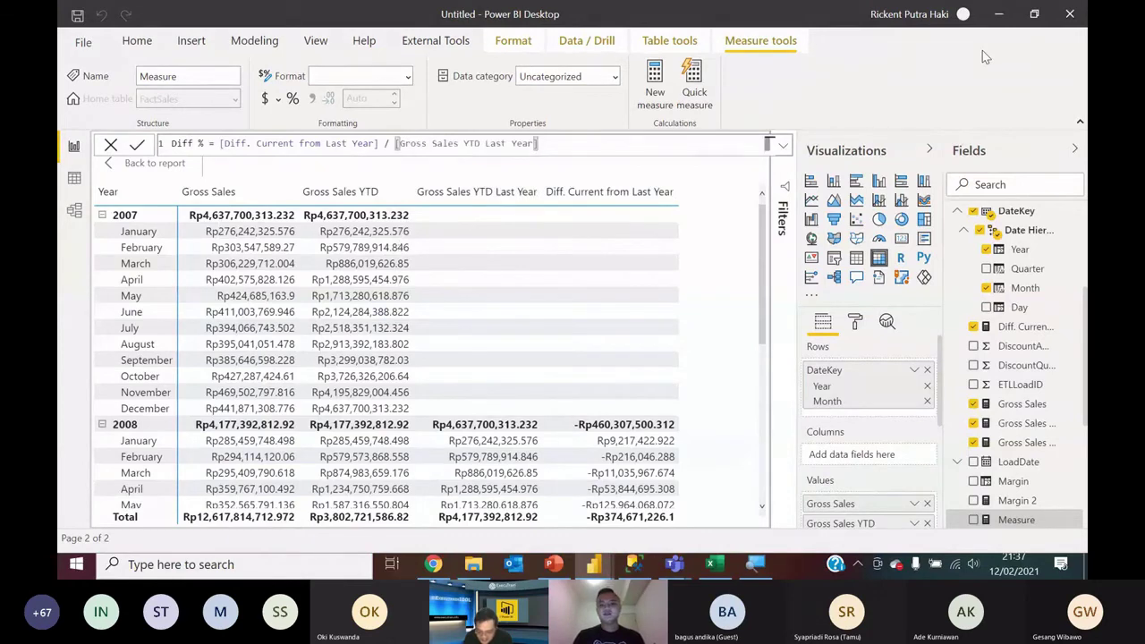
key("Return")
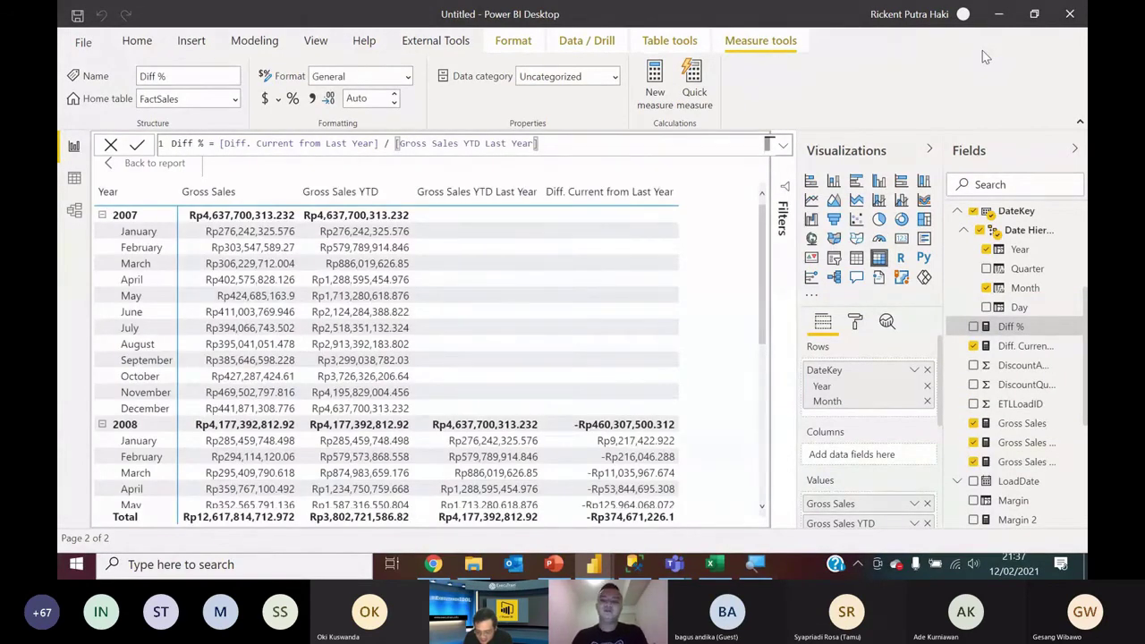
Step: Add the Diff % measure to the matrix and format it as a percentage
left_click(972, 327)
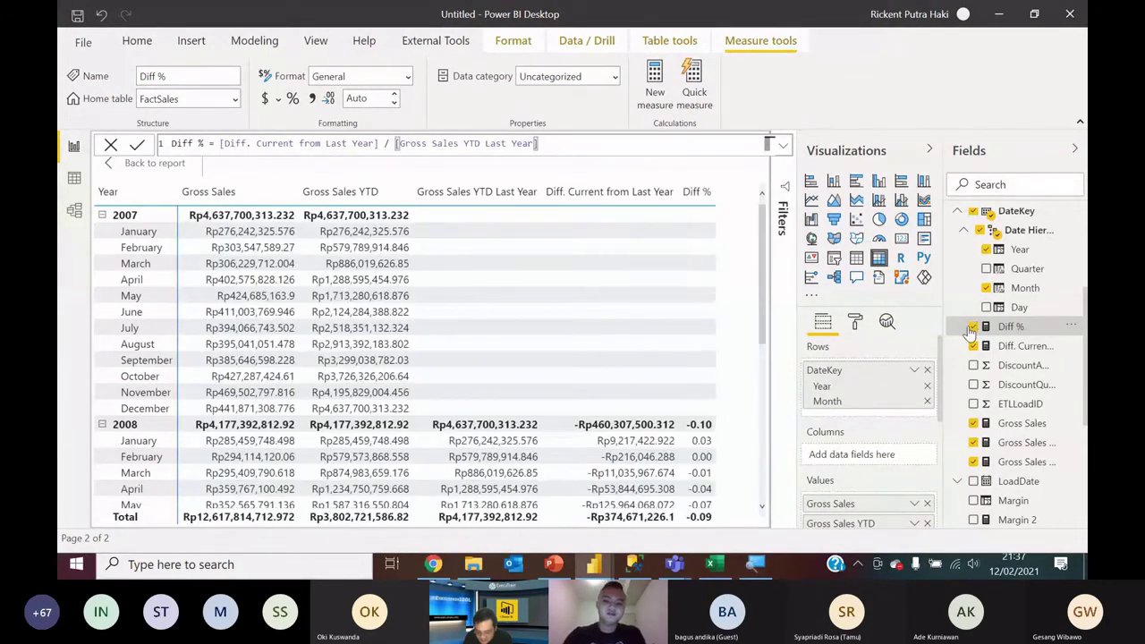
scroll(669, 406, "down", 2)
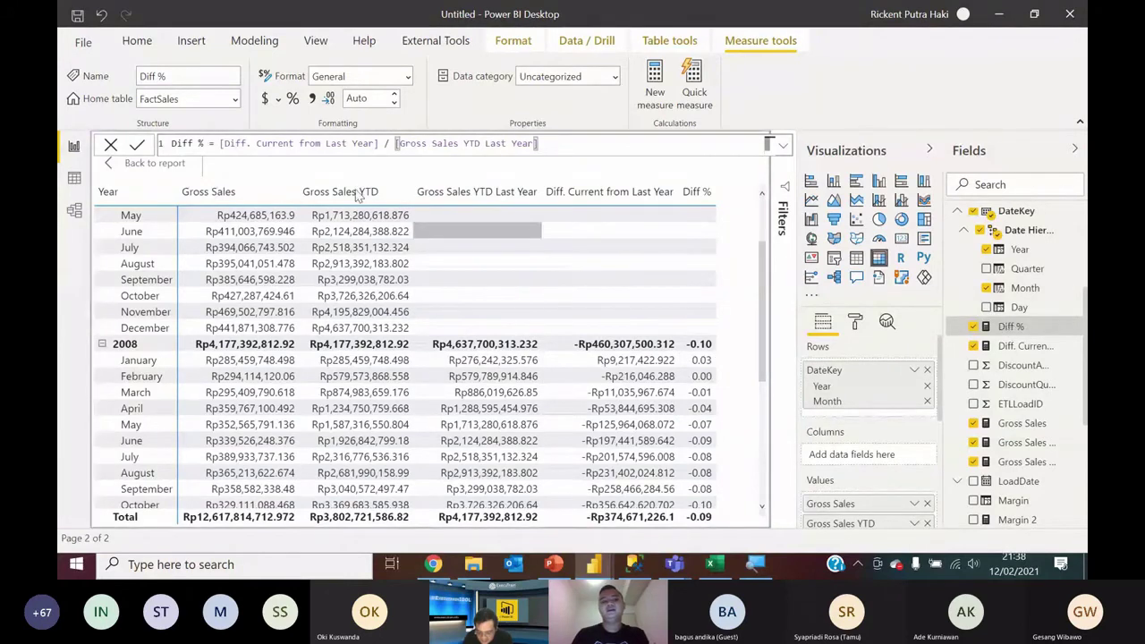
left_click(292, 98)
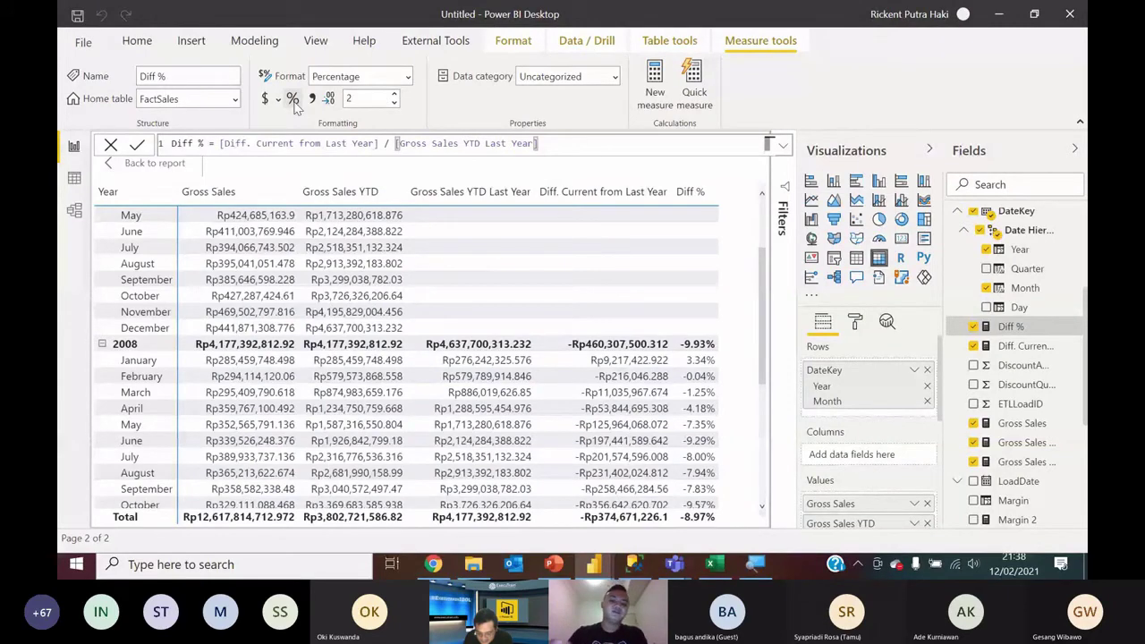
scroll(697, 361, "down", 5)
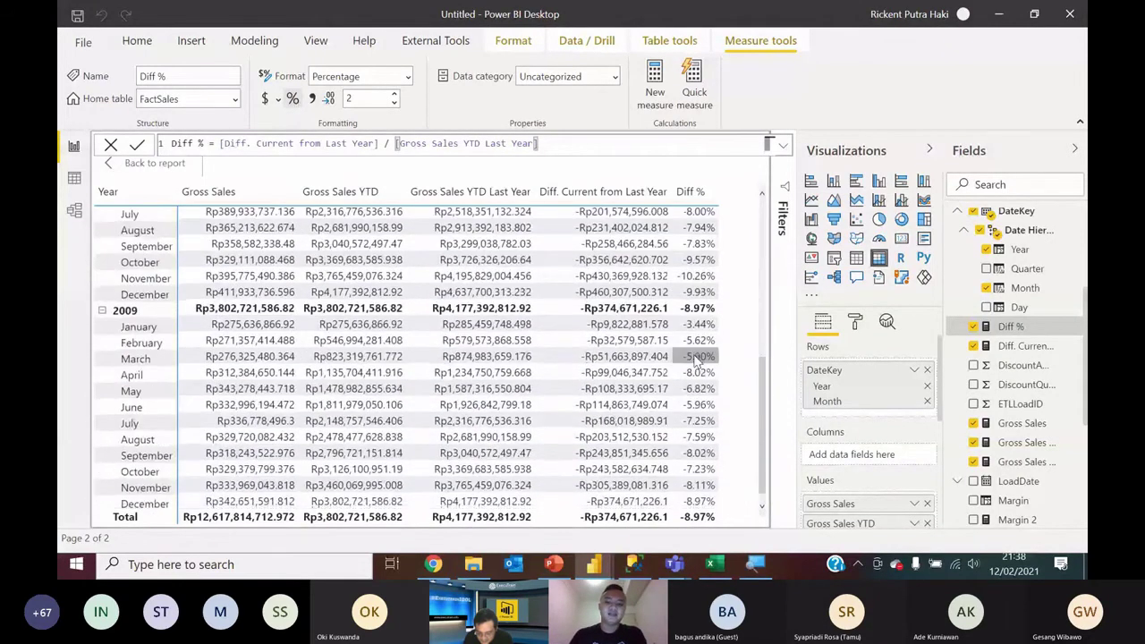
scroll(702, 394, "up", 5)
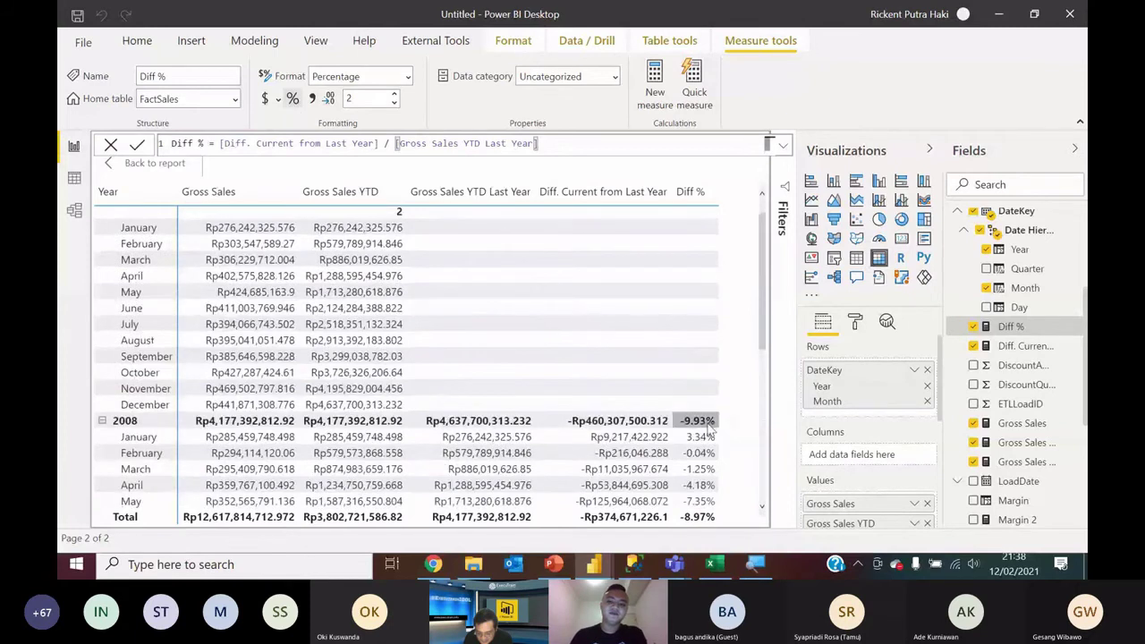
Step: Apply data bars as conditional formatting to the matrix's Diff % values, with the negative bar coloured red
scroll(865, 457, "down", 1)
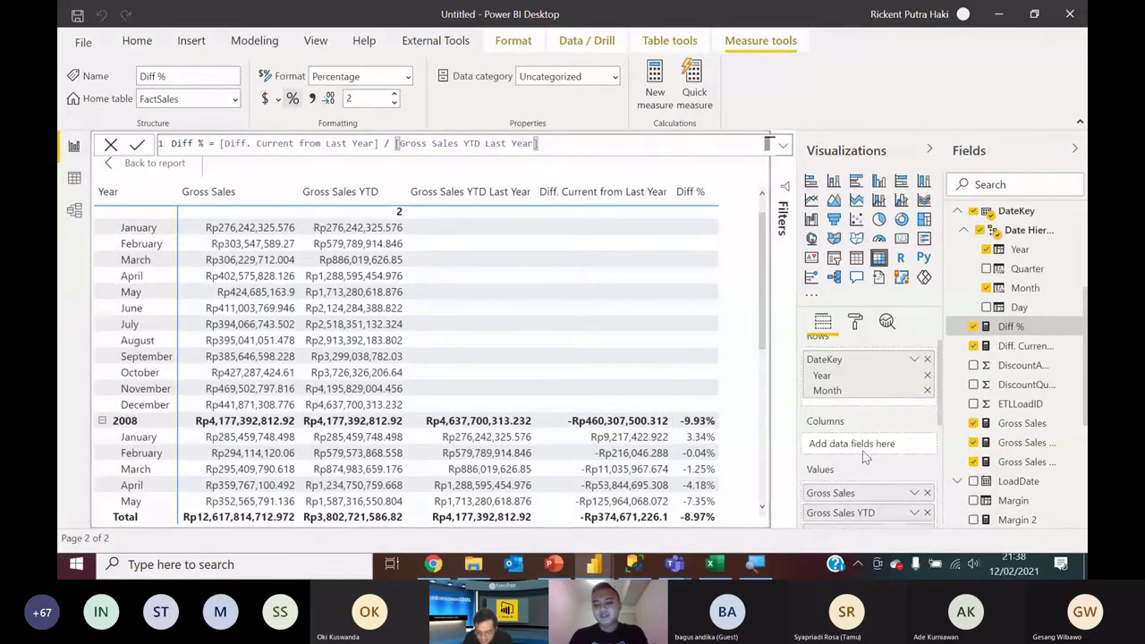
scroll(865, 457, "down", 2)
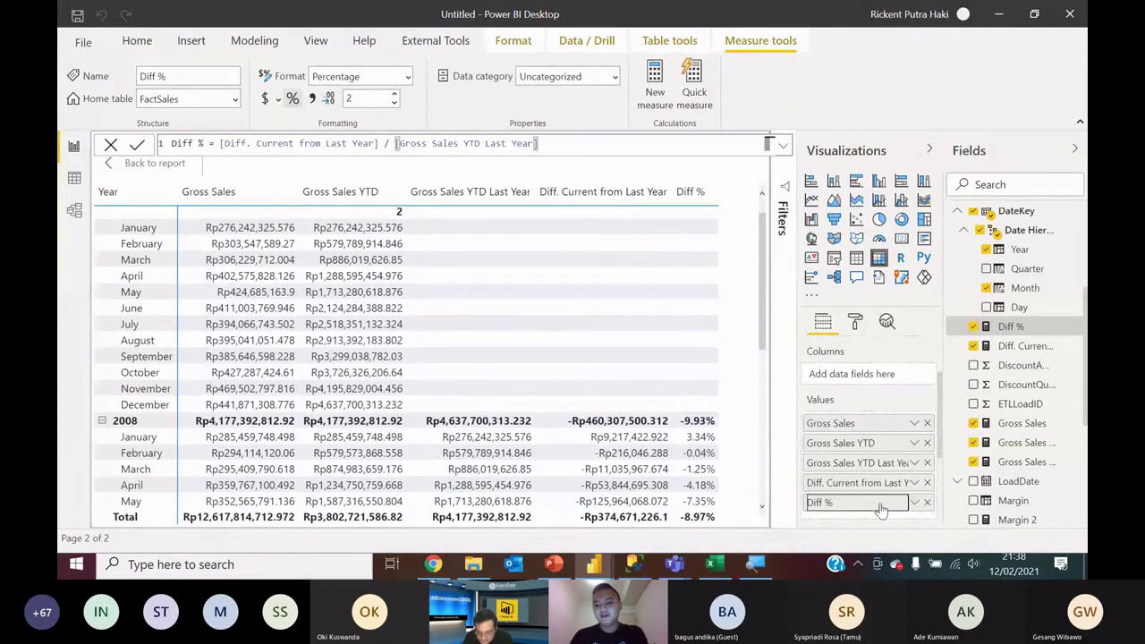
right_click(881, 508)
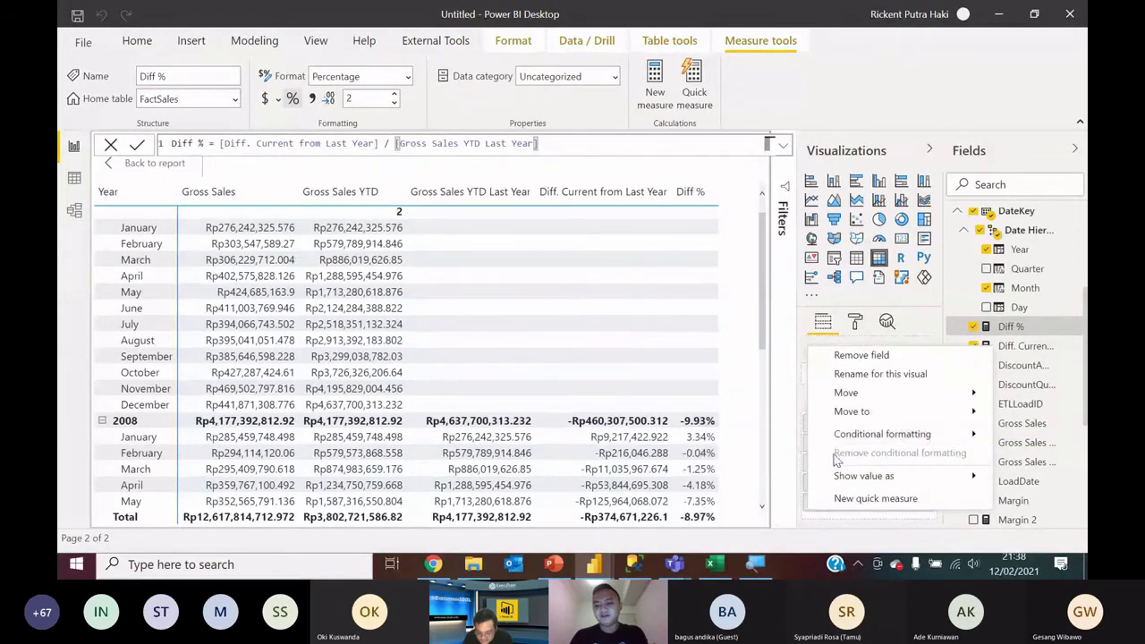
mouse_move(858, 434)
left_click(796, 471)
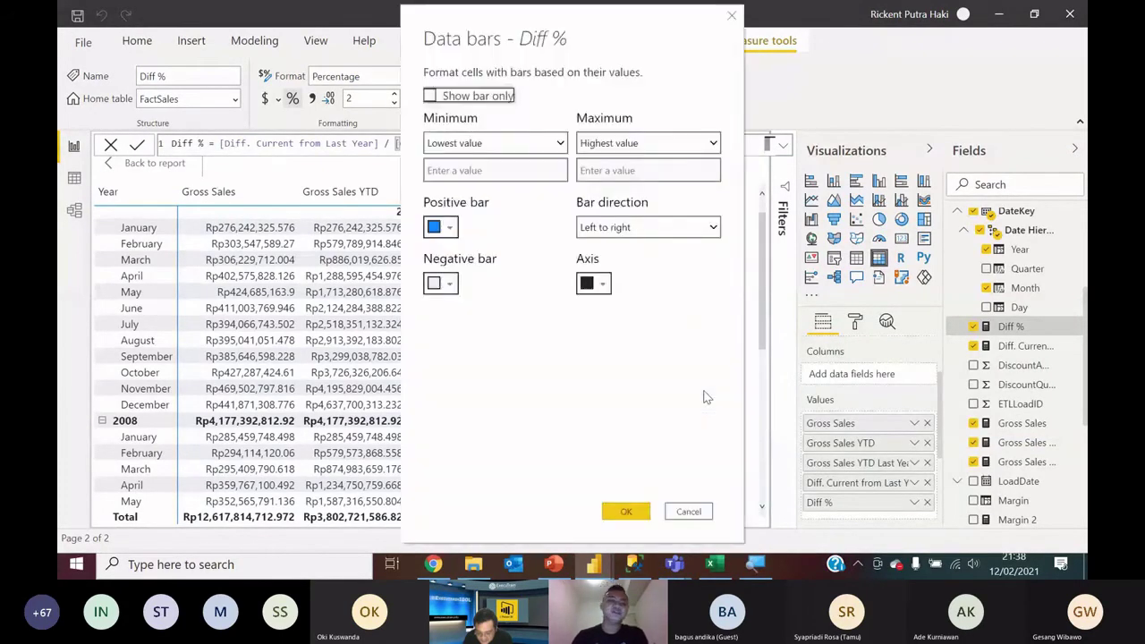
left_click(441, 283)
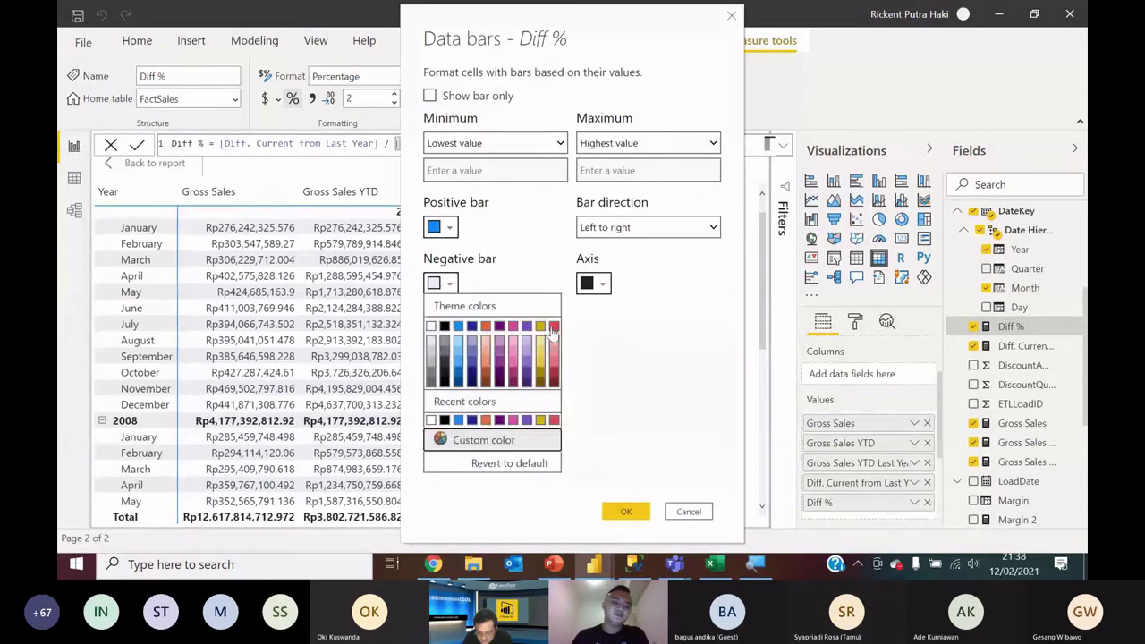
left_click(553, 327)
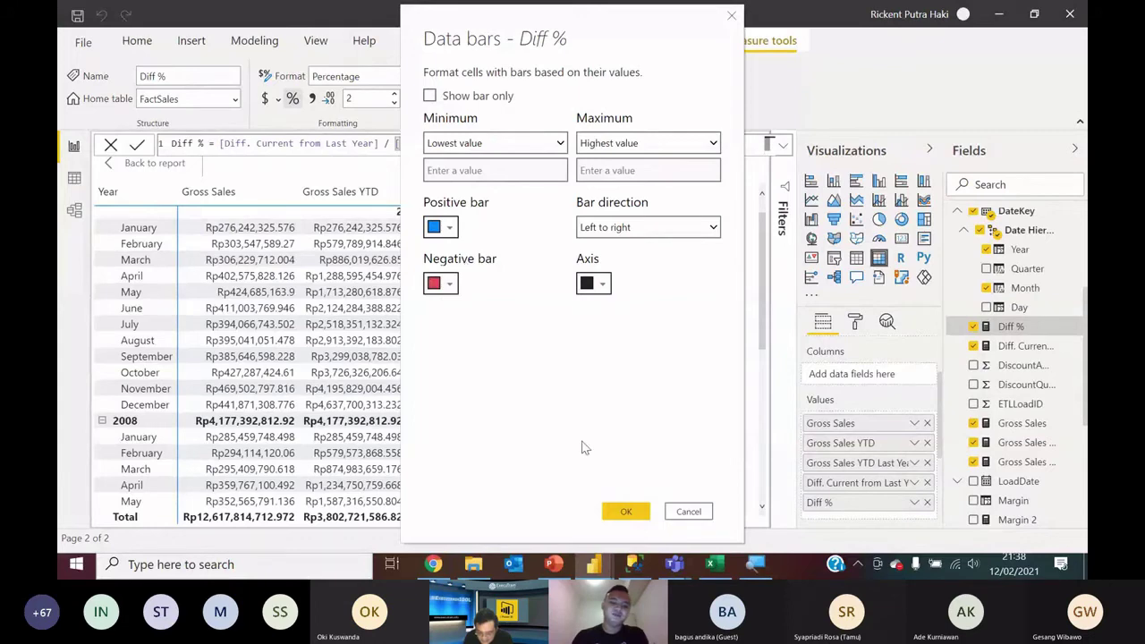
left_click(626, 512)
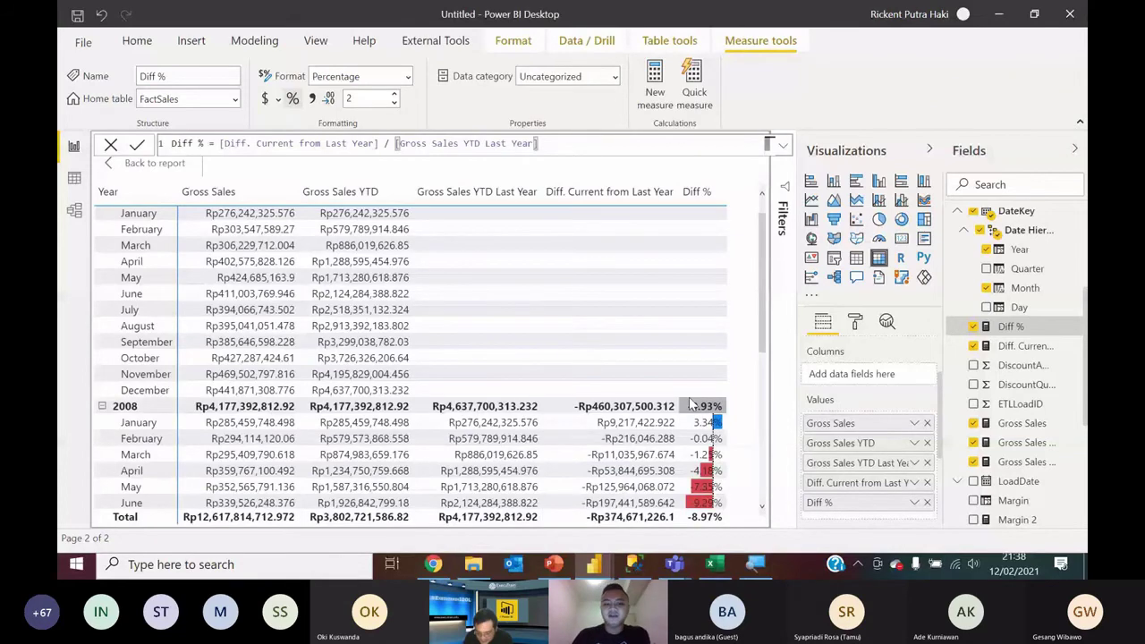
scroll(692, 405, "down", 3)
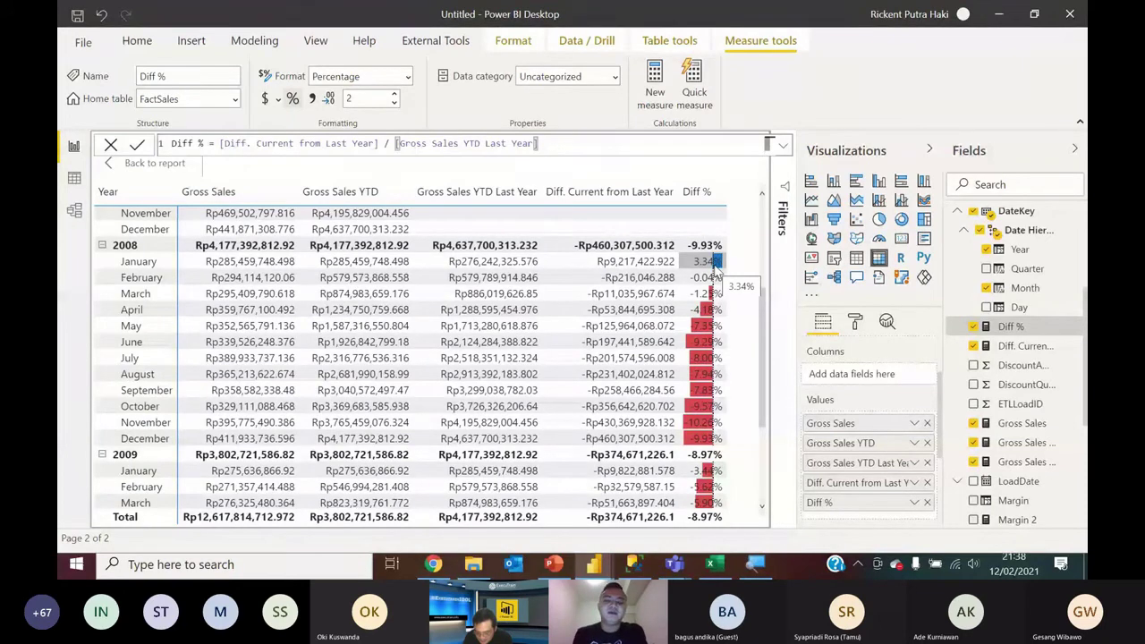
scroll(715, 268, "down", 3)
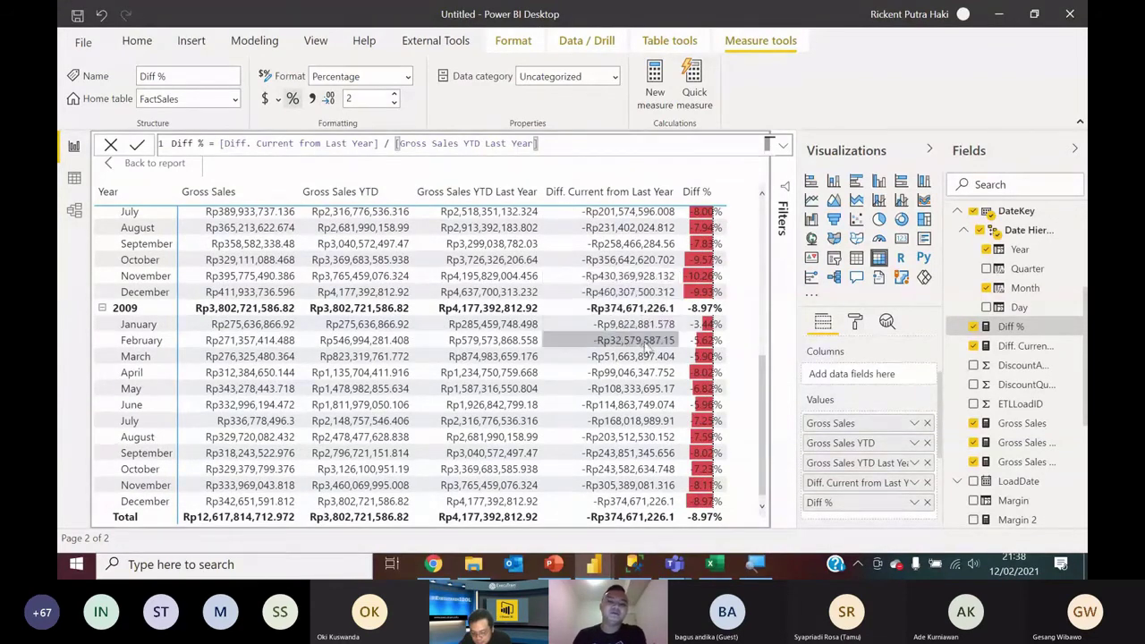
scroll(644, 341, "up", 7)
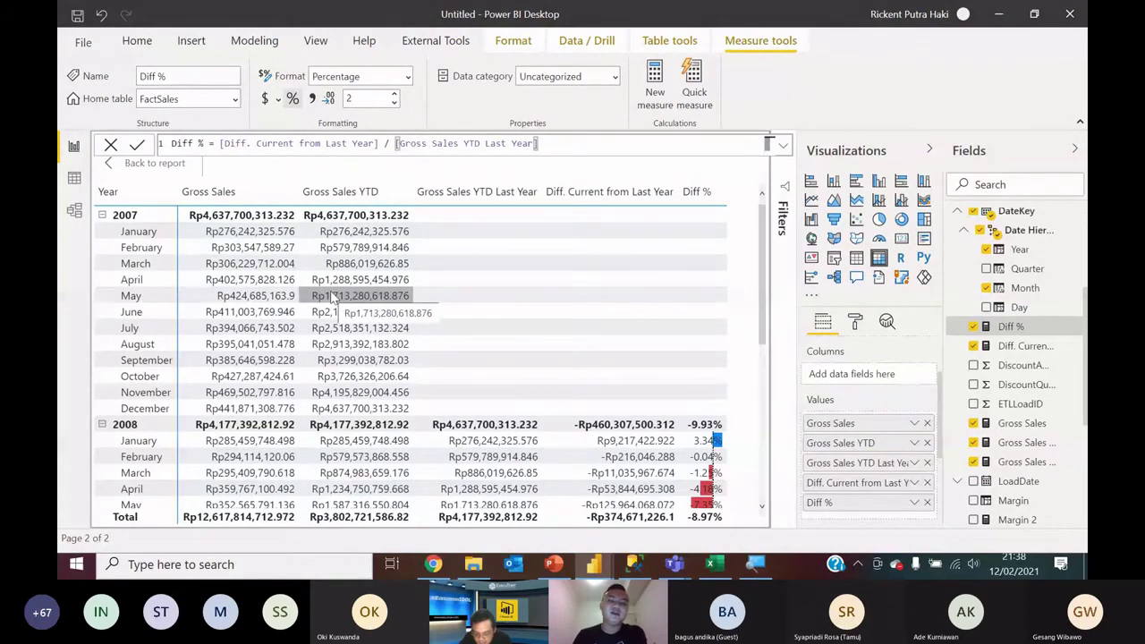
Step: Return from the focused matrix to the report page and widen the matrix to fit all columns through Diff %
left_click(153, 163)
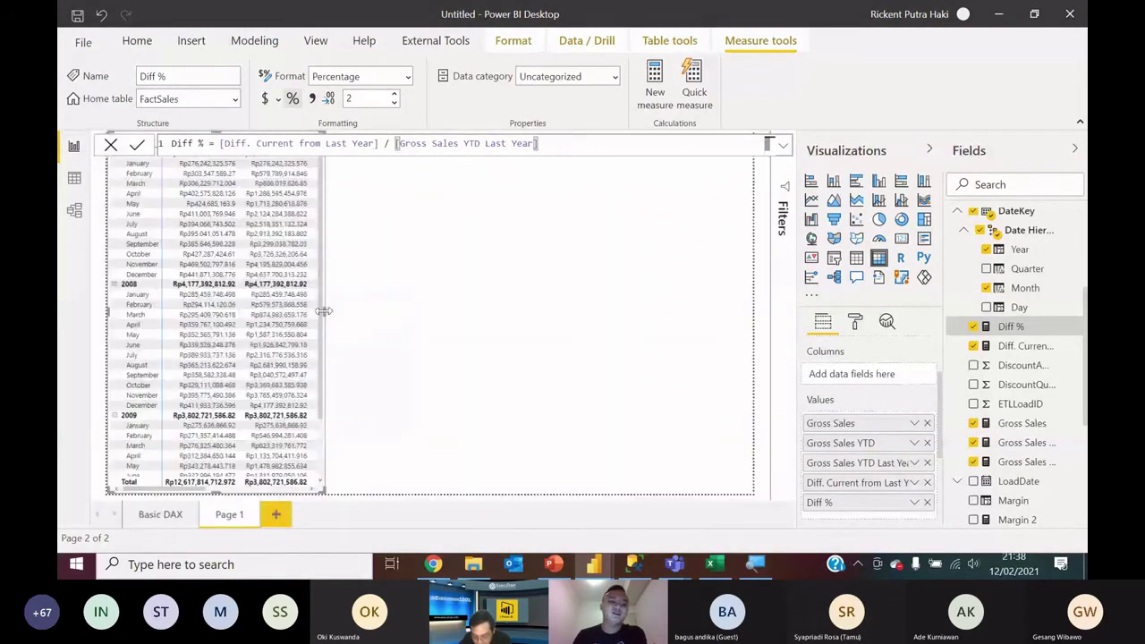
left_click_drag(324, 310, 522, 333)
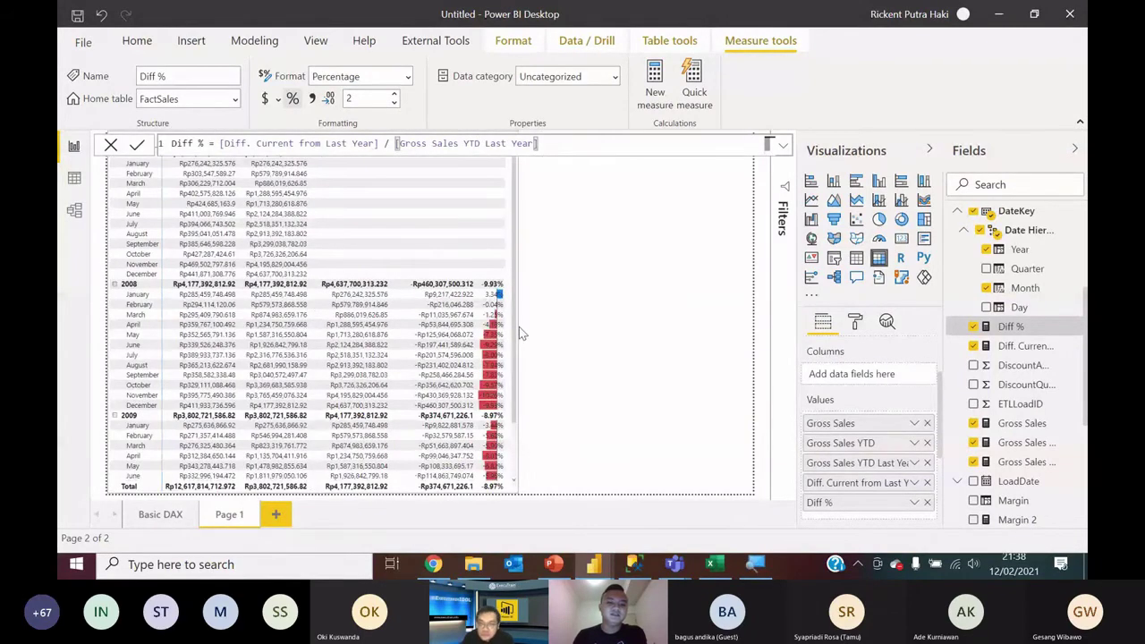
left_click(520, 327)
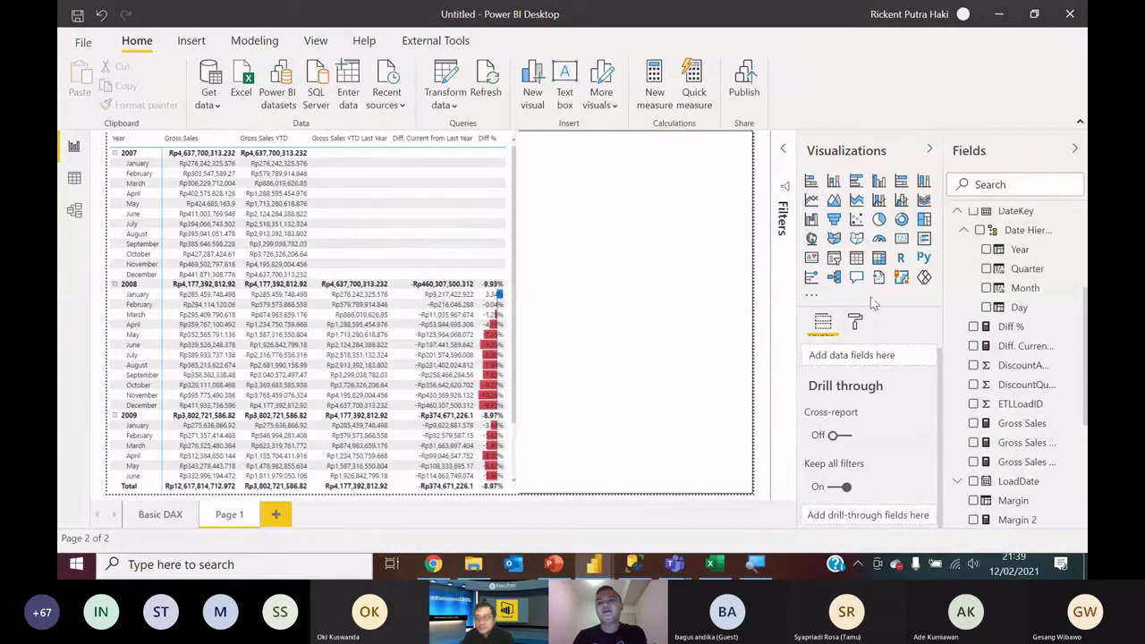
Step: Create a pie chart beside the matrix showing Gross Sales YTD Last Year by ContinentName from DimGeography
left_click(878, 220)
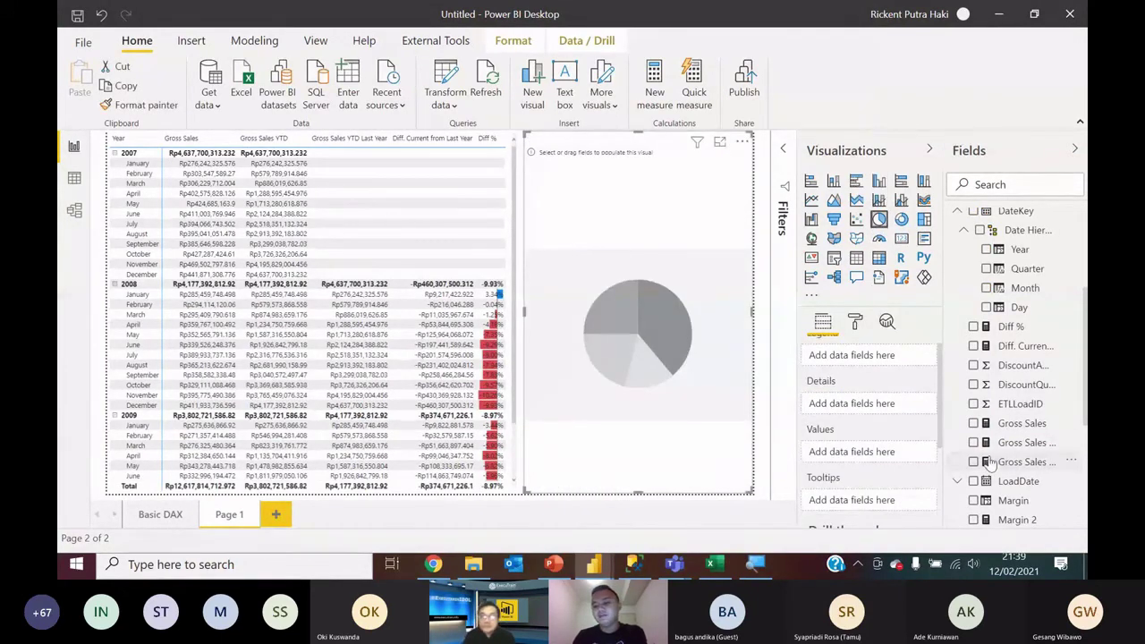
scroll(991, 461, "down", 5)
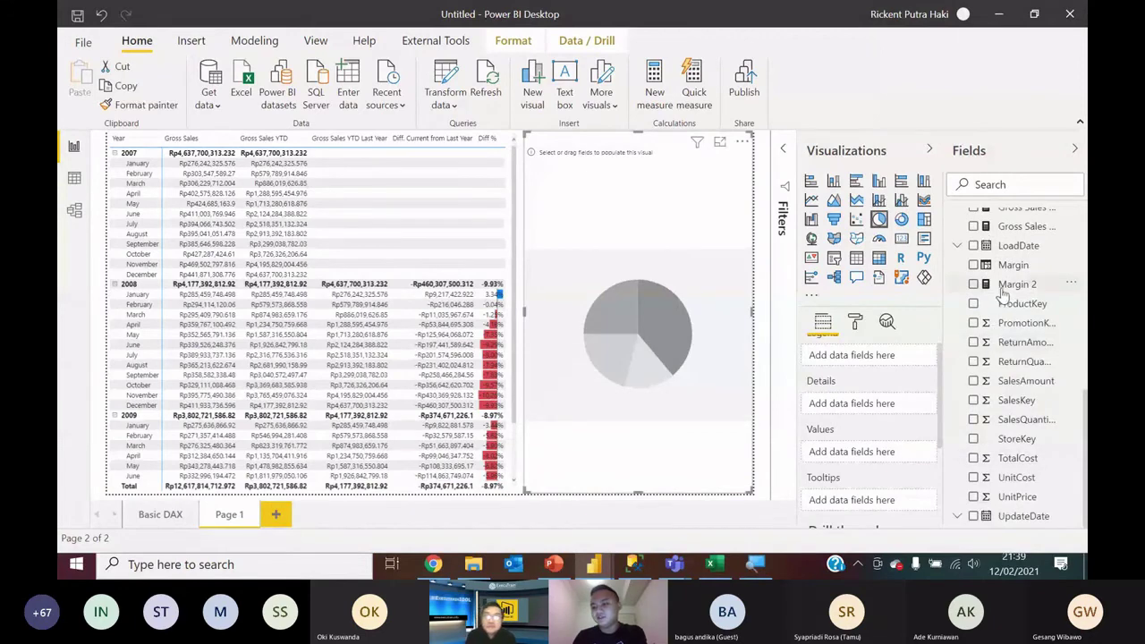
left_click(973, 226)
scroll(1020, 362, "up", 5)
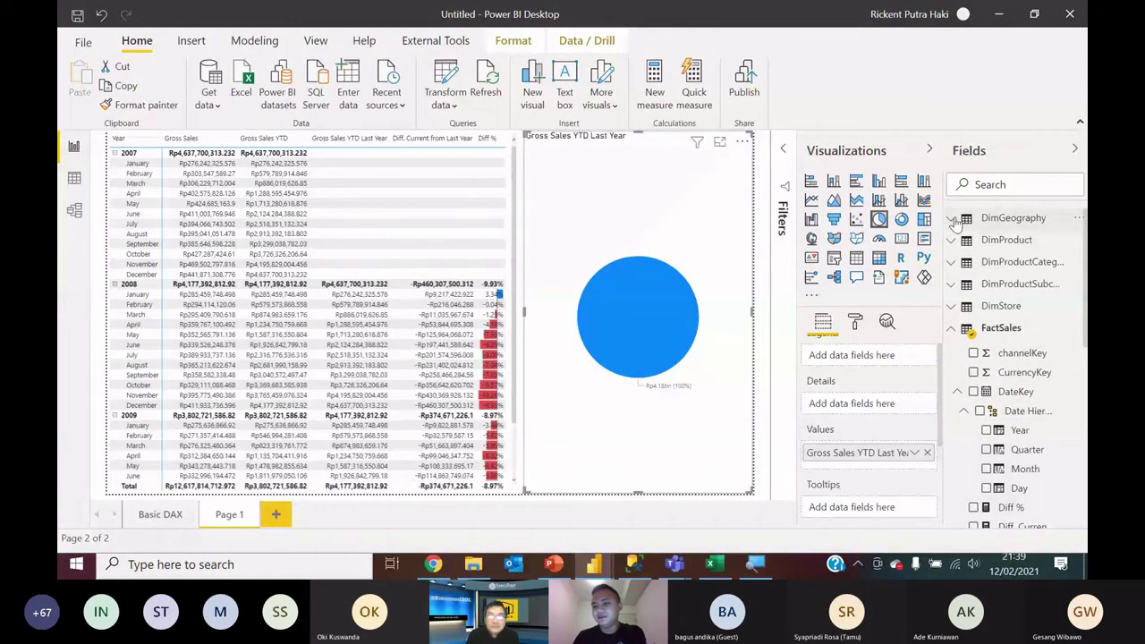
left_click(955, 221)
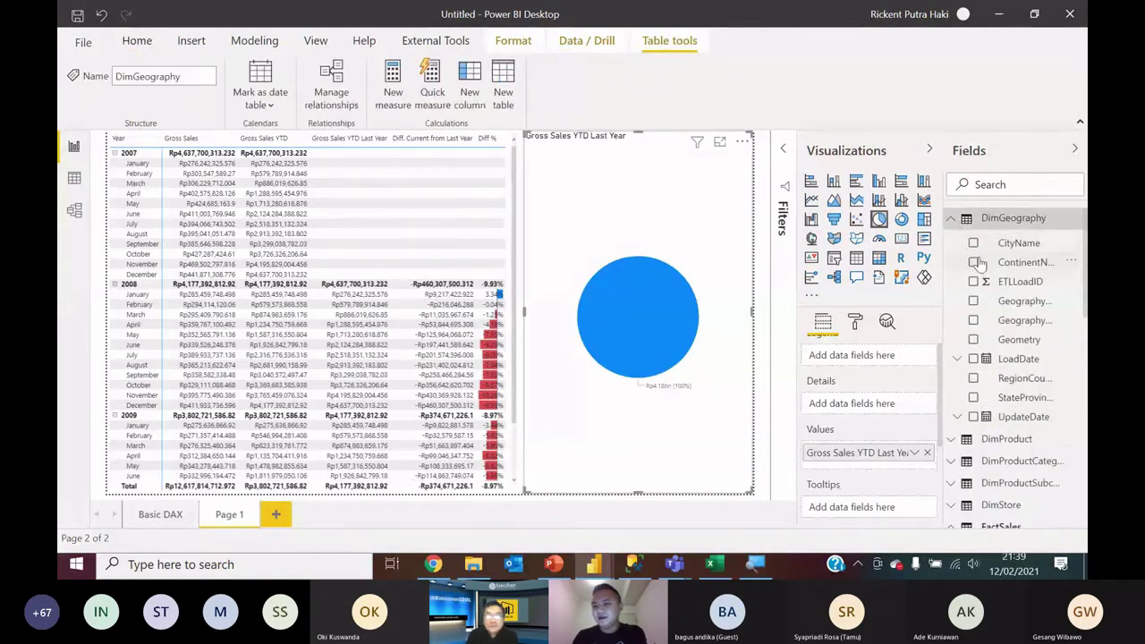
left_click(974, 263)
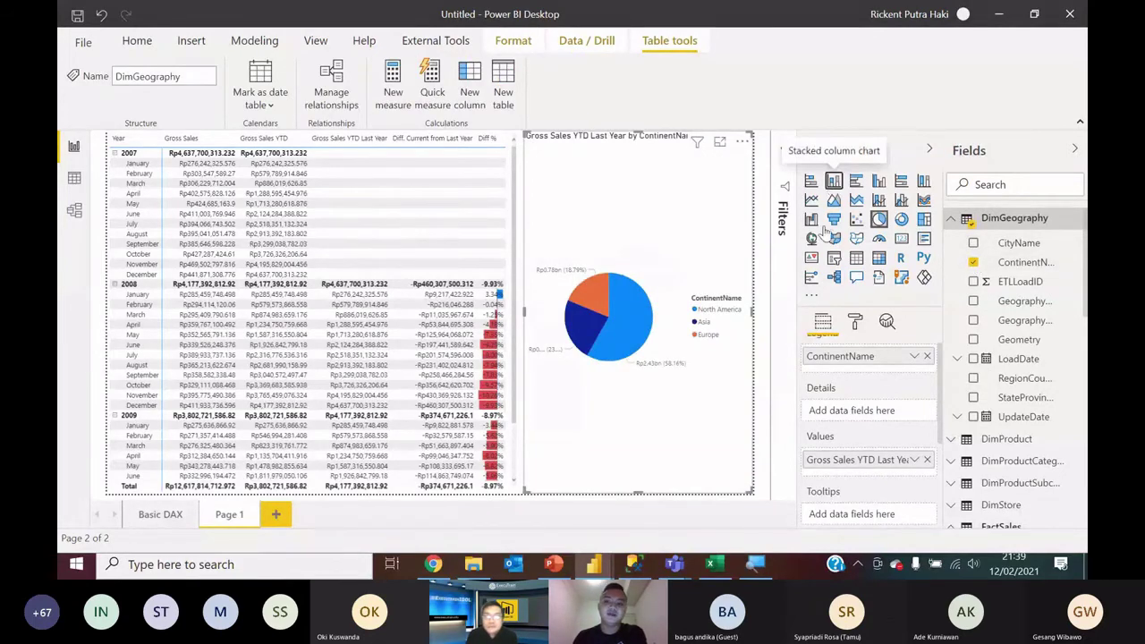
Step: Convert the pie chart to a stacked column chart and shorten it to fill only the upper part of the page
left_click(834, 180)
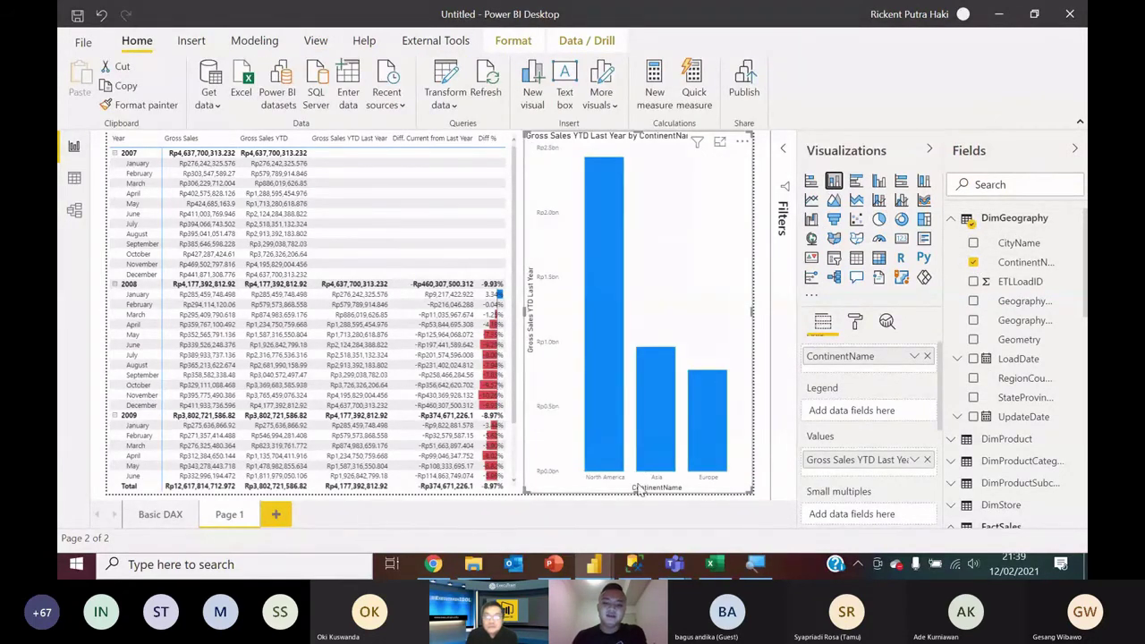
left_click_drag(638, 489, 639, 273)
mouse_move(622, 195)
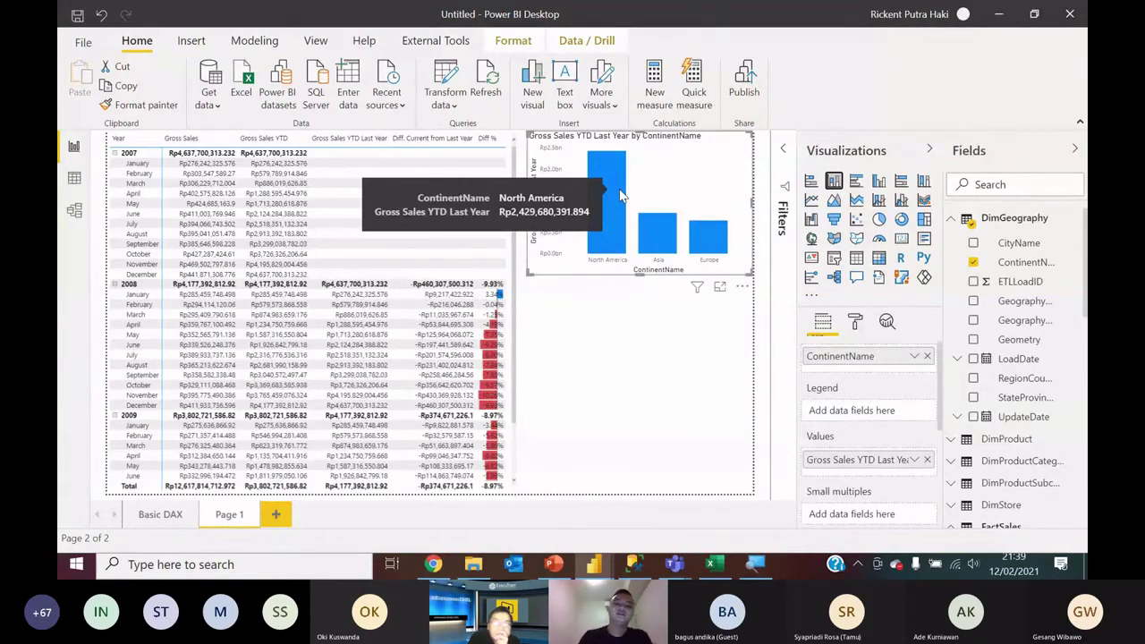
Step: Add a ContinentName slicer below the column chart and use it to filter the page to North America
left_click(616, 360)
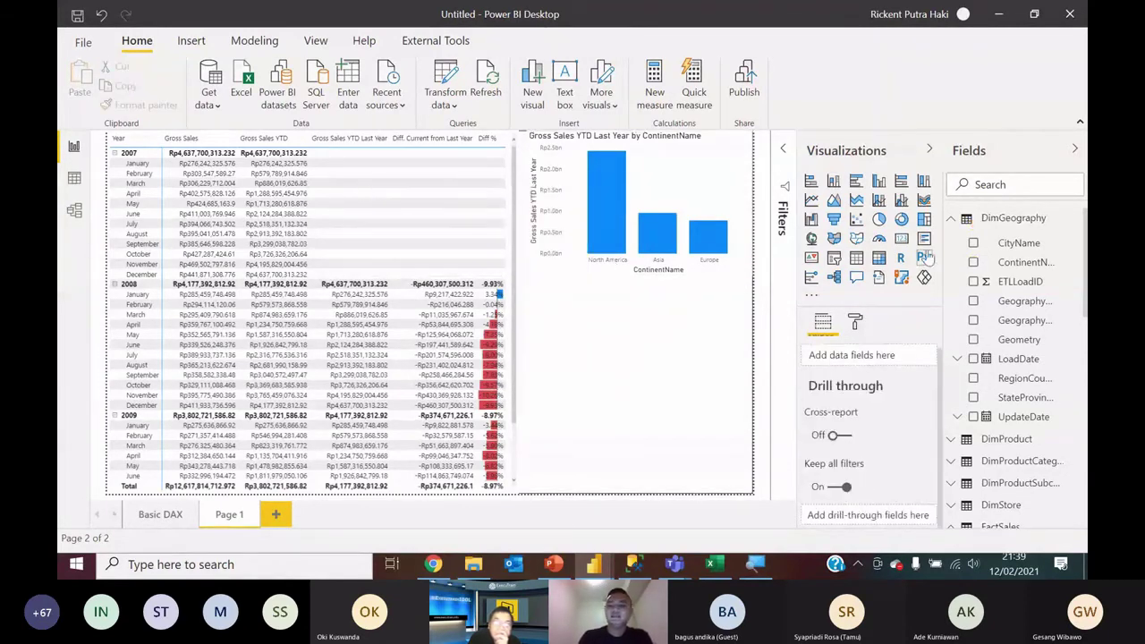
left_click(834, 259)
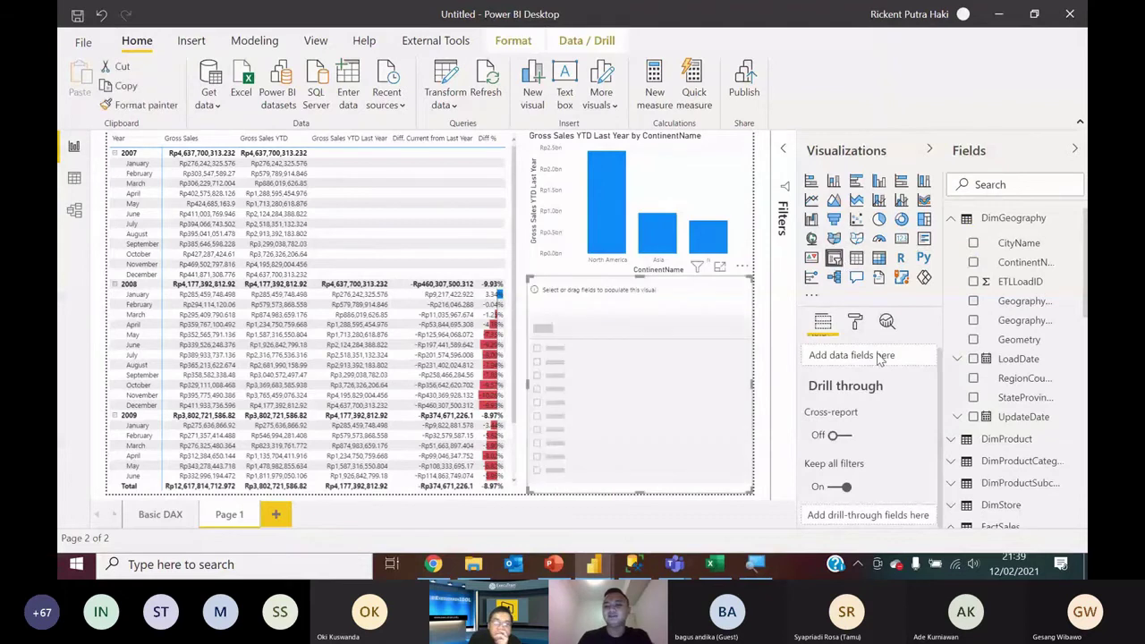
left_click(974, 263)
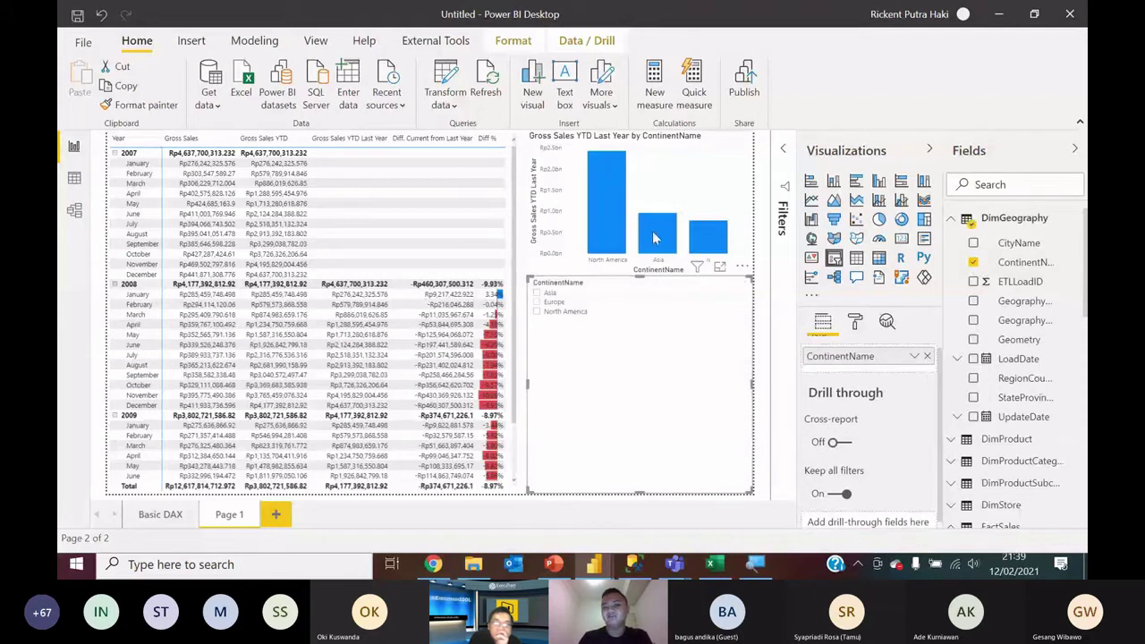
left_click(553, 311)
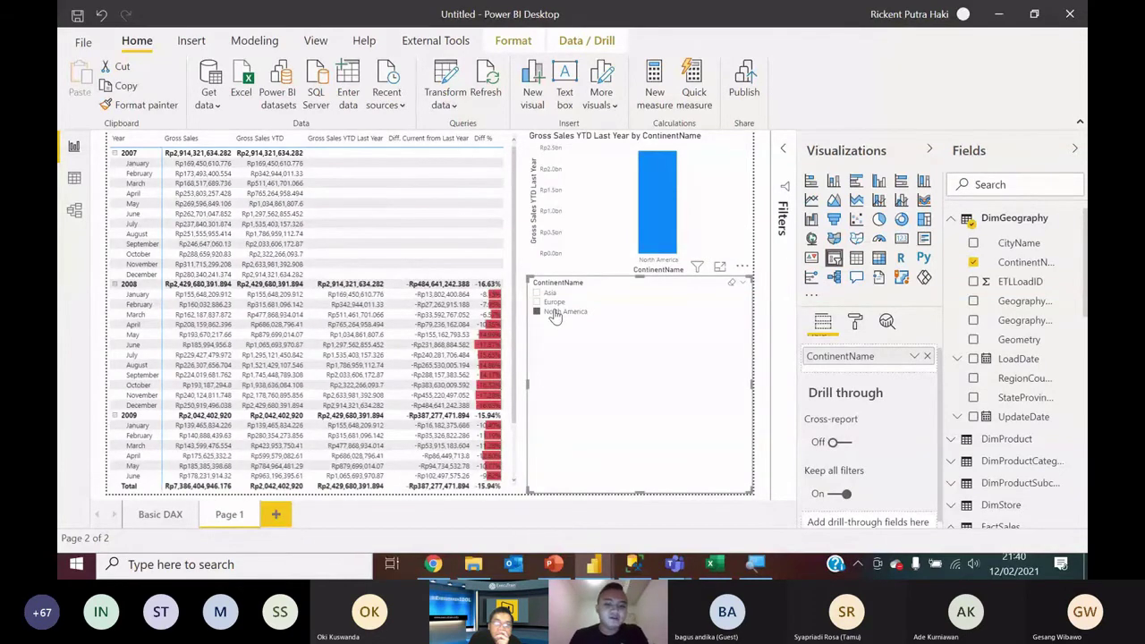
scroll(501, 234, "down", 3)
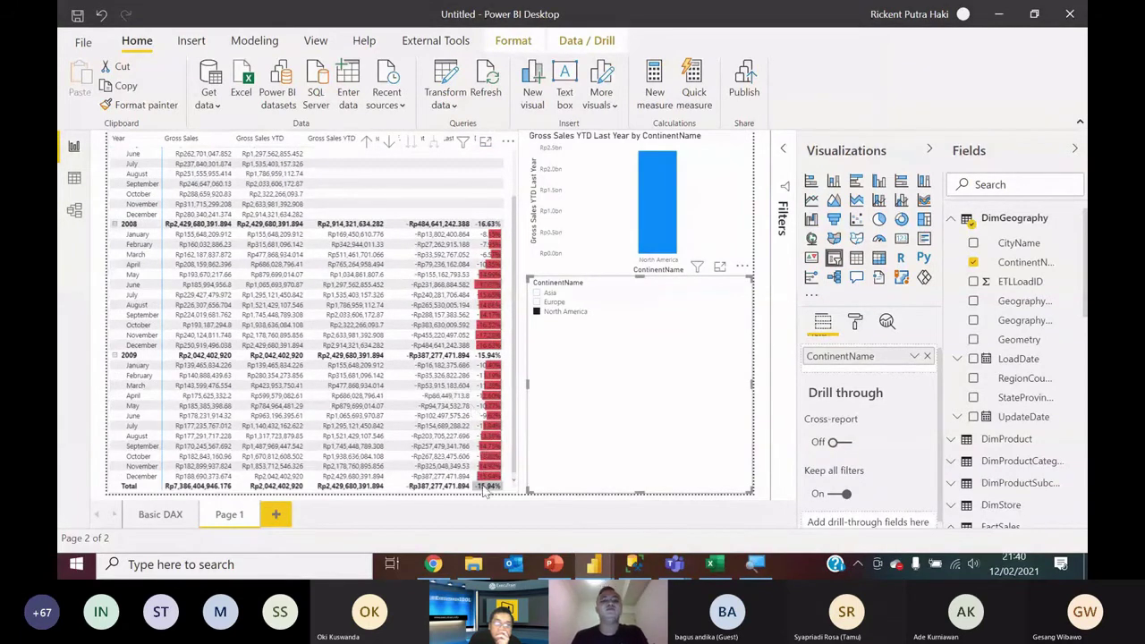
Step: Compare the report page filtered to Europe, to Asia and unfiltered using the ContinentName slicer, leaving Asia selected
left_click(554, 303)
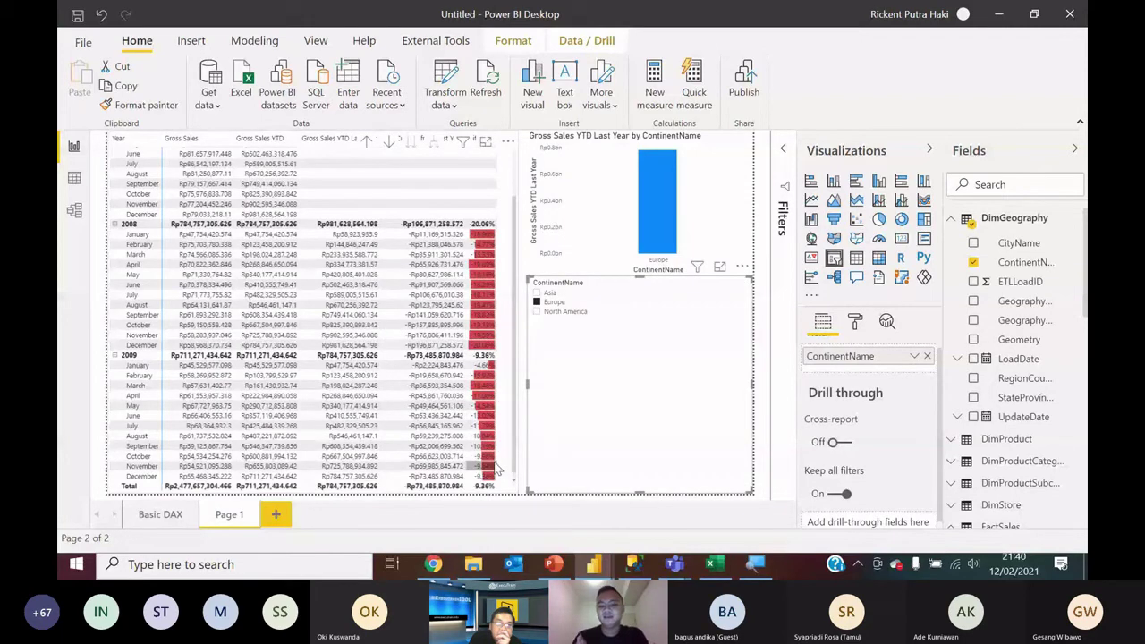
left_click(539, 294)
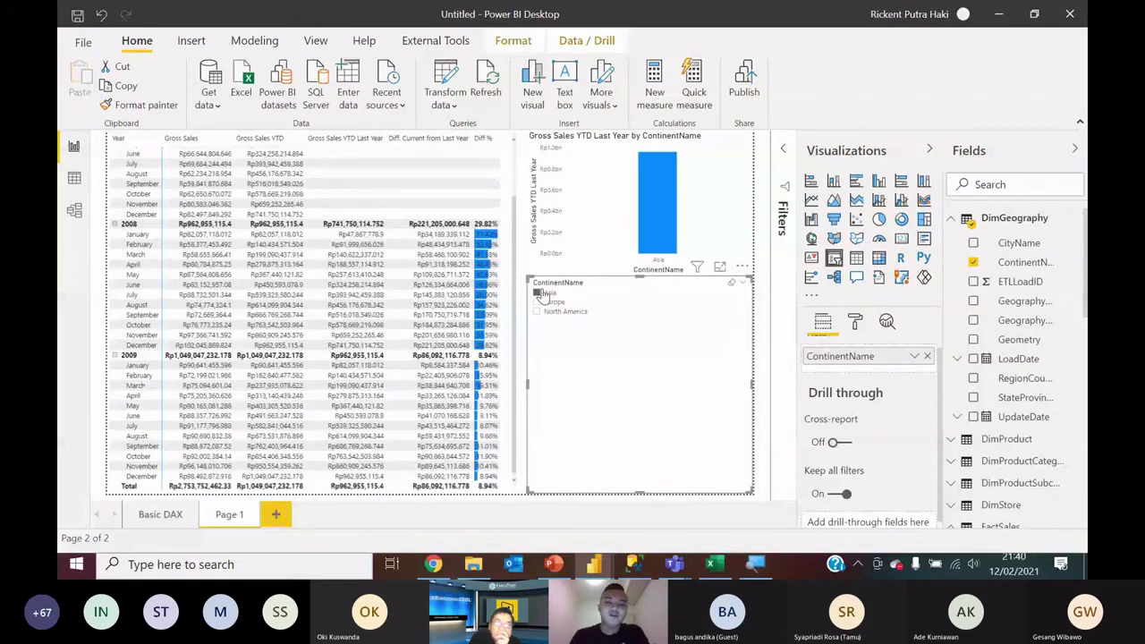
left_click(540, 294)
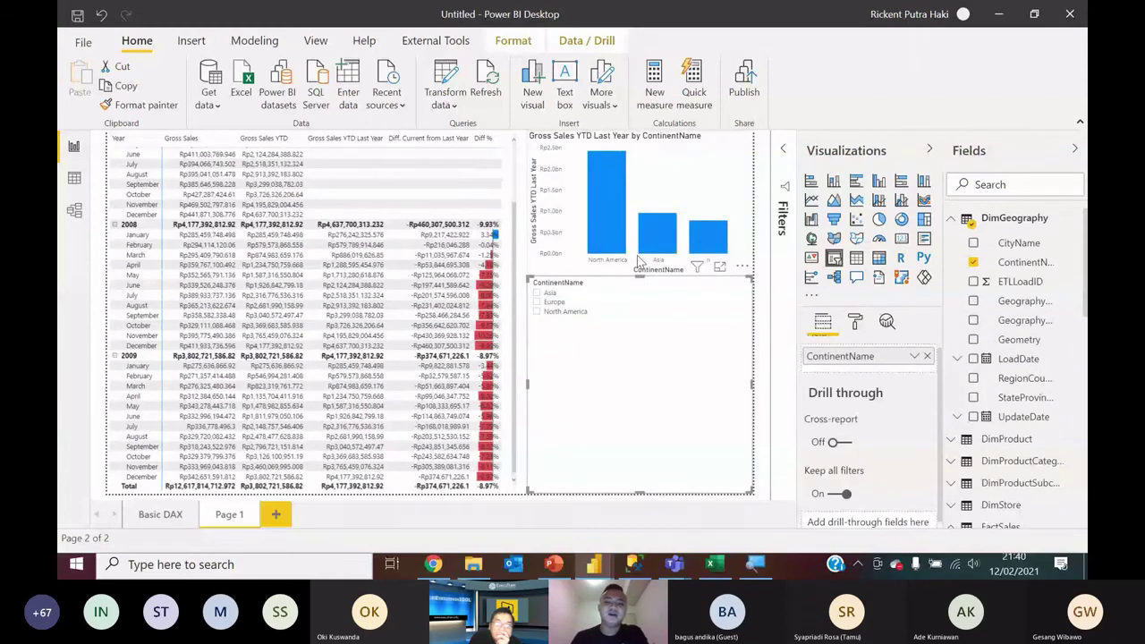
left_click(540, 294)
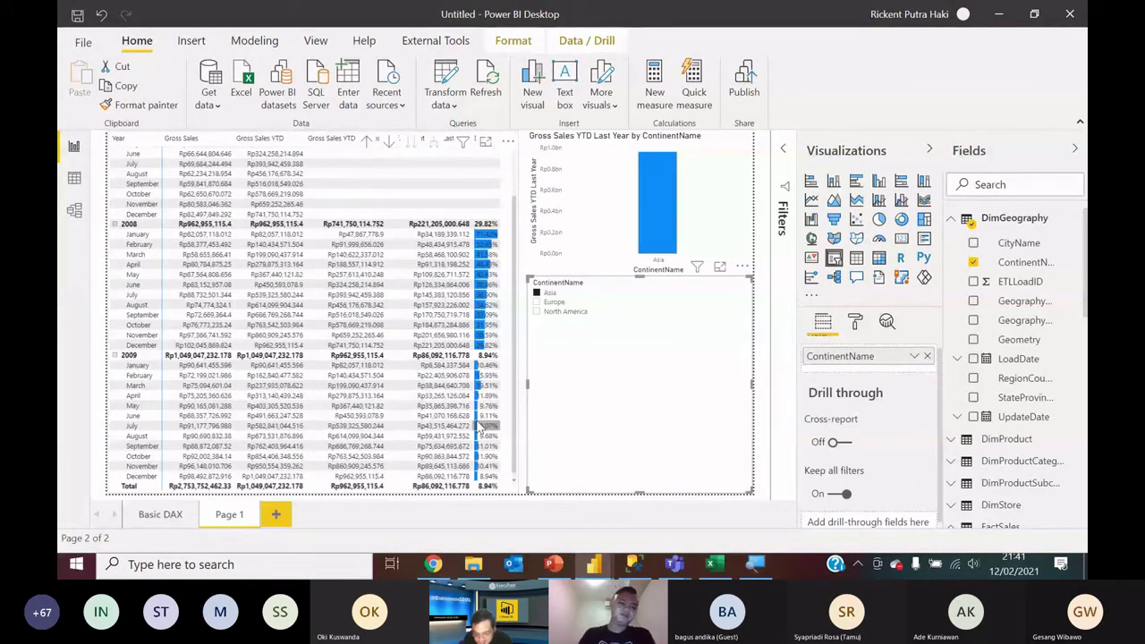
Step: Rename the current report page as Time Intelligence
double_click(227, 516)
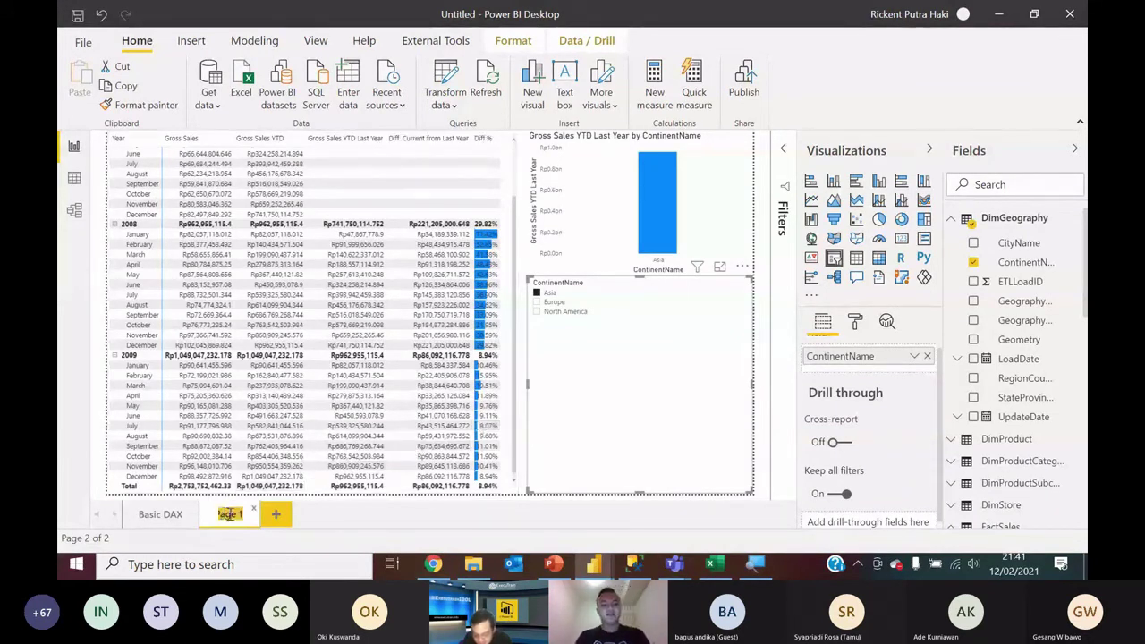
type("Title")
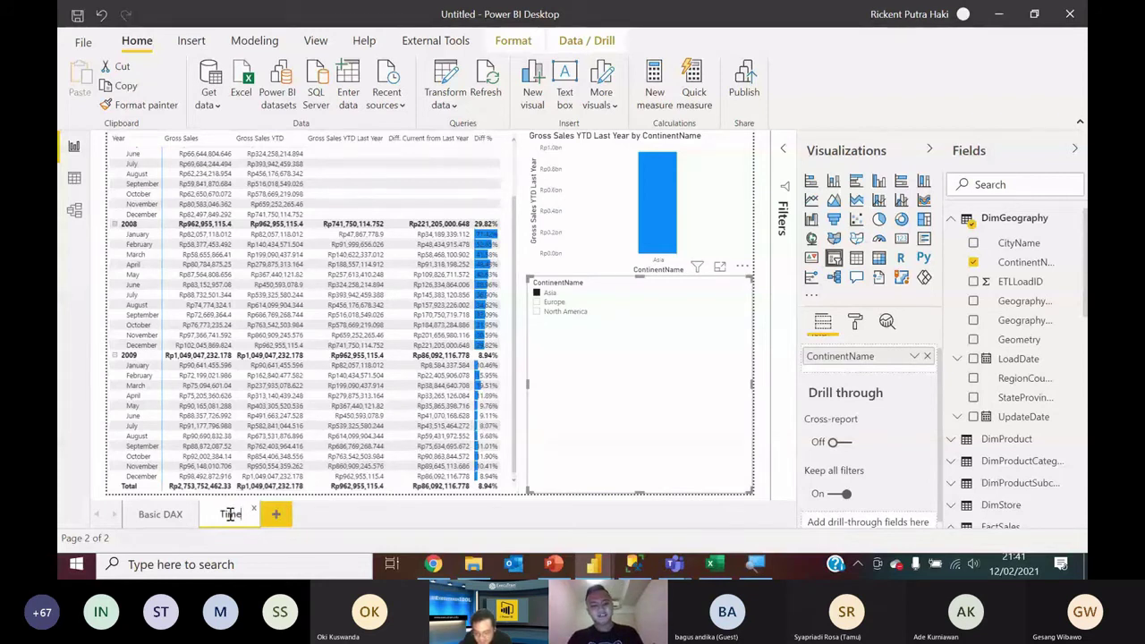
type(" Intelligence")
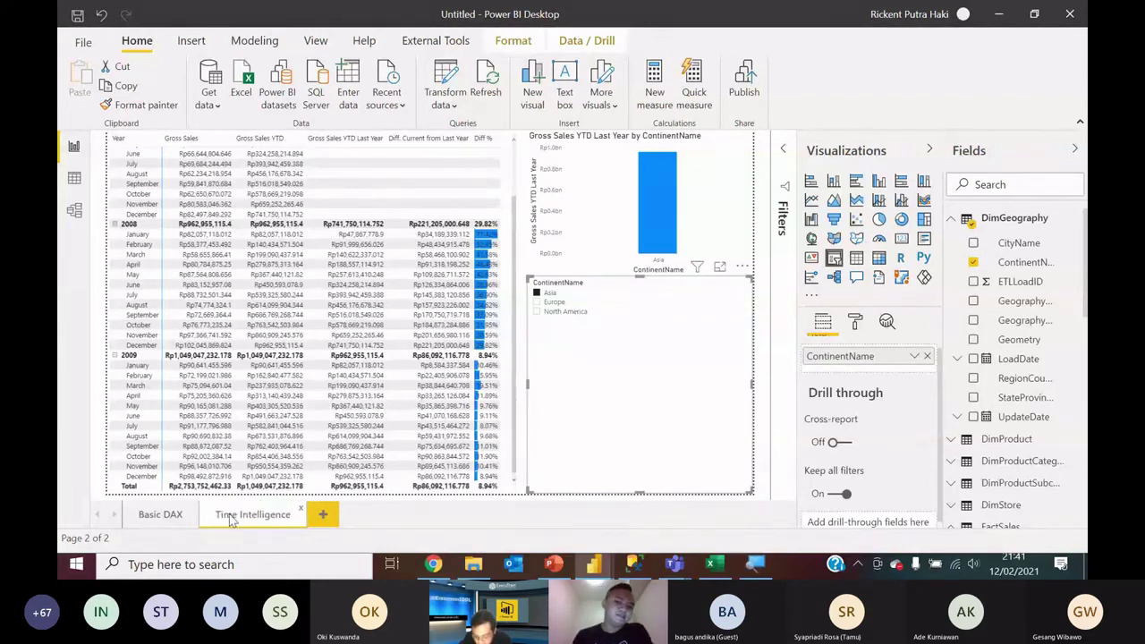
Step: Add a new report page and create a line chart on it showing Gross Sales by the FactSales DateKey hierarchy
left_click(323, 514)
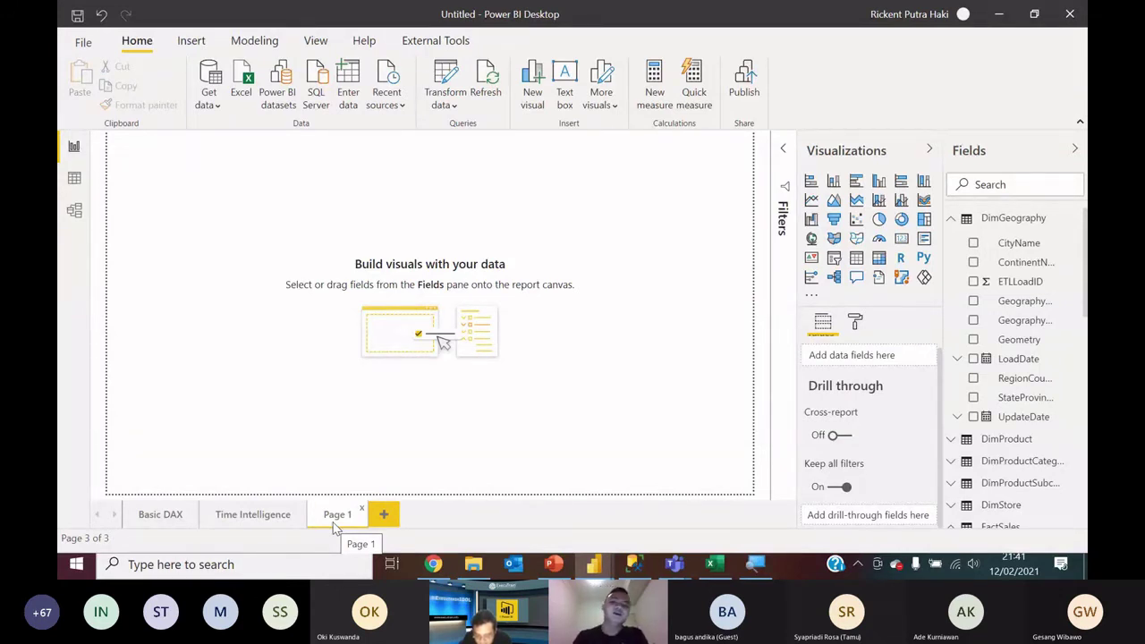
left_click(812, 200)
scroll(975, 371, "down", 1)
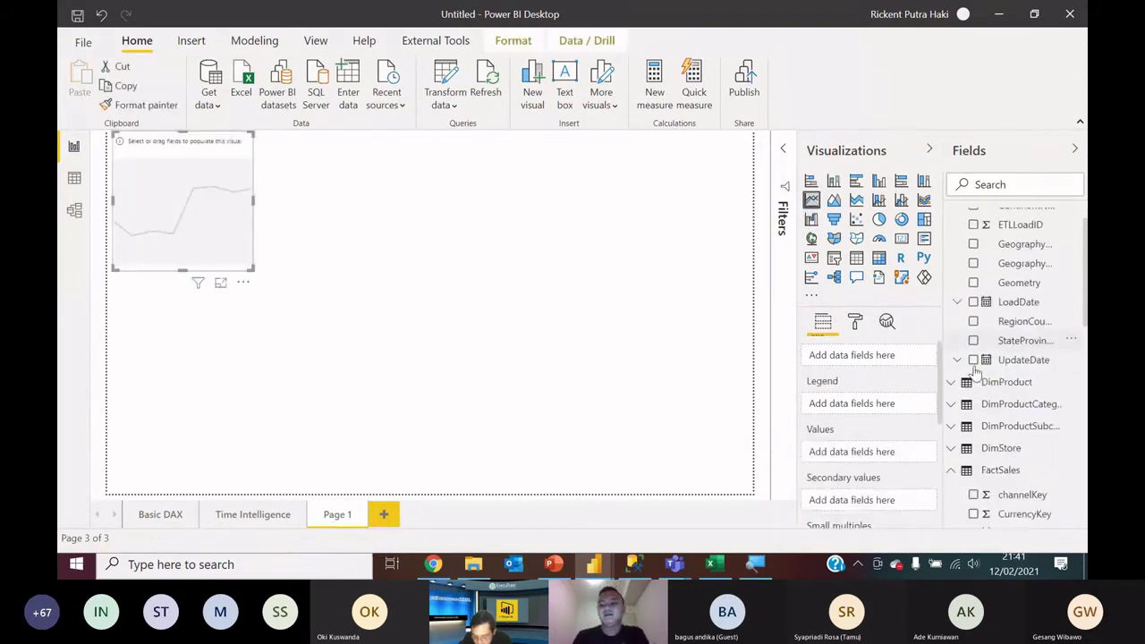
scroll(975, 371, "down", 5)
scroll(982, 362, "down", 2)
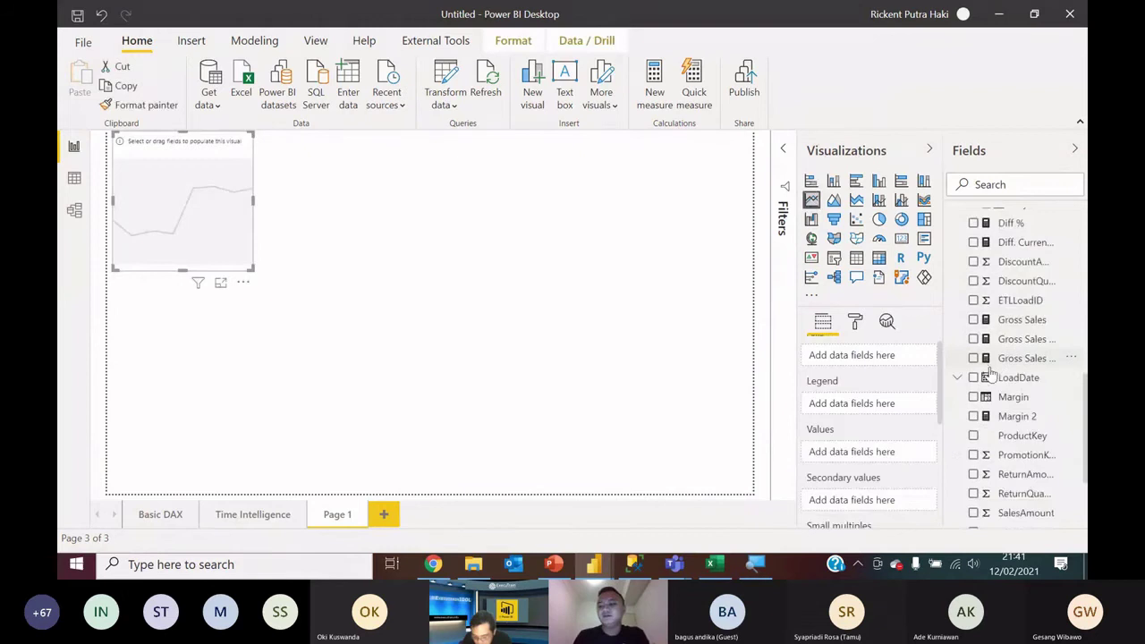
left_click(974, 320)
scroll(975, 327, "down", 5)
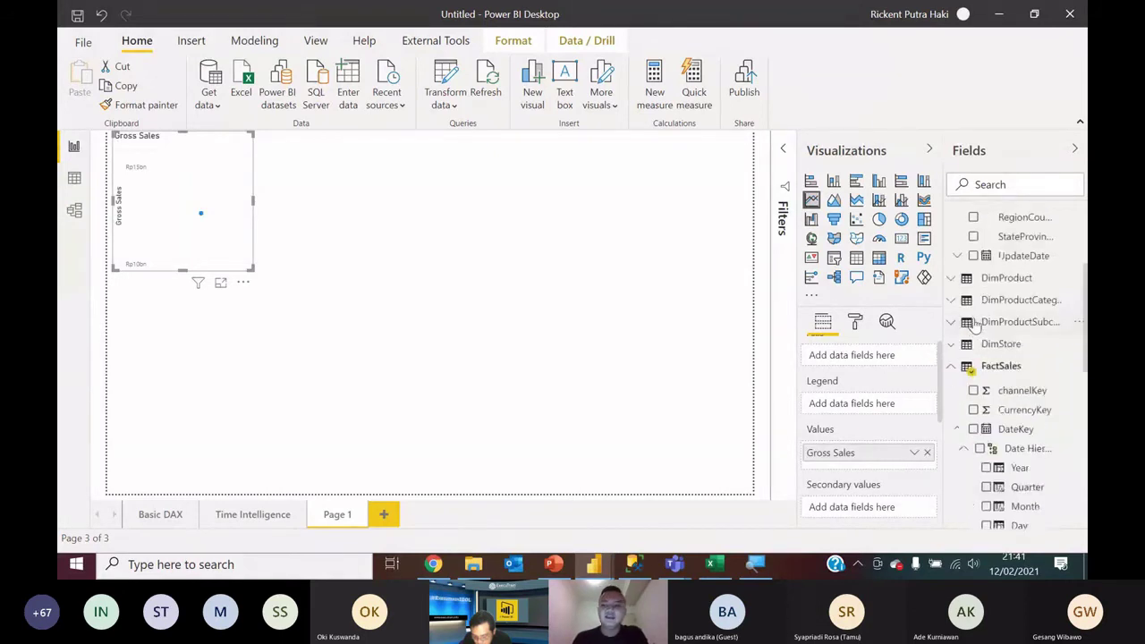
left_click(973, 429)
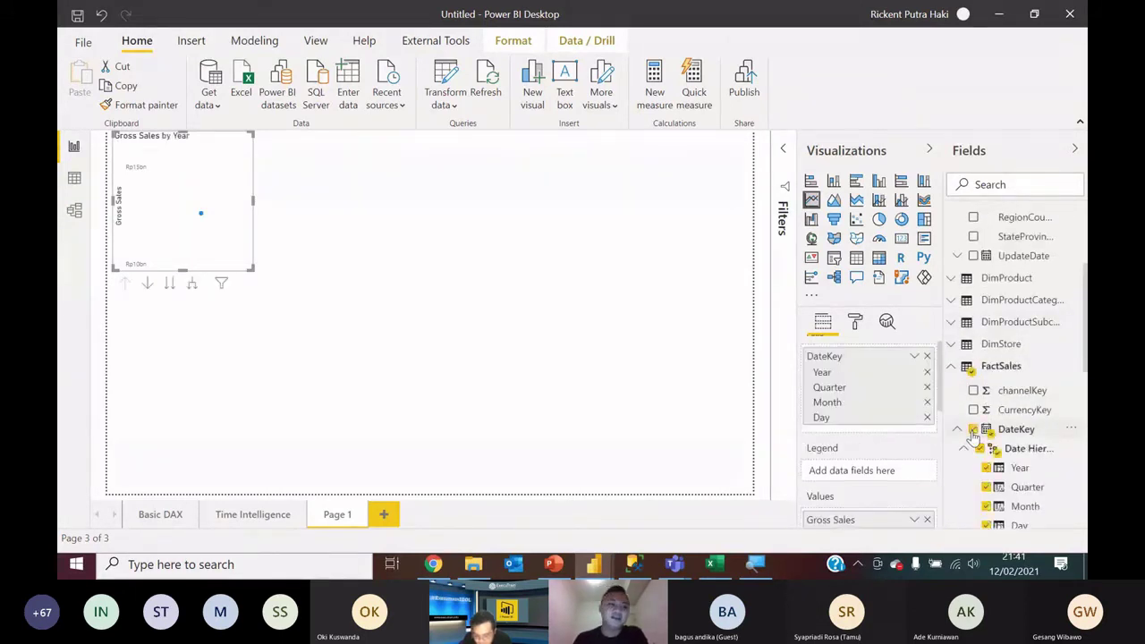
Step: Expand the line chart down to month level and widen it to about half of the page width
left_click(190, 285)
left_click(191, 284)
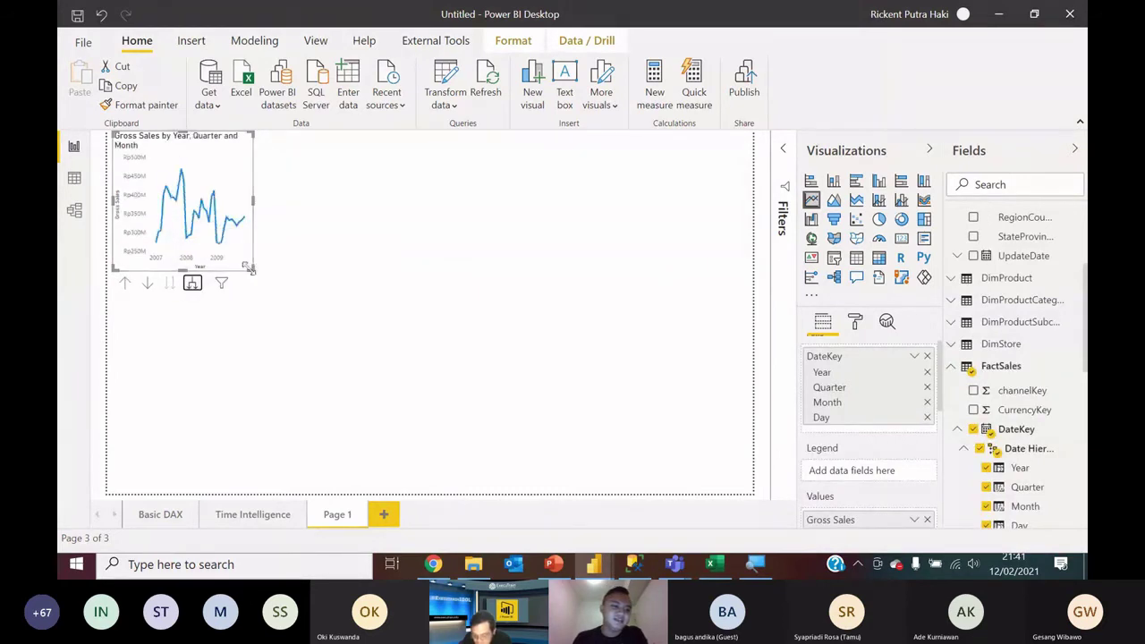
left_click_drag(250, 269, 460, 284)
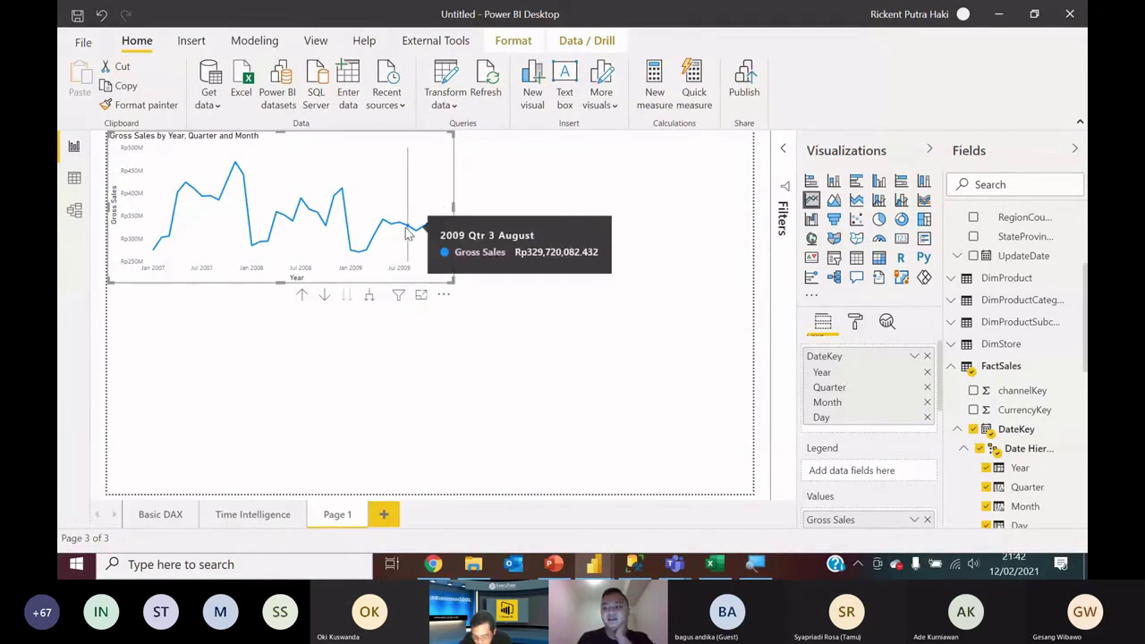
Step: Add a forecast to the Gross Sales line chart
left_click(885, 322)
scroll(872, 431, "down", 2)
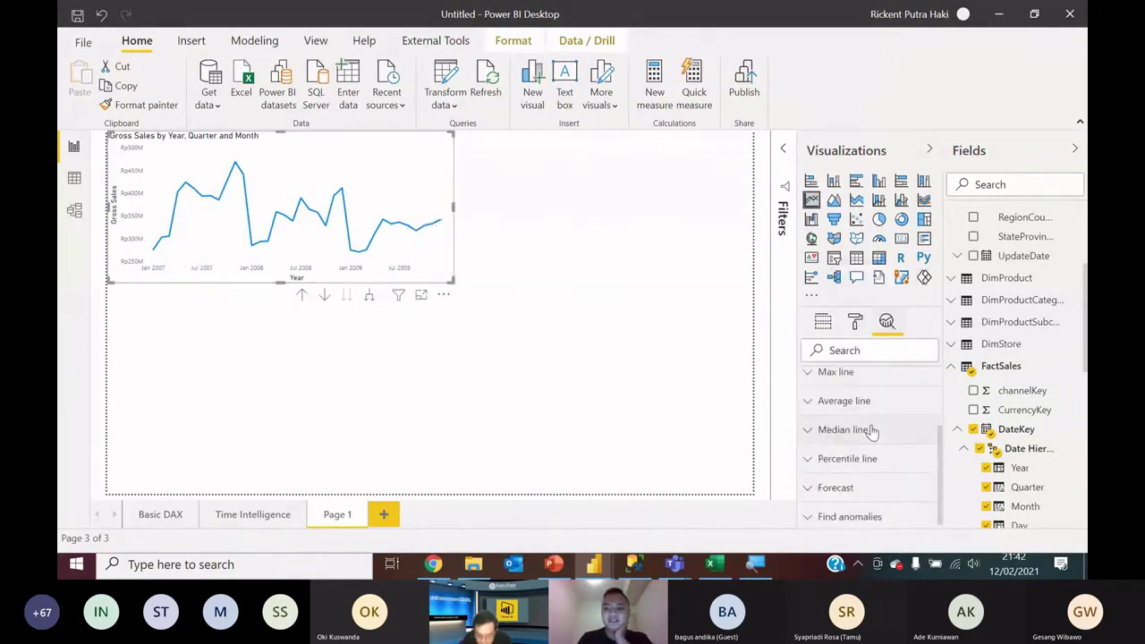
left_click(836, 487)
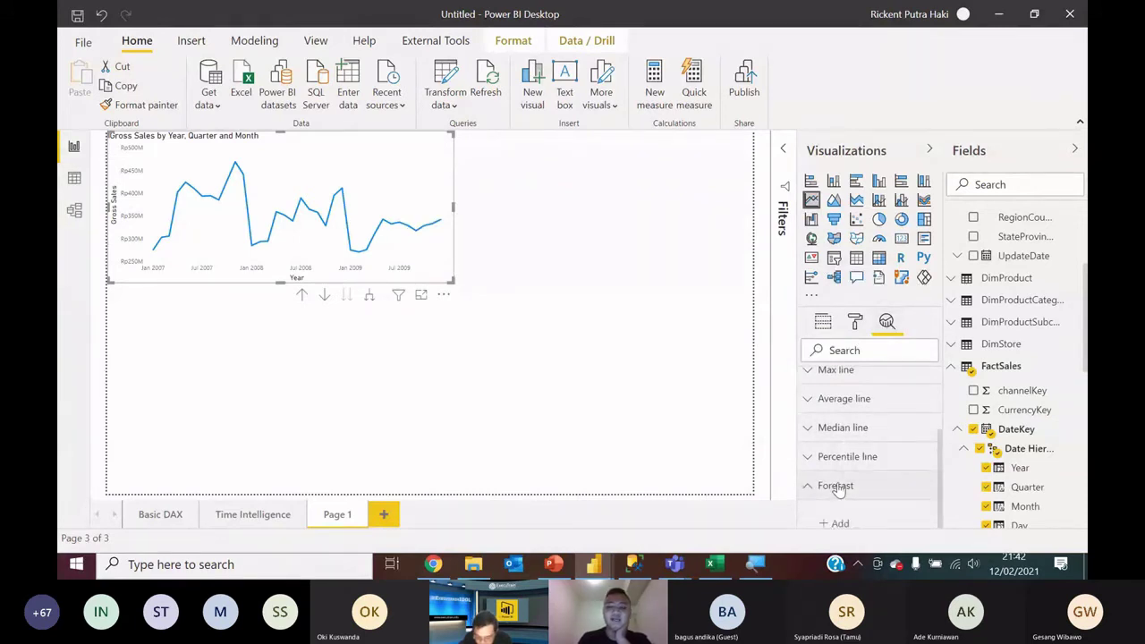
scroll(845, 456, "down", 3)
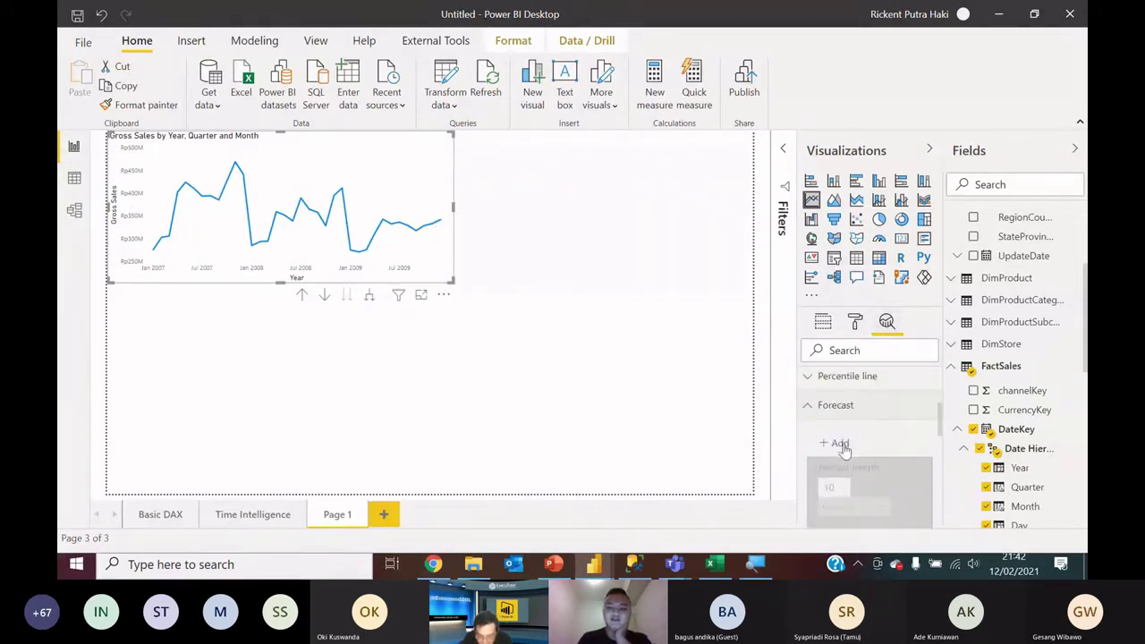
left_click(833, 439)
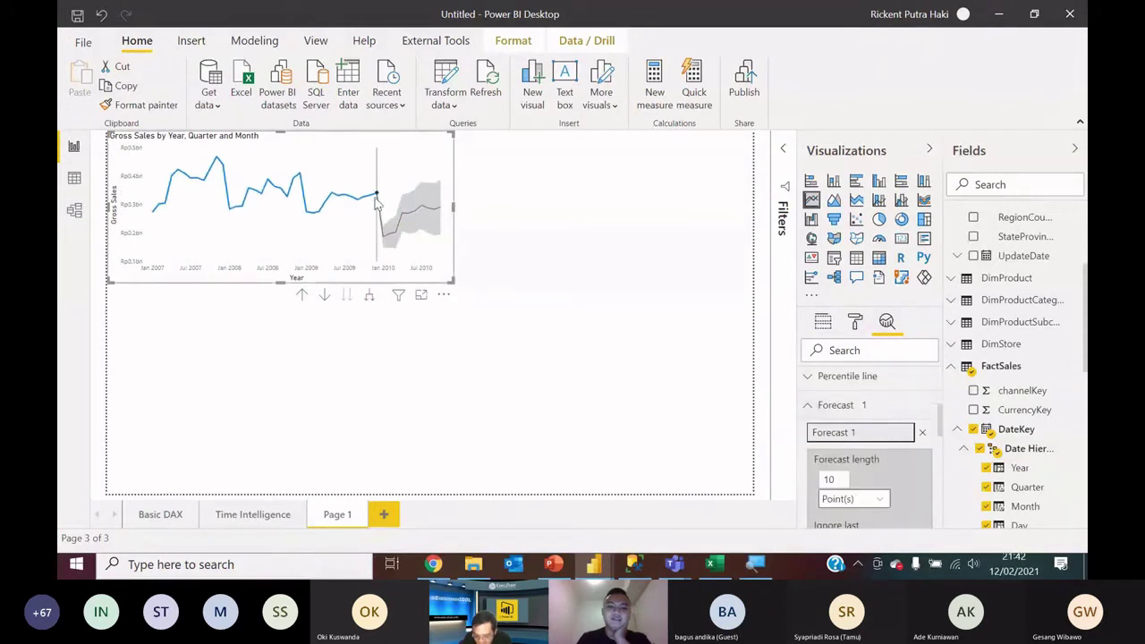
Step: Set the forecast length to 12 points, apply it and review the forecast settings
mouse_move(377, 201)
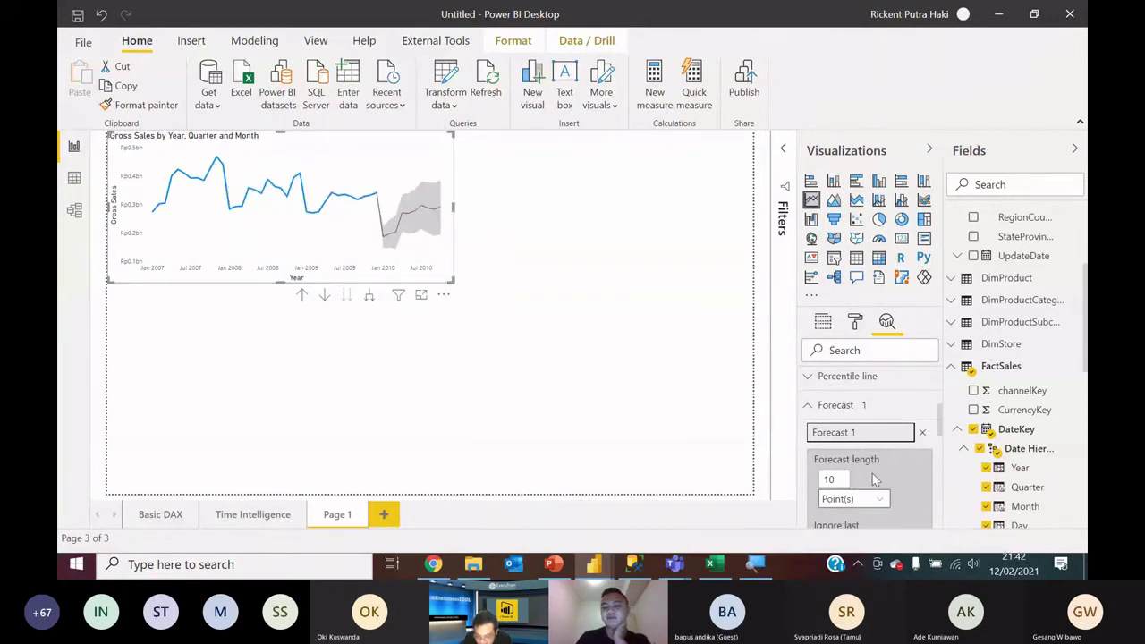
left_click_drag(852, 480, 808, 474)
type("12")
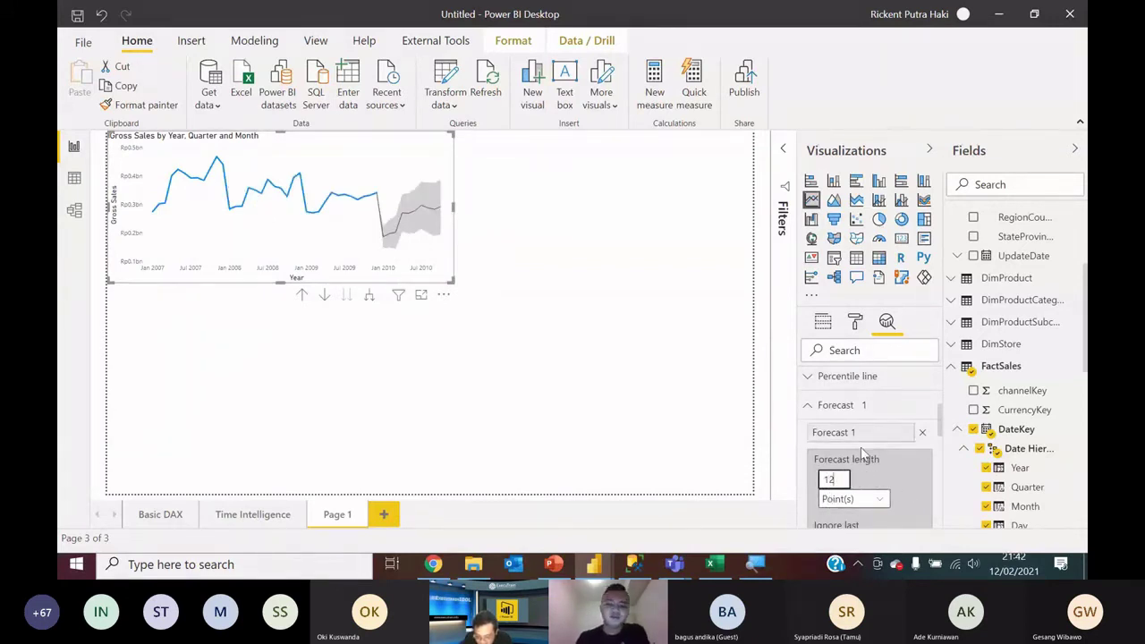
scroll(891, 491, "down", 4)
left_click(898, 508)
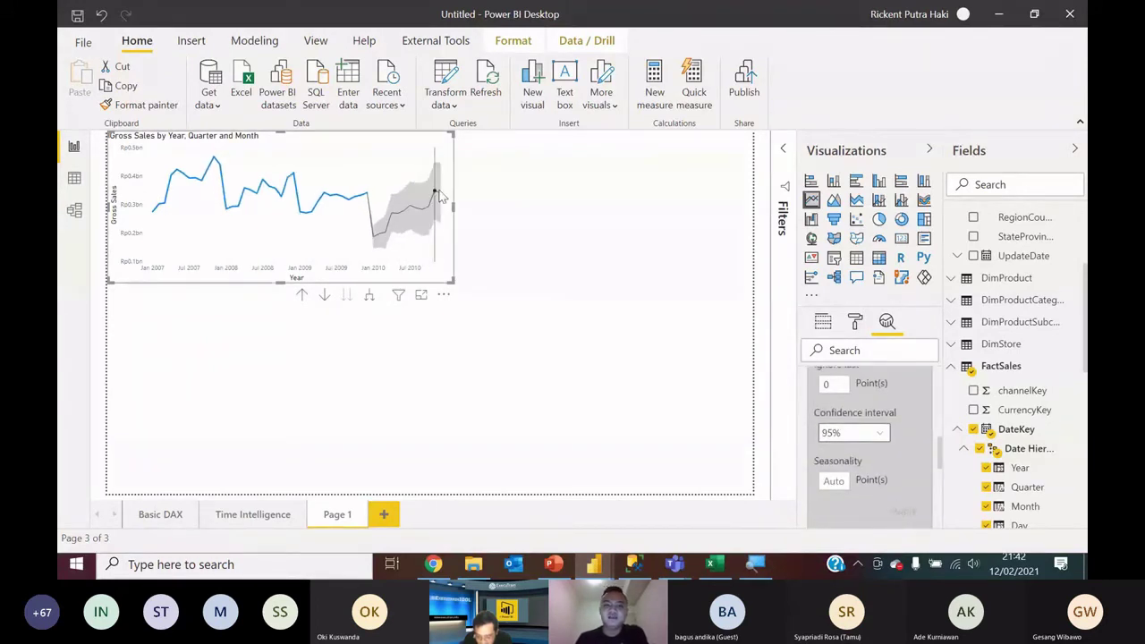
scroll(859, 402, "up", 2)
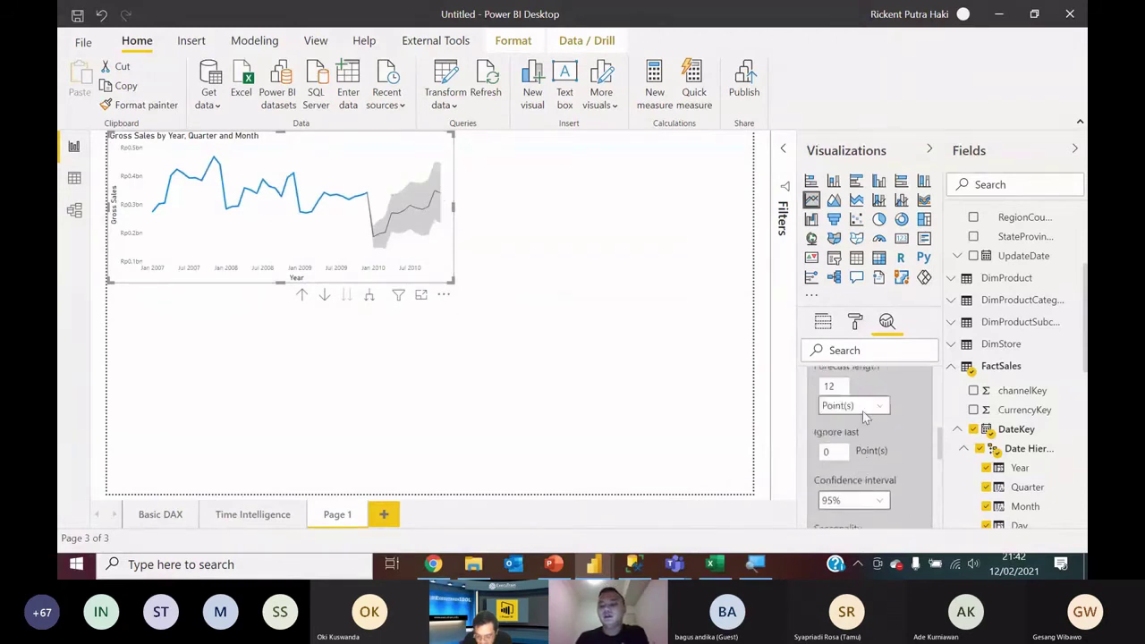
scroll(881, 481, "down", 2)
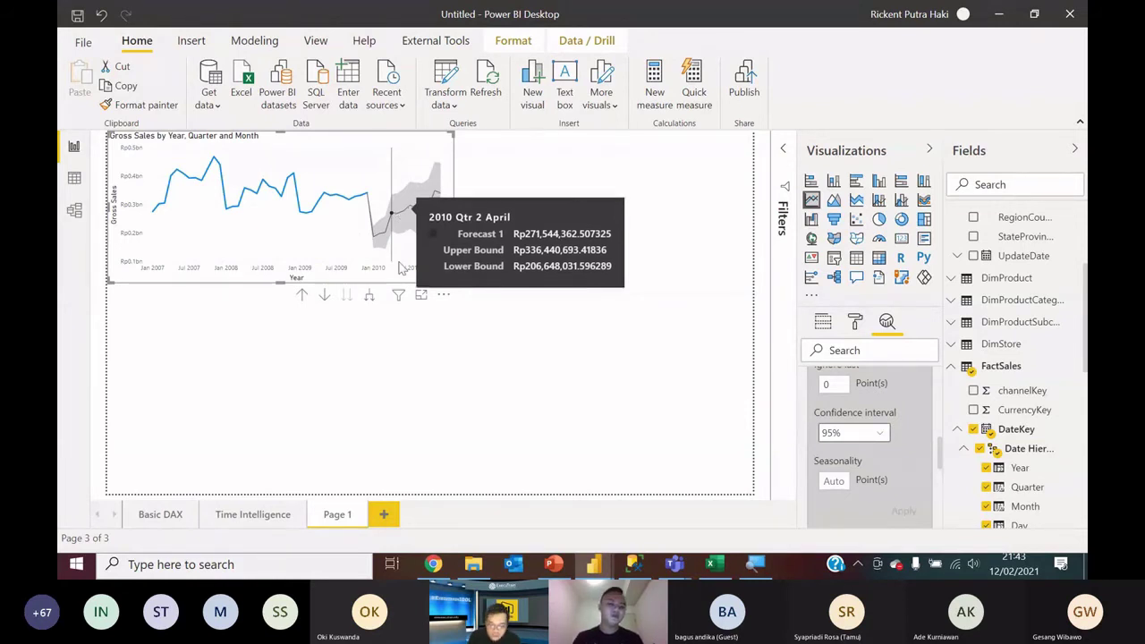
Step: Rename the page as Forecast and enlarge the line chart to the full width and most of the height of the page
double_click(331, 517)
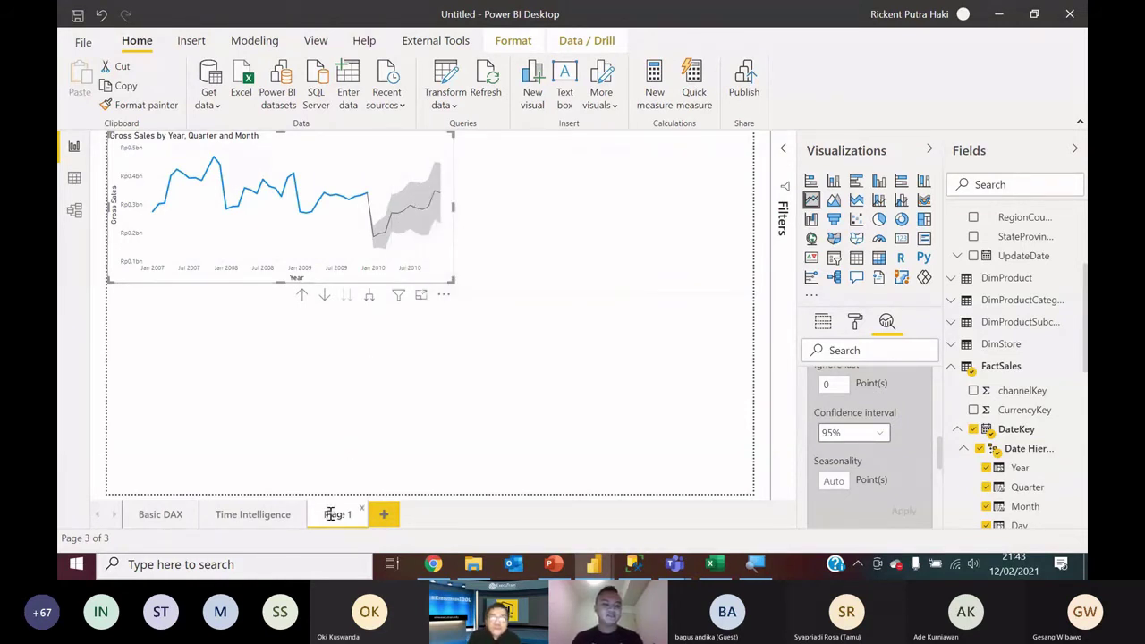
type("Fore")
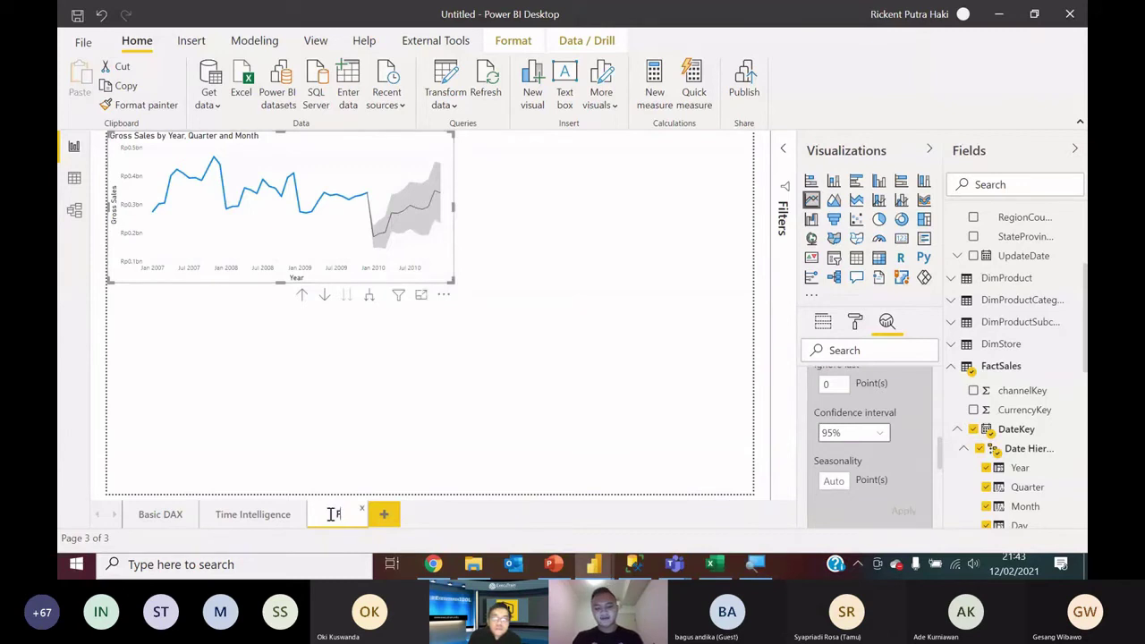
type("cast")
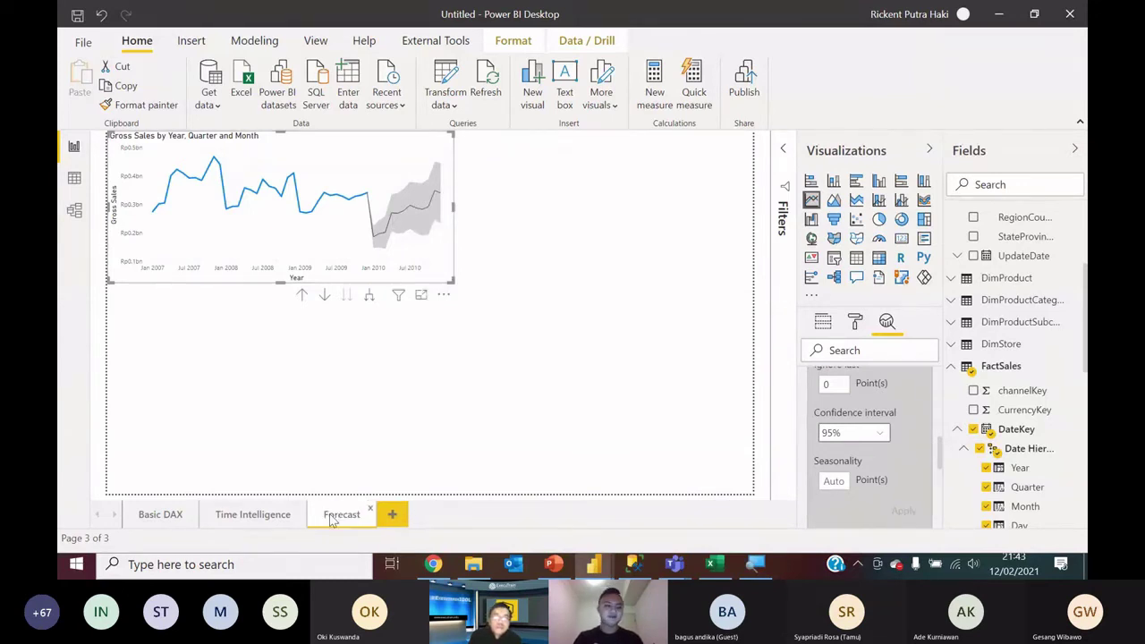
left_click_drag(454, 281, 751, 492)
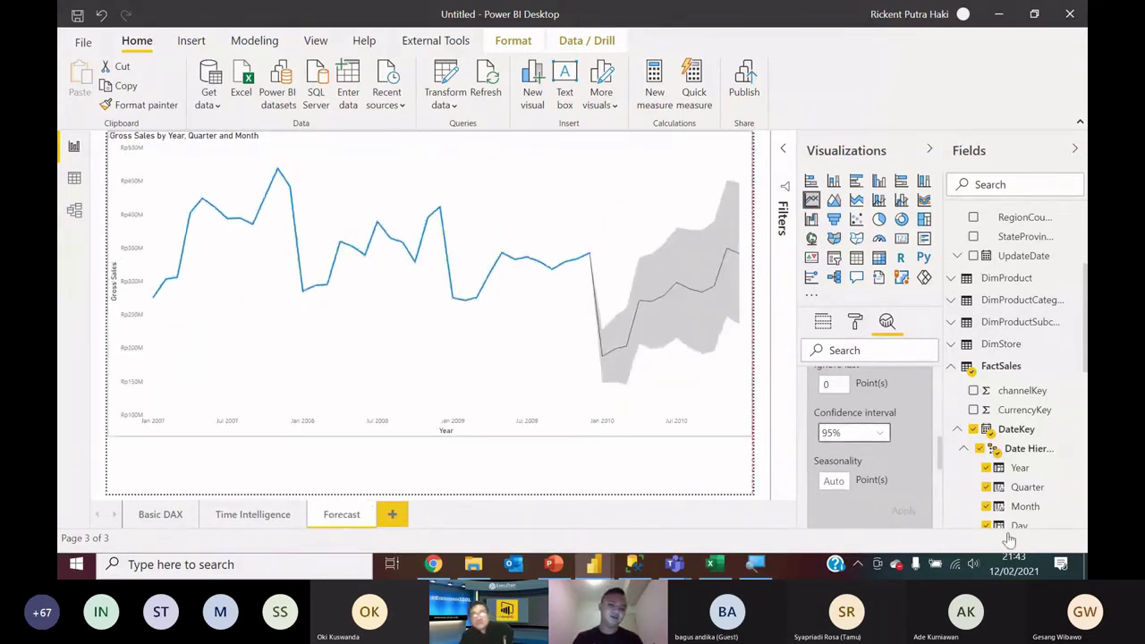
Step: Add another report page and name it 1-Year Forecast
left_click(394, 516)
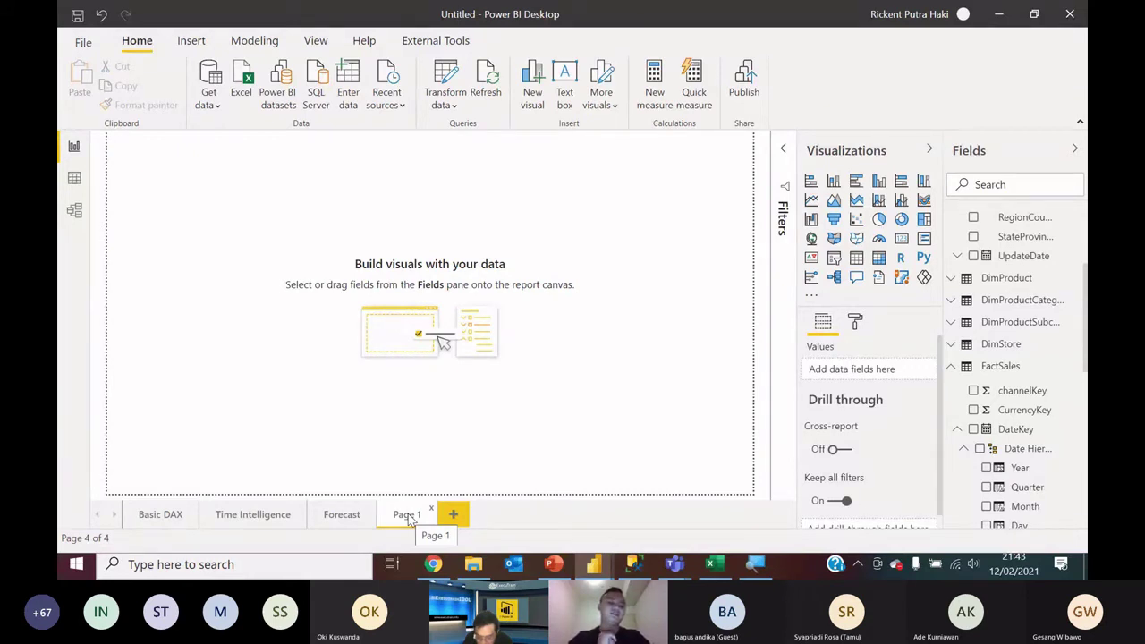
double_click(408, 516)
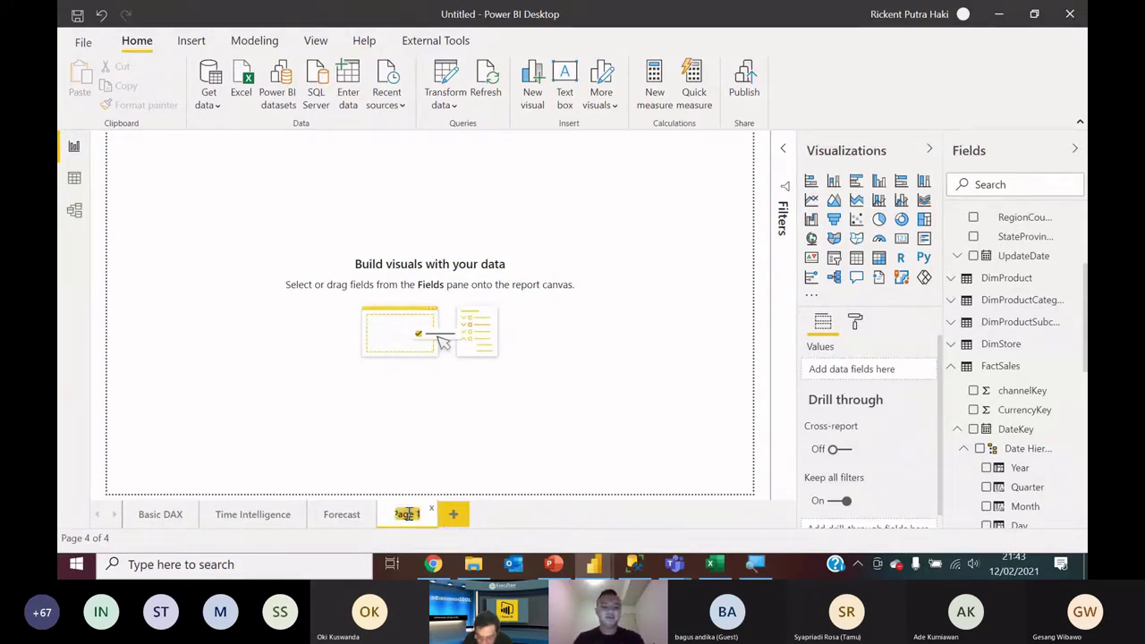
key("BackSpace")
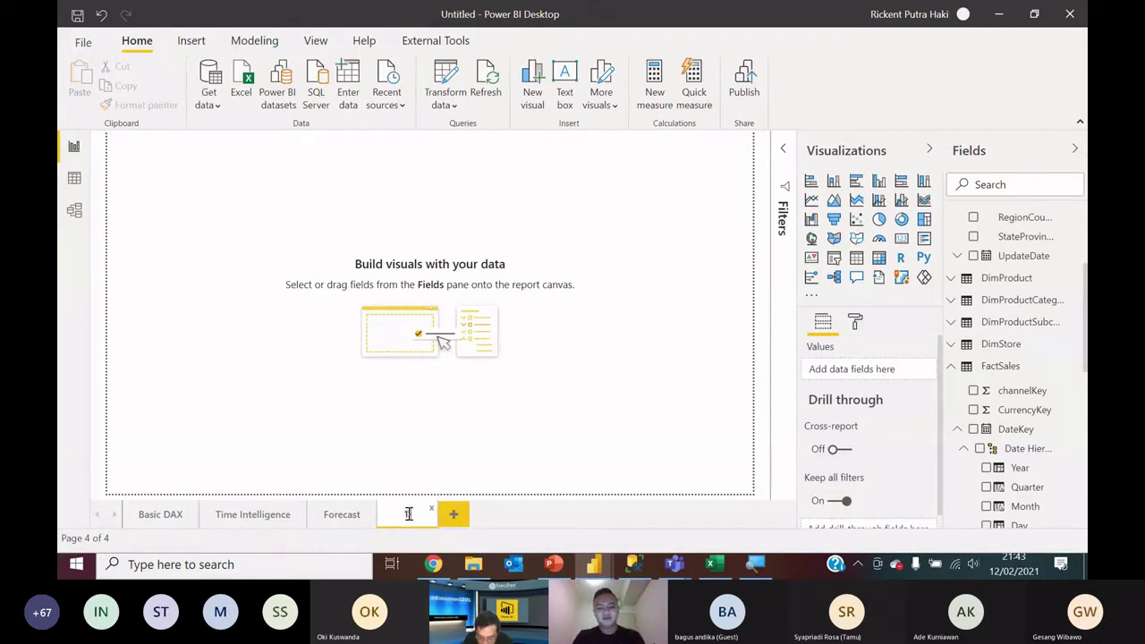
type("Linear Fore")
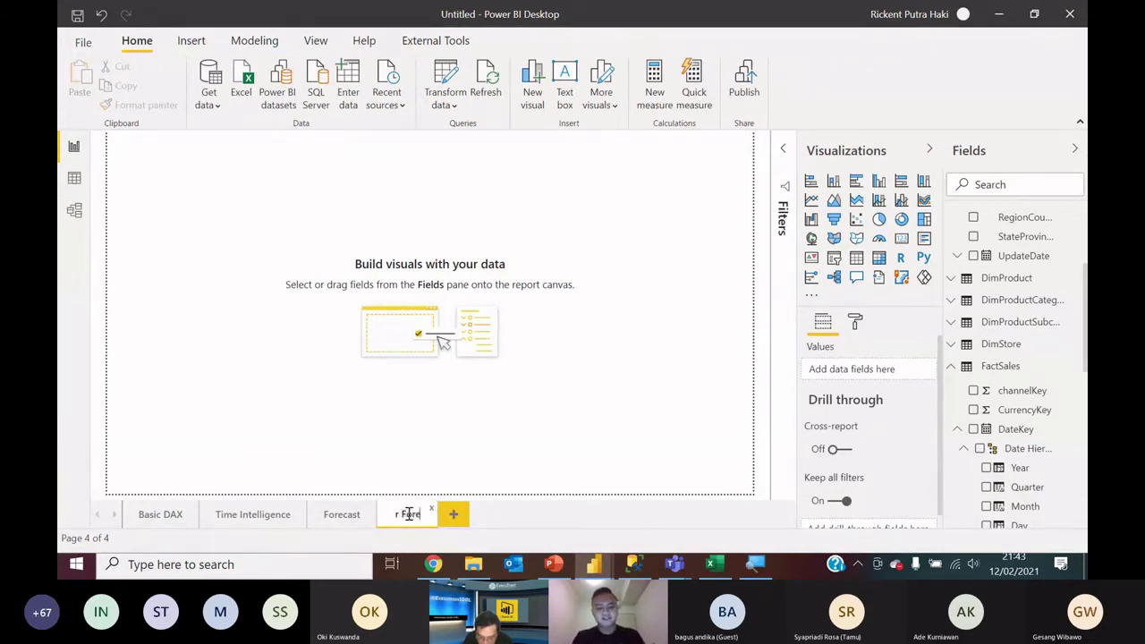
type("cast")
key("Return")
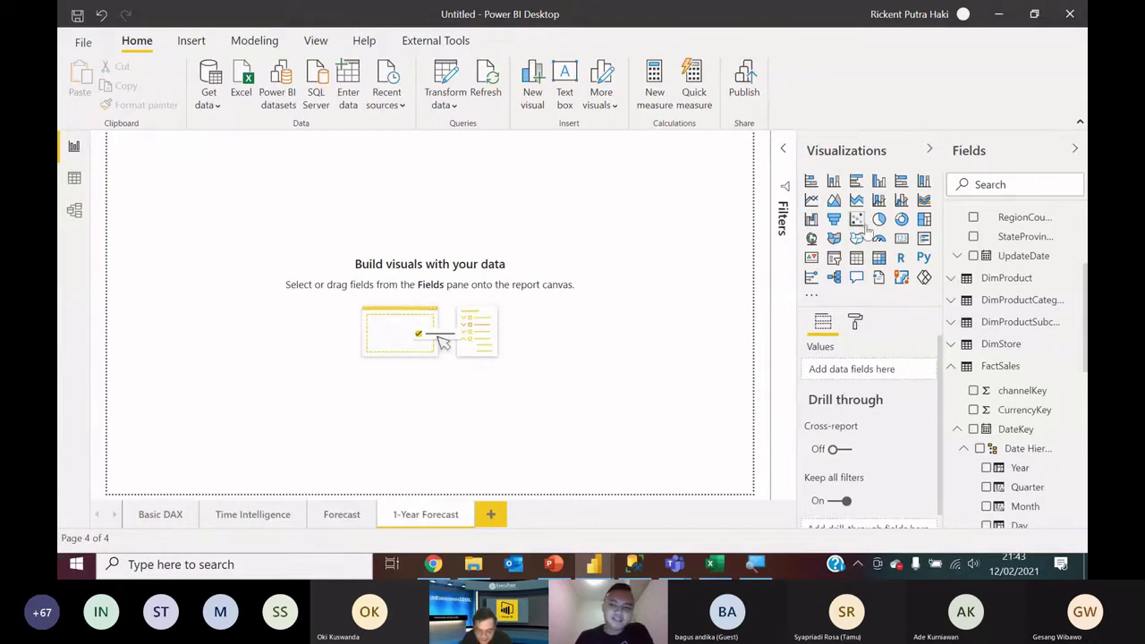
Step: Insert a matrix across the full width of the page's lower part with the DateKey Month level as its columns
left_click(880, 258)
left_click_drag(251, 176, 249, 403)
left_click_drag(252, 358, 753, 333)
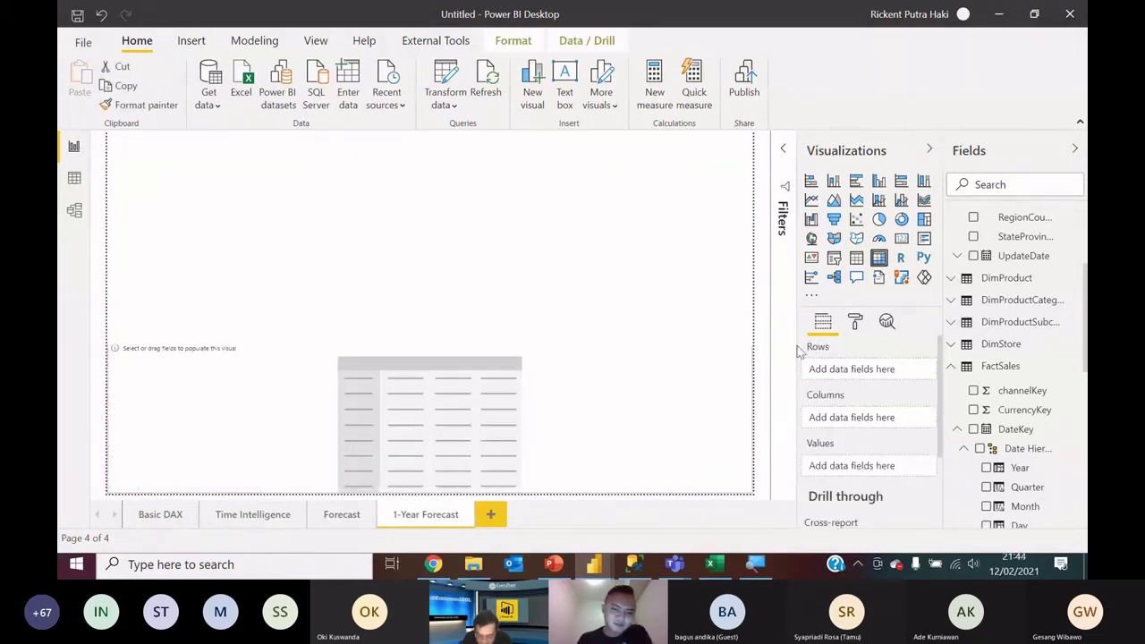
left_click_drag(822, 333, 796, 269)
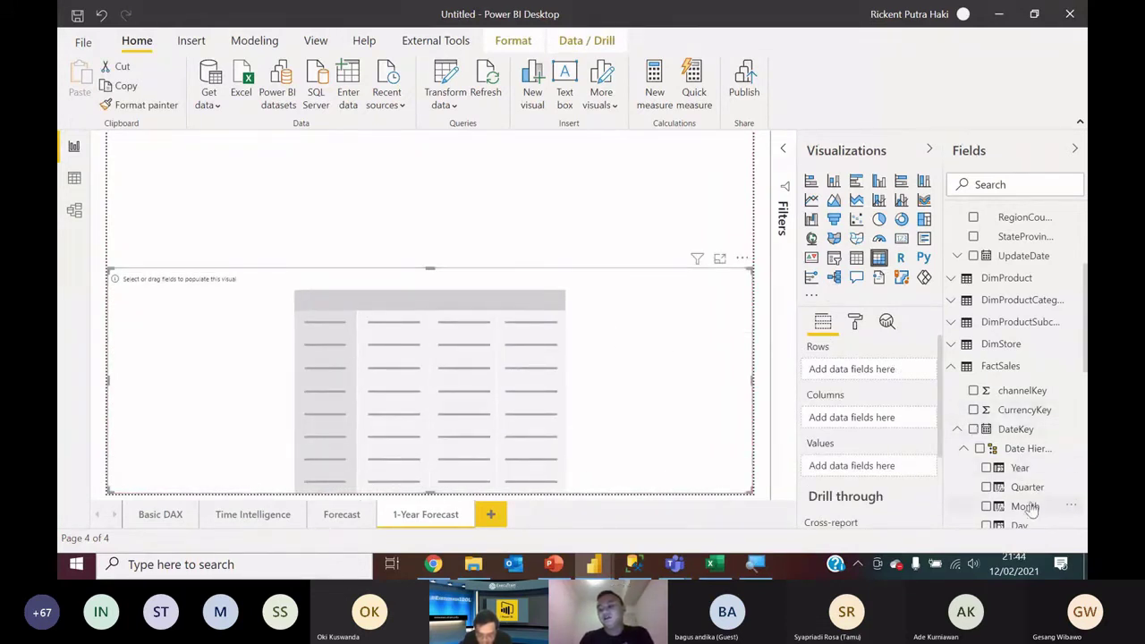
left_click_drag(1025, 507, 902, 430)
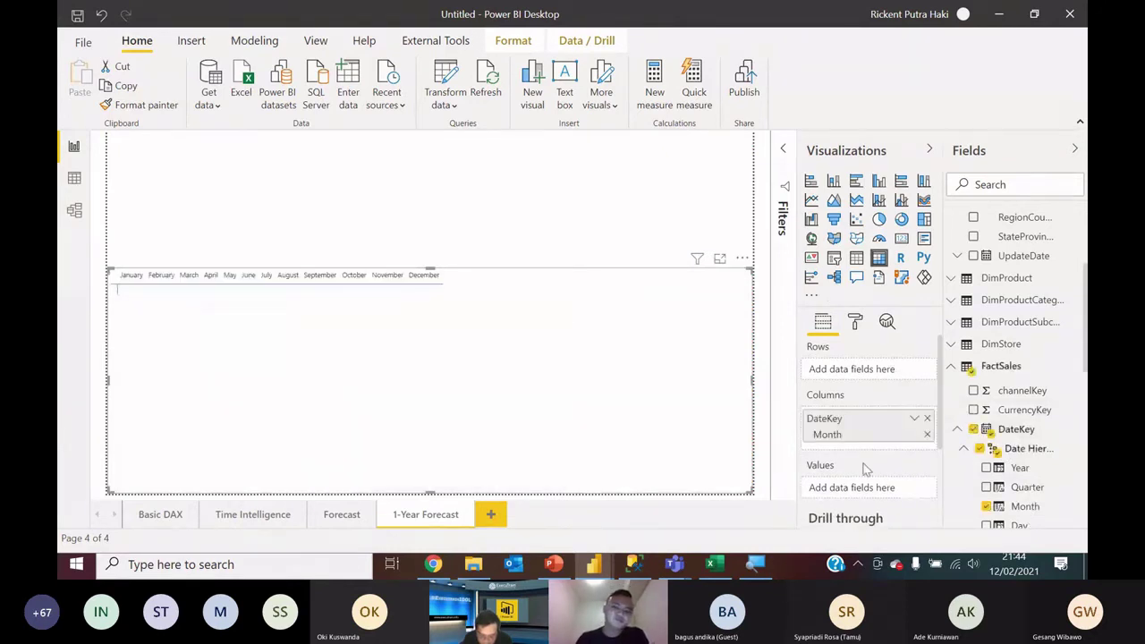
Step: Add RegionCountryName from DimGeography as the matrix rows and Gross Sales from FactSales as its values
scroll(993, 286, "up", 4)
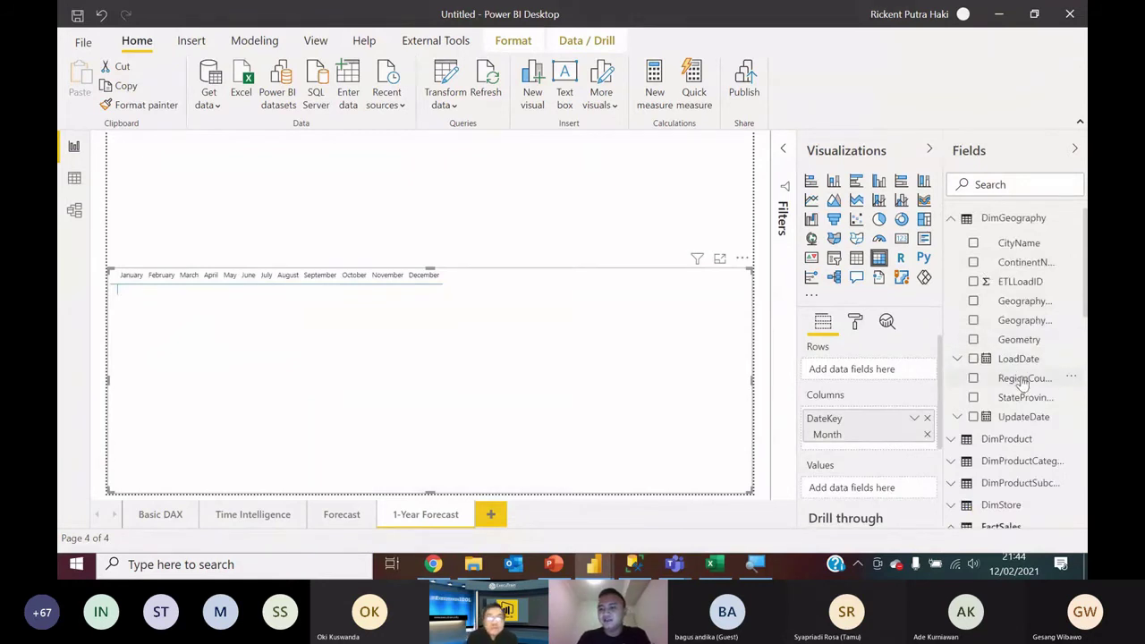
left_click_drag(1022, 378, 892, 384)
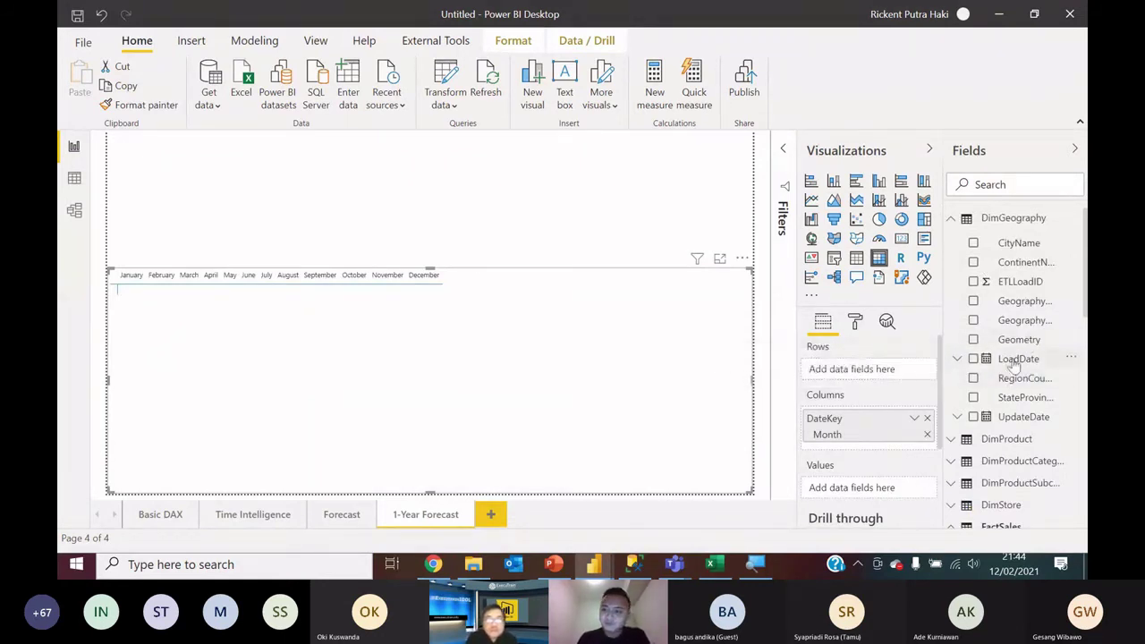
left_click_drag(1023, 382, 898, 378)
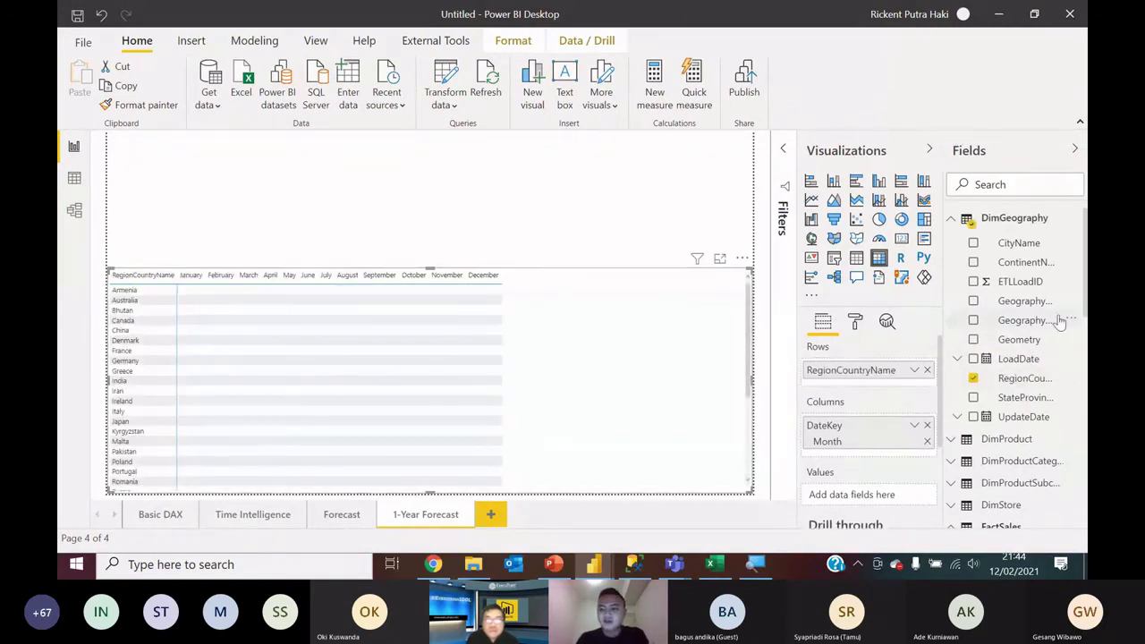
scroll(1046, 322, "down", 3)
scroll(1042, 313, "down", 2)
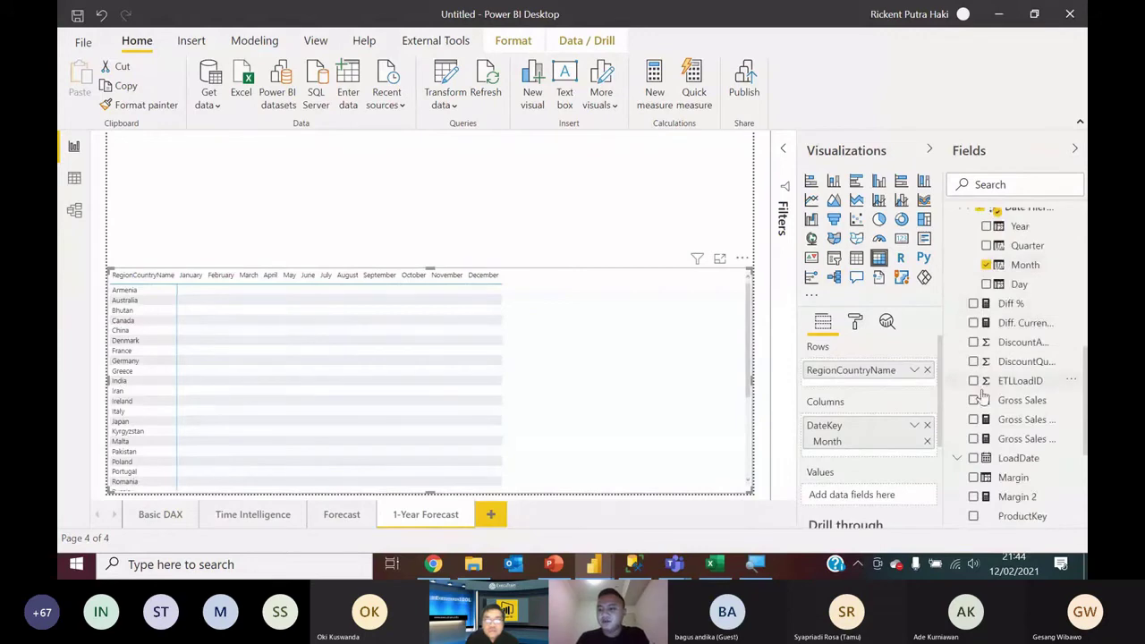
left_click(973, 400)
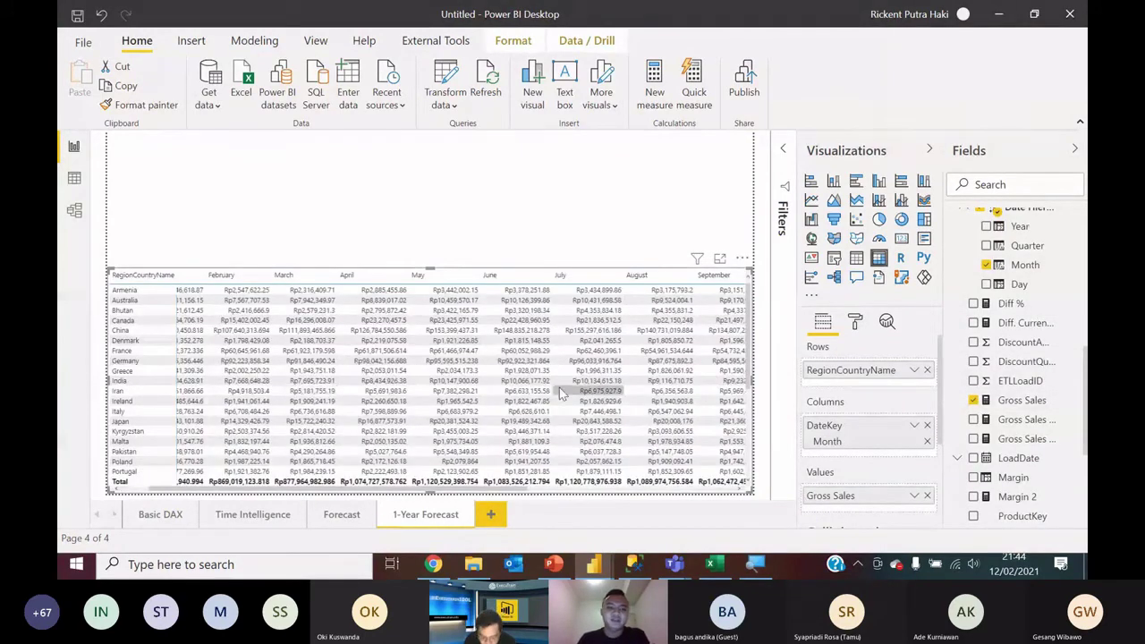
scroll(429, 403, "left", 2)
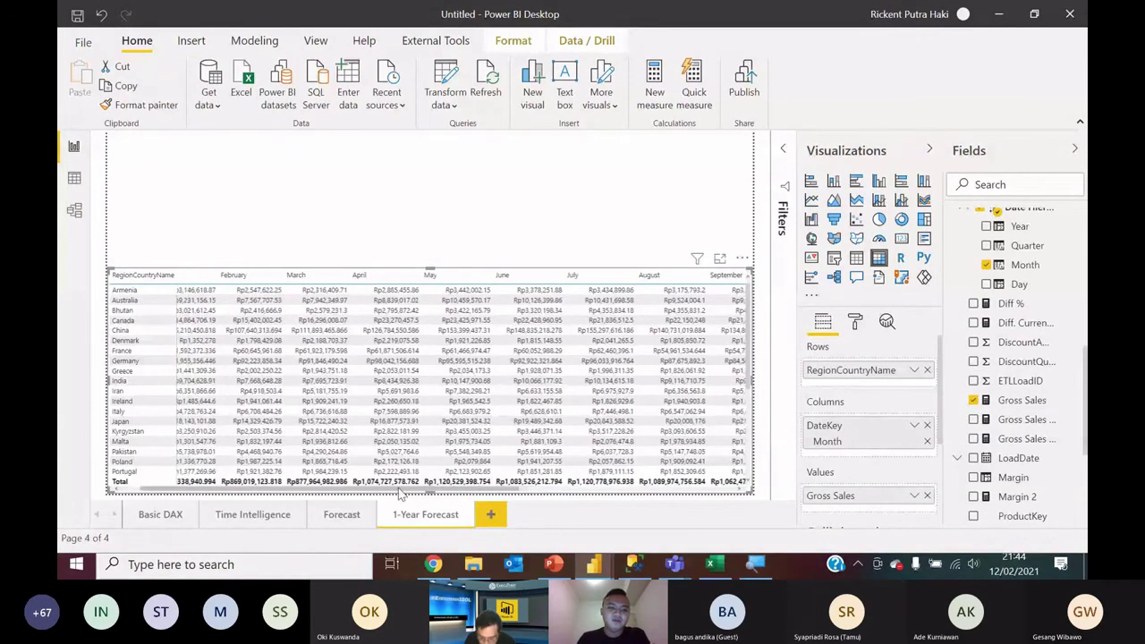
Step: Insert a slicer on the DateKey Year level and shrink it into the page's upper right area above the matrix
left_click(703, 197)
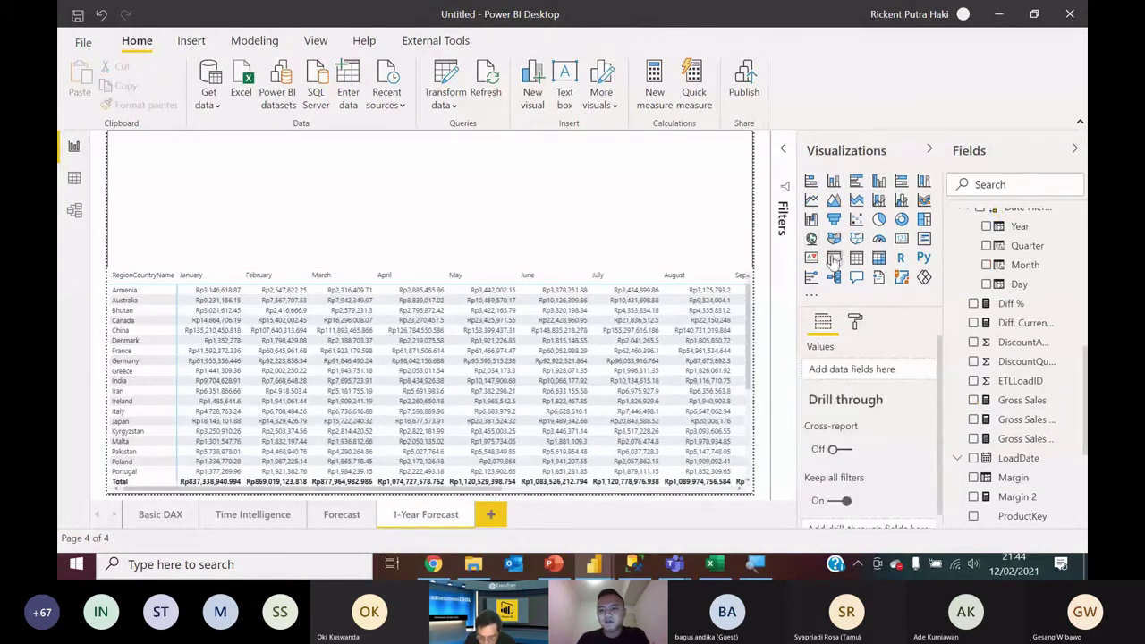
left_click(833, 256)
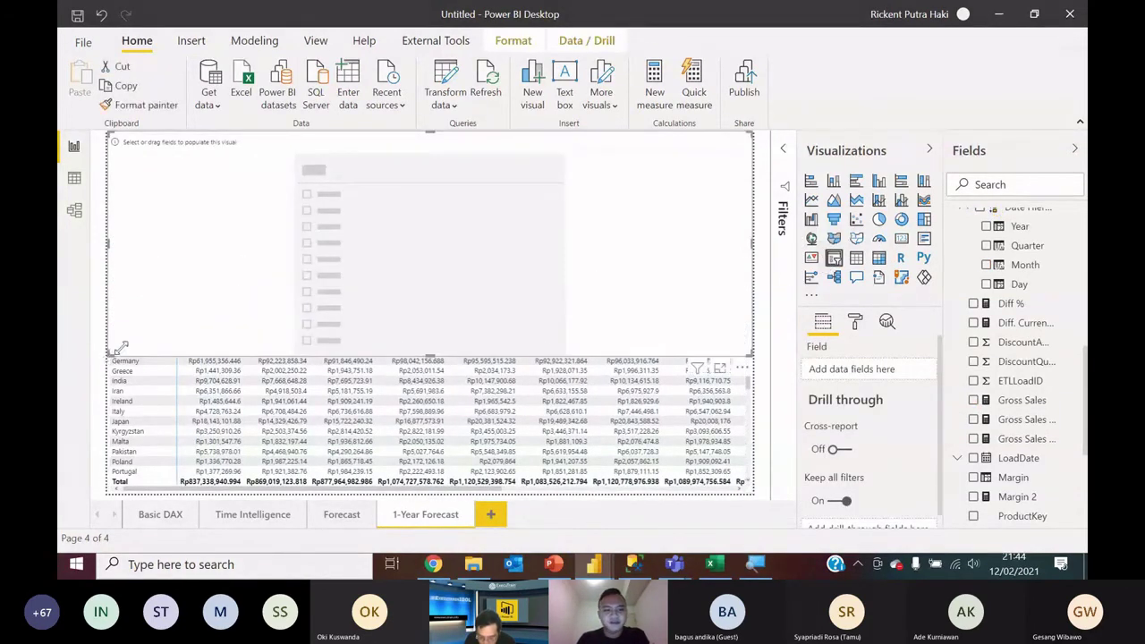
left_click_drag(109, 352, 542, 242)
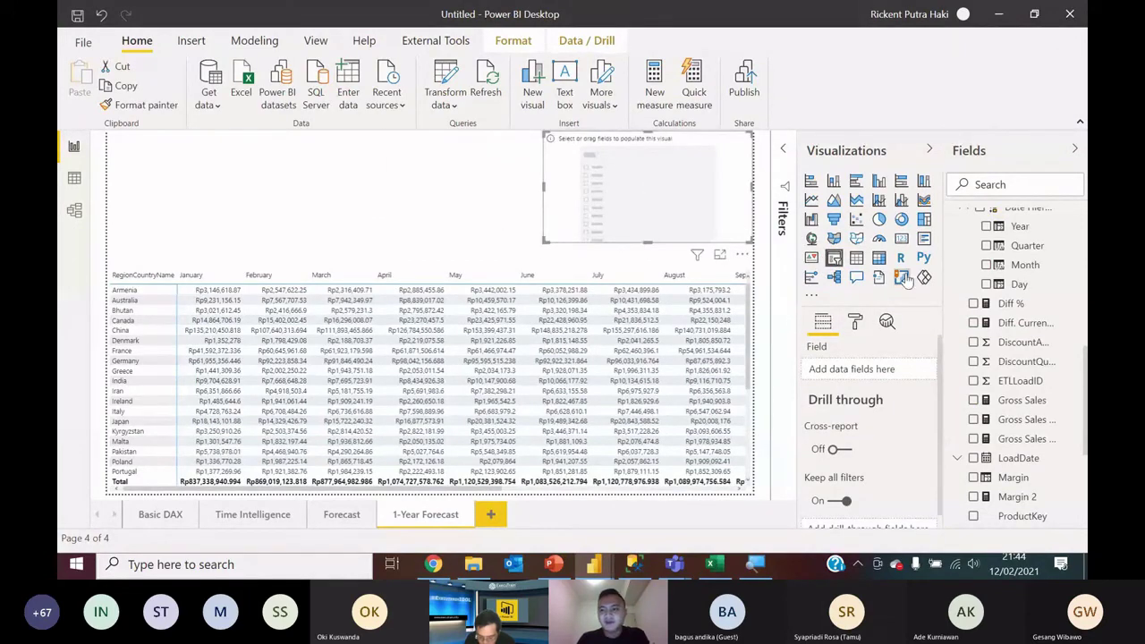
scroll(979, 353, "down", 1)
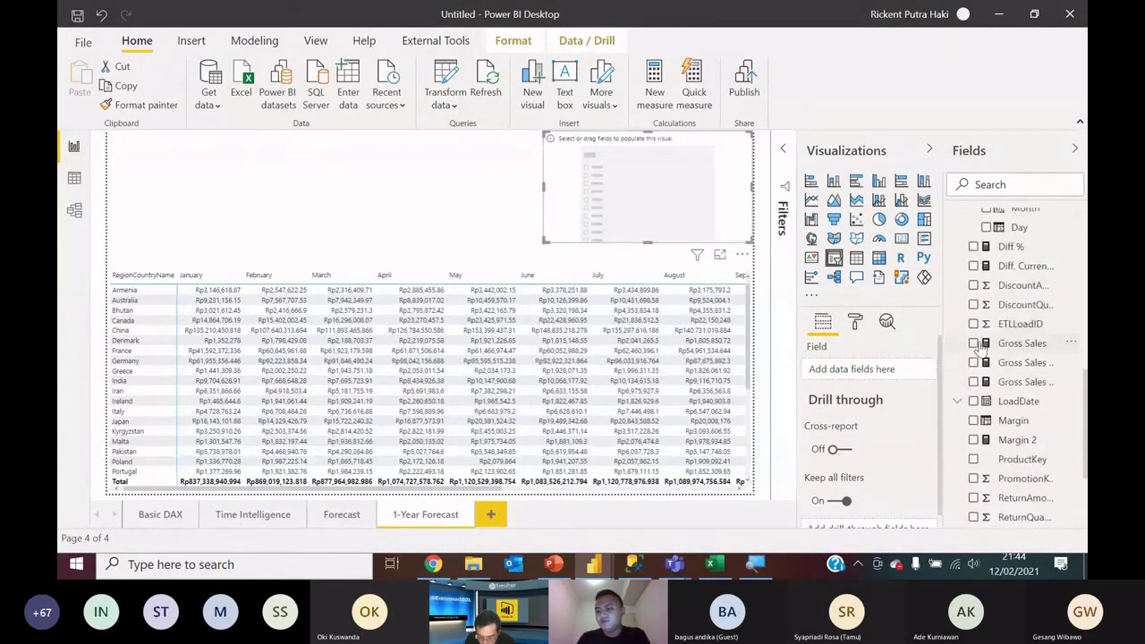
scroll(982, 277, "up", 1)
left_click(985, 226)
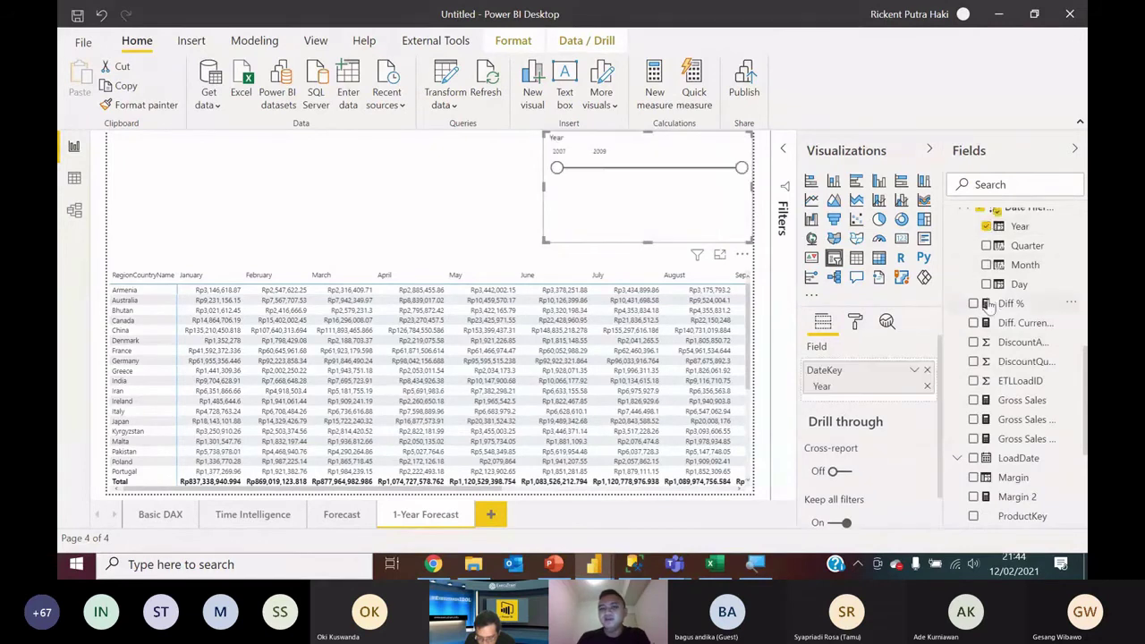
Step: Switch the Year slicer to a list with 2009 selected and lower its upper edge slightly
left_click(744, 151)
left_click(667, 152)
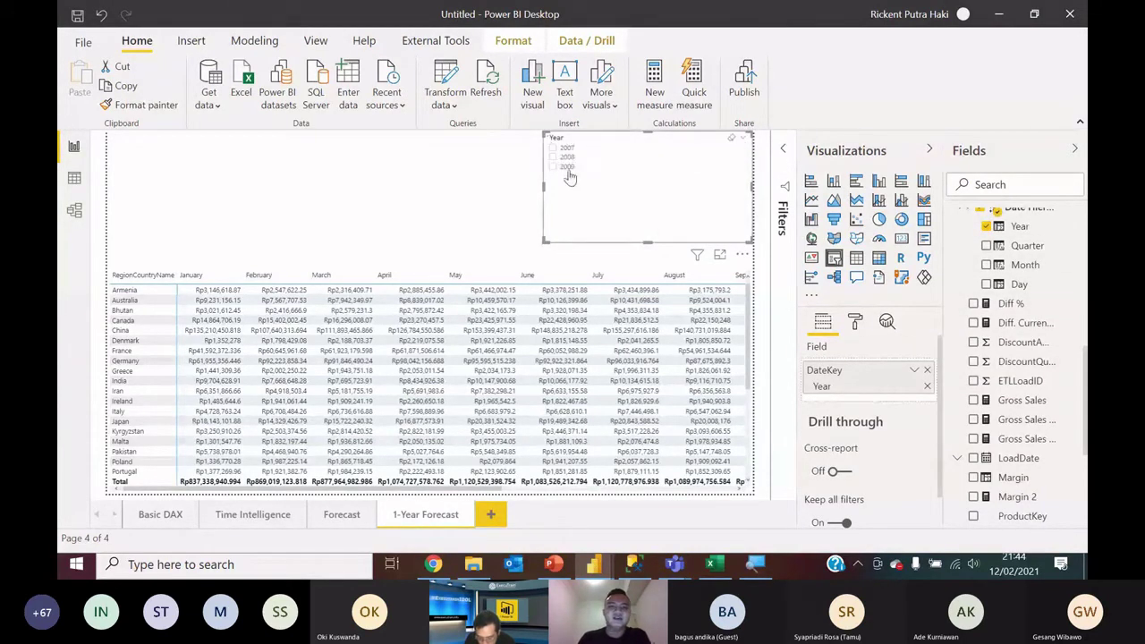
left_click(565, 167)
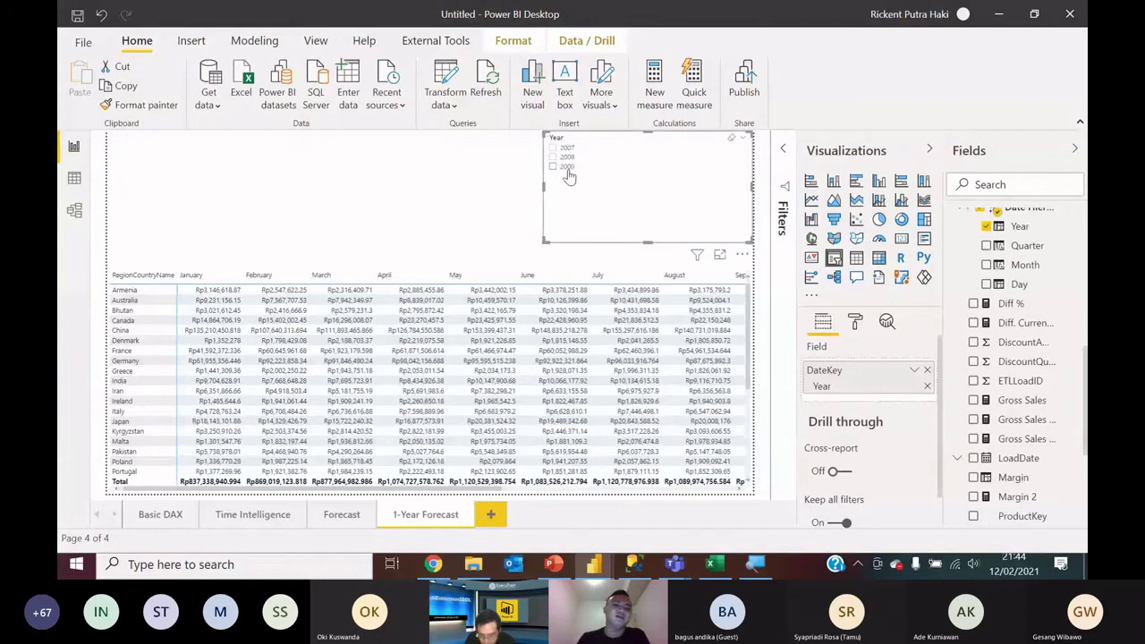
left_click(425, 188)
left_click(637, 161)
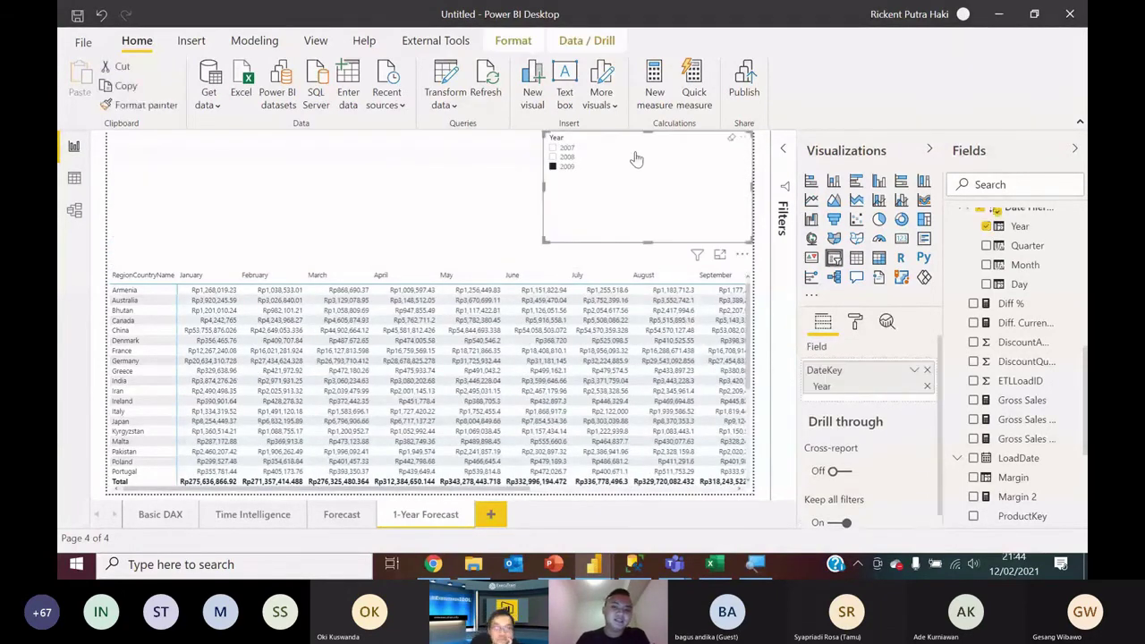
left_click_drag(646, 133, 648, 142)
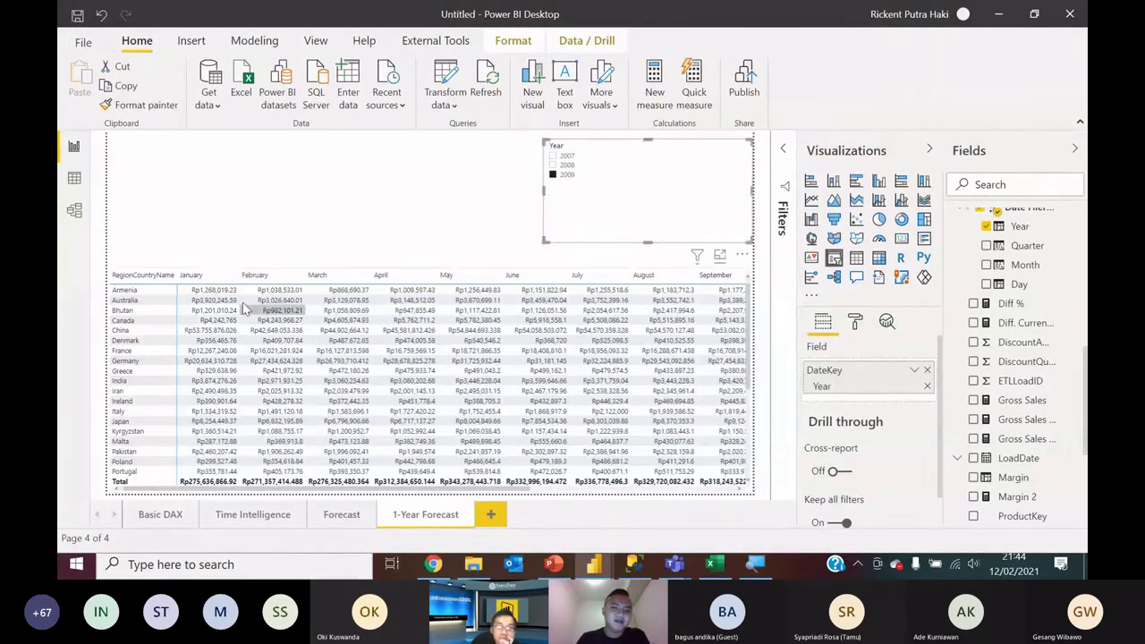
key("Escape")
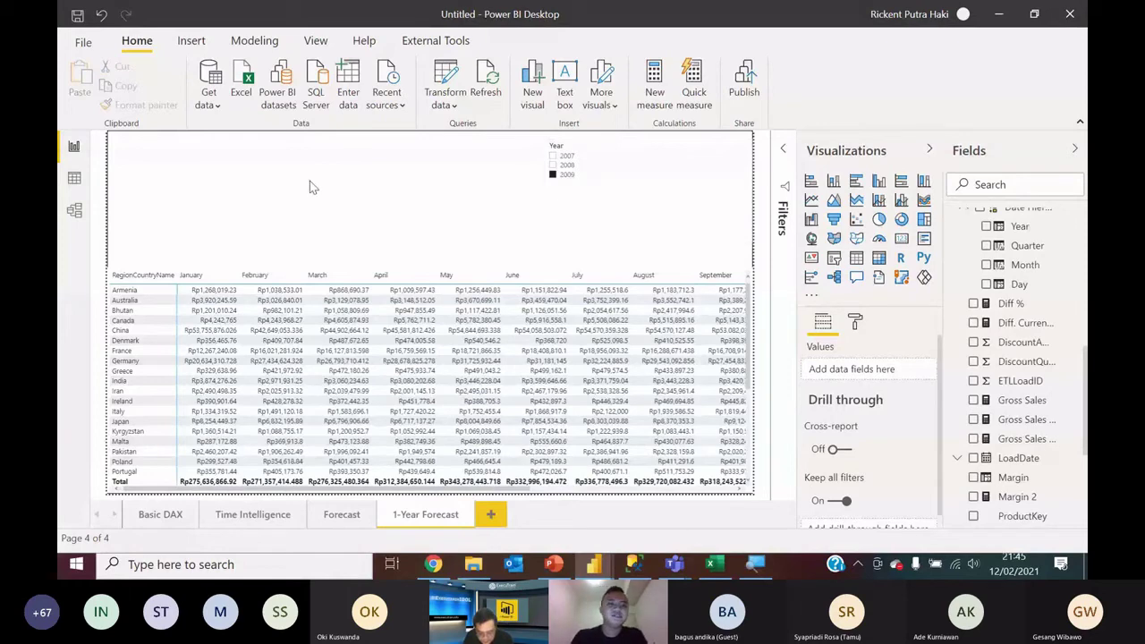
Step: Start a new what-if parameter named Business Growth with the Decimal number data type
left_click(255, 40)
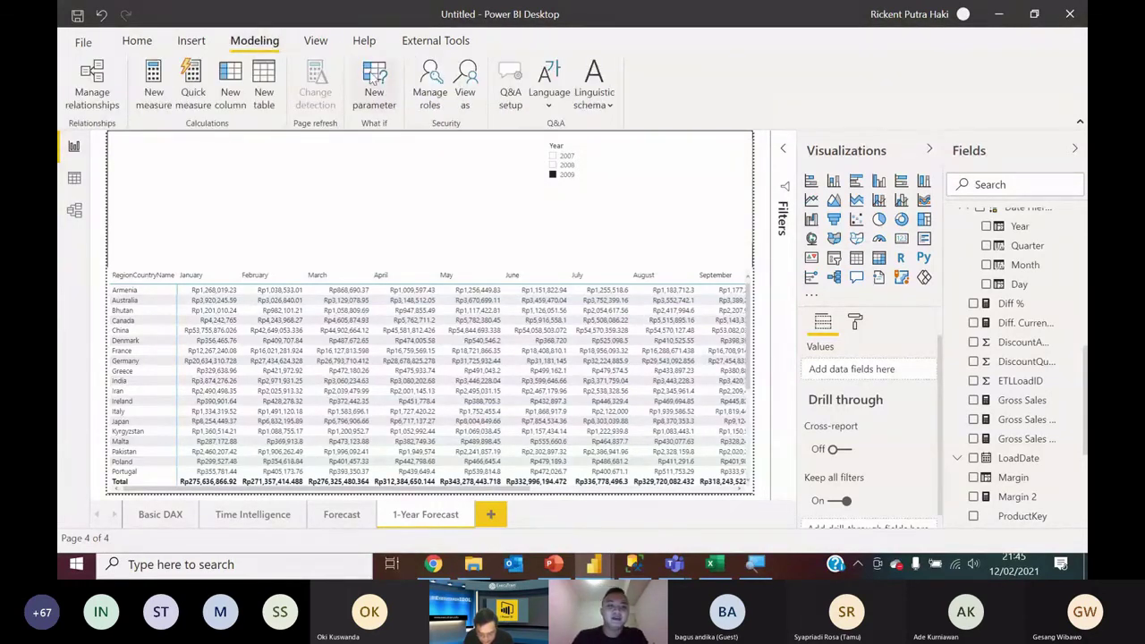
left_click(370, 98)
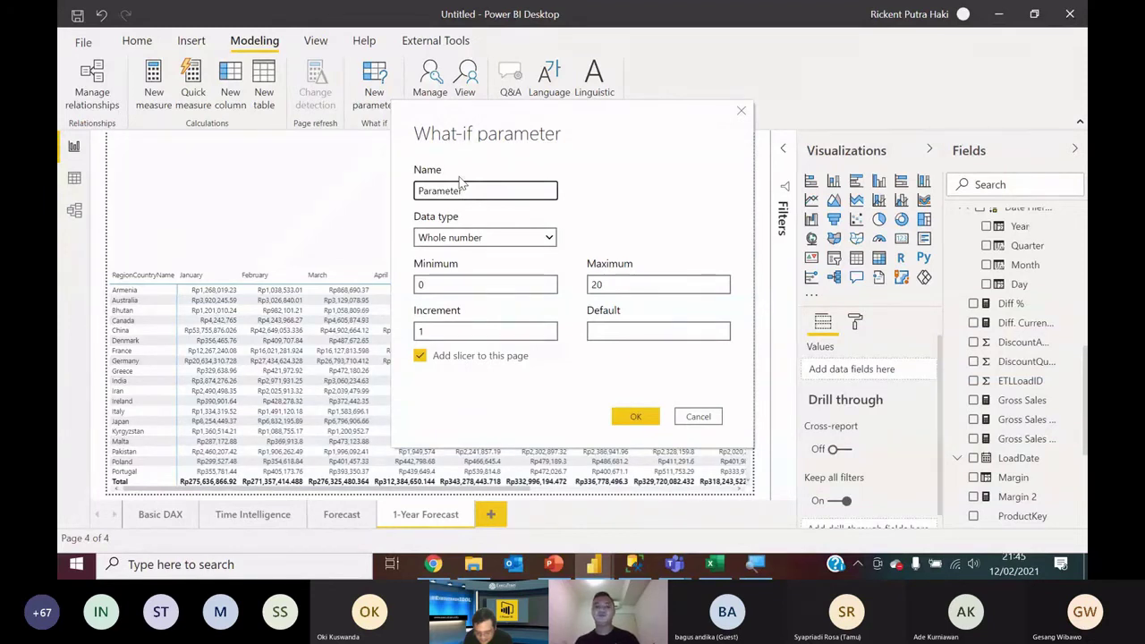
left_click_drag(463, 185, 398, 168)
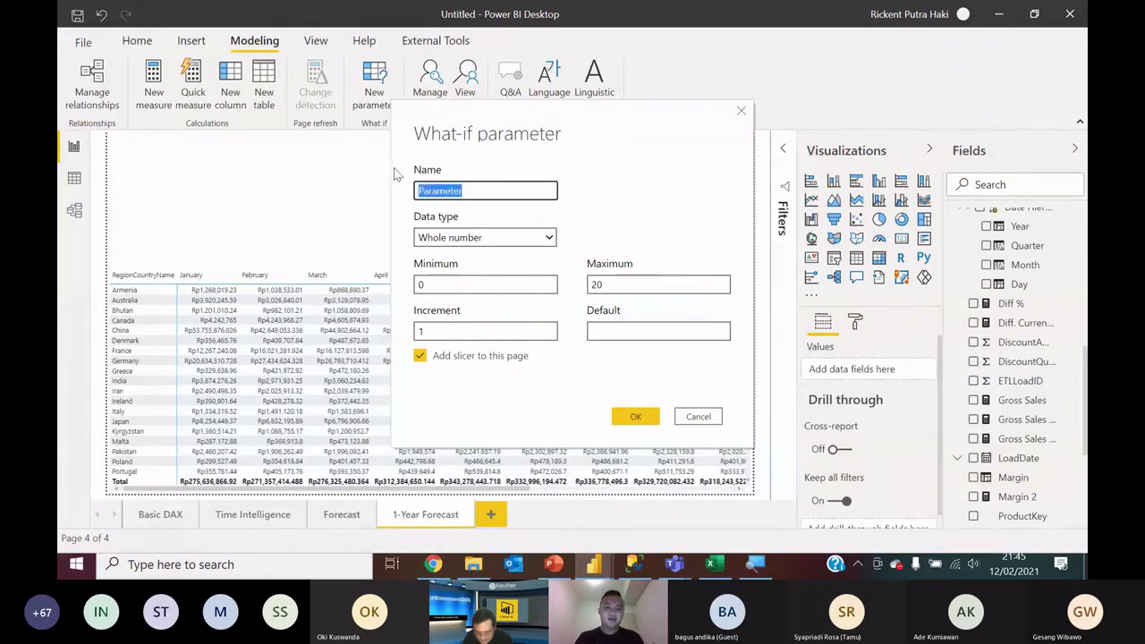
type("Growth Rate")
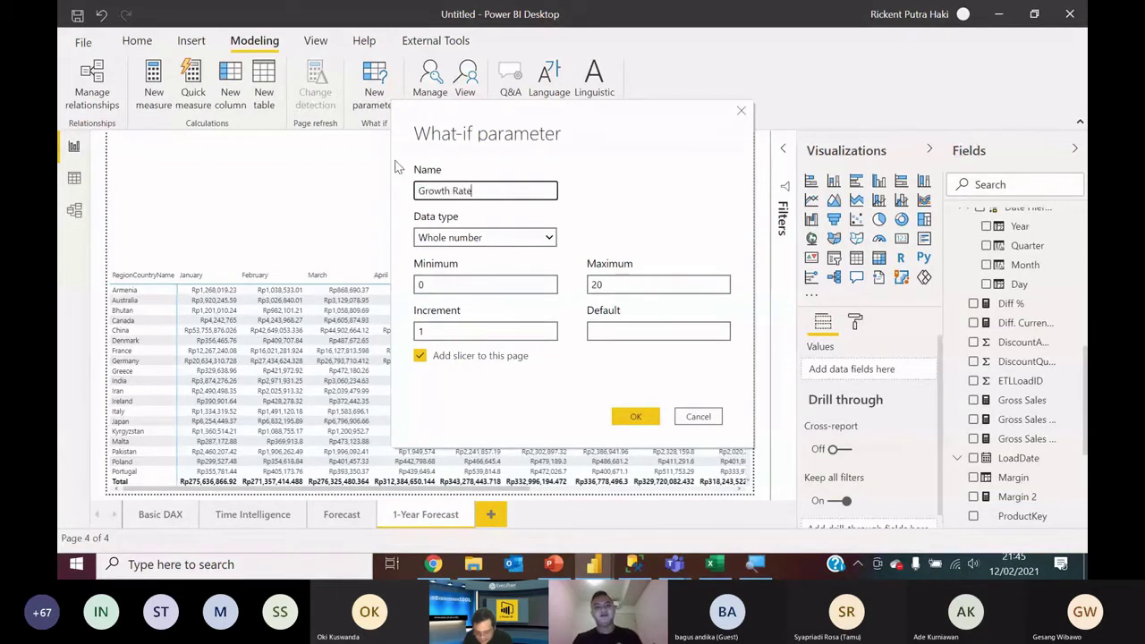
key("ctrl+a")
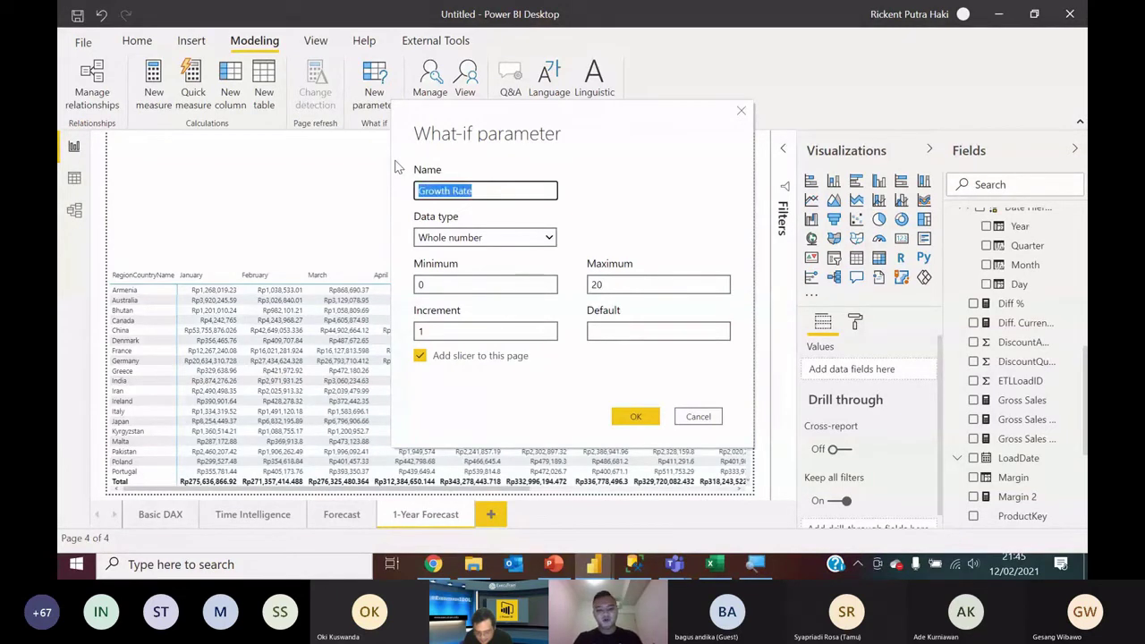
type("Business Growth")
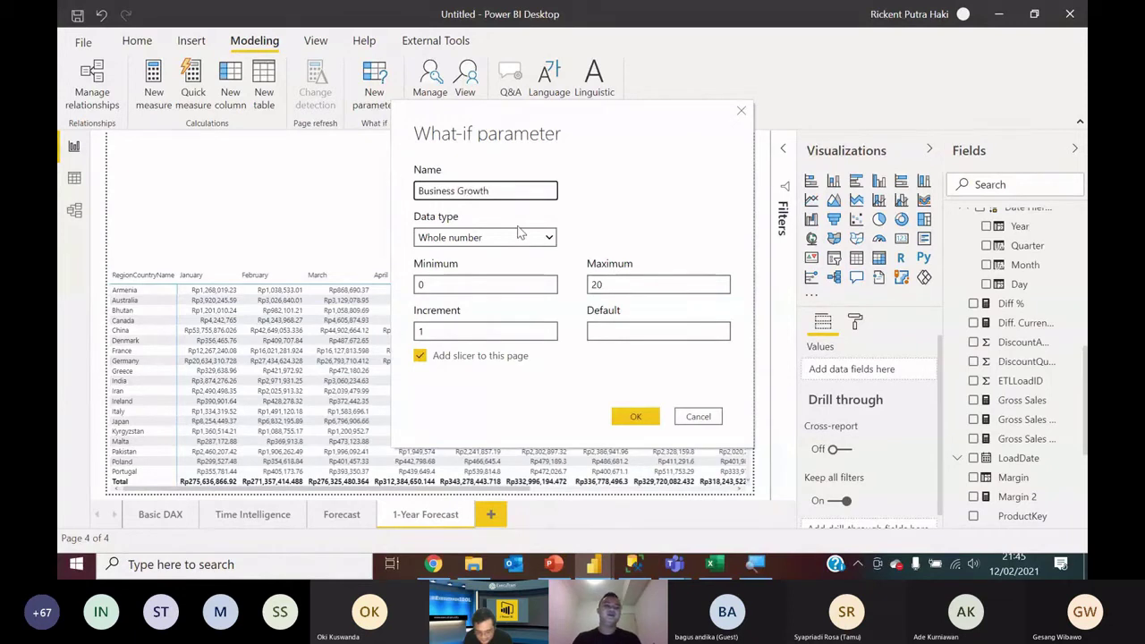
left_click(477, 239)
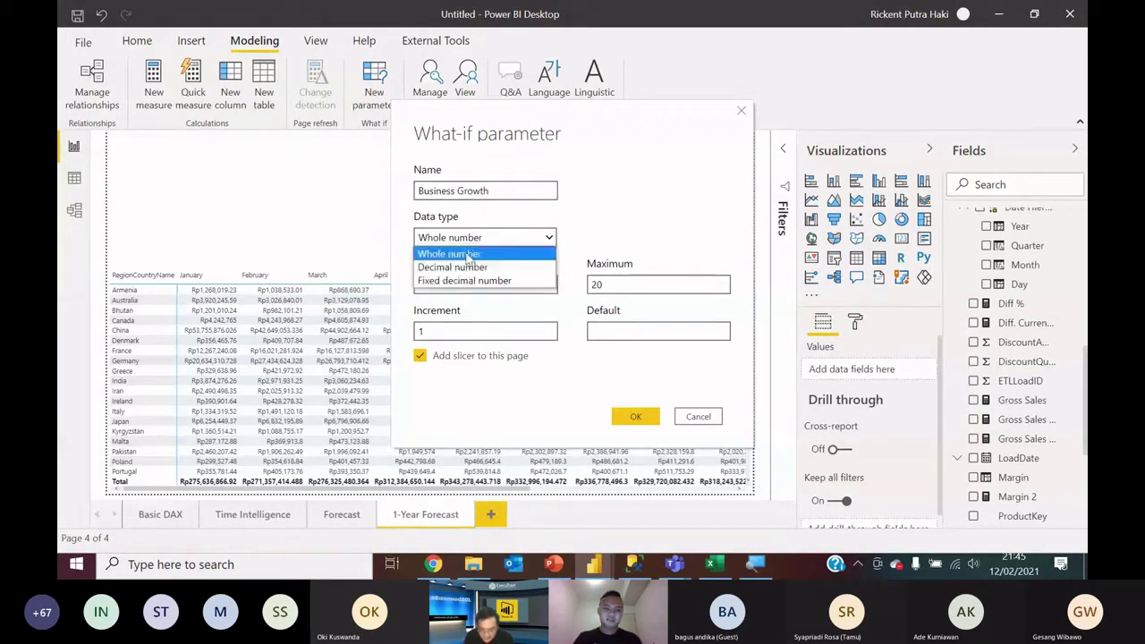
left_click(466, 269)
Step: Create the parameter with minimum -1, maximum 1, increment 0.01 and default 0, including its slicer on the page
double_click(465, 281)
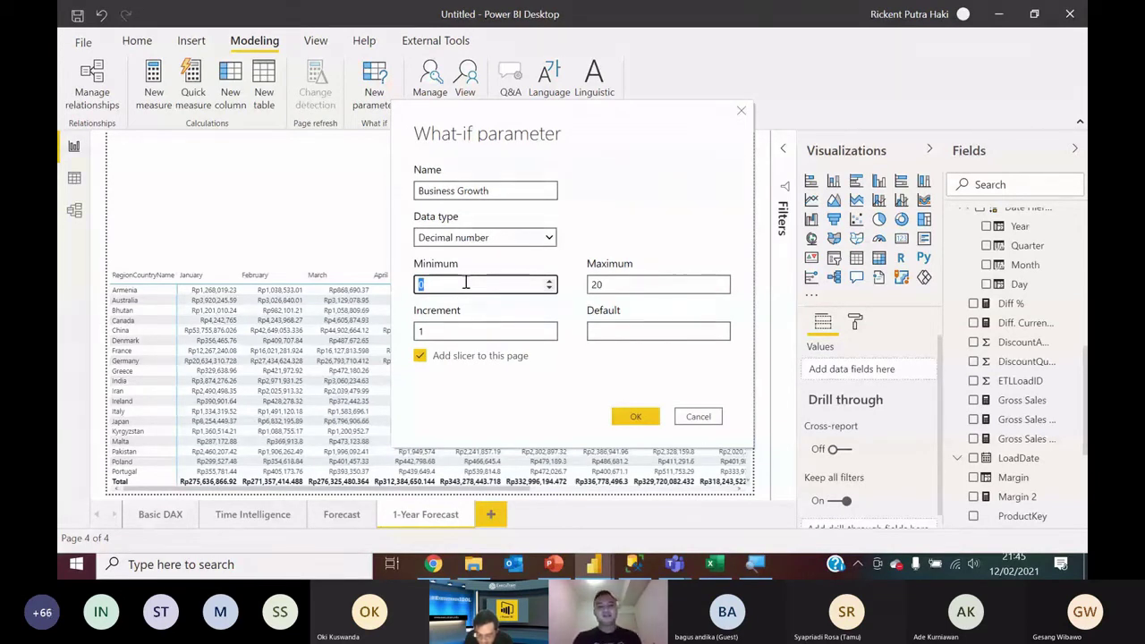
type("-1")
double_click(617, 287)
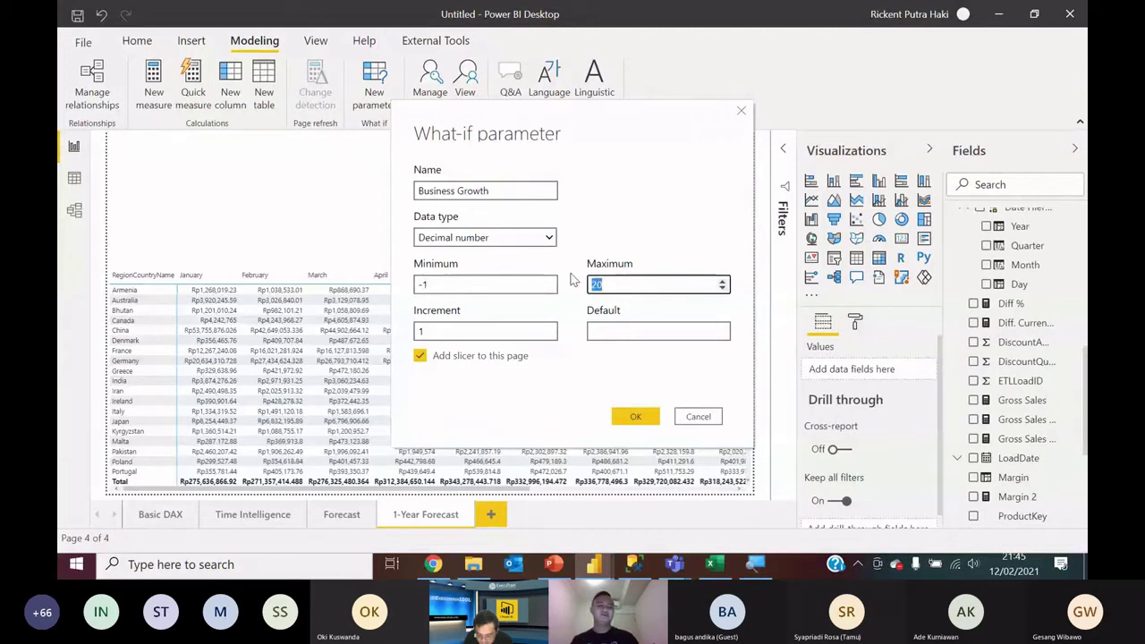
type("1")
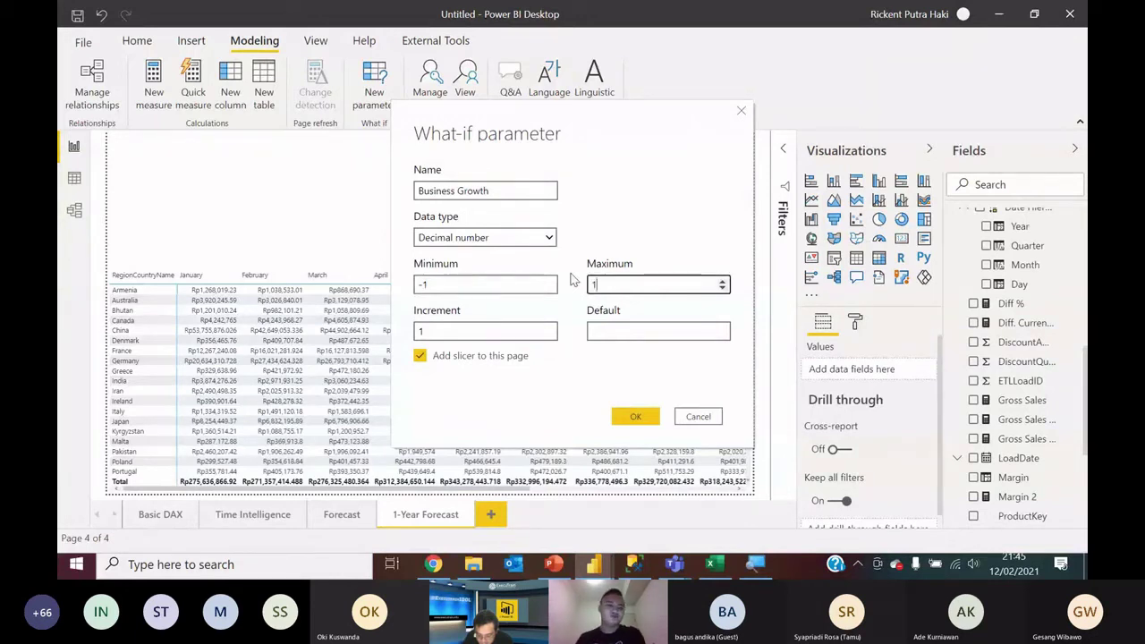
double_click(537, 330)
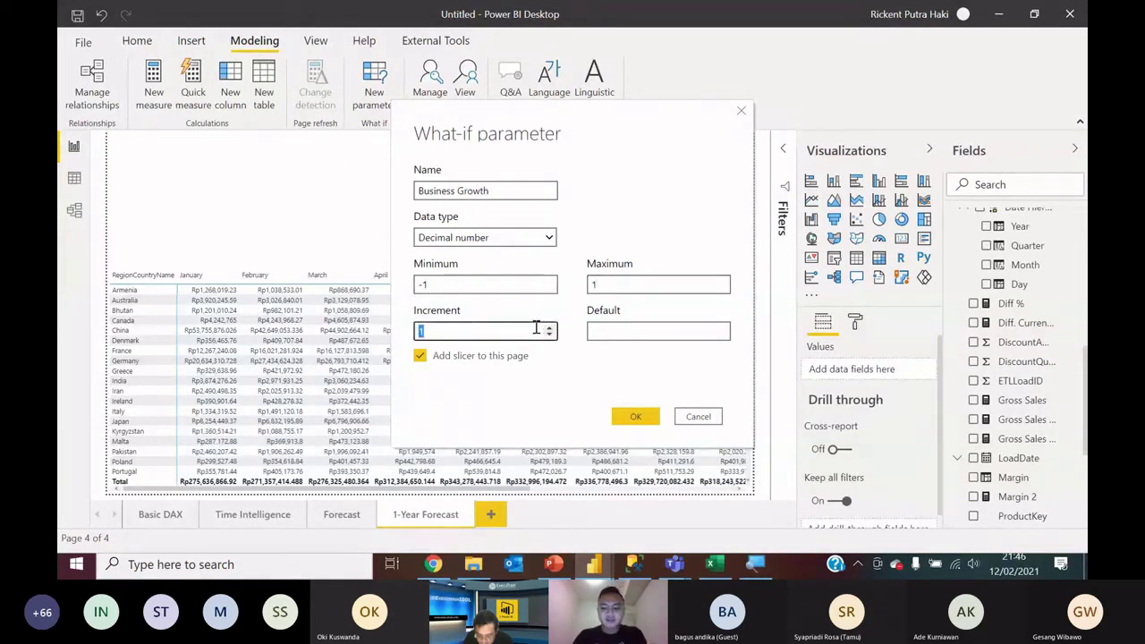
type("0.01")
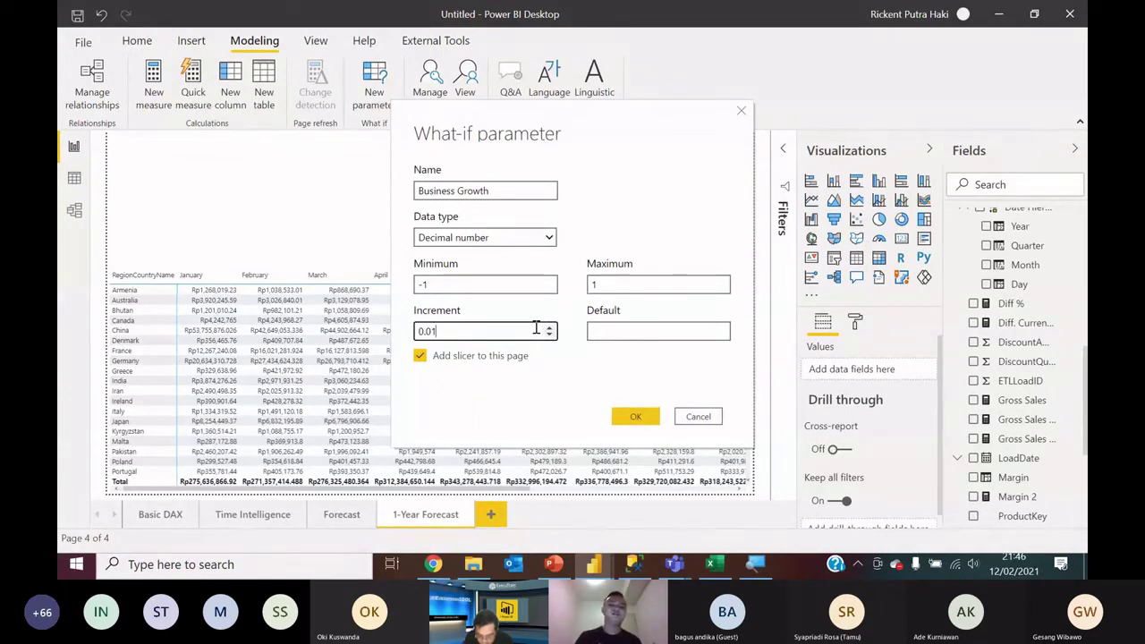
left_click(592, 333)
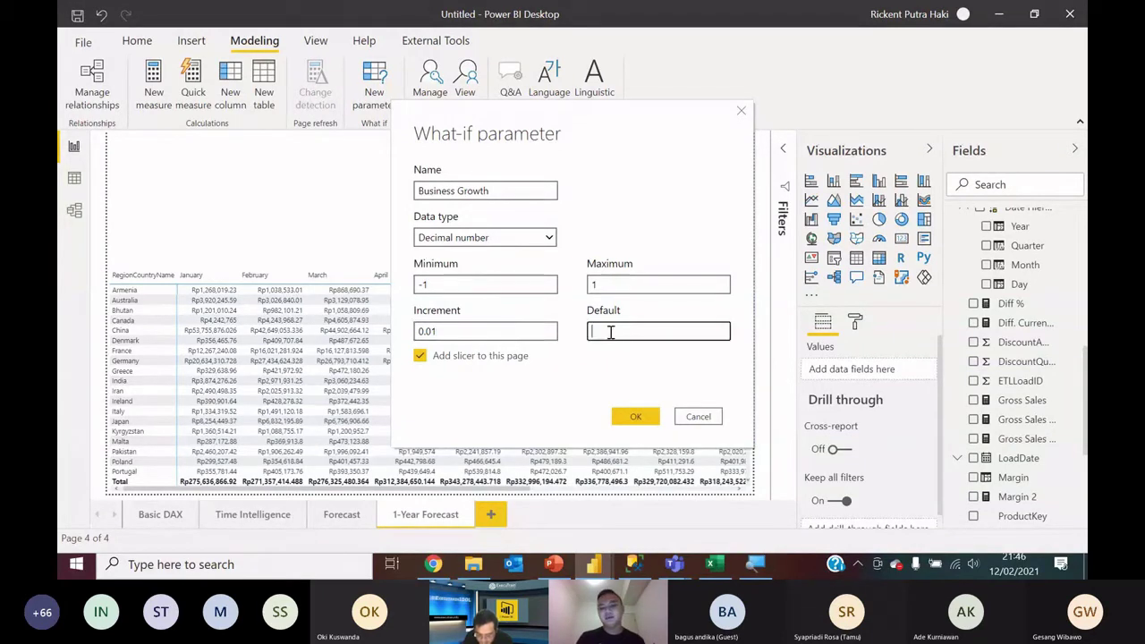
type("0")
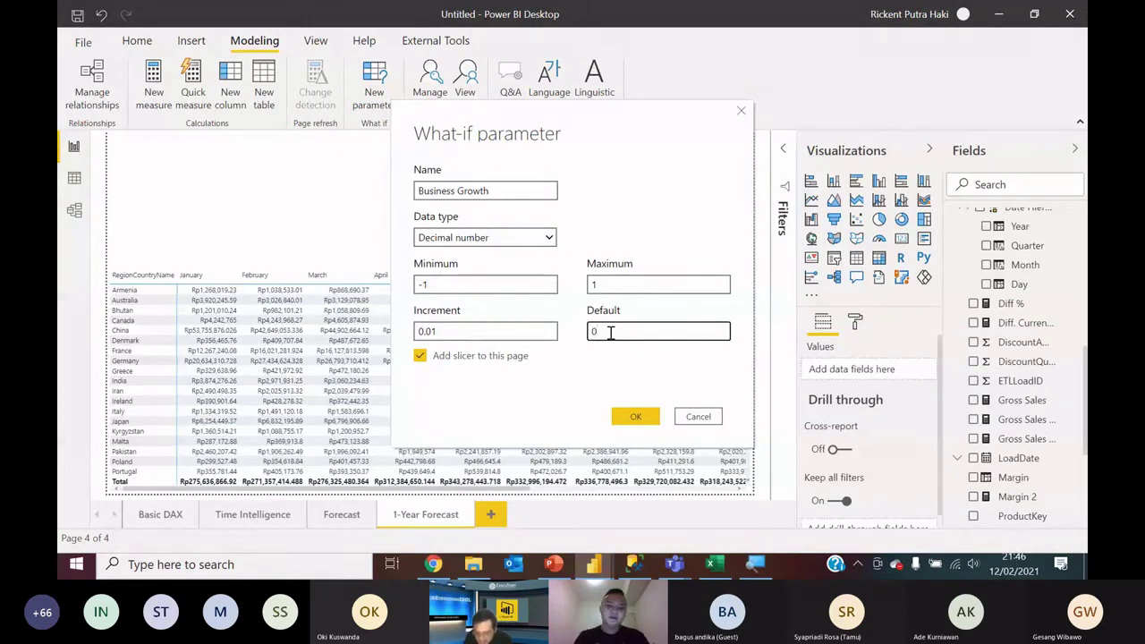
left_click(635, 416)
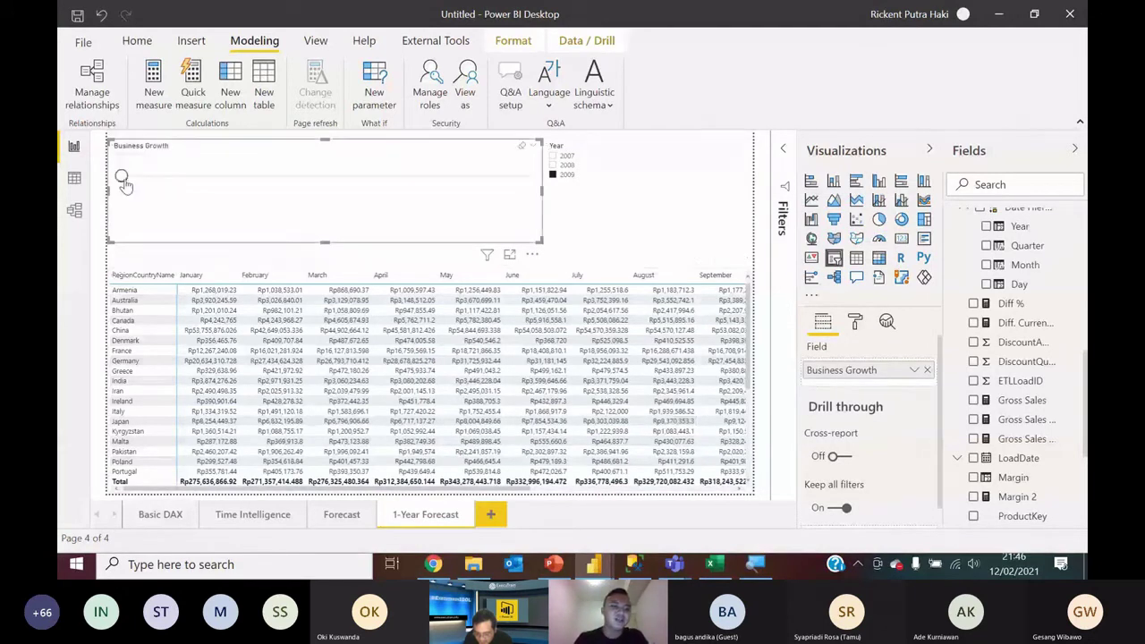
Step: Try the Business Growth slider at 0.05 and inspect the Business Growth table's series formula and its column
left_click_drag(123, 178, 338, 178)
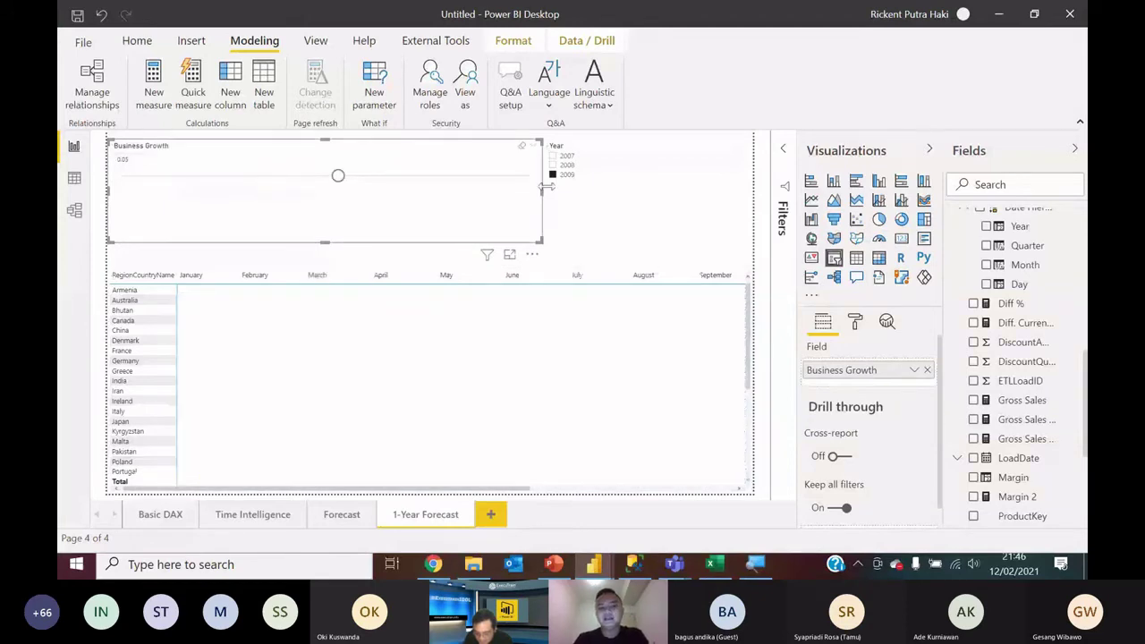
scroll(1046, 309, "up", 5)
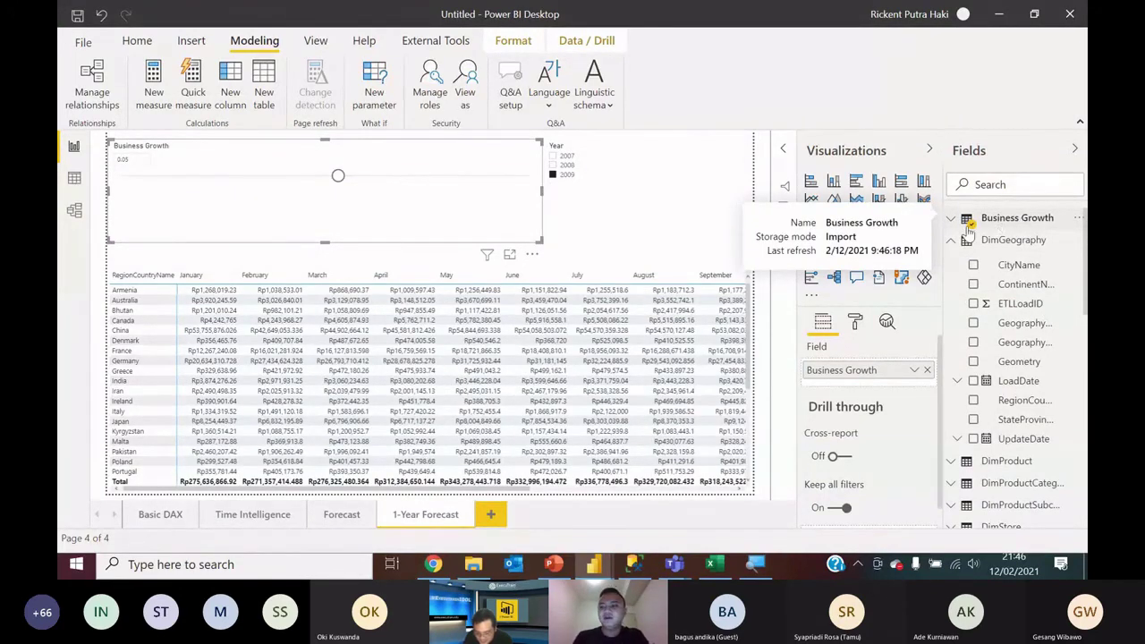
left_click(995, 224)
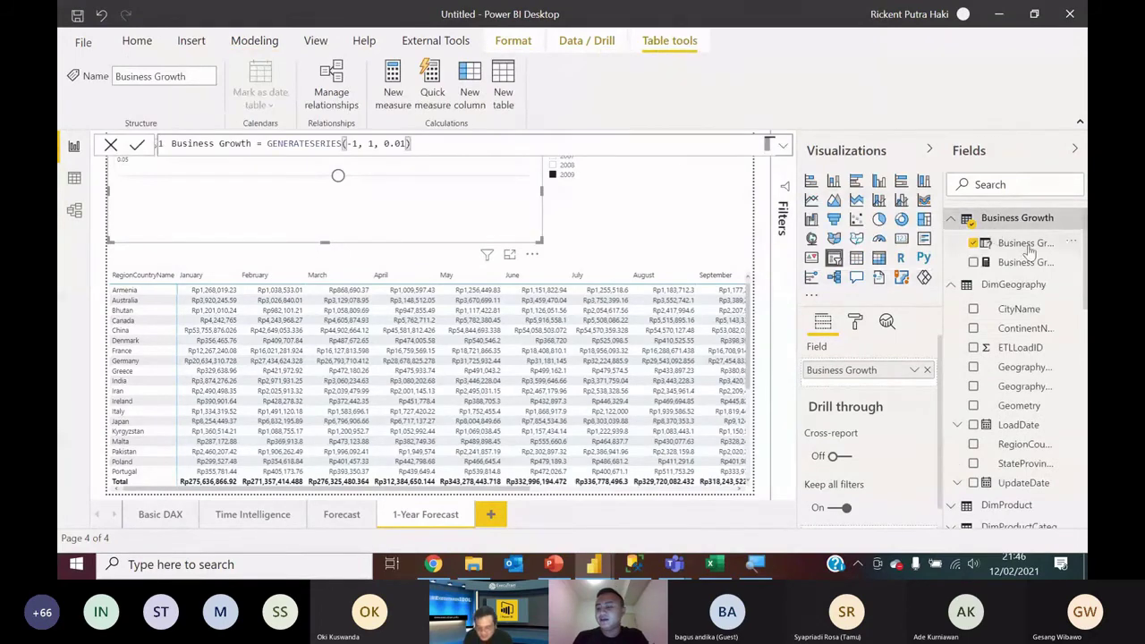
left_click(1027, 245)
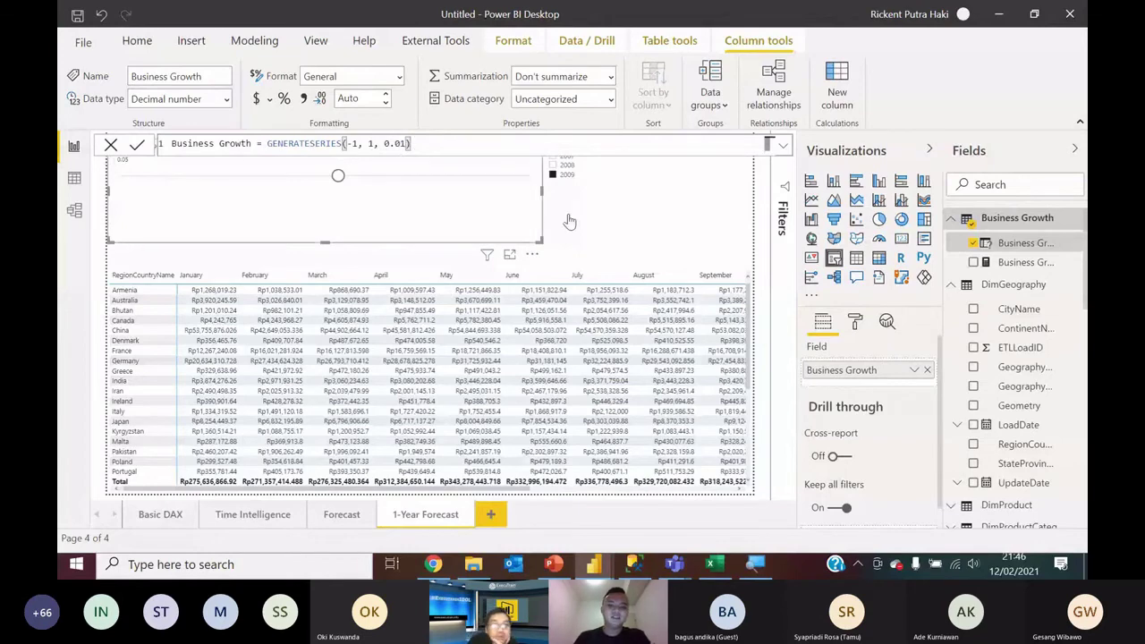
left_click(593, 236)
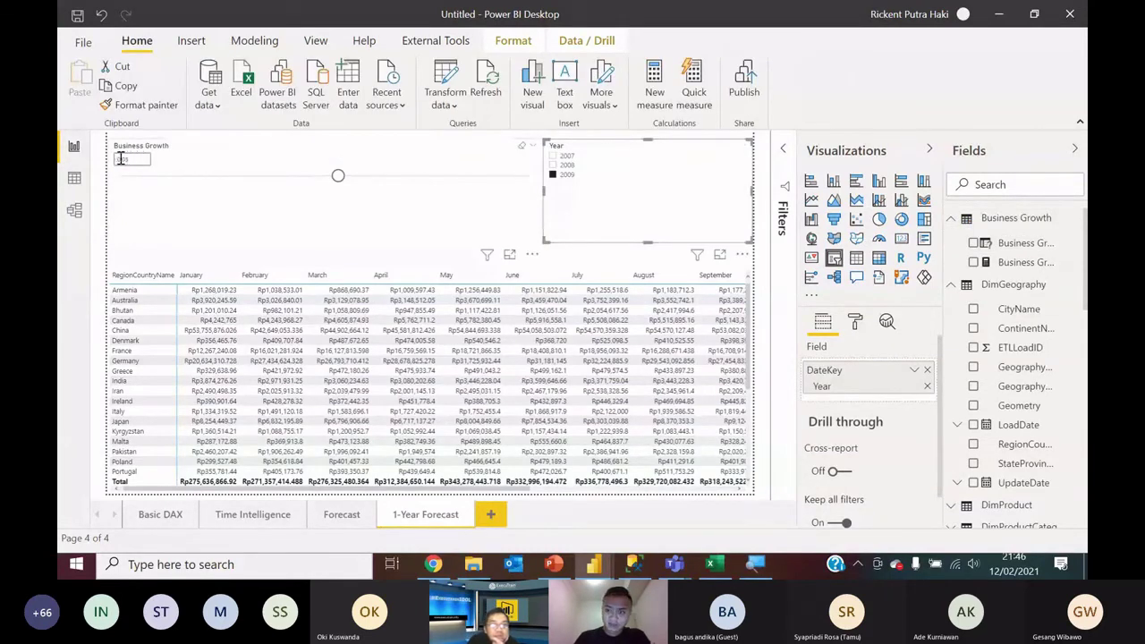
Step: Format the Business Growth column as a percentage with 0 decimal places
left_click(1020, 244)
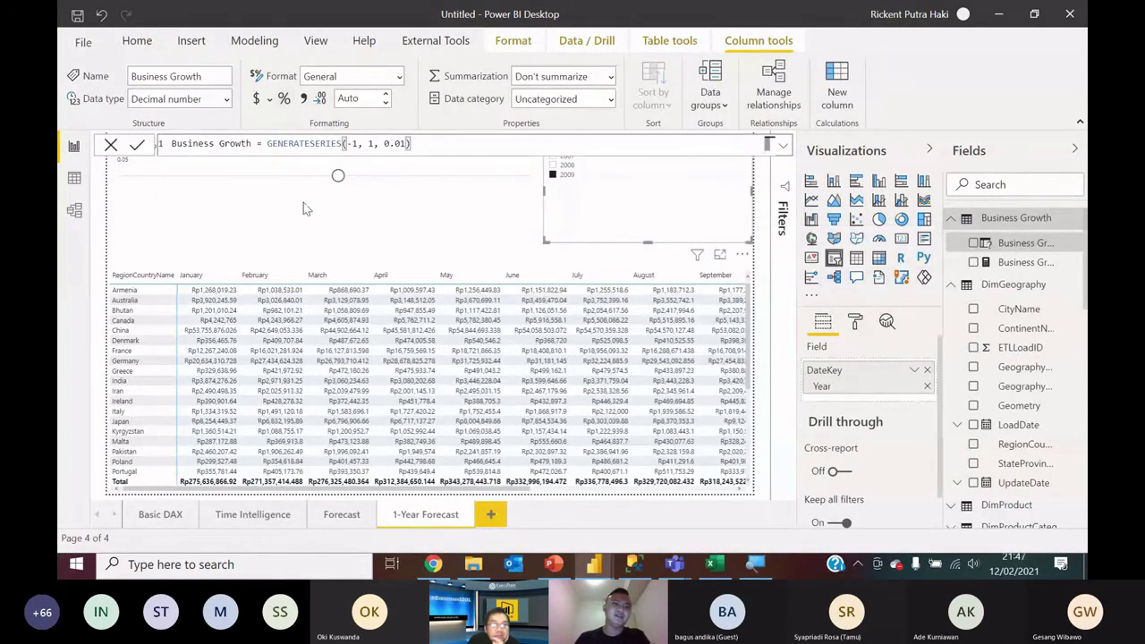
left_click(284, 99)
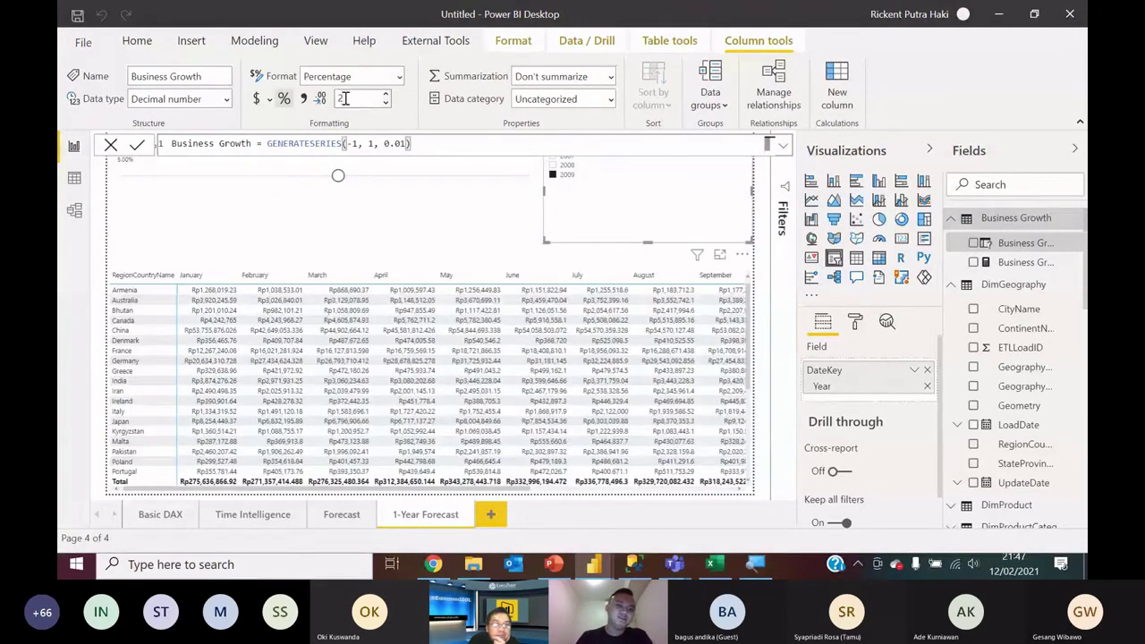
type("0")
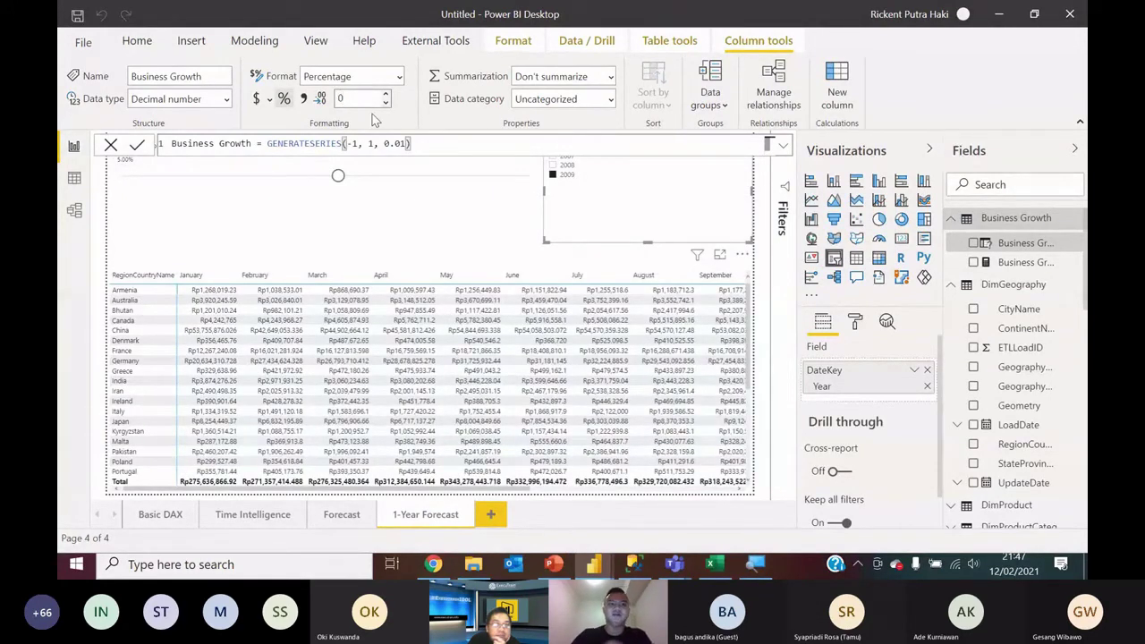
key("Return")
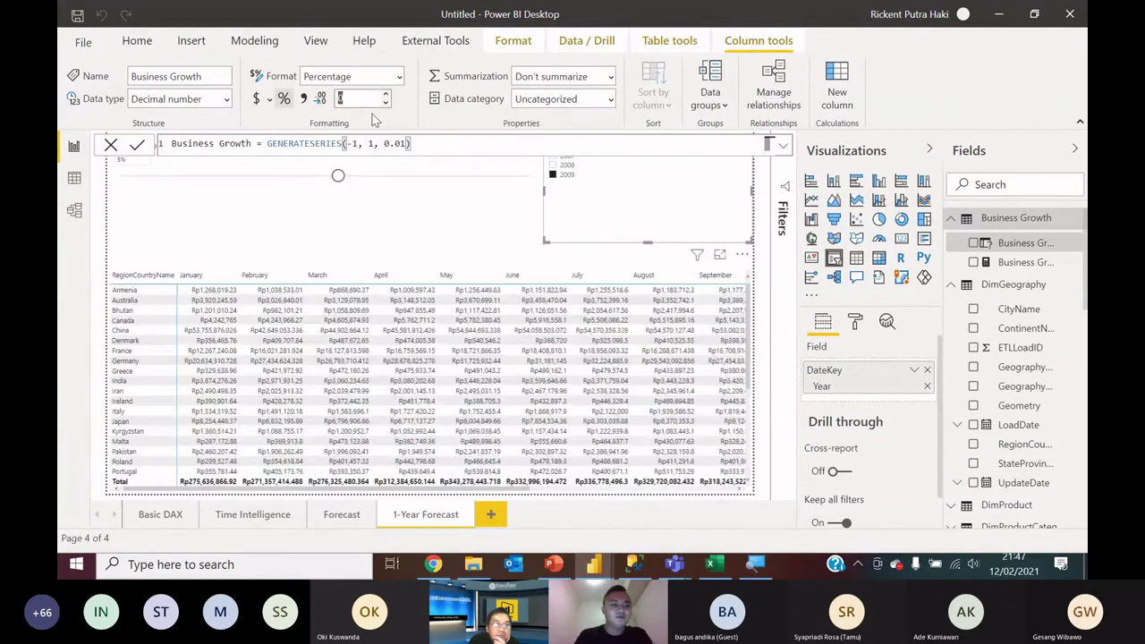
Step: Test the Business Growth slider down to -100% and inspect the Business Growth Value measure's formula
left_click(126, 154)
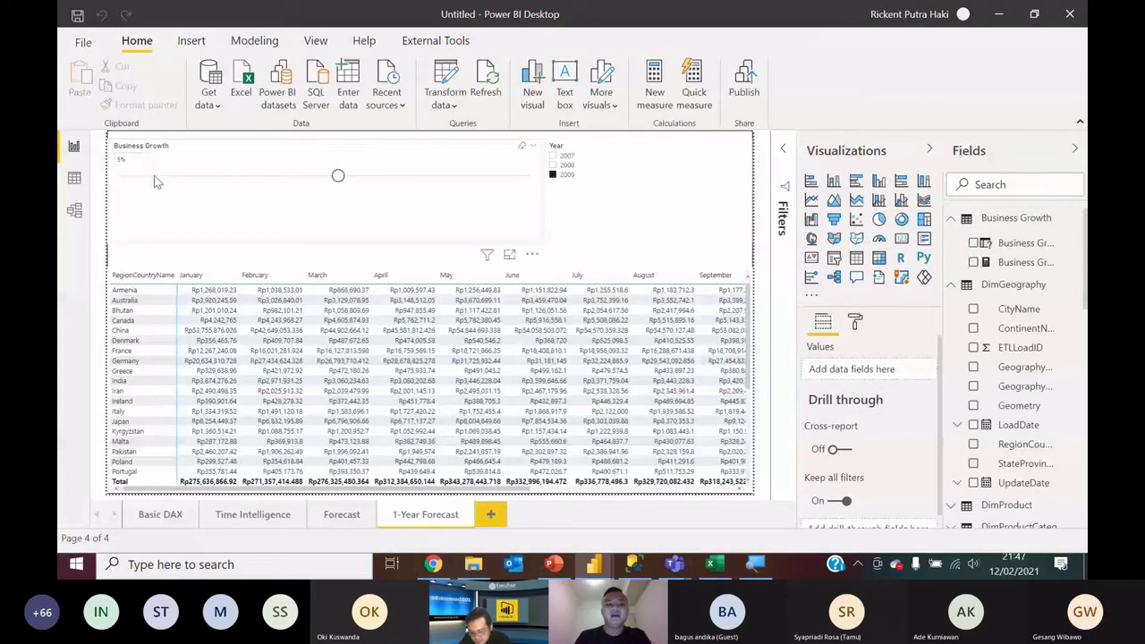
left_click_drag(338, 178, 132, 188)
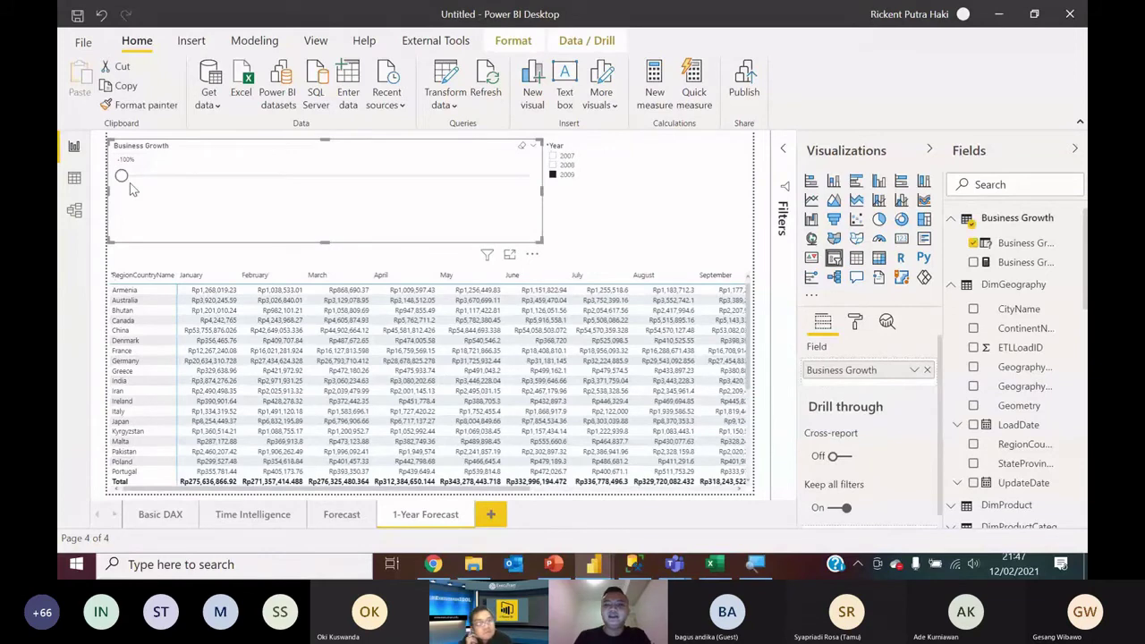
left_click(1029, 262)
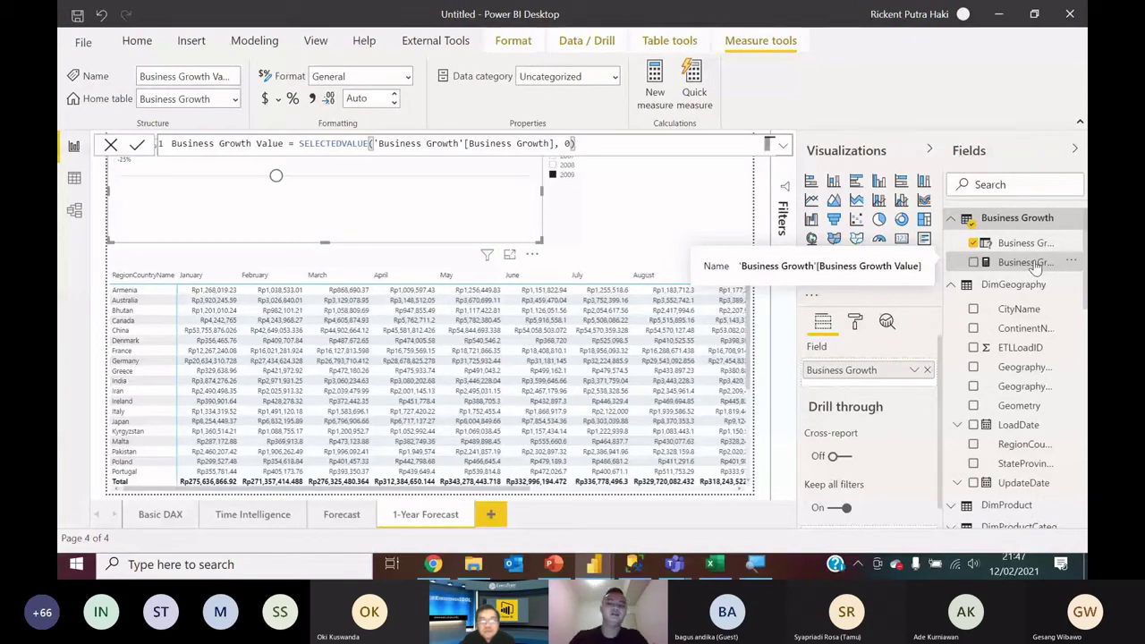
Step: Start a new measure in the FactSales table named Sales Forecast, with its formula beginning with [Gross Sales]
scroll(1035, 266, "down", 10)
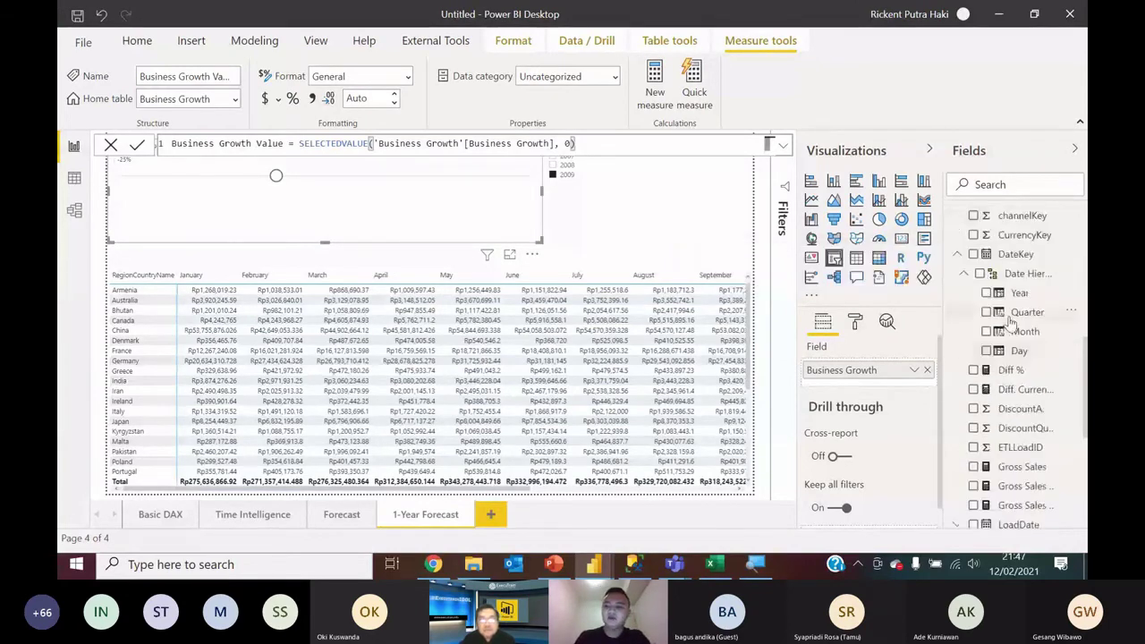
scroll(990, 282, "up", 2)
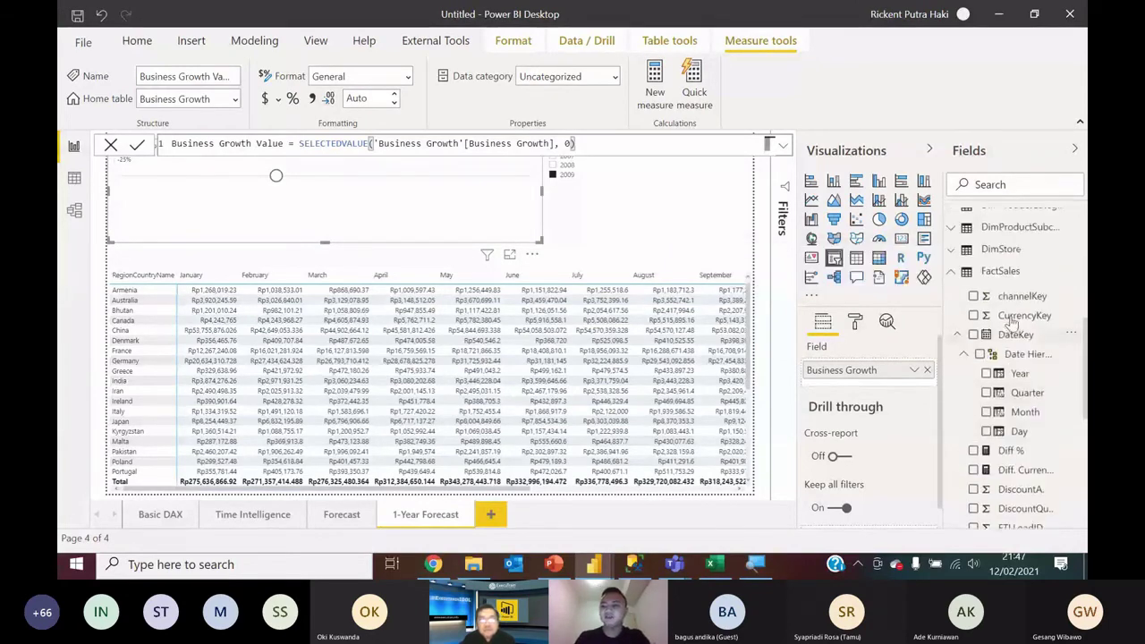
right_click(1001, 273)
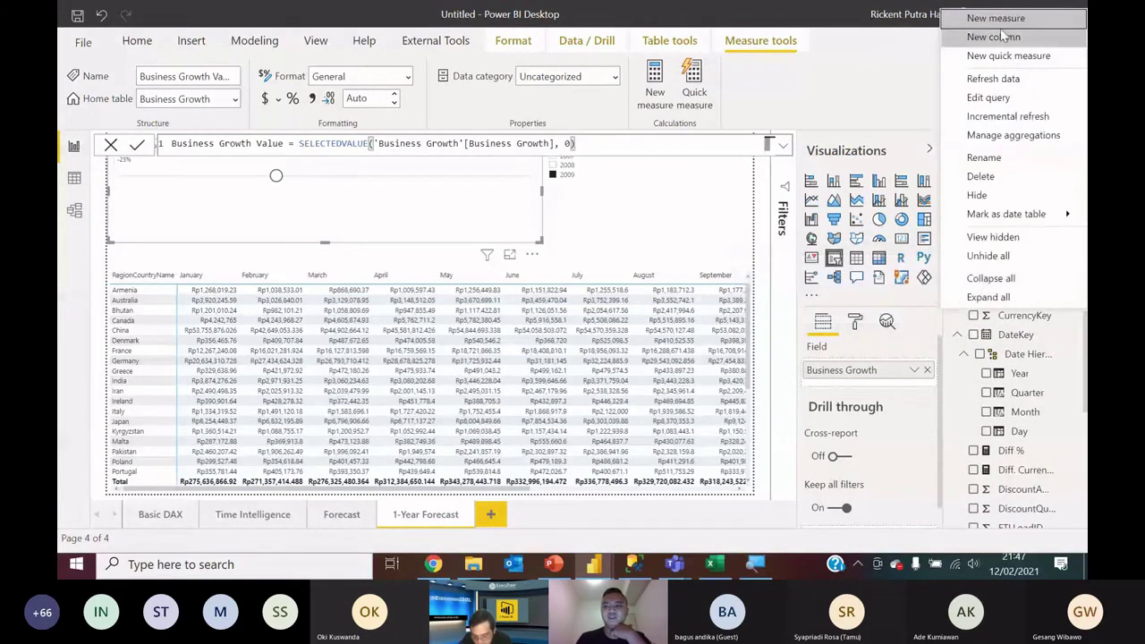
left_click(673, 103)
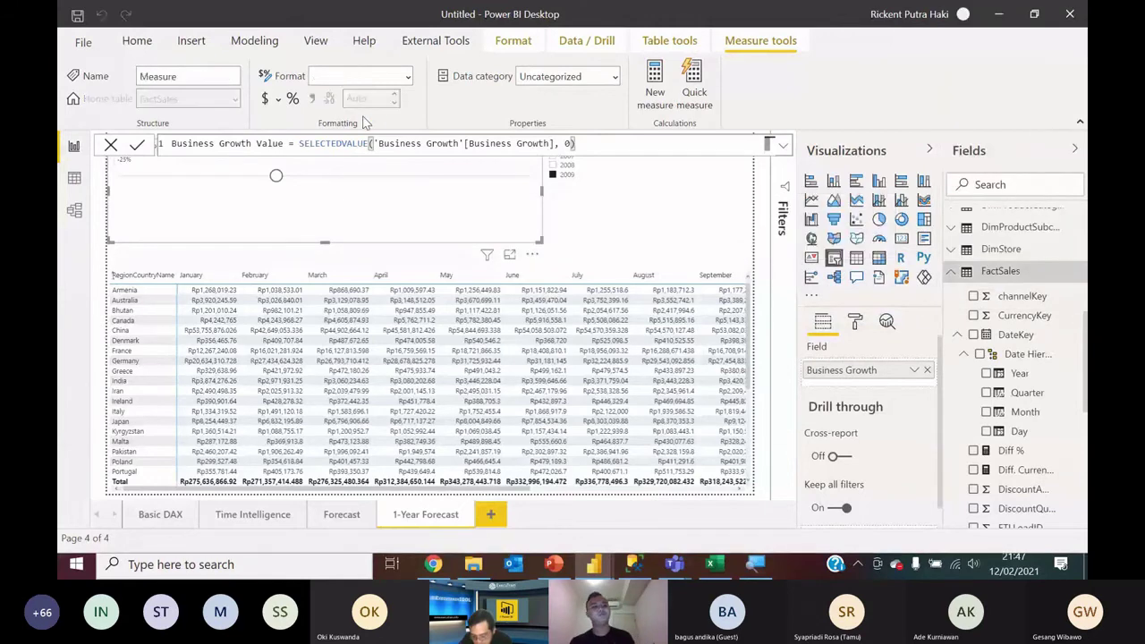
type("Sa")
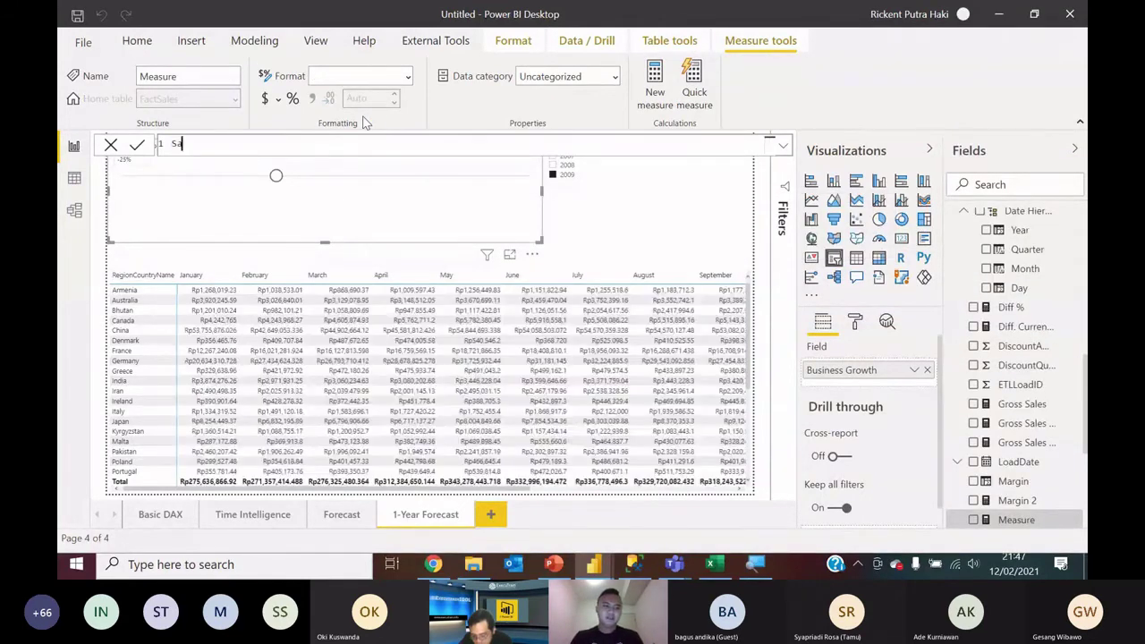
type("les Forecast")
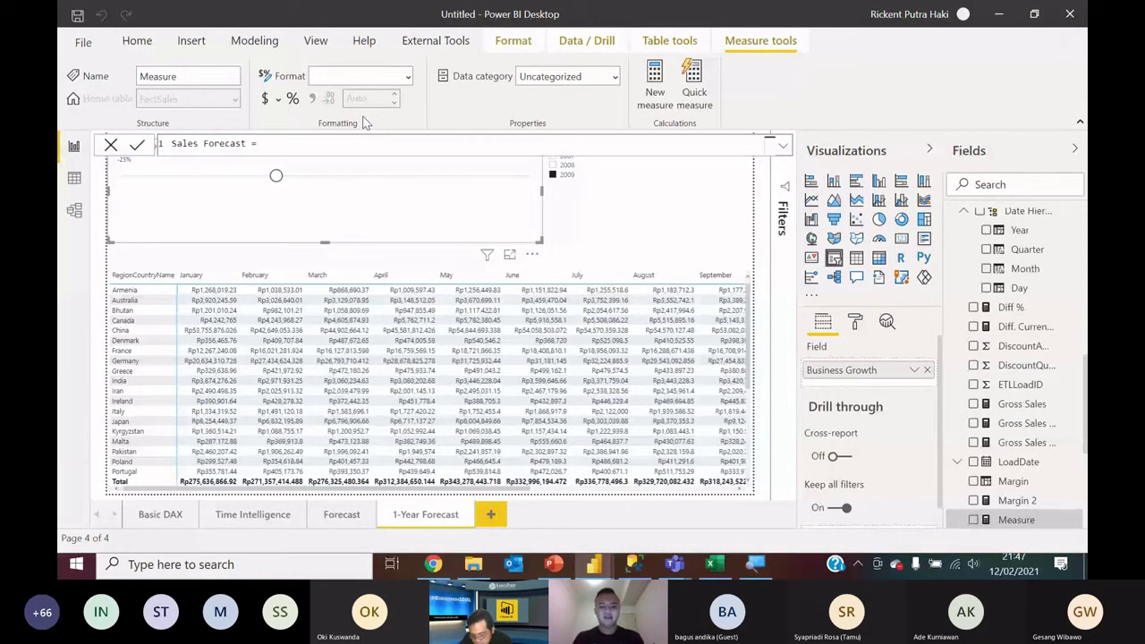
type("= [Gr")
key("Tab")
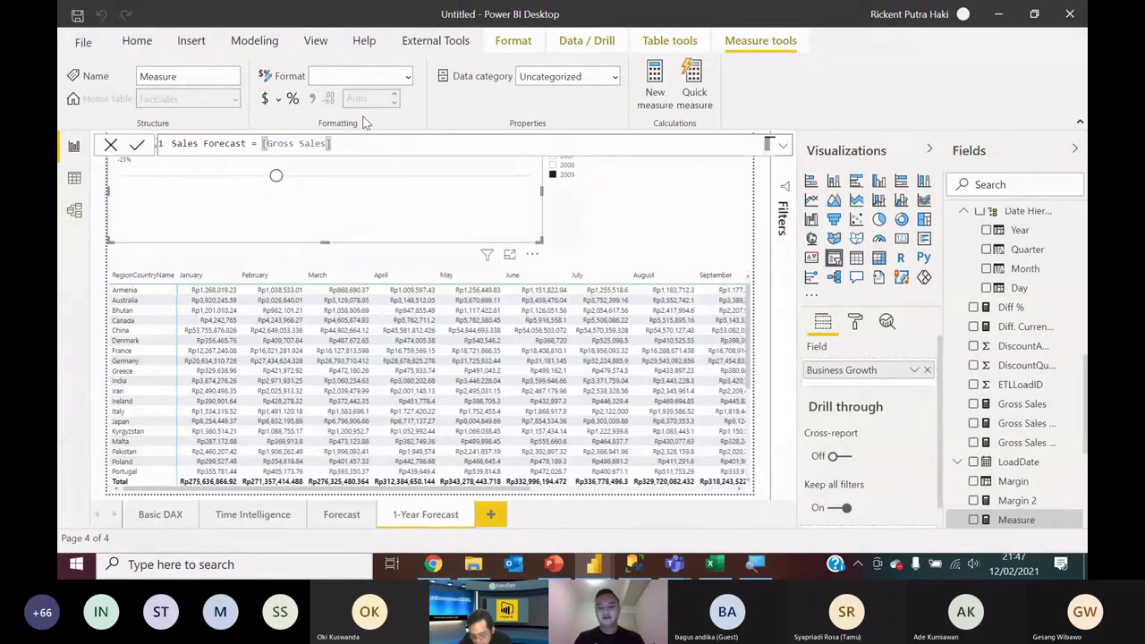
Step: Complete the Sales Forecast formula by multiplying by (1+'Business Growth'[Business Growth Value]) and commit the measure
type("* ")
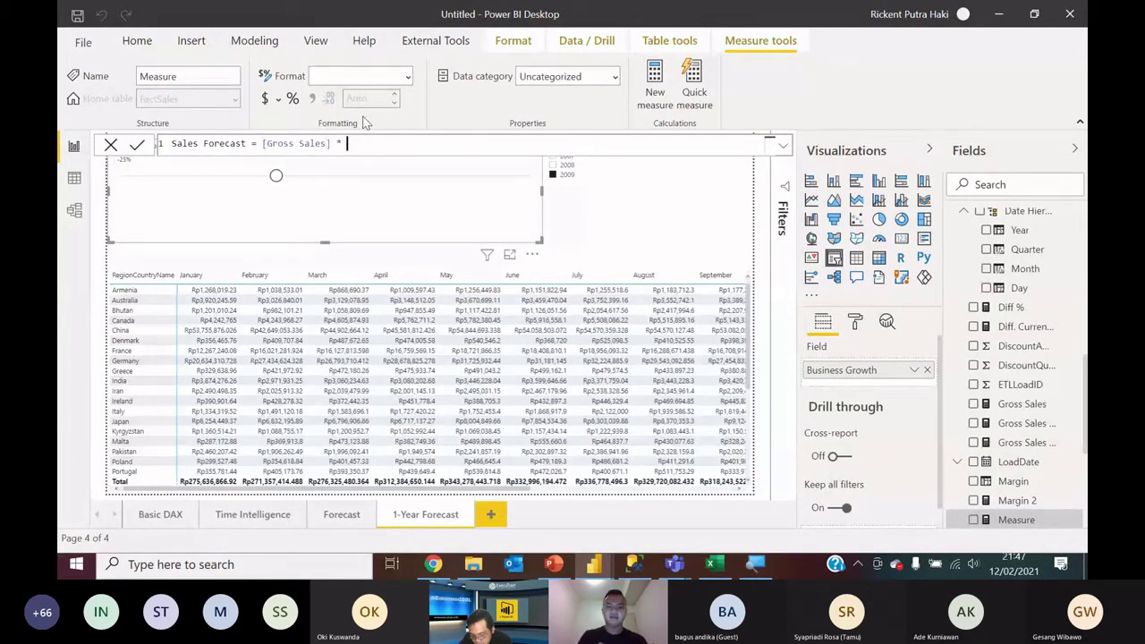
type("(1")
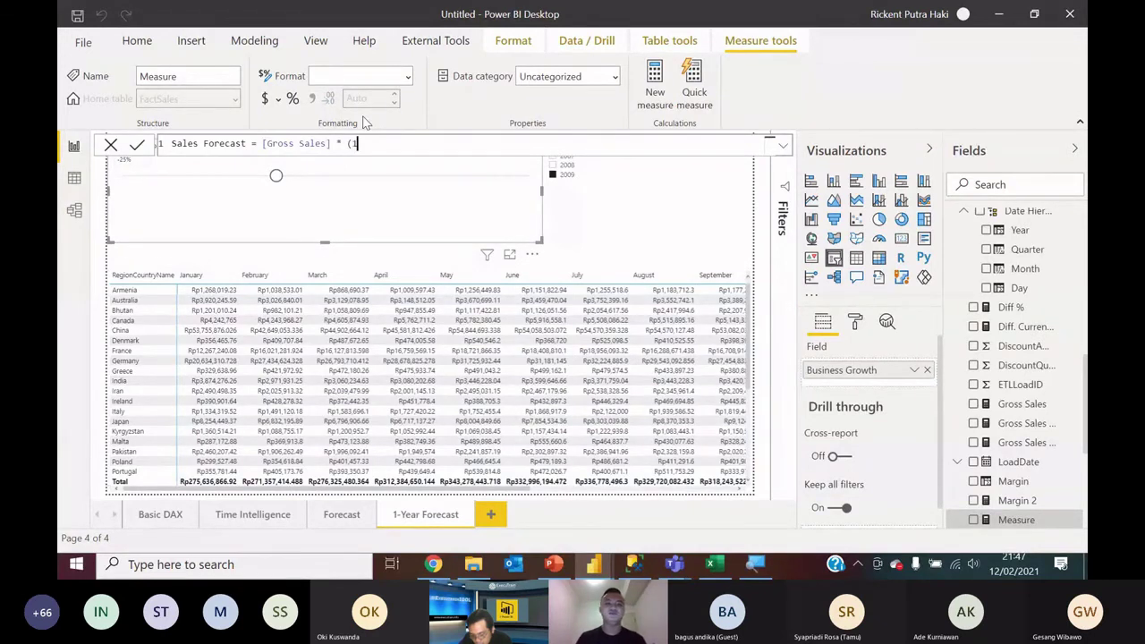
type("+")
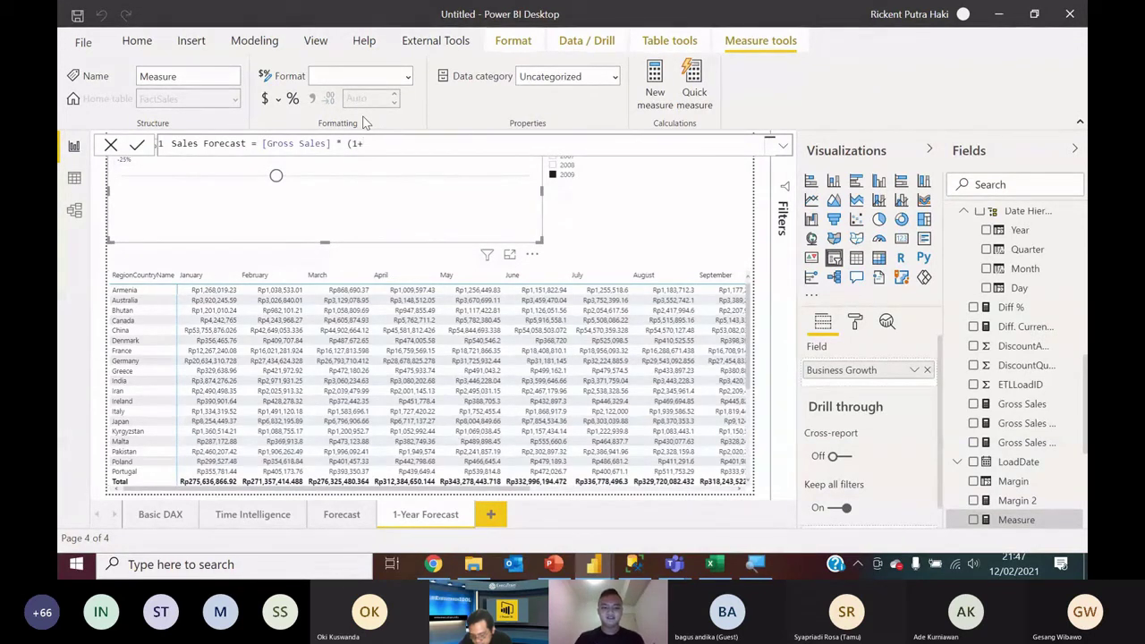
type("[")
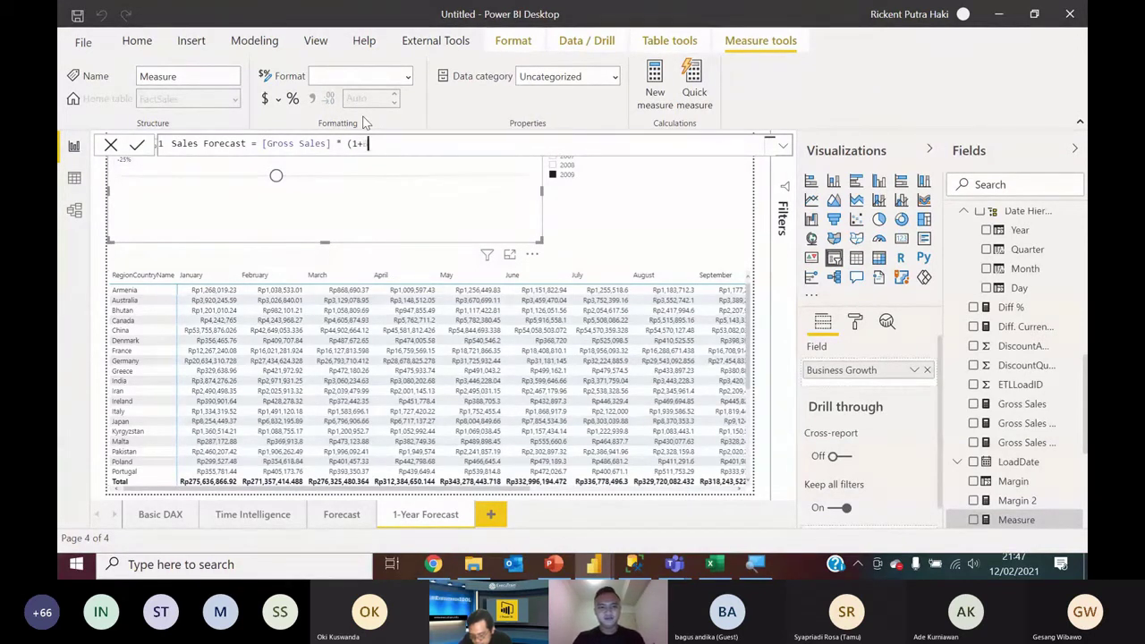
type("Bu")
key("Tab")
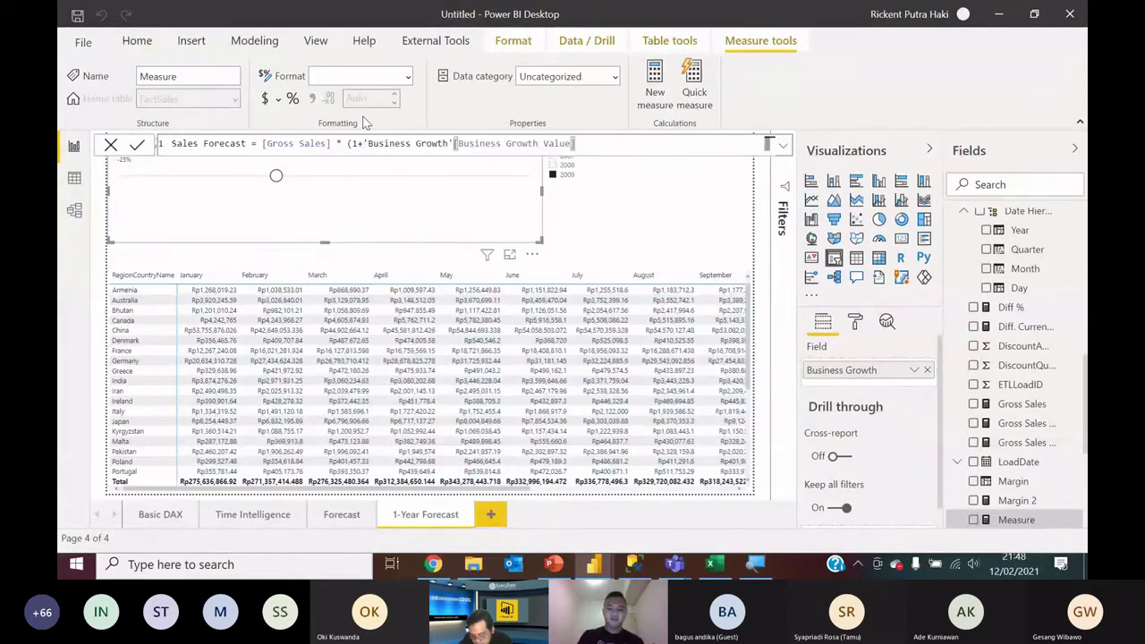
type(")")
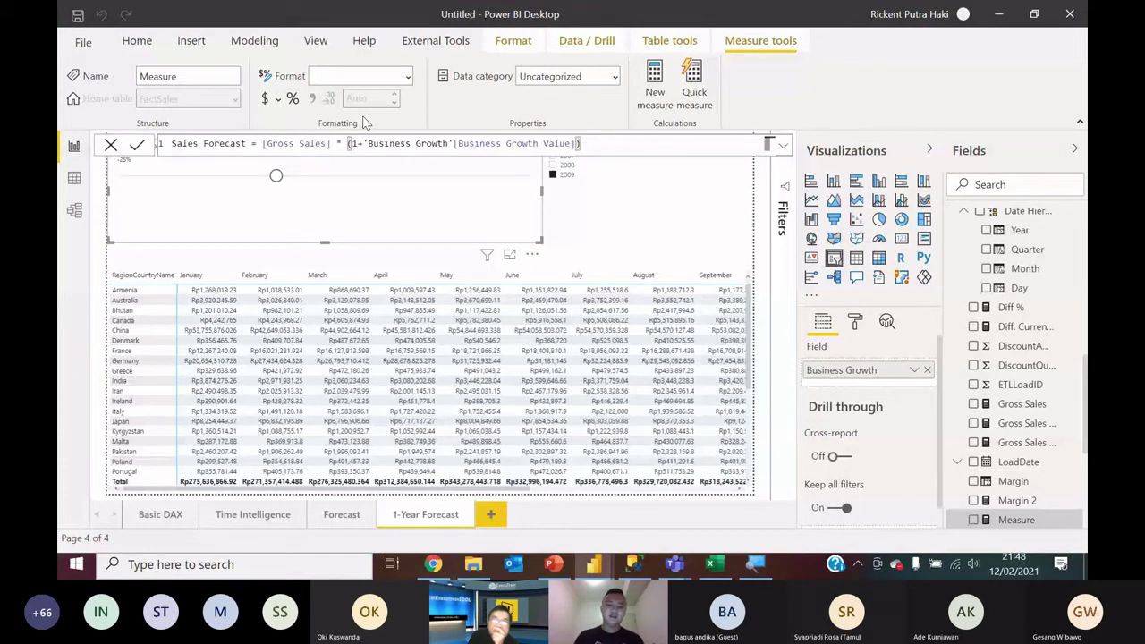
key("Return")
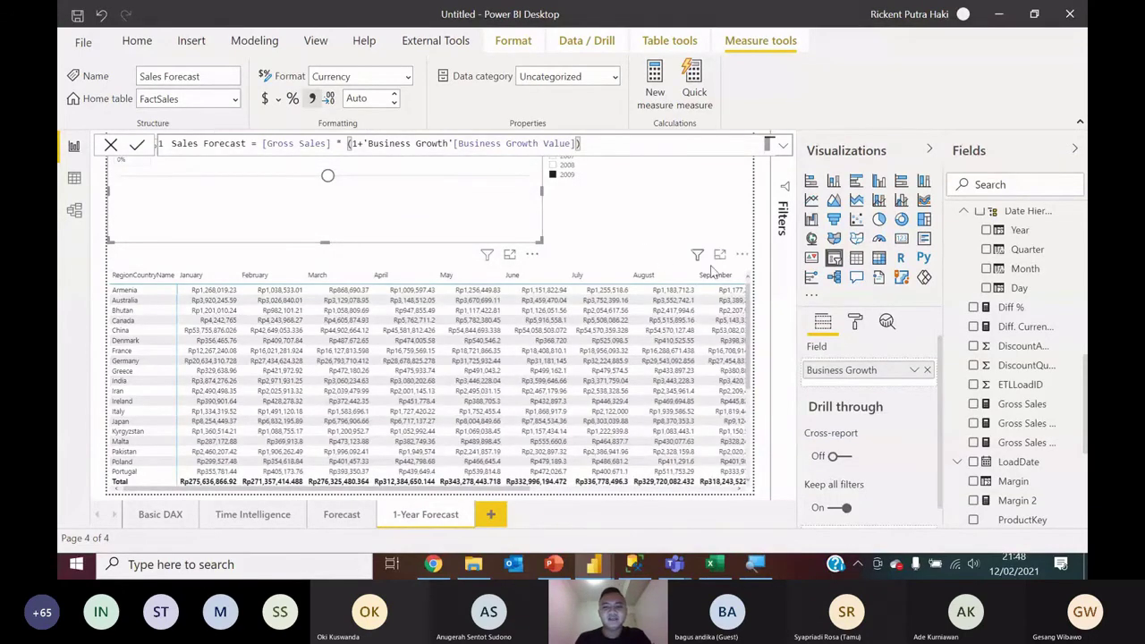
Step: Add the Sales Forecast measure to the matrix values beside Gross Sales
left_click(724, 291)
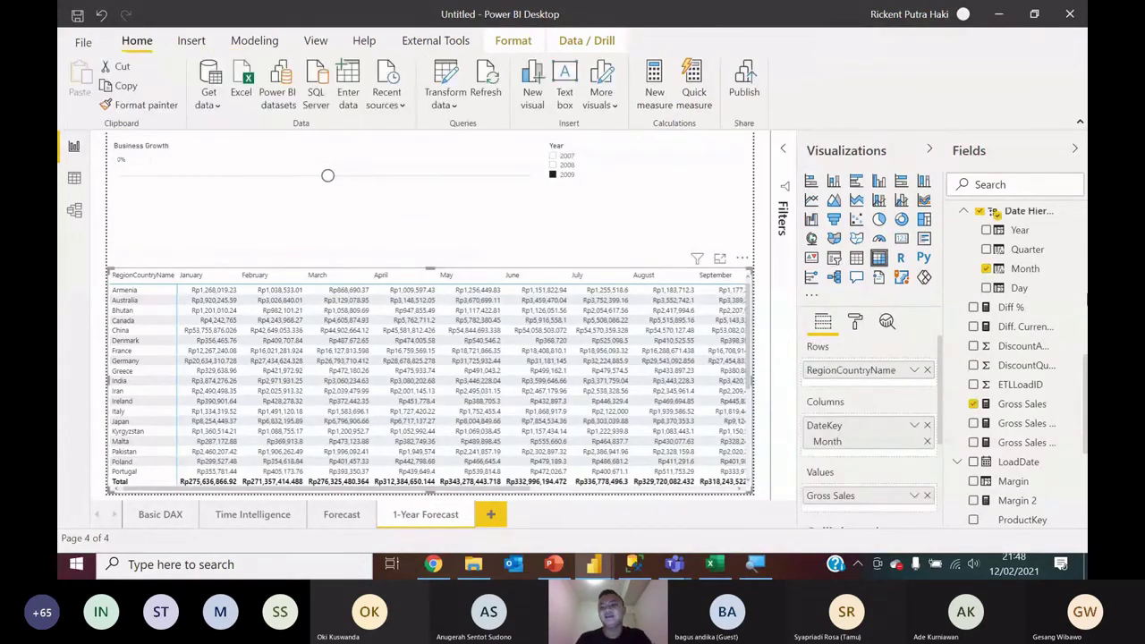
scroll(1011, 376, "down", 3)
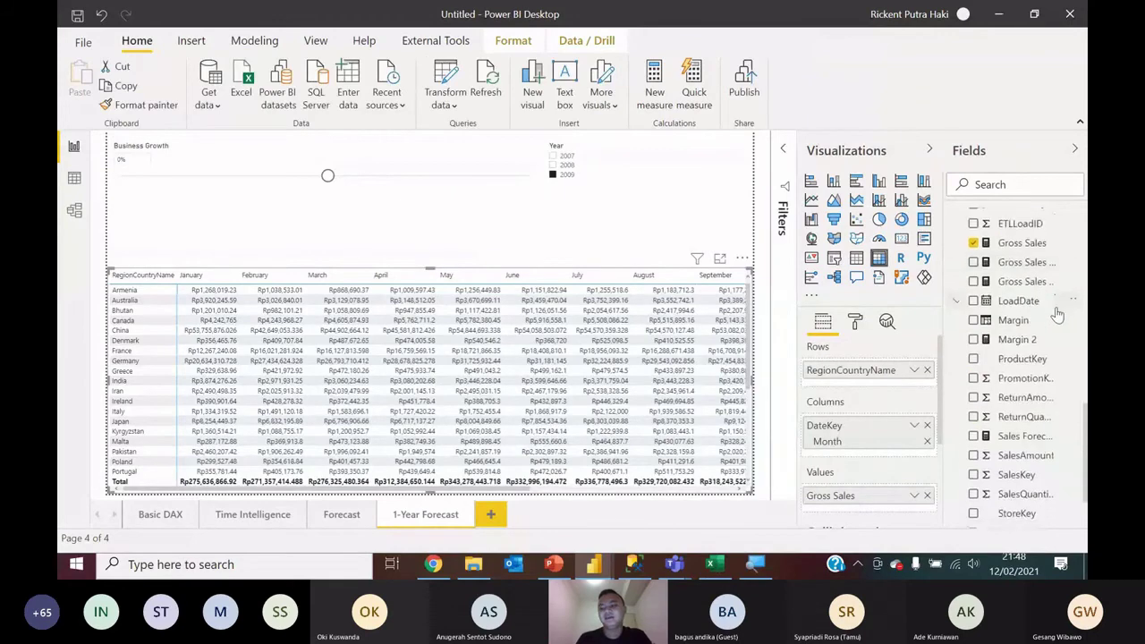
left_click(974, 435)
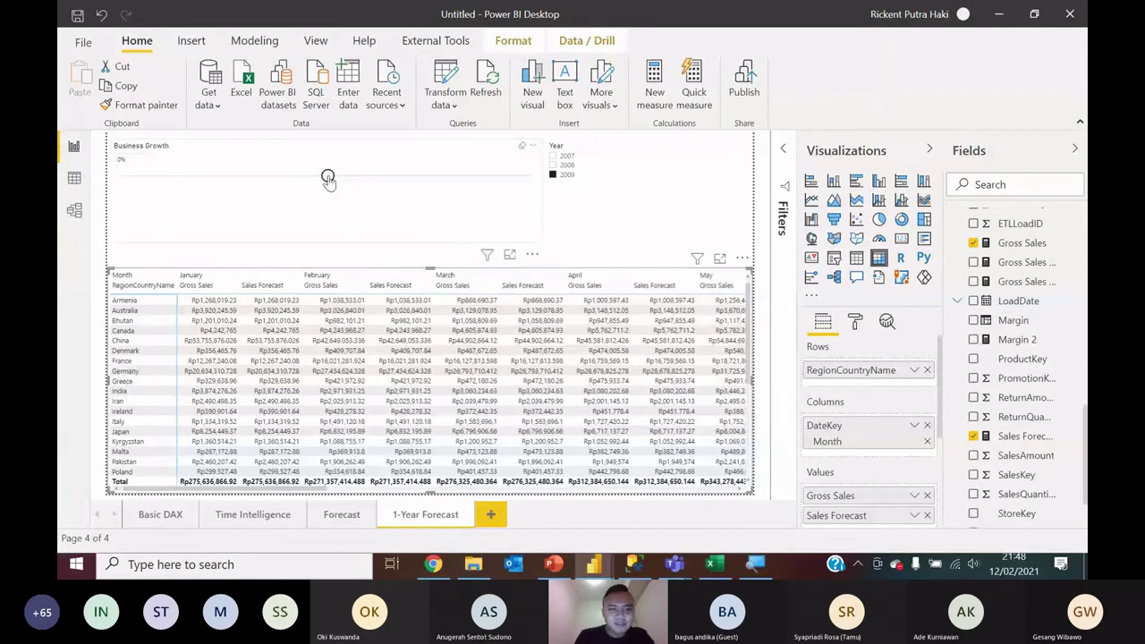
Step: Set the Business Growth slider to 13% and compare Sales Forecast with Gross Sales in the matrix
left_click_drag(329, 179, 356, 180)
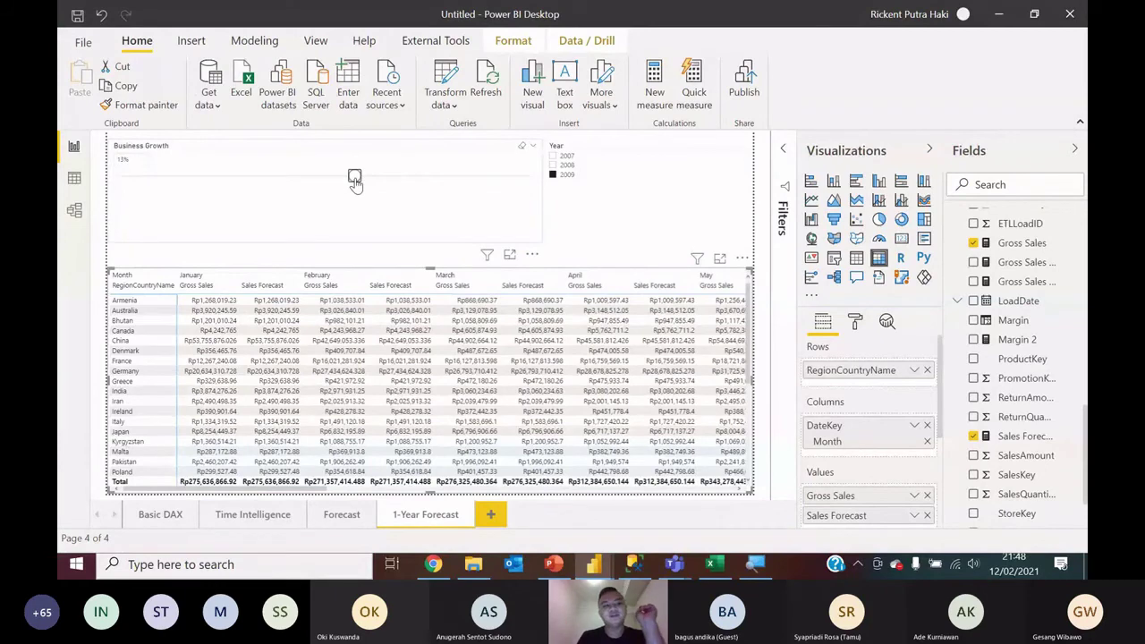
left_click(355, 181)
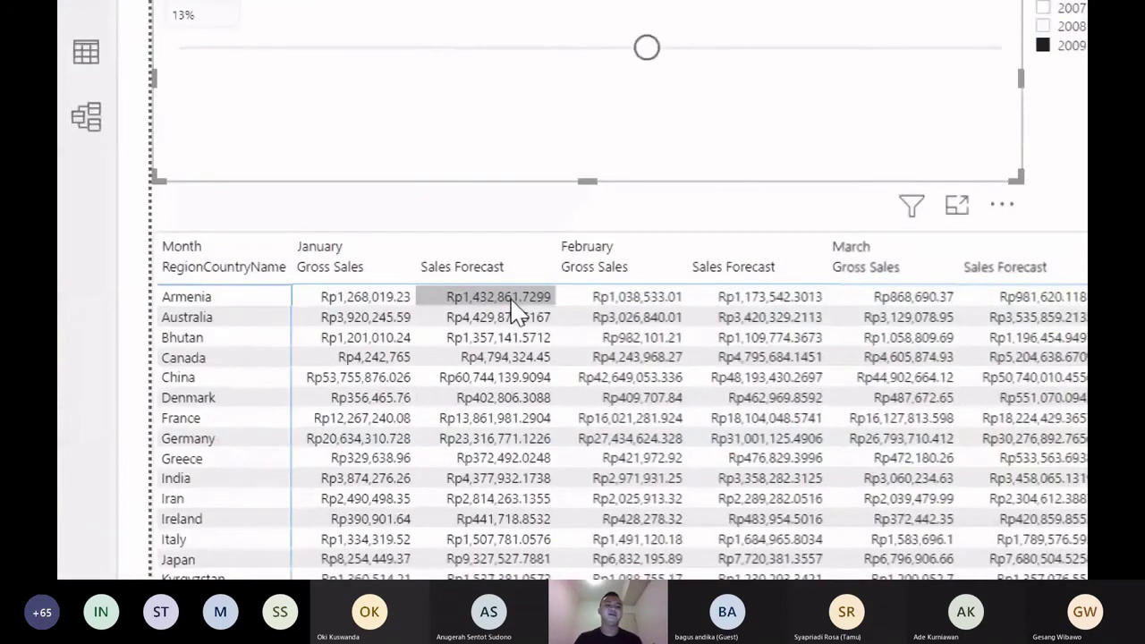
mouse_move(298, 307)
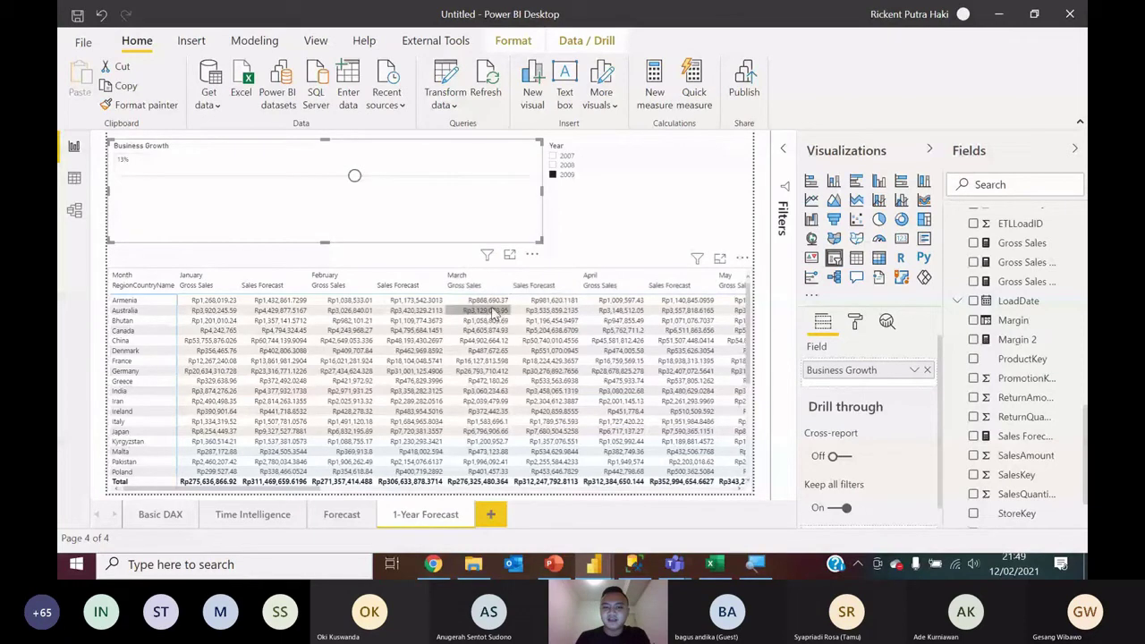
Step: Select the matrix and remove Gross Sales from its values so only Sales Forecast remains
left_click(750, 326)
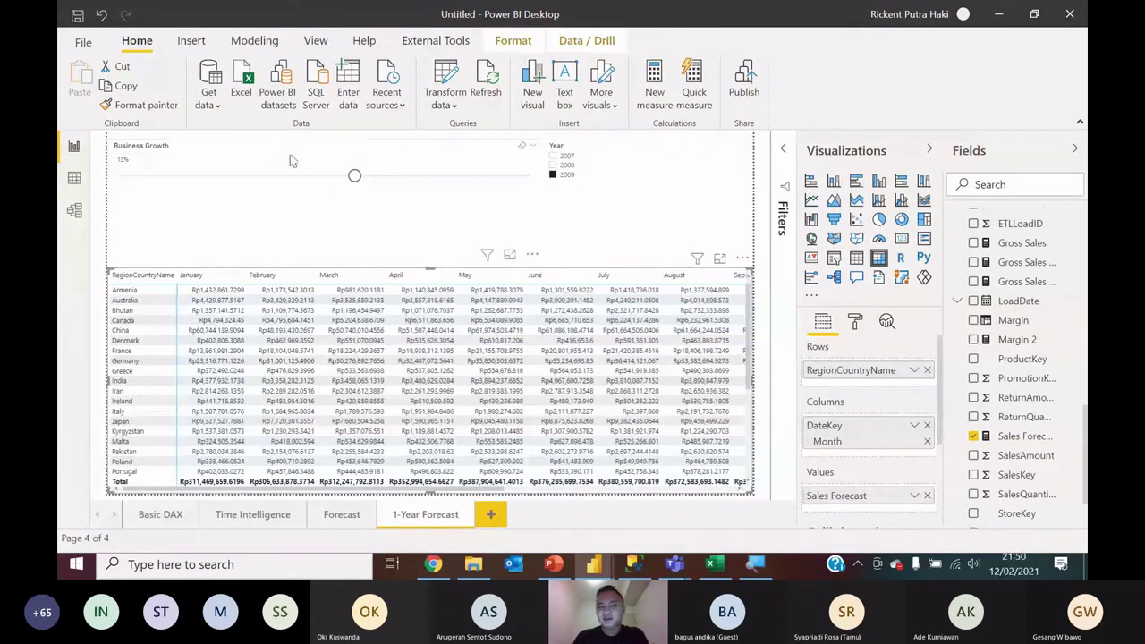
Step: Add BrandName from DimProduct below RegionCountryName in the matrix rows and expand Armenia to its brands
scroll(1037, 304, "up", 5)
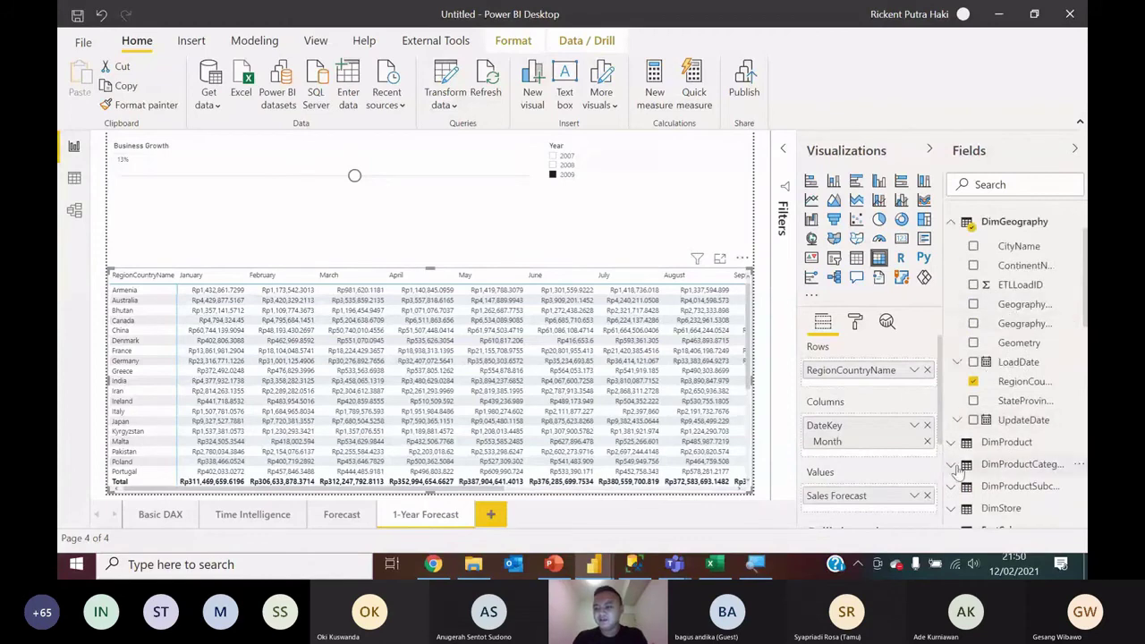
left_click(1000, 442)
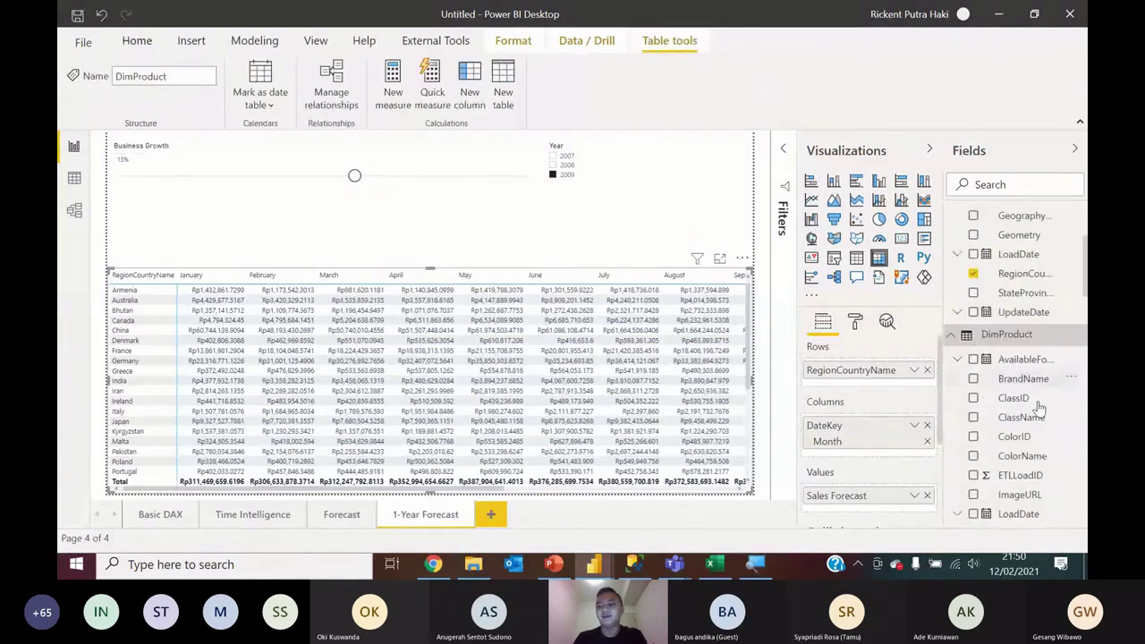
left_click_drag(1022, 332, 861, 388)
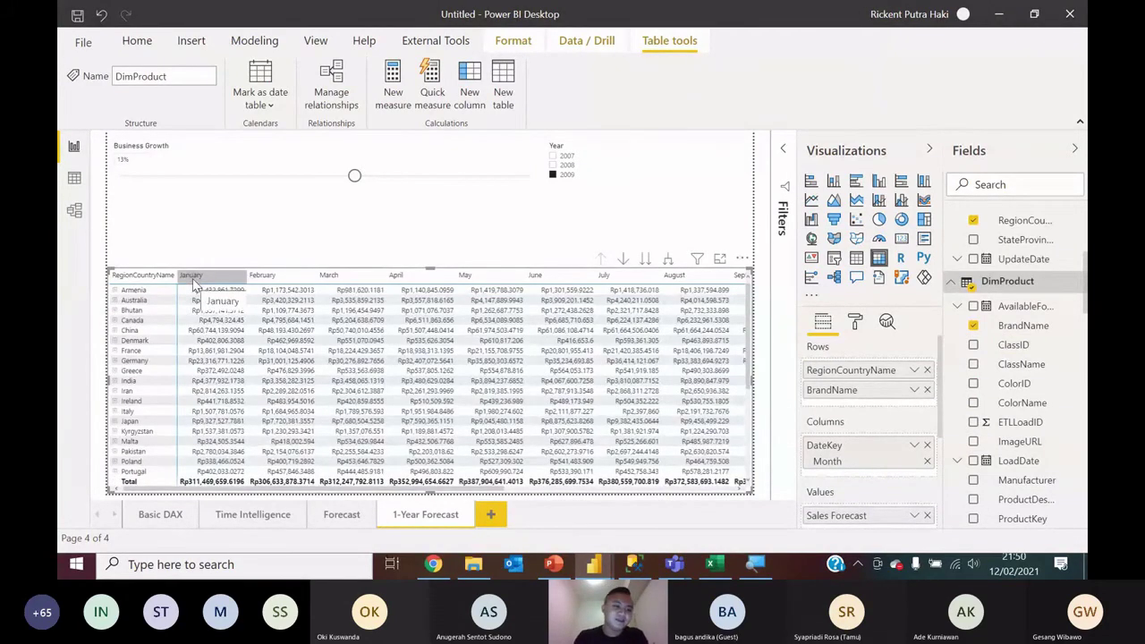
left_click(113, 290)
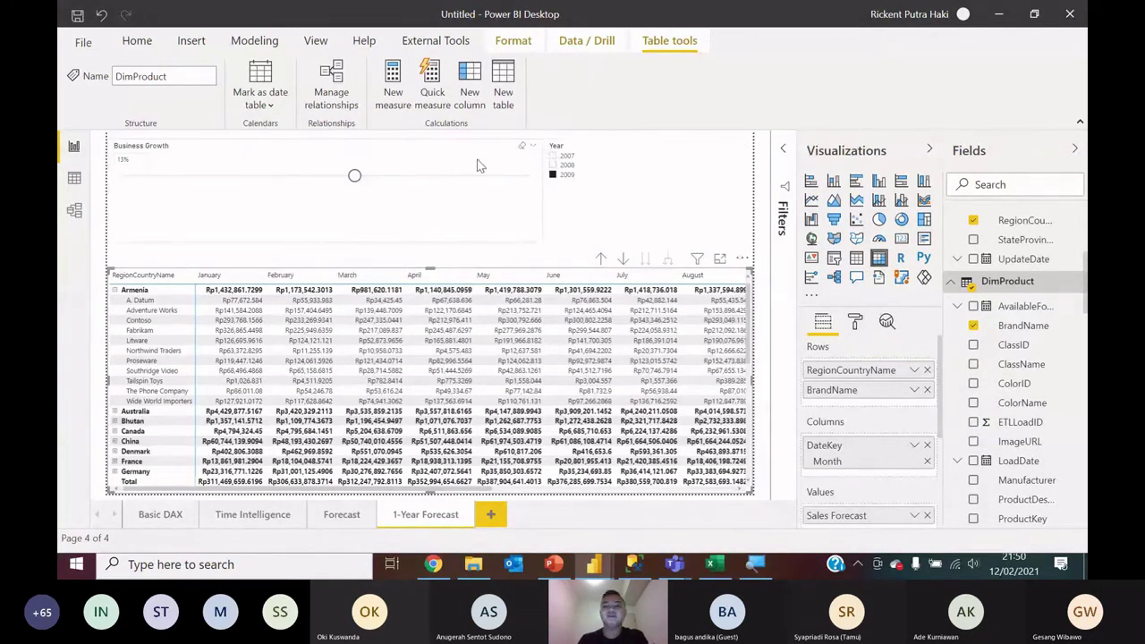
Step: Add ProductCategoryName from DimProductCategory below BrandName in the matrix rows and expand A. Datum and Contoso under Armenia
scroll(1009, 329, "up", 4)
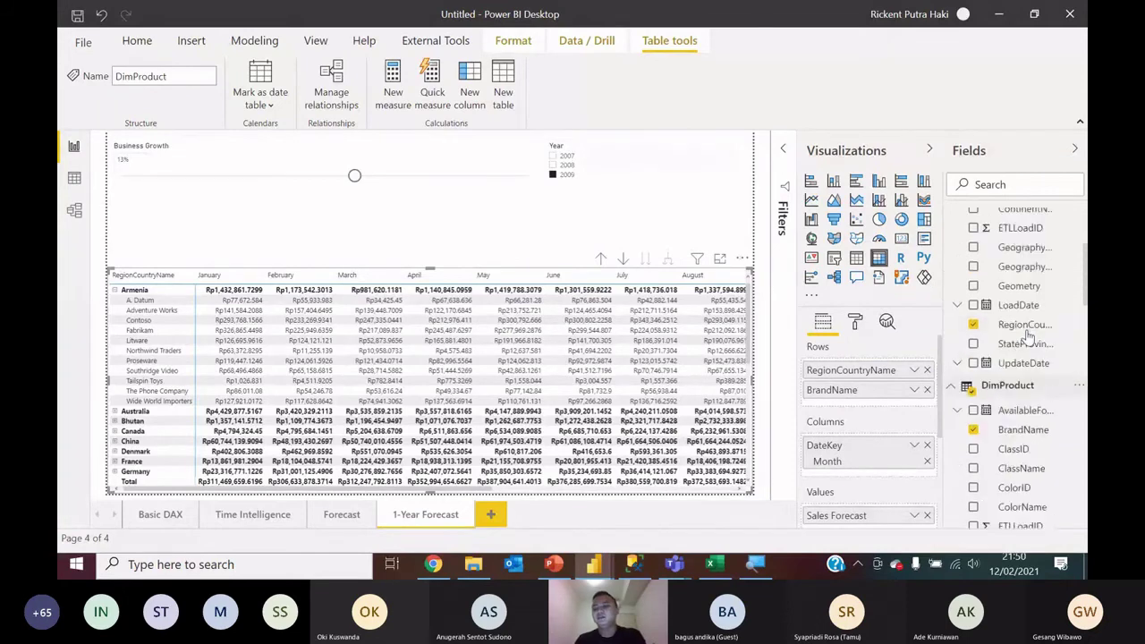
scroll(1015, 333, "down", 2)
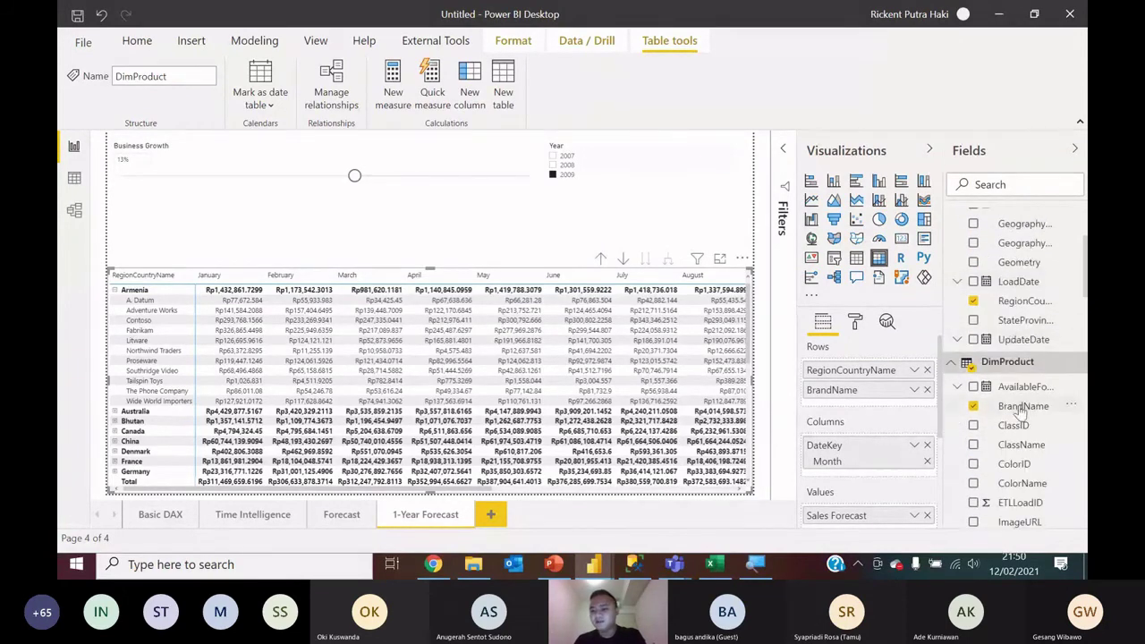
scroll(1022, 412, "down", 3)
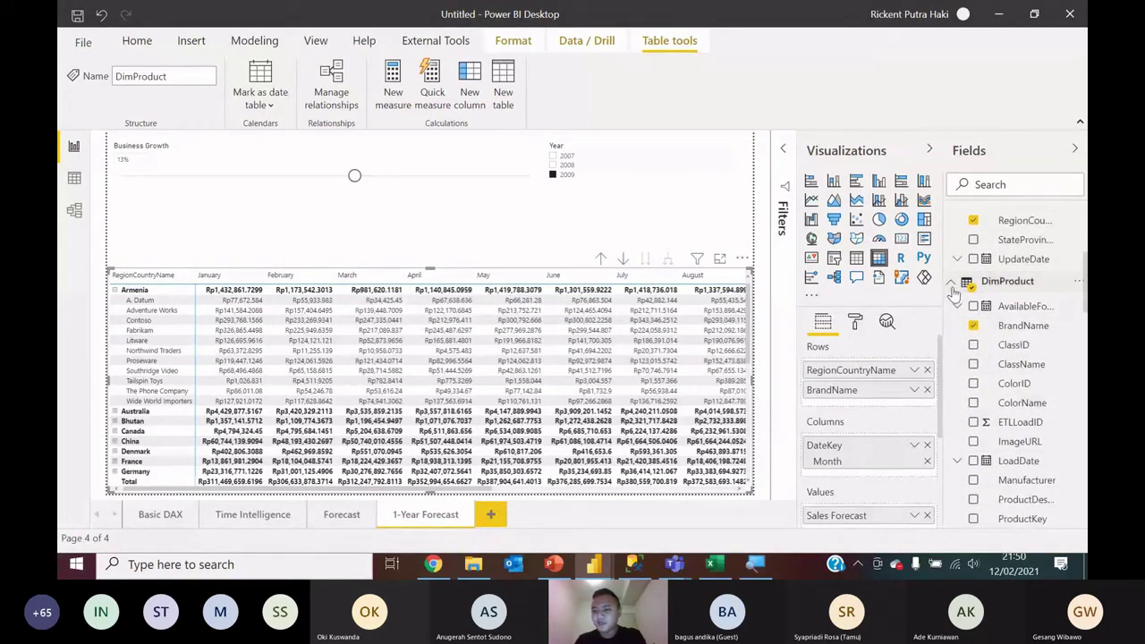
left_click(951, 283)
left_click(958, 305)
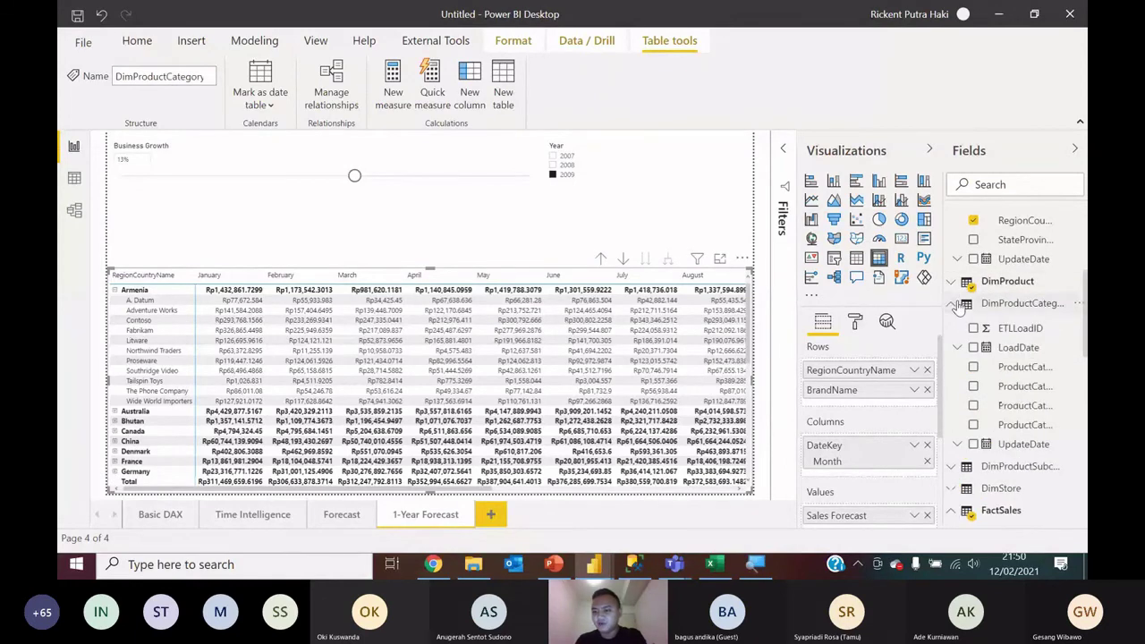
left_click_drag(1028, 424, 894, 404)
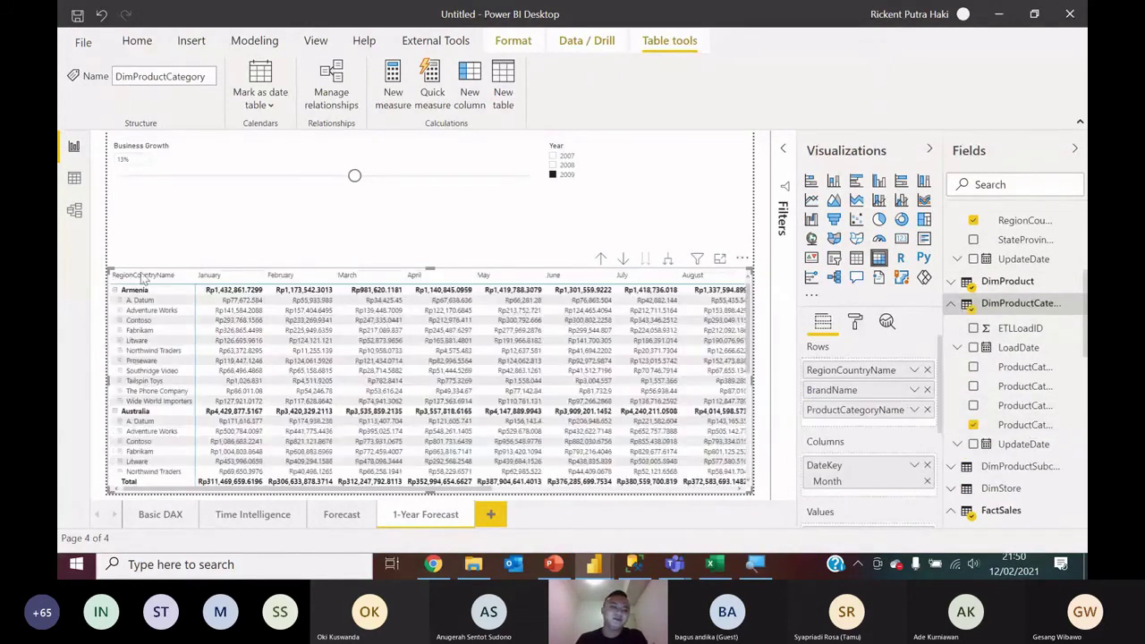
left_click(120, 302)
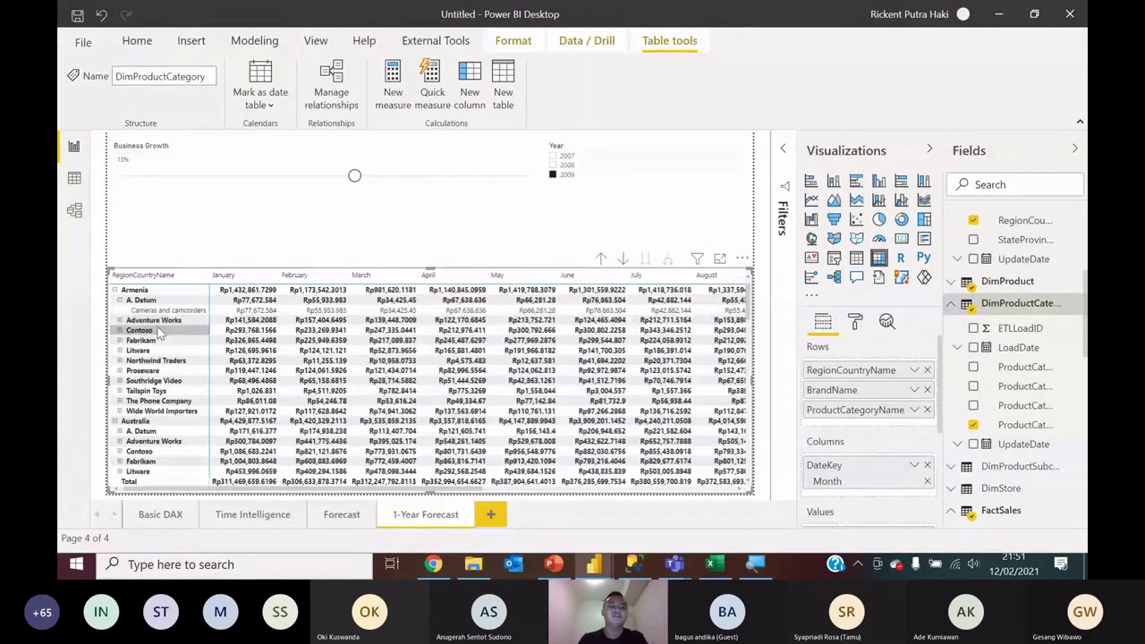
left_click(121, 331)
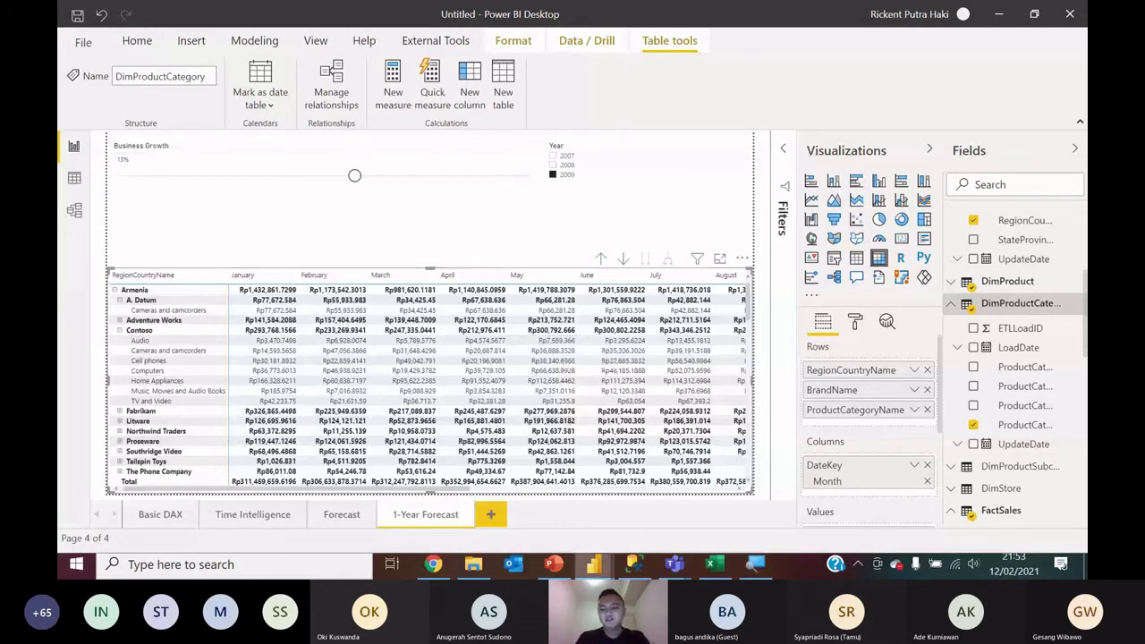
Step: Switch to the Data Enhancement with DAX presentation in PowerPoint and start the slide show from the "Let's Practice to Write DAX" slide
key("alt+Tab")
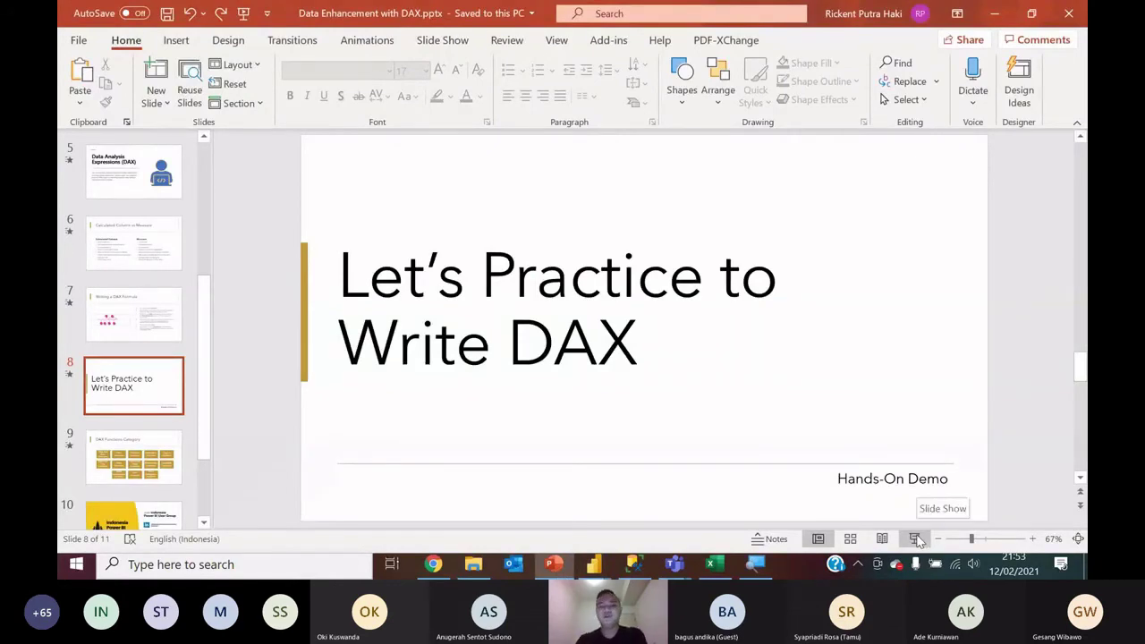
left_click(915, 538)
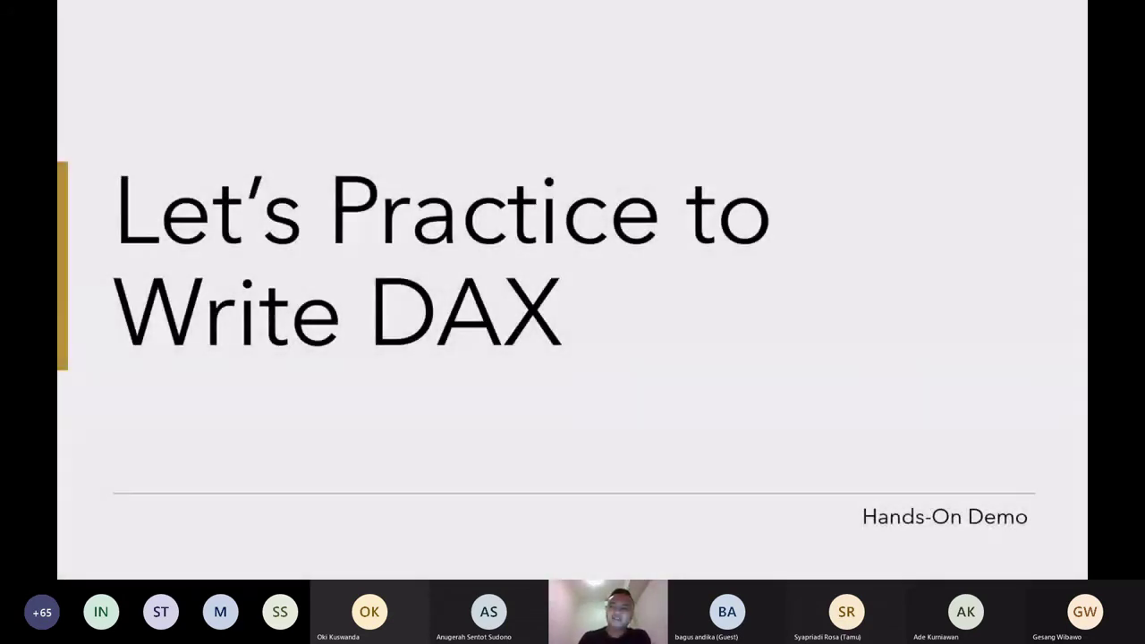
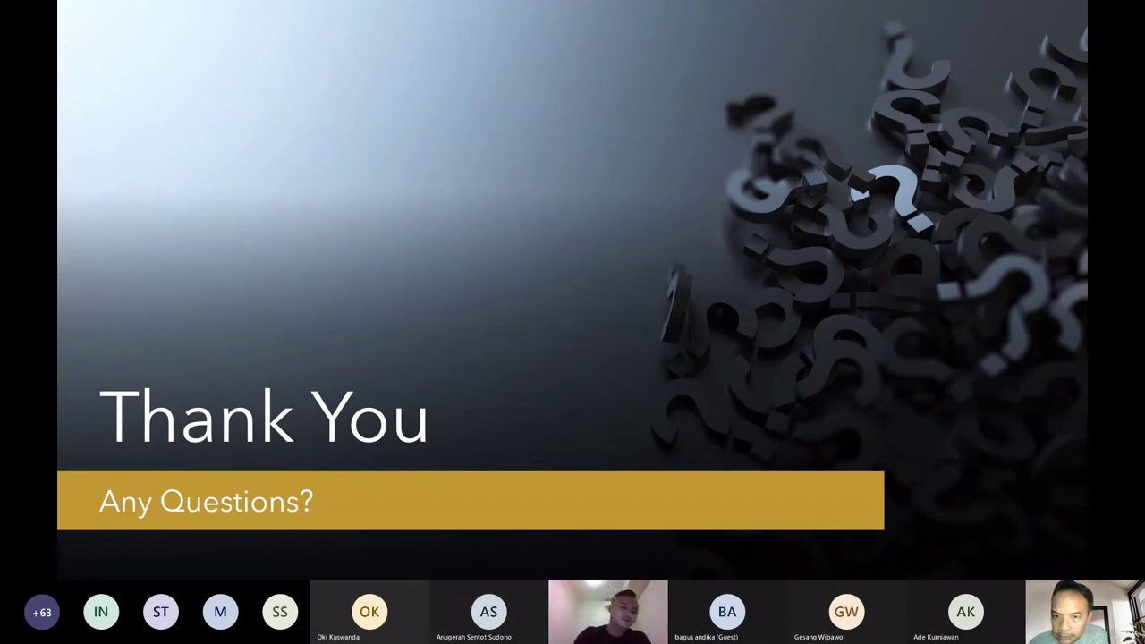
Step: End the slide show, switch back to the Untitled Power BI Desktop report and add a new report page
key("Escape")
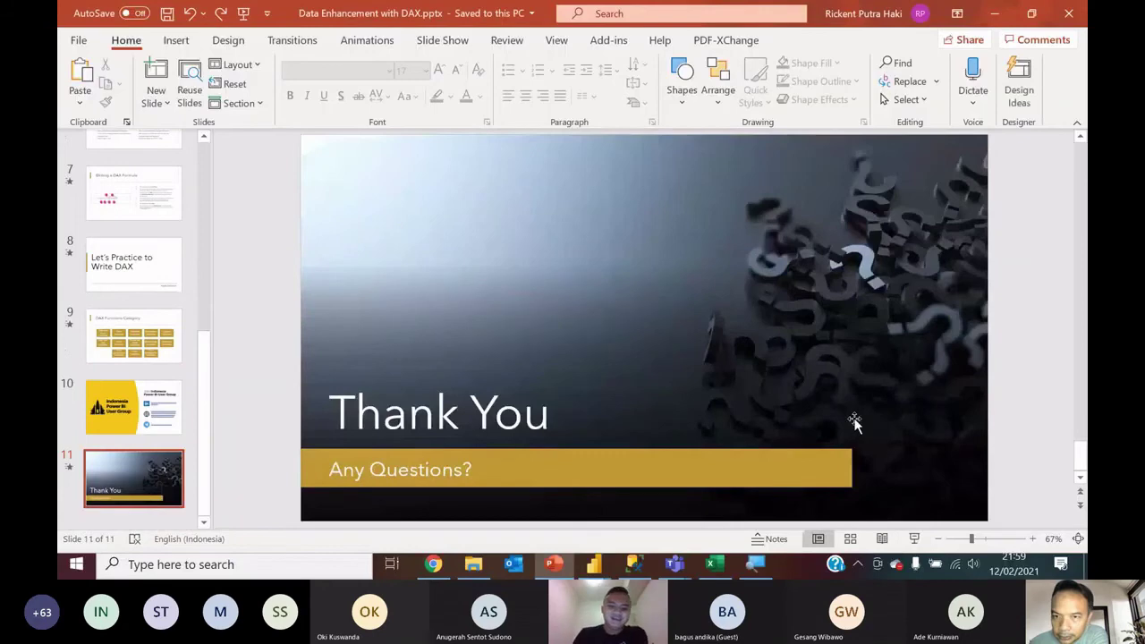
mouse_move(594, 563)
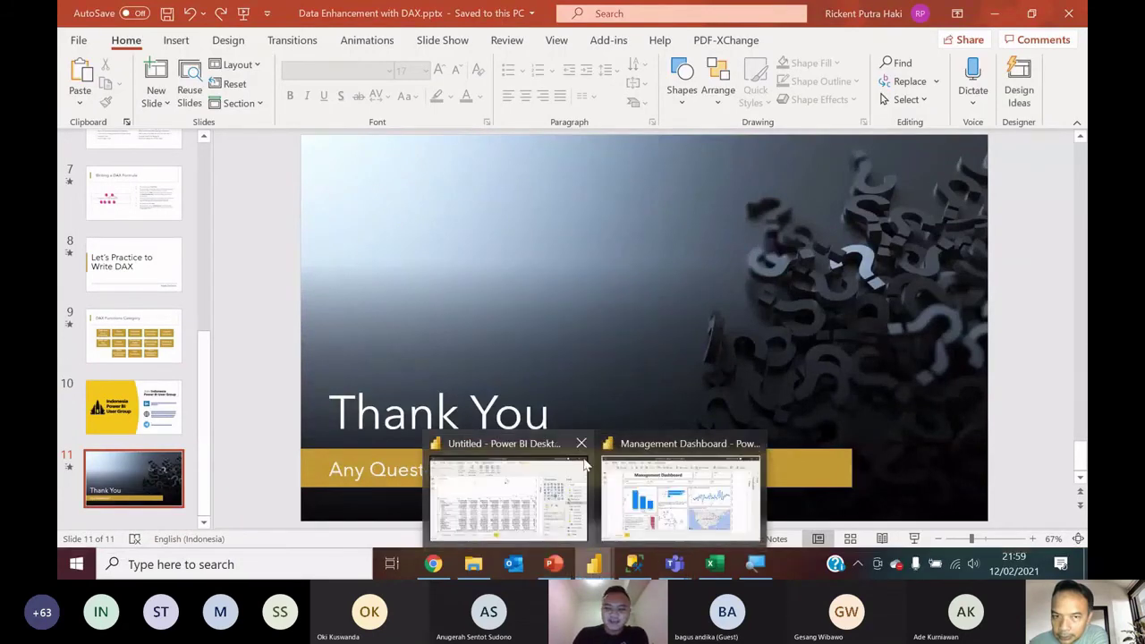
left_click(584, 467)
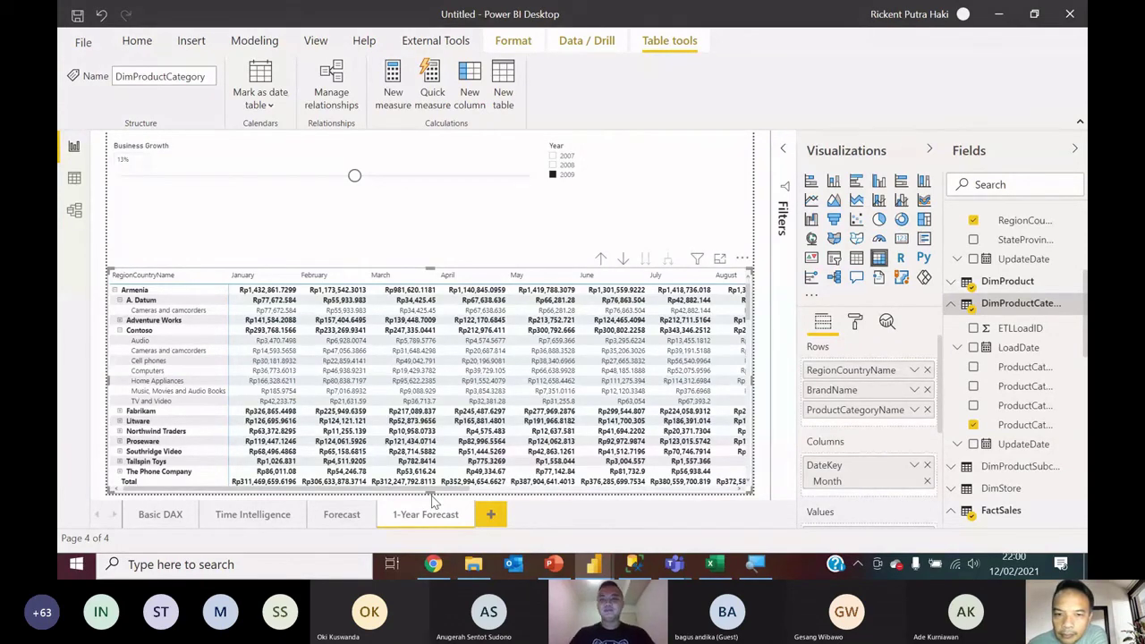
left_click(491, 515)
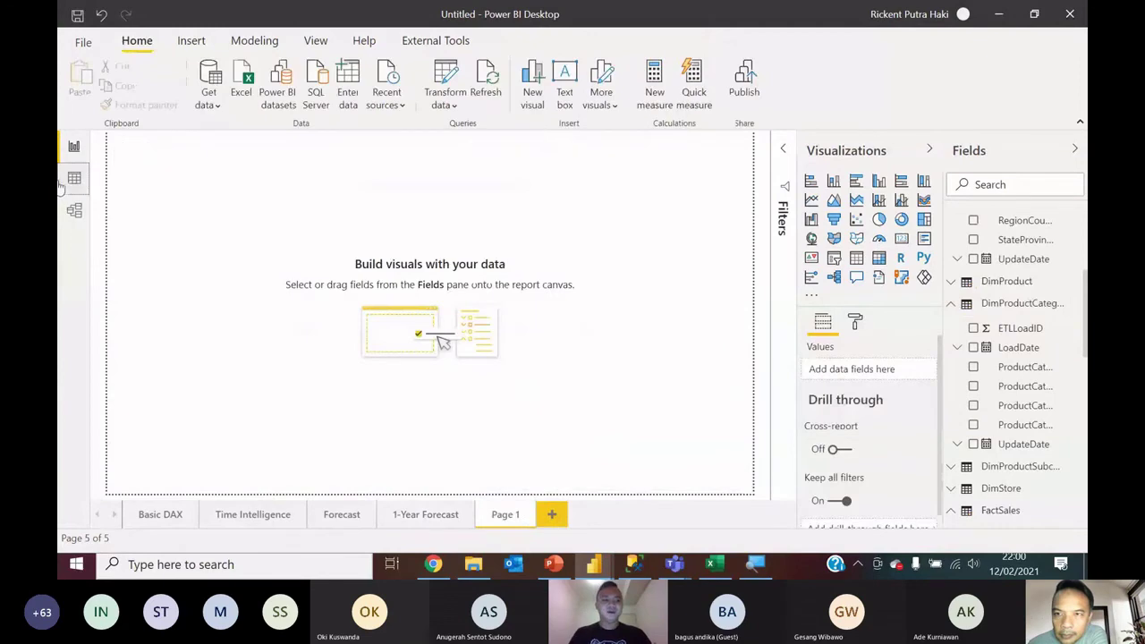
Step: Examine the columns of the DimProduct table and the FactSales table in the data view
left_click(74, 177)
scroll(908, 402, "right", 5)
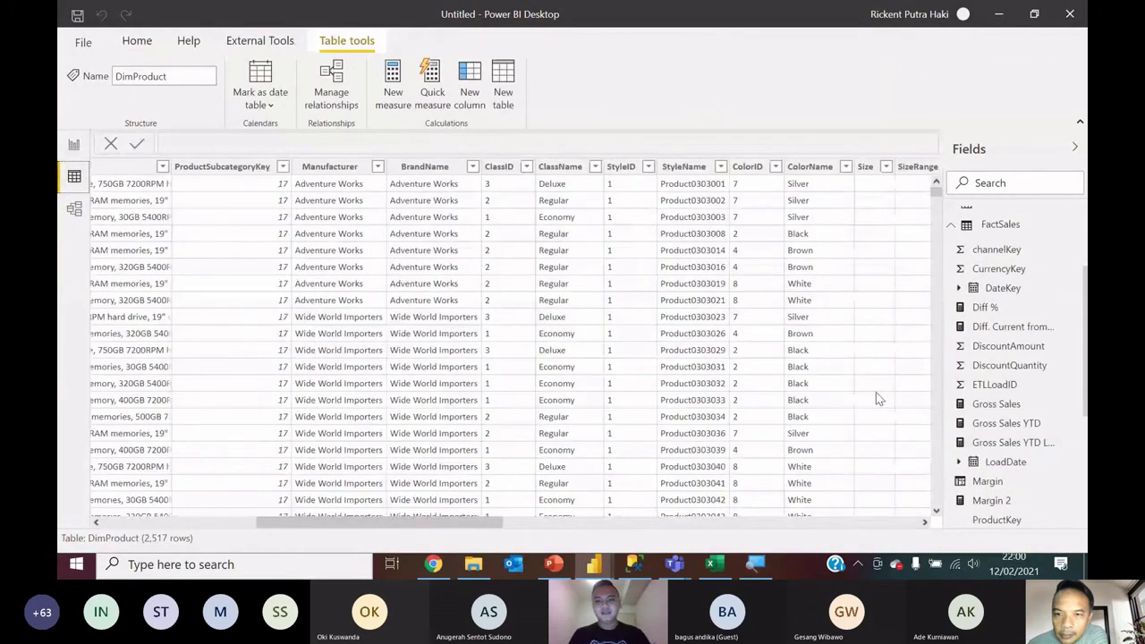
scroll(876, 396, "right", 10)
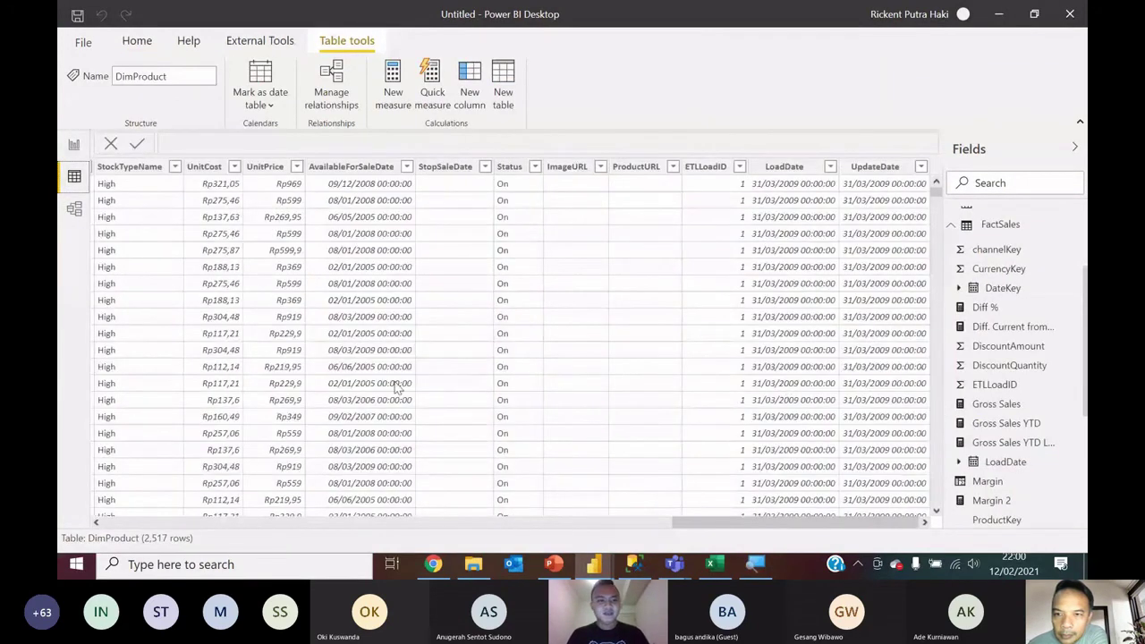
left_click(993, 224)
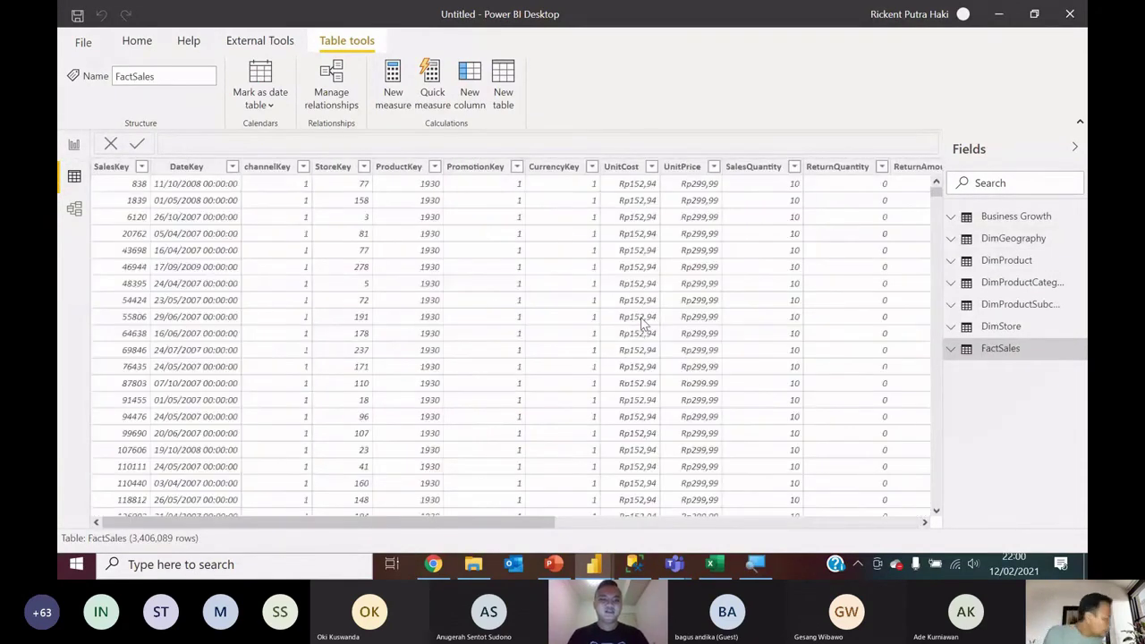
scroll(642, 324, "right", 8)
scroll(872, 190, "right", 1)
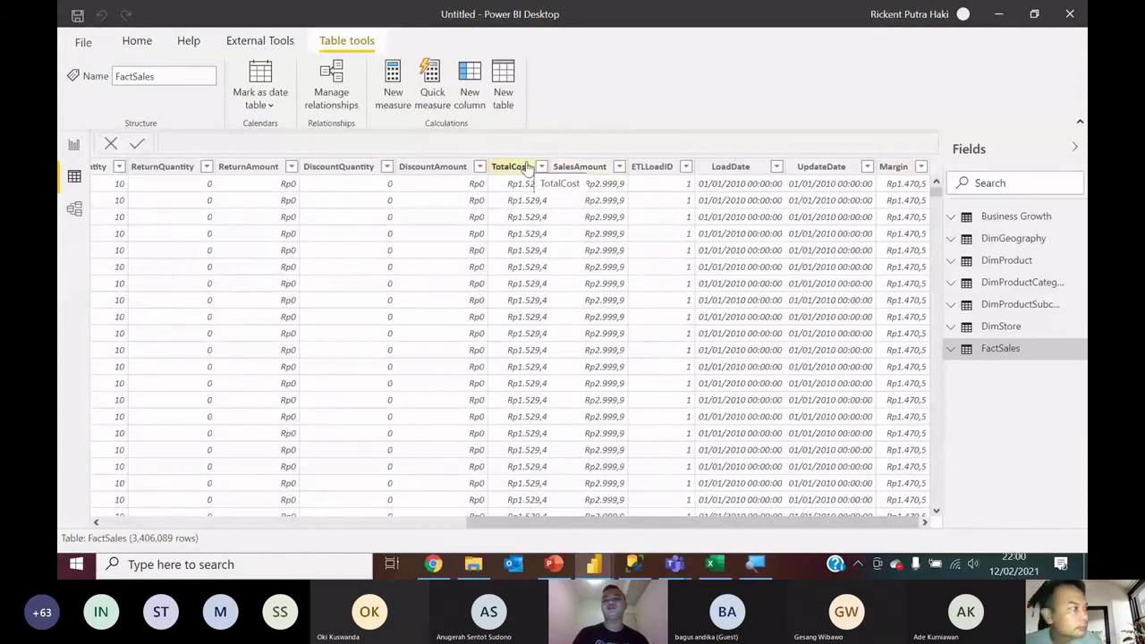
Step: Create a measure in the FactSales table with the formula Margin % = SUM(FactSales[Margin]) / SUM(FactSales[SalesAmount])
left_click(953, 349)
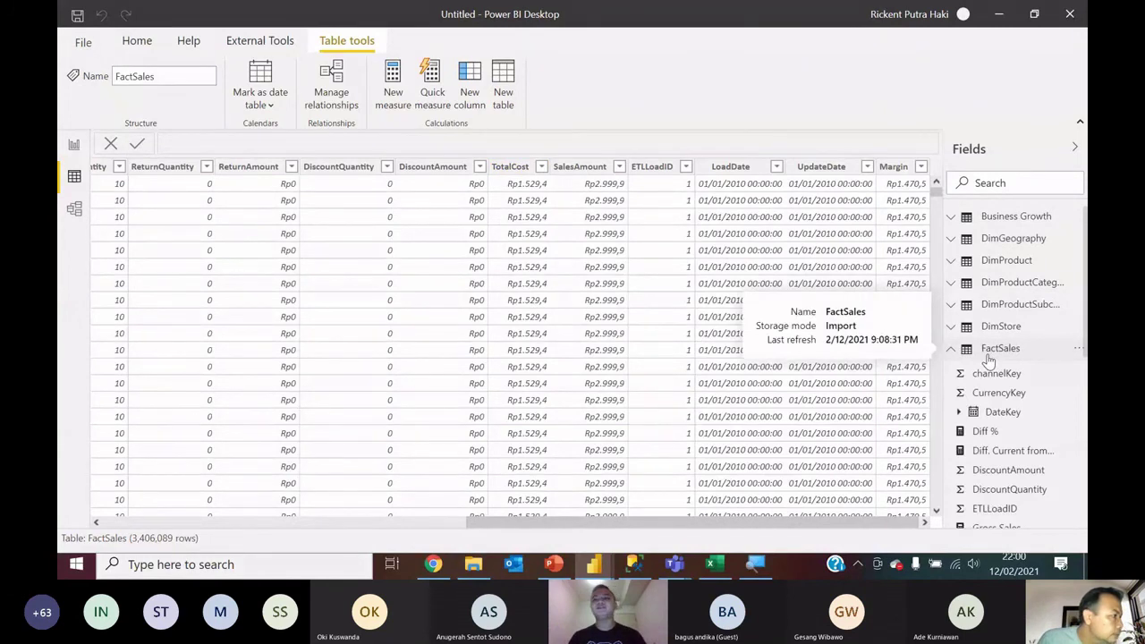
right_click(988, 357)
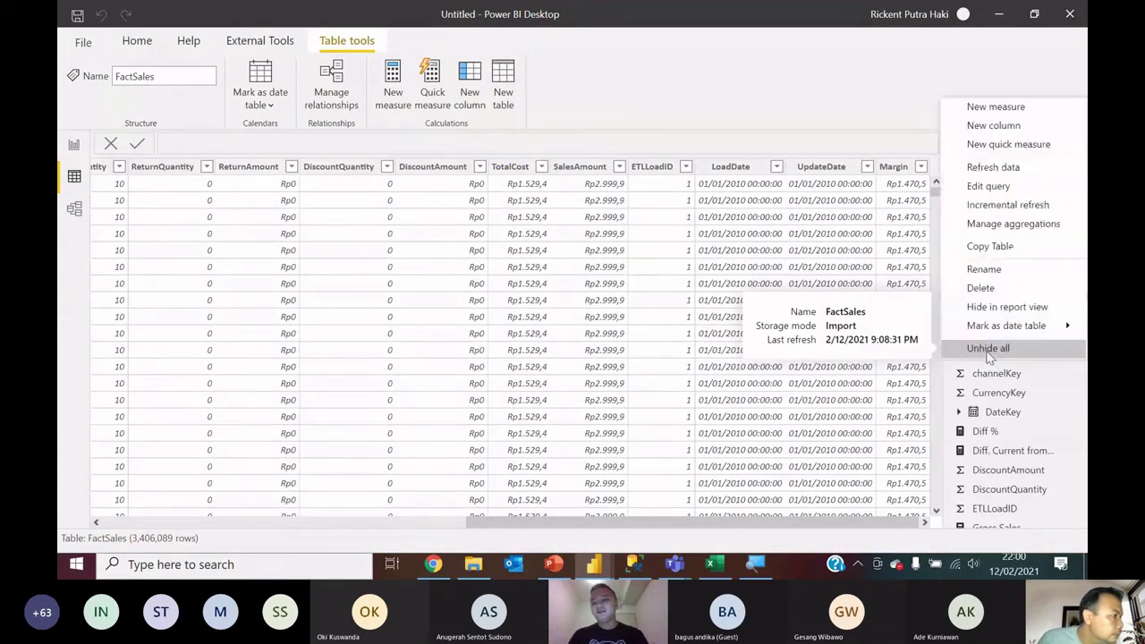
left_click(993, 108)
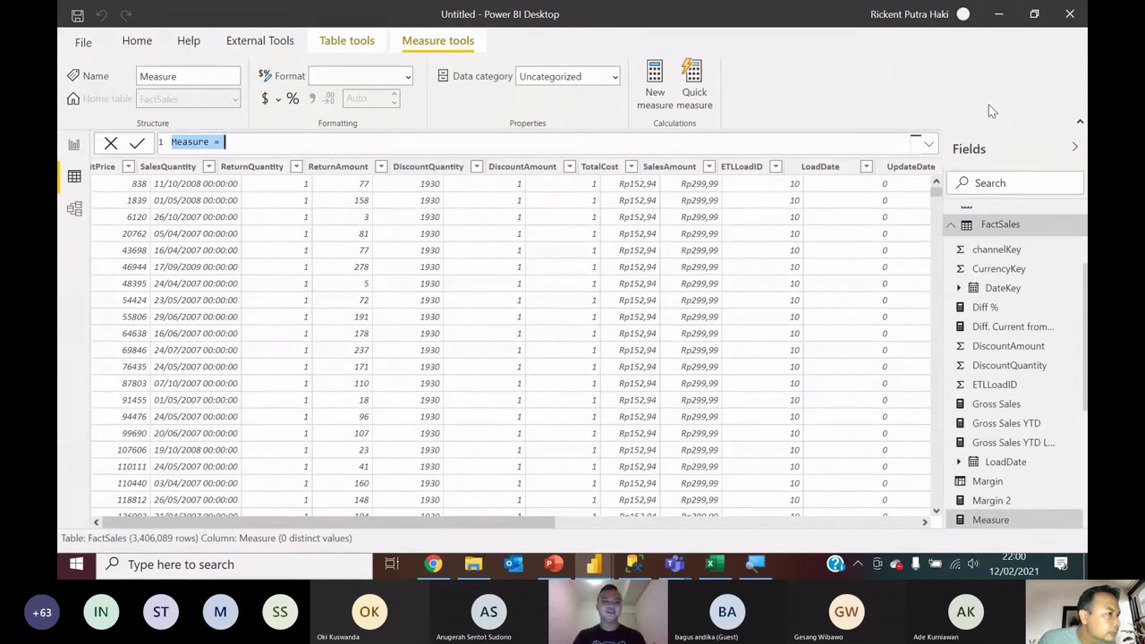
type("Margin % =")
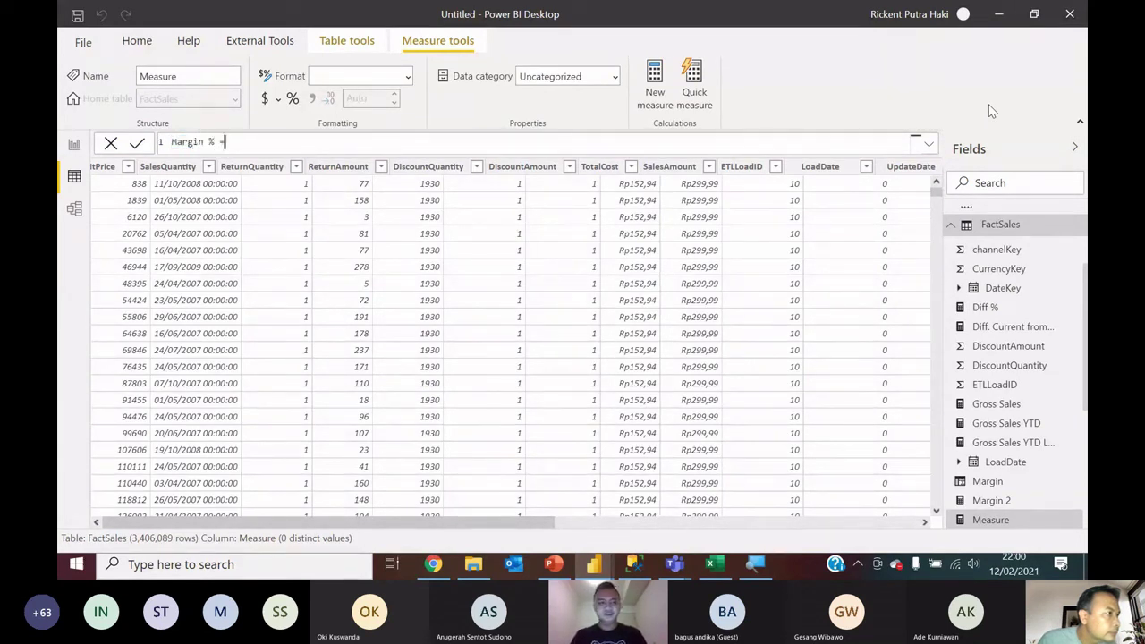
type(" sum(FactSales[Margin])")
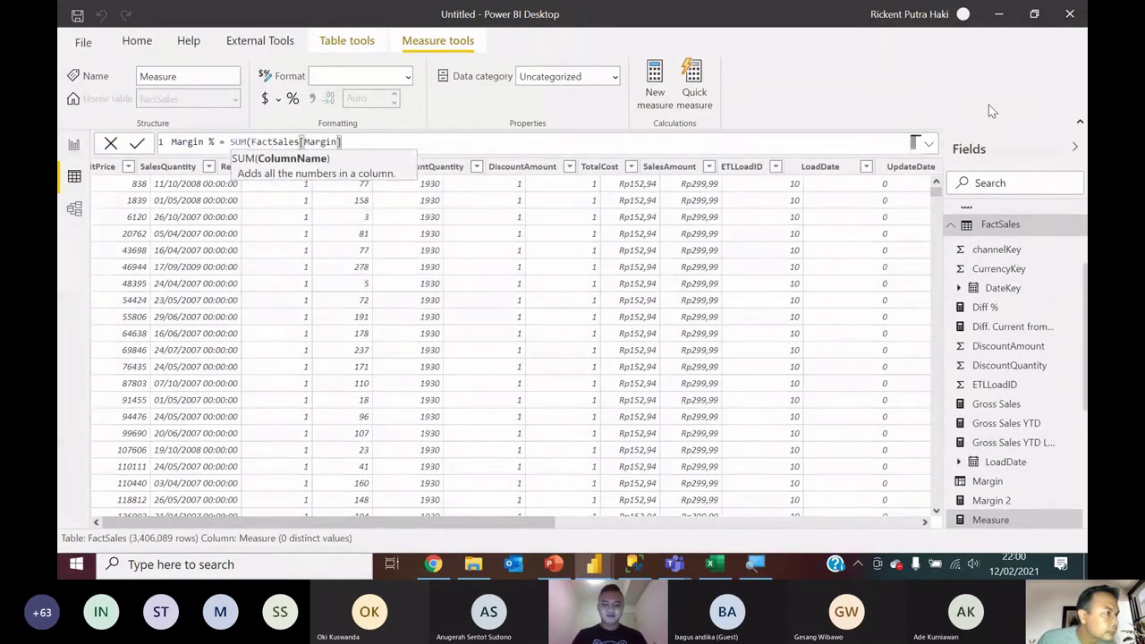
type(" / sum(Sales")
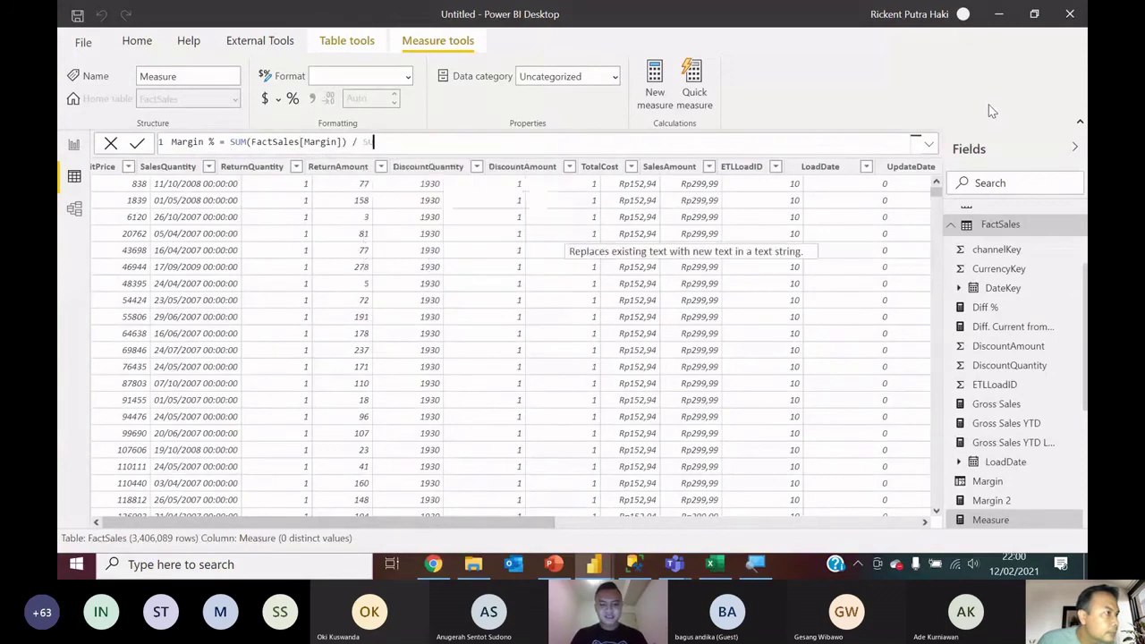
type("A")
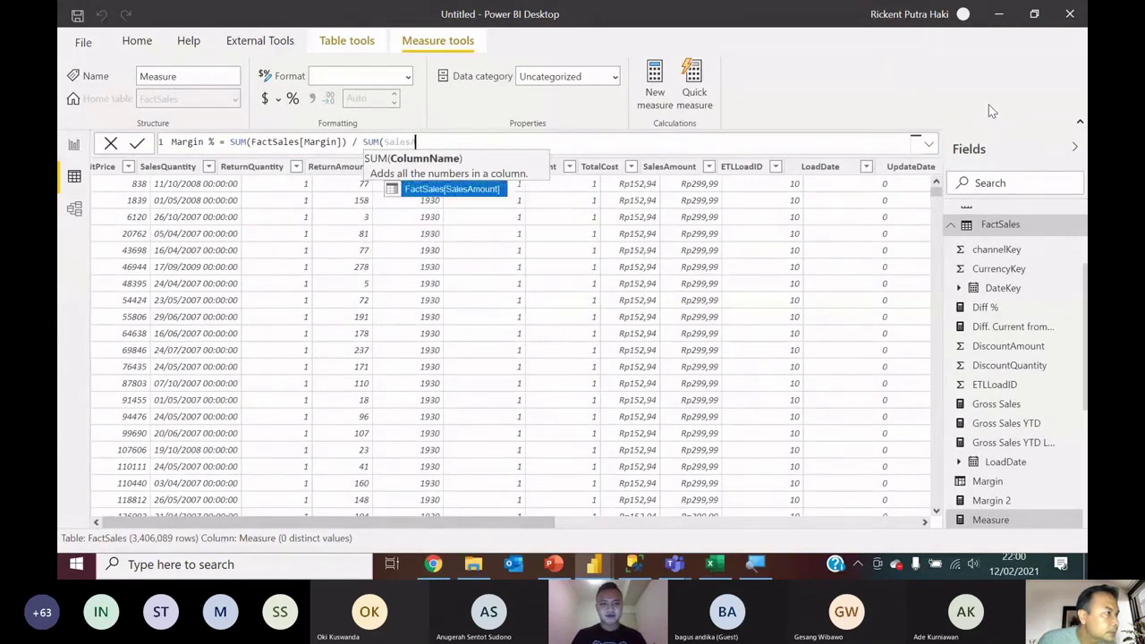
key("Tab")
type(")")
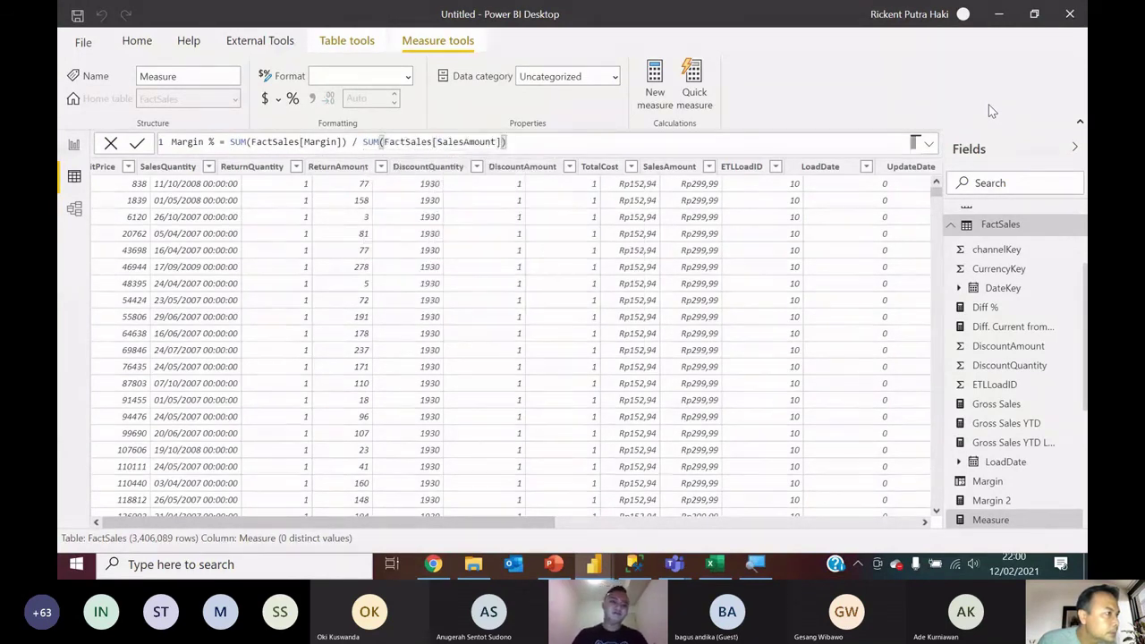
key("Return")
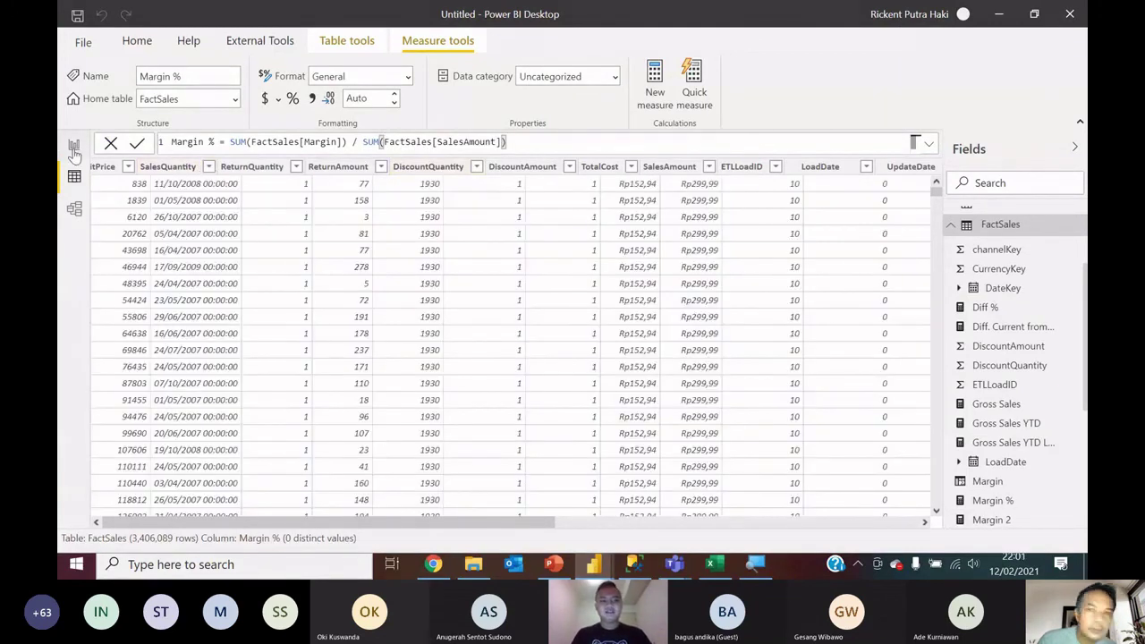
Step: Return to the report view and add the Margin % measure to the empty page as a column chart
left_click(74, 148)
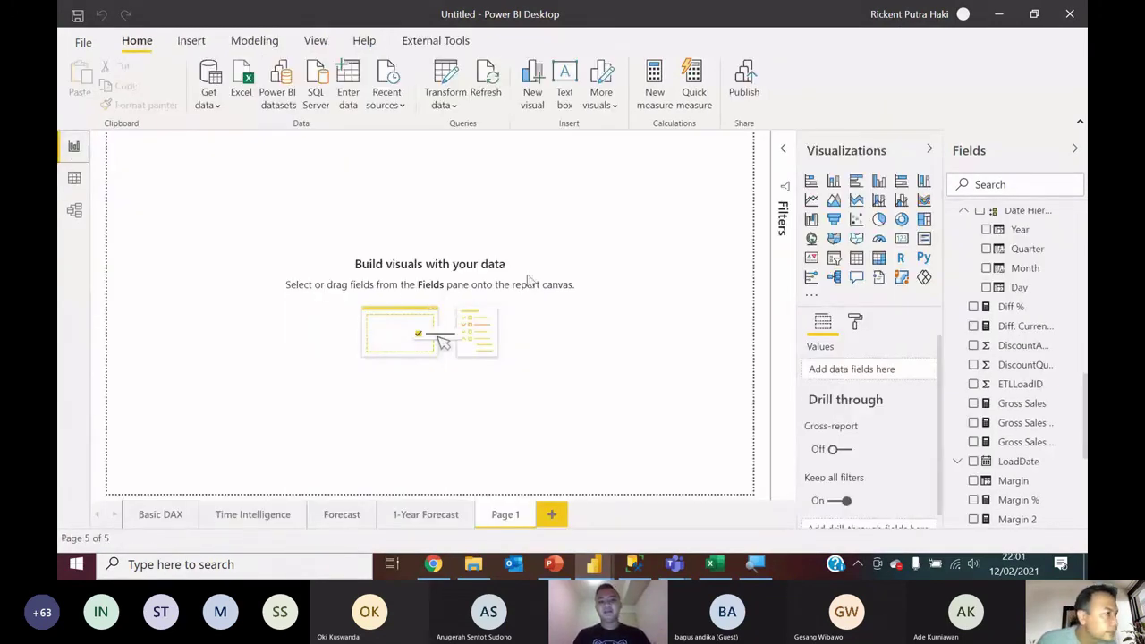
scroll(986, 483, "down", 3)
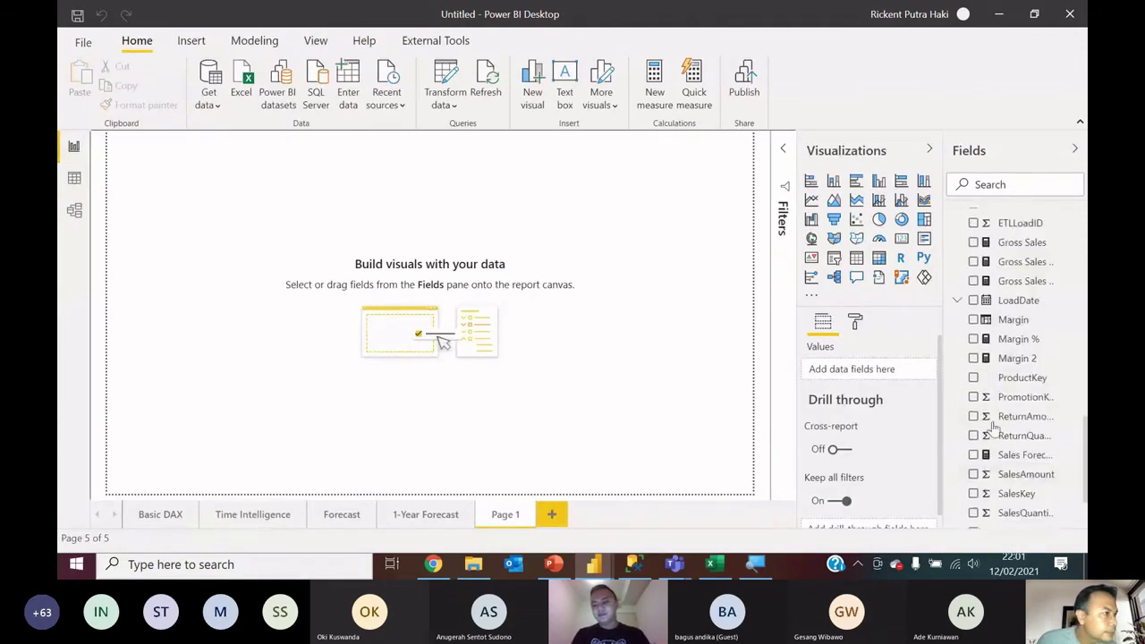
left_click(973, 339)
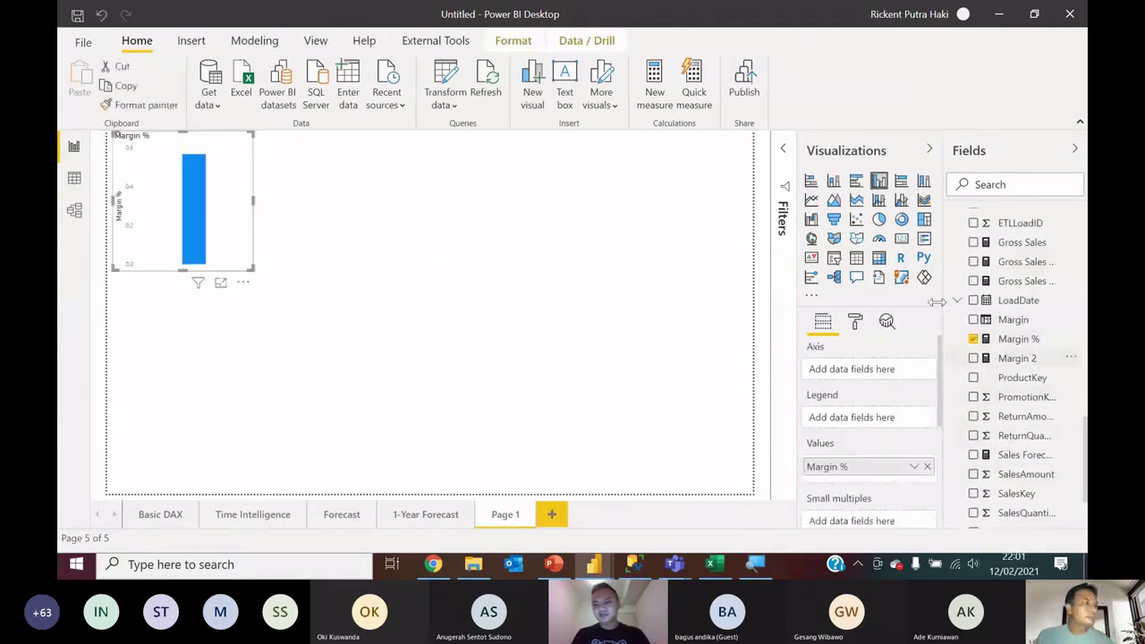
Step: Convert the Margin % column chart to a card, format the measure as a percentage and move the card slightly down
left_click(901, 240)
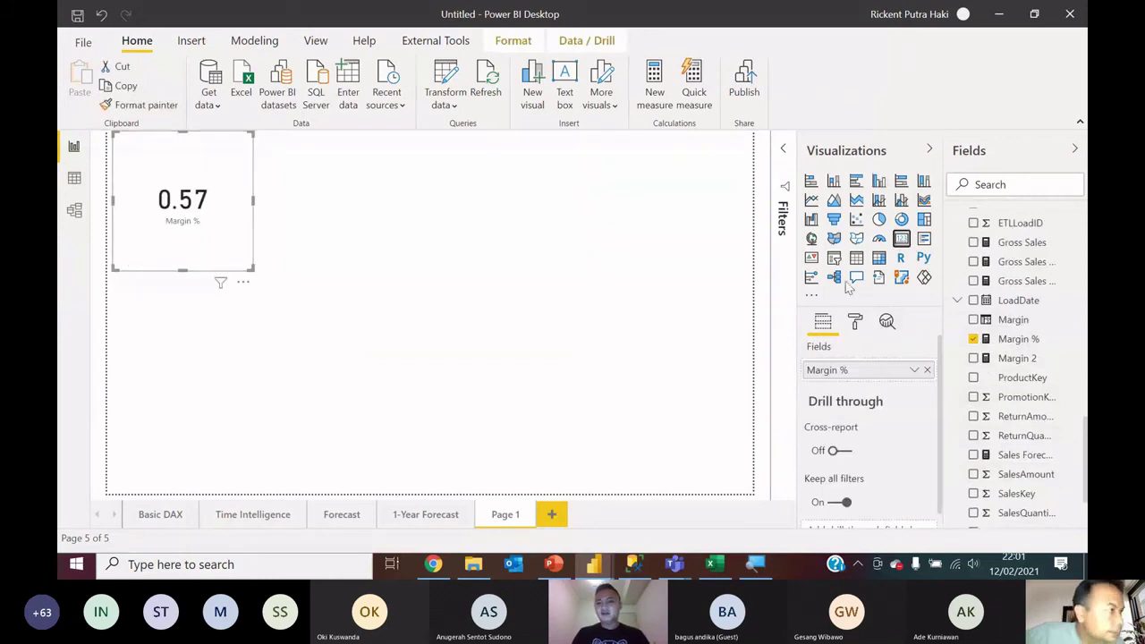
left_click(1020, 339)
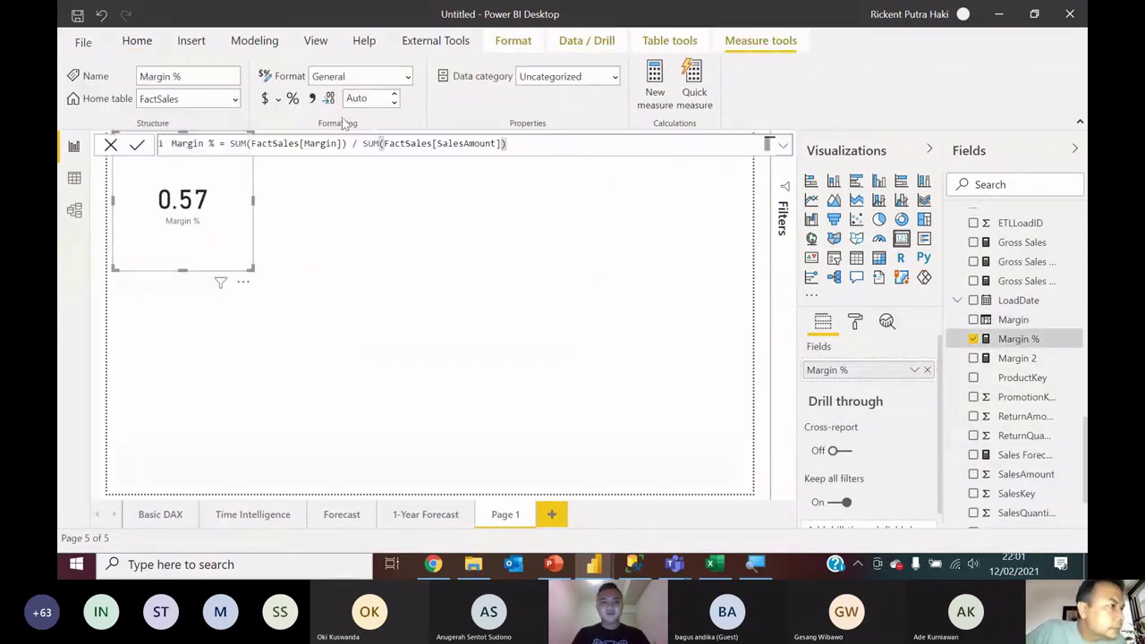
left_click(293, 98)
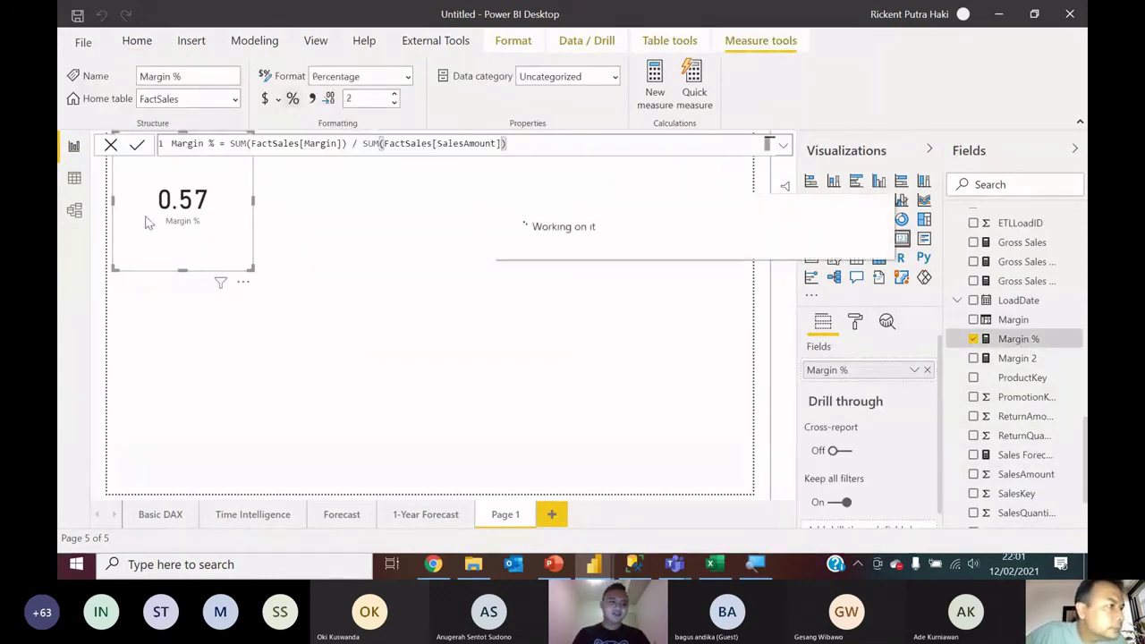
left_click_drag(253, 269, 260, 298)
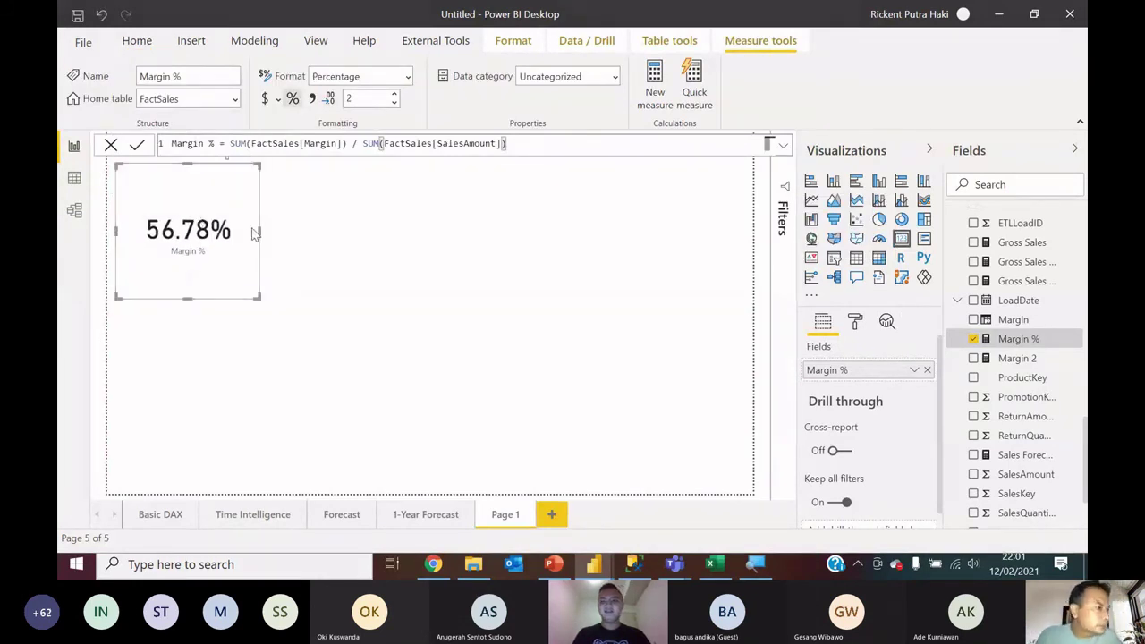
Step: Create a calculated column in the FactSales table with the formula Margin % 2 = FactSales[Margin] / FactSales[SalesAmount]
scroll(990, 322, "up", 5)
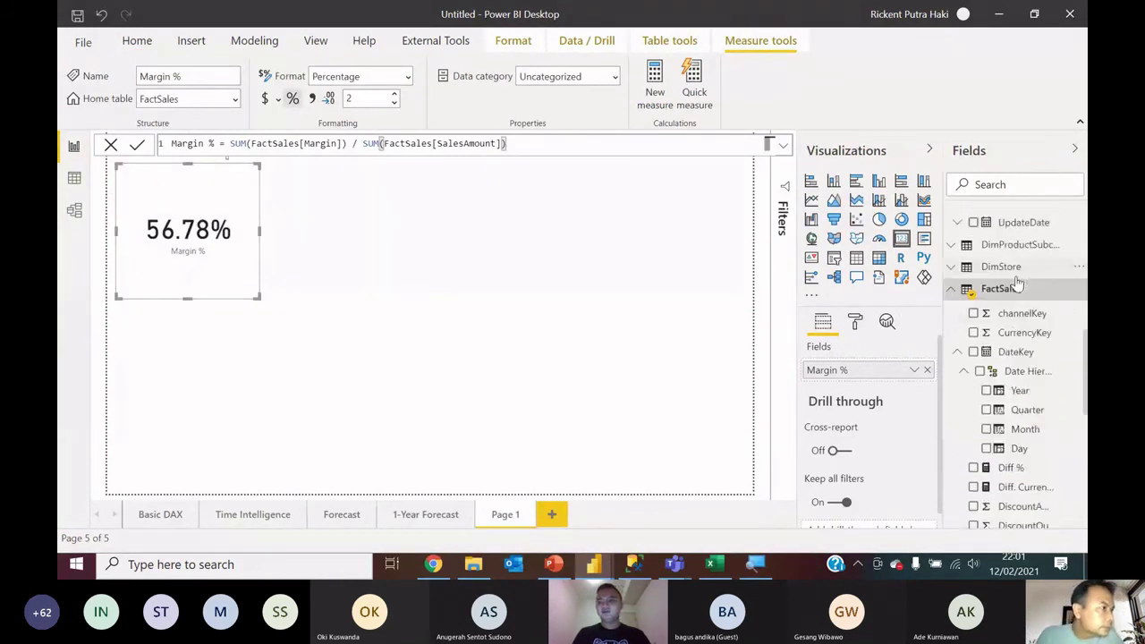
right_click(1004, 296)
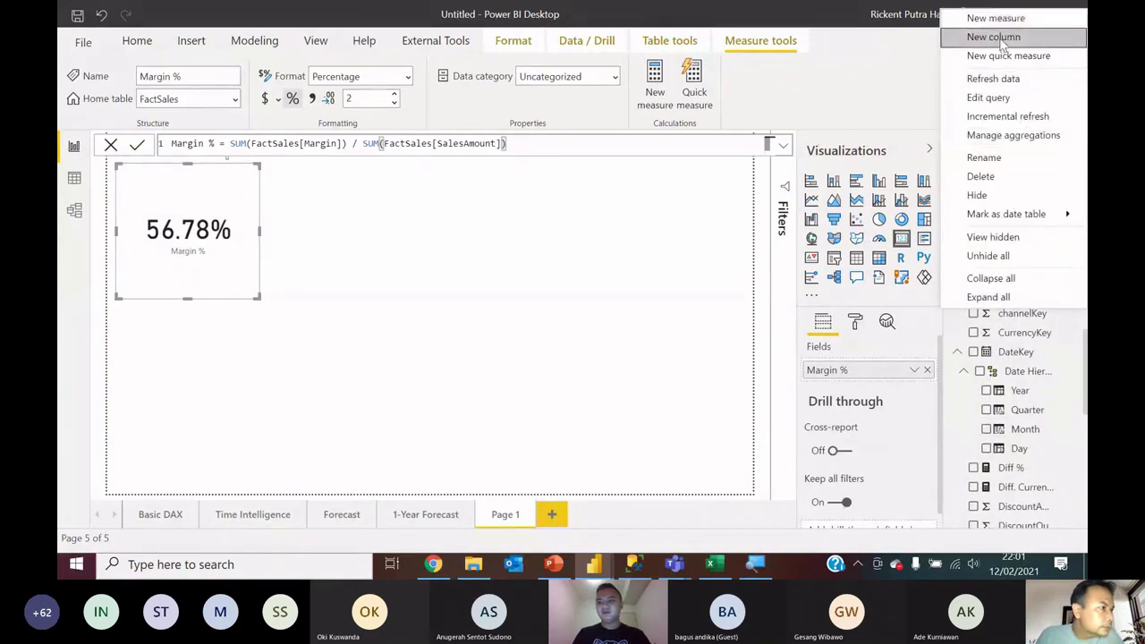
key("Escape")
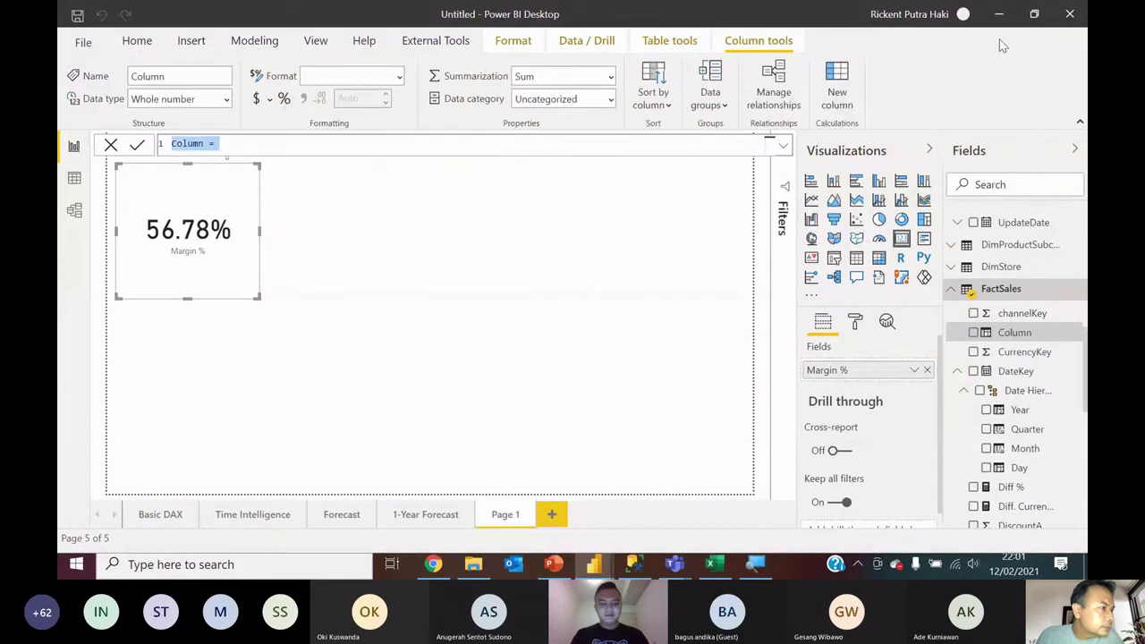
type("Ma")
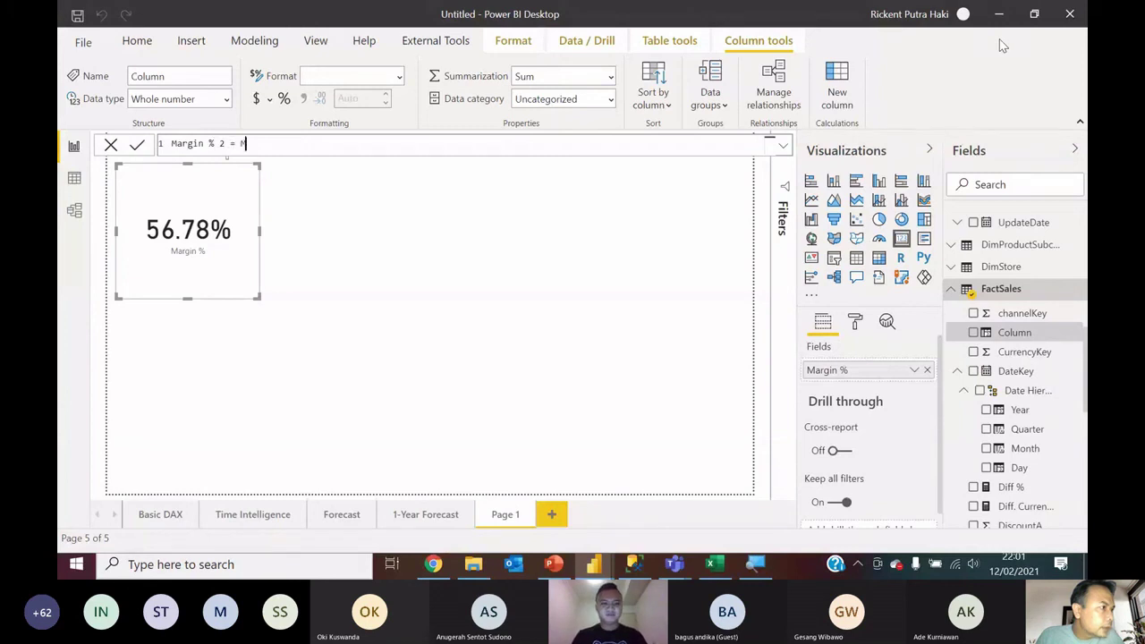
type("rgin % 2 = FactSales[Marg")
key("Tab")
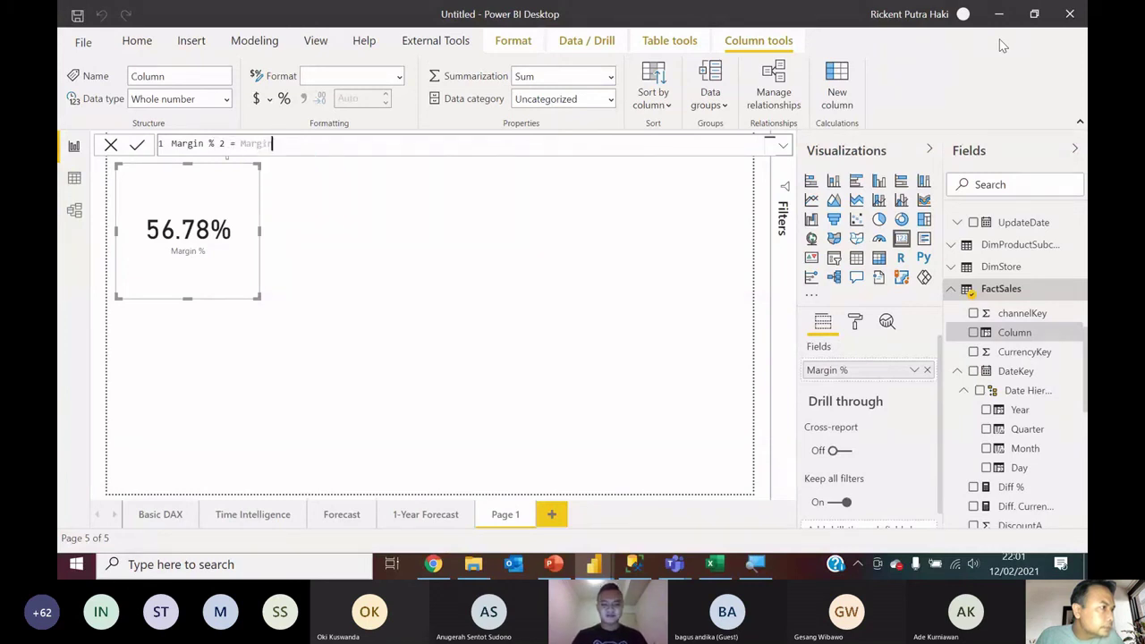
type("/ FactSales[Sales")
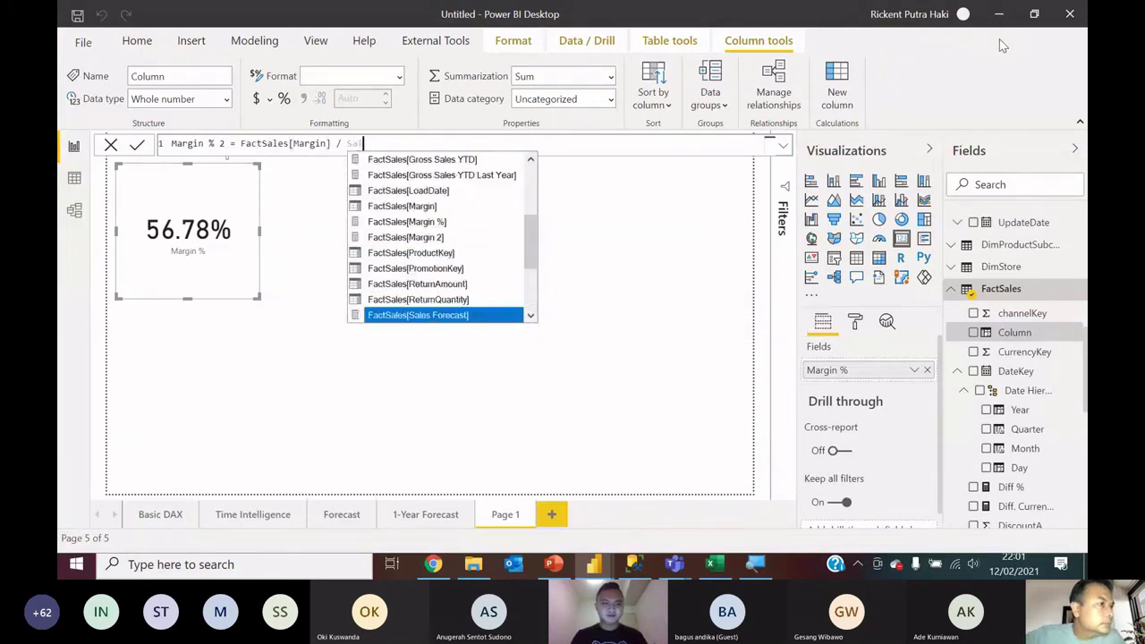
type("Am")
key("Tab")
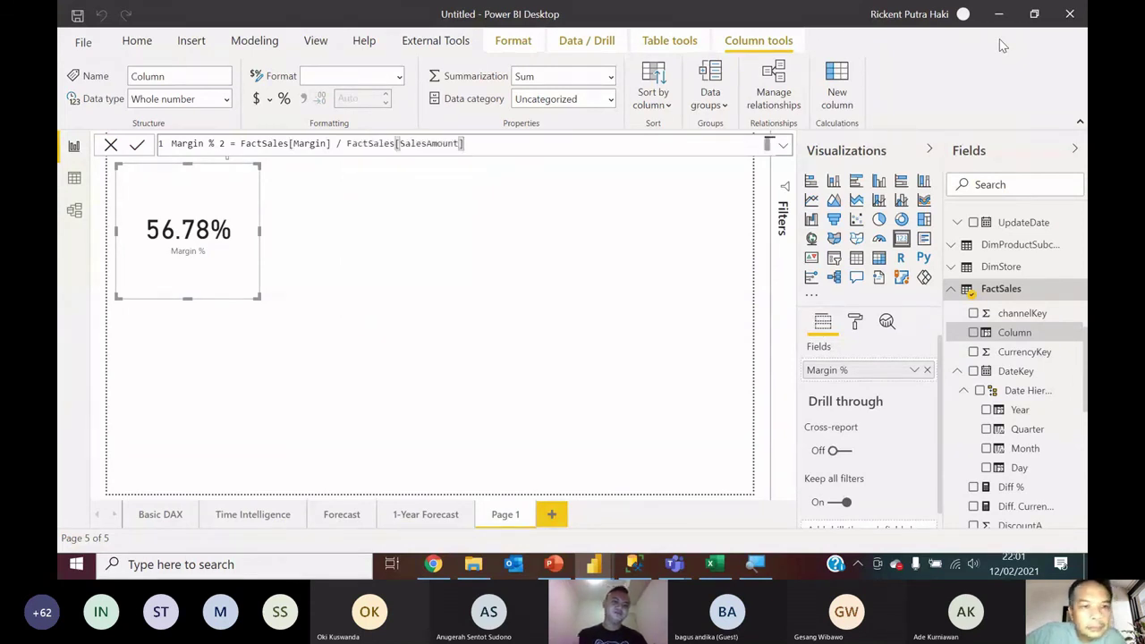
key("Return")
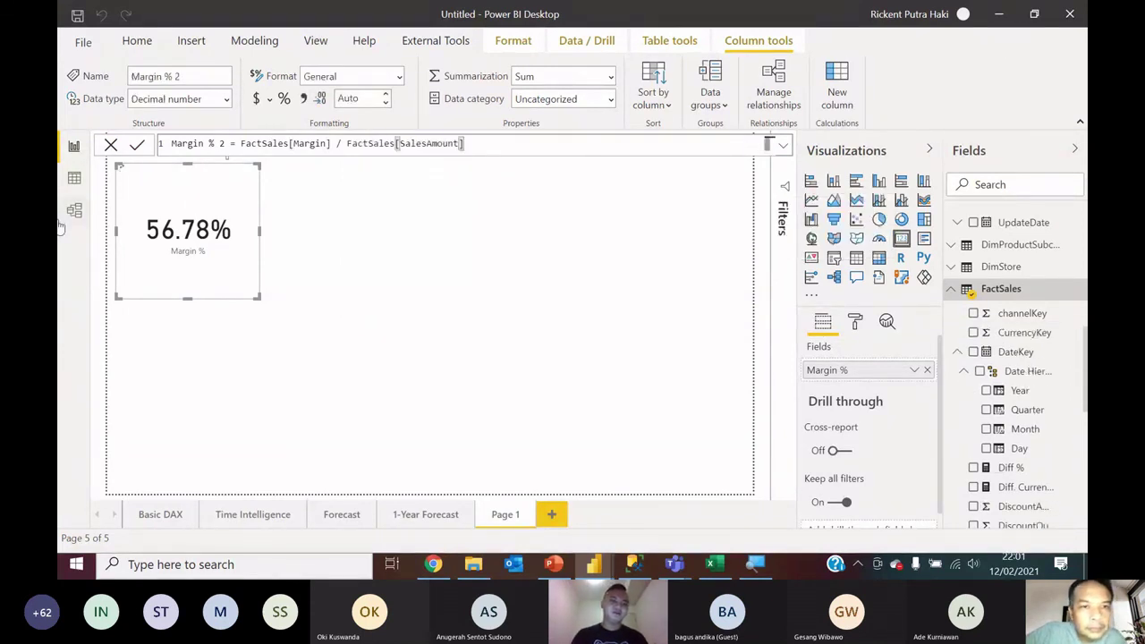
Step: Check the Margin % 2 values in the data view and add the column to the page as a second card
left_click(75, 178)
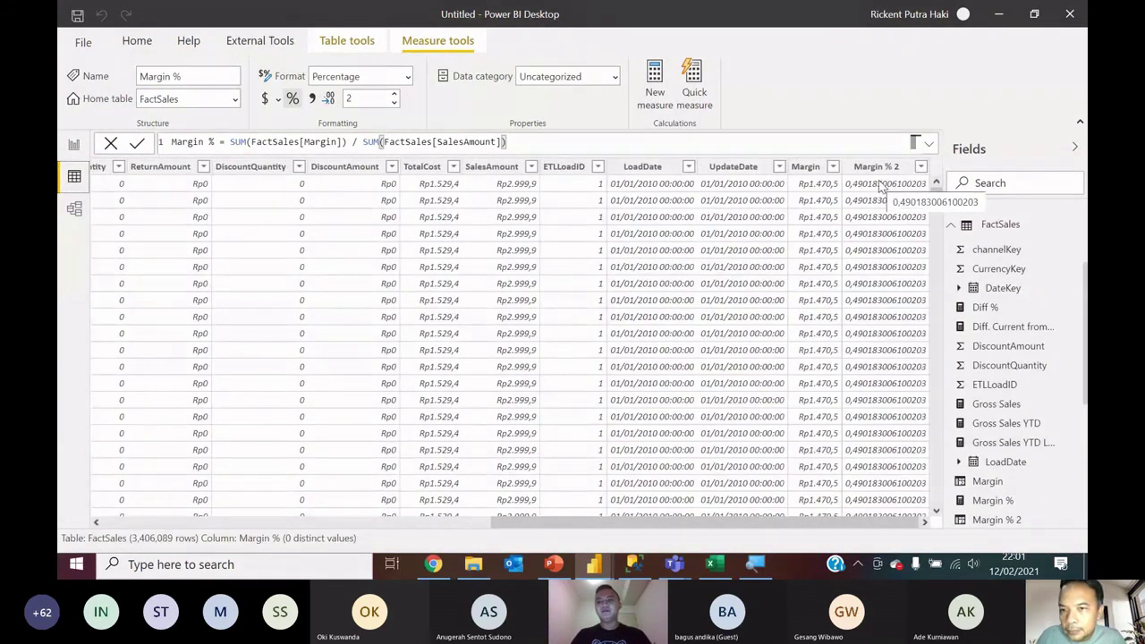
scroll(872, 296, "down", 15)
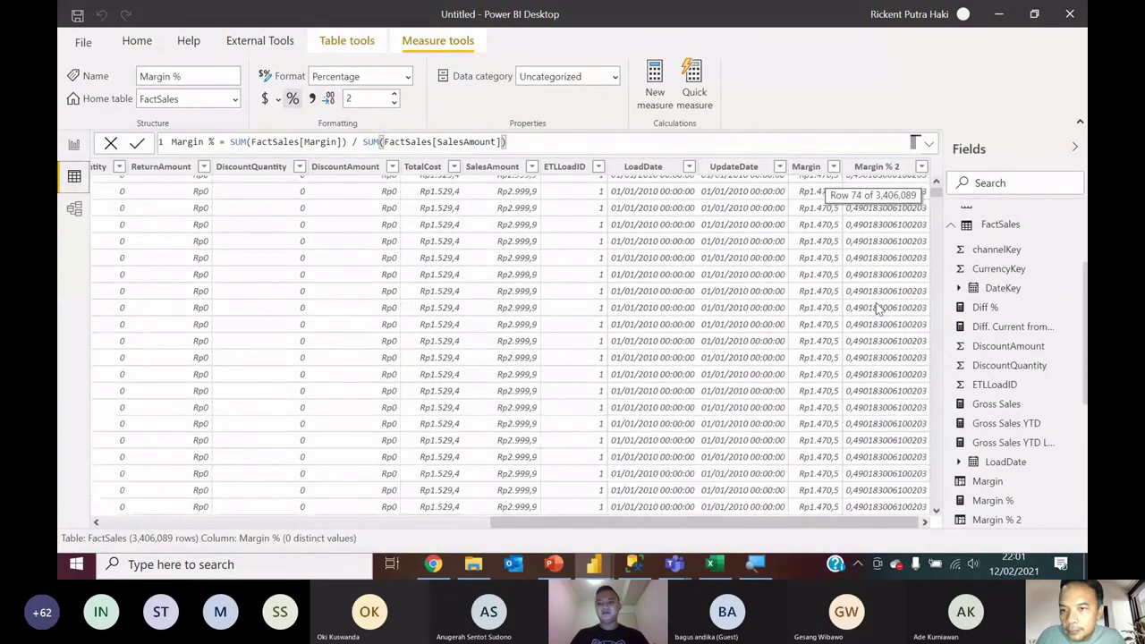
scroll(876, 295, "down", 12)
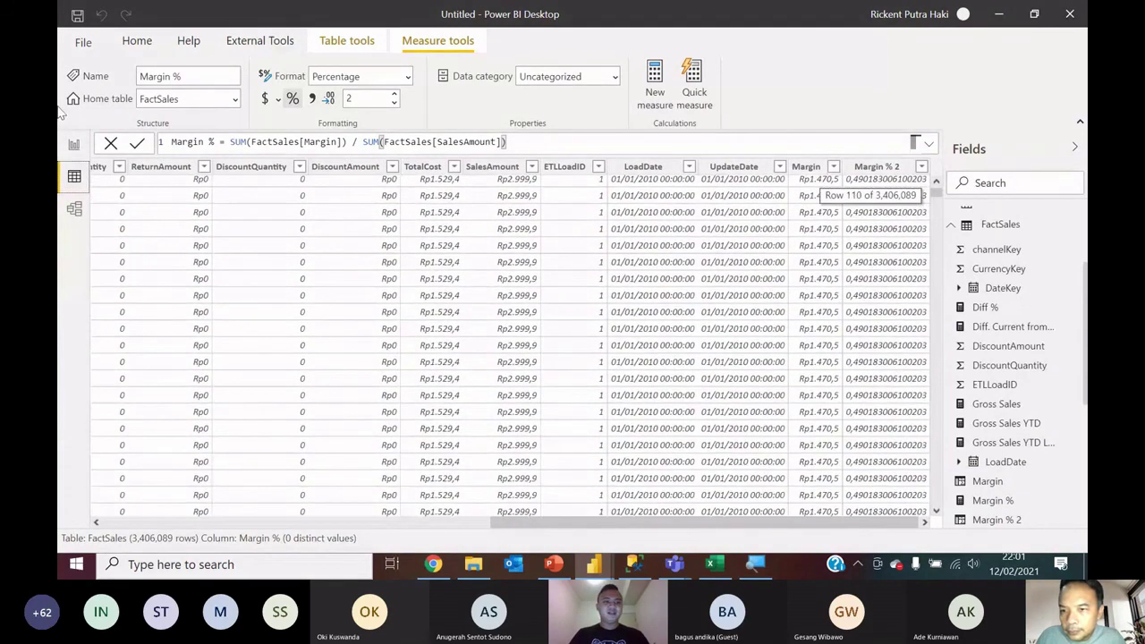
left_click(74, 144)
left_click(900, 237)
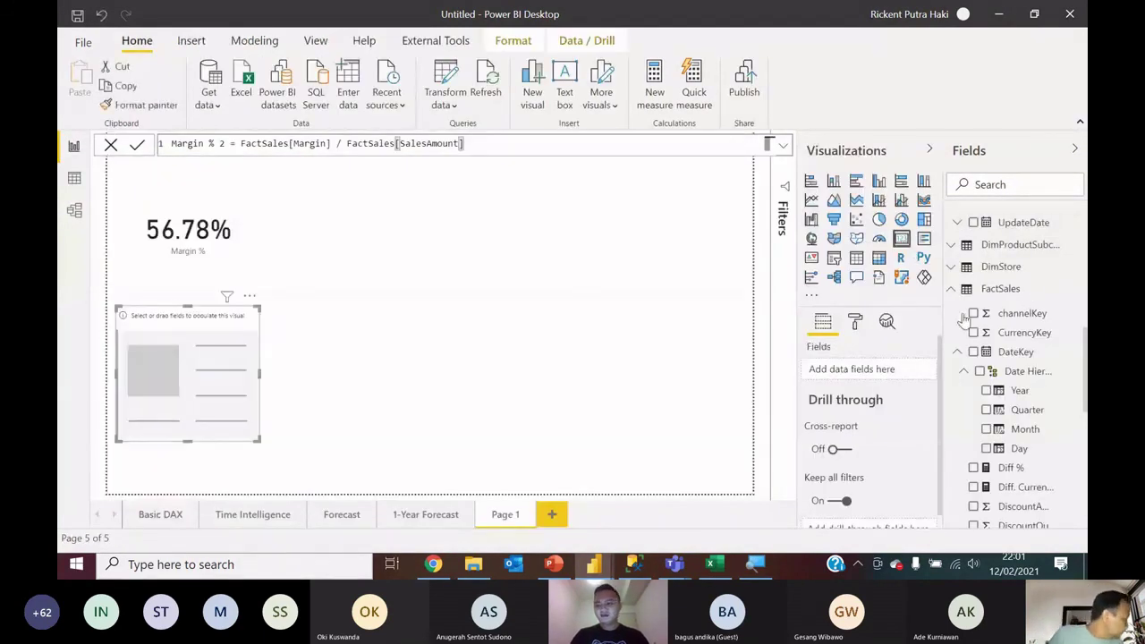
scroll(989, 411, "down", 5)
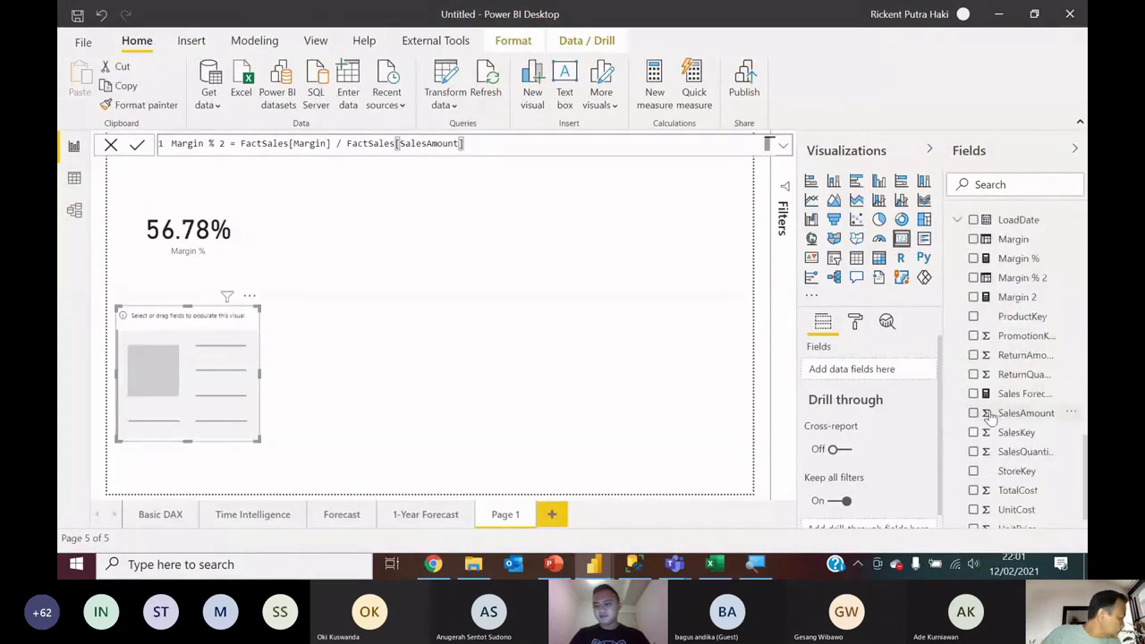
left_click(974, 278)
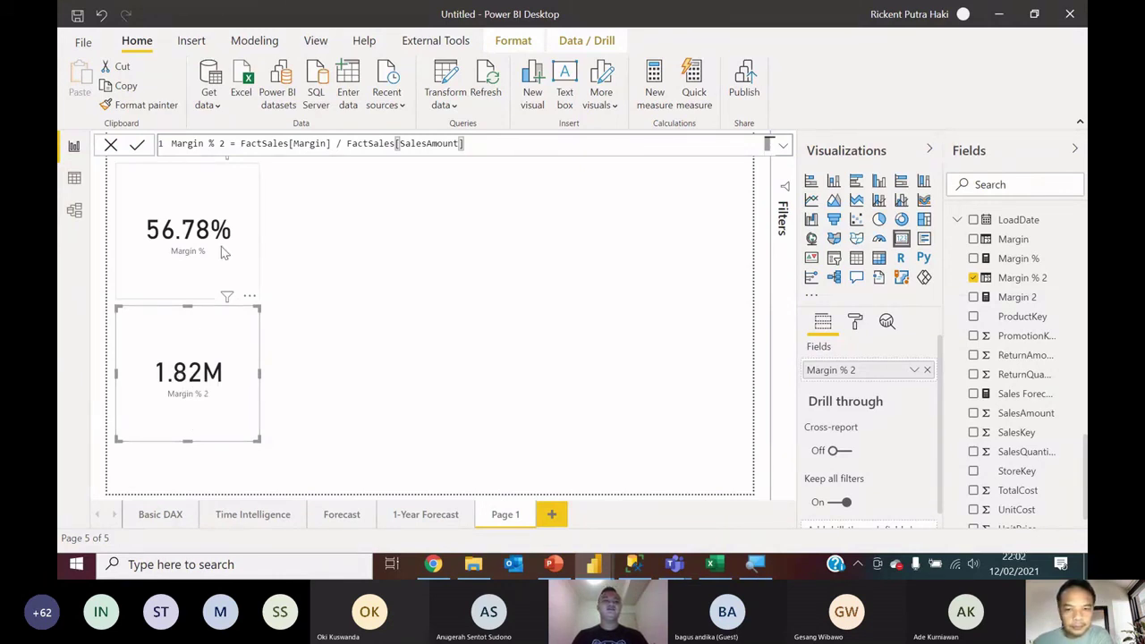
Step: Move the Margin % card to the empty area beside the cards, enlarge it and convert it to a matrix
left_click_drag(211, 234, 371, 240)
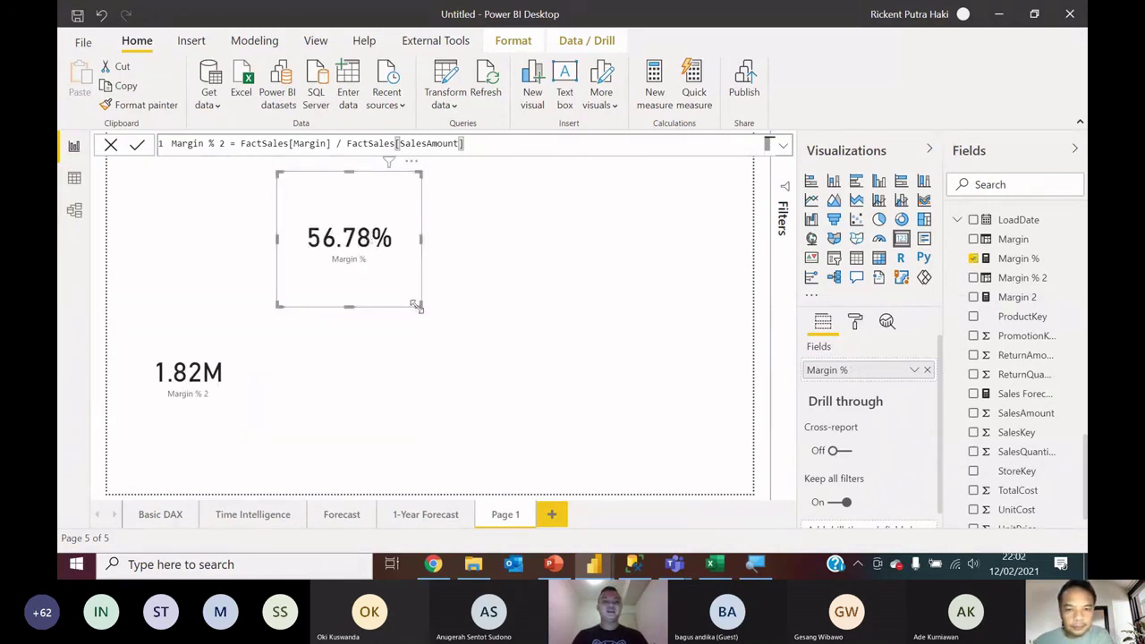
left_click_drag(419, 305, 753, 427)
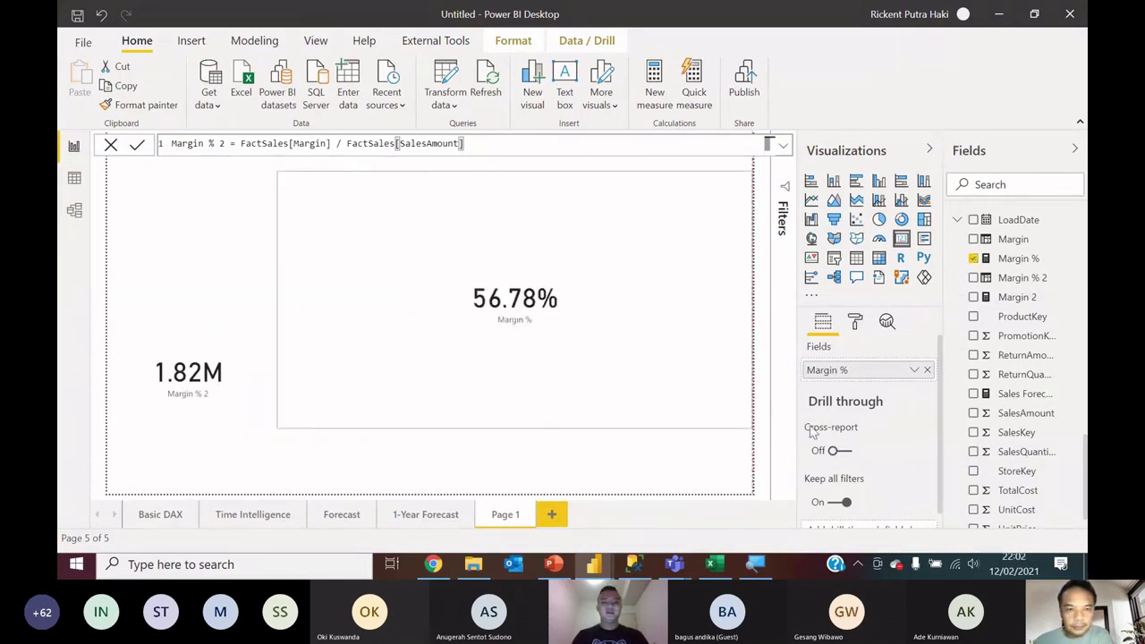
left_click(879, 259)
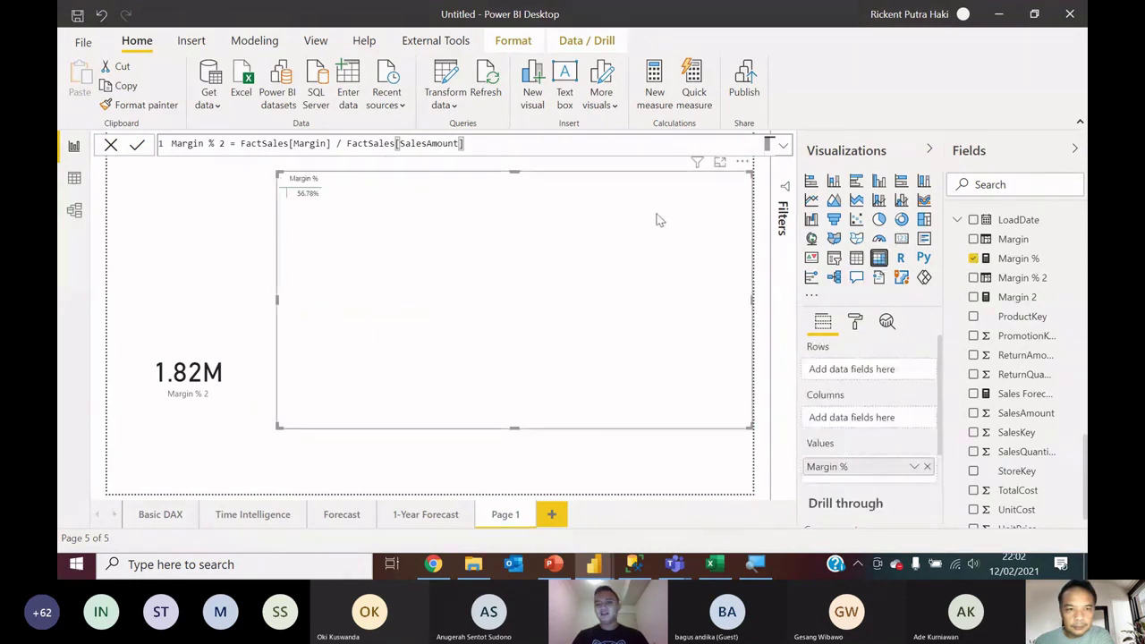
Step: Break the Margin % matrix down by CityName in the rows and by the Year of DateKey in the columns
scroll(1065, 333, "down", 10)
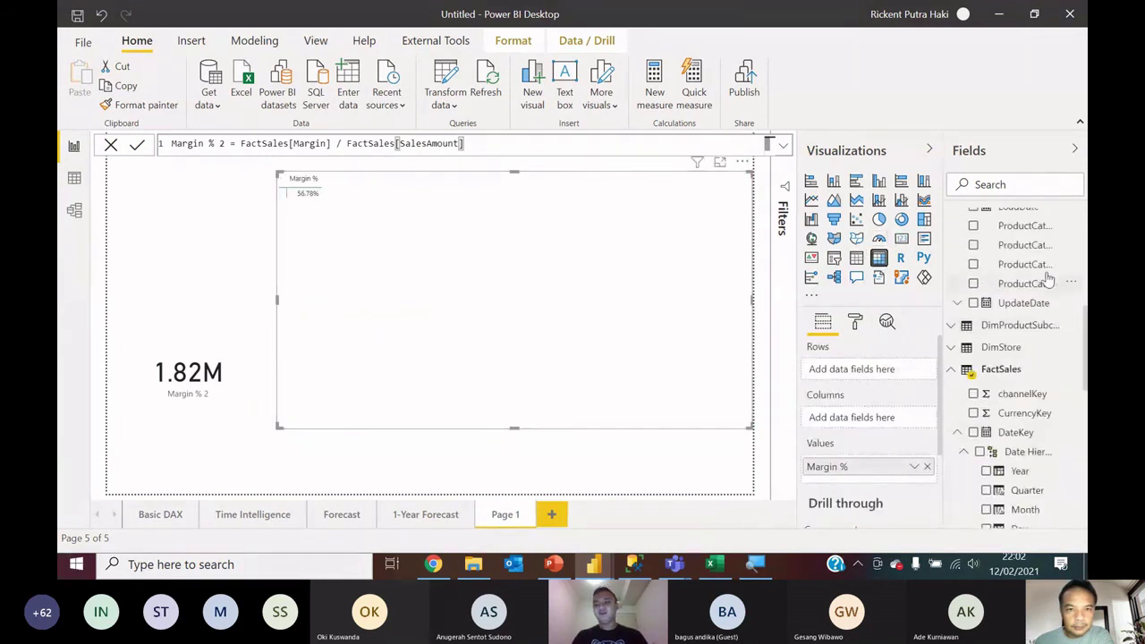
scroll(1033, 282, "up", 5)
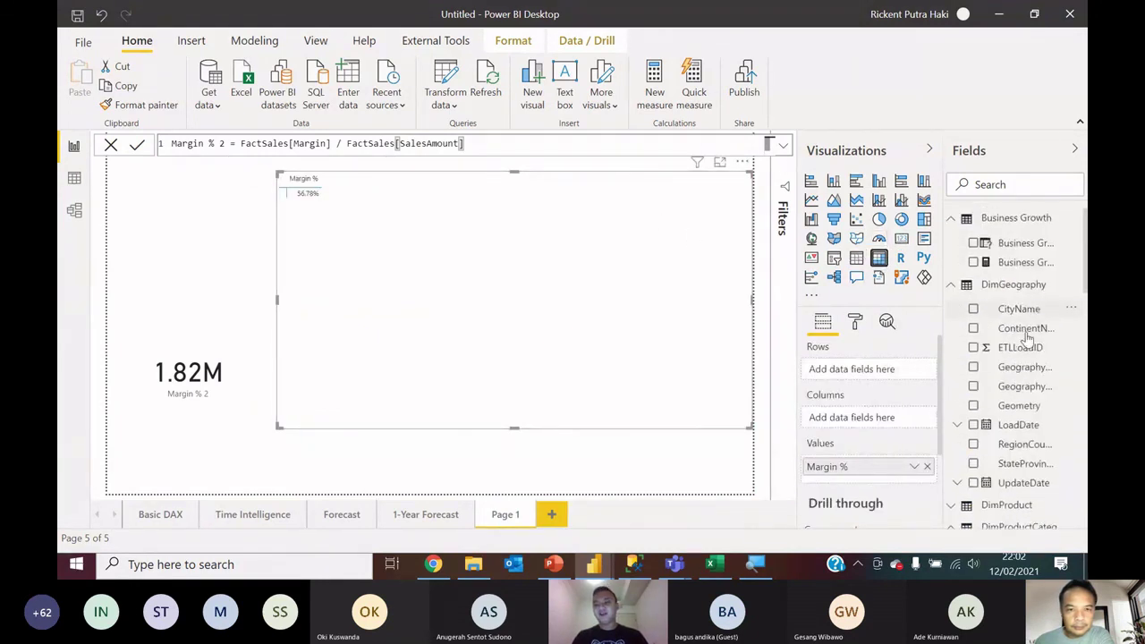
left_click(974, 308)
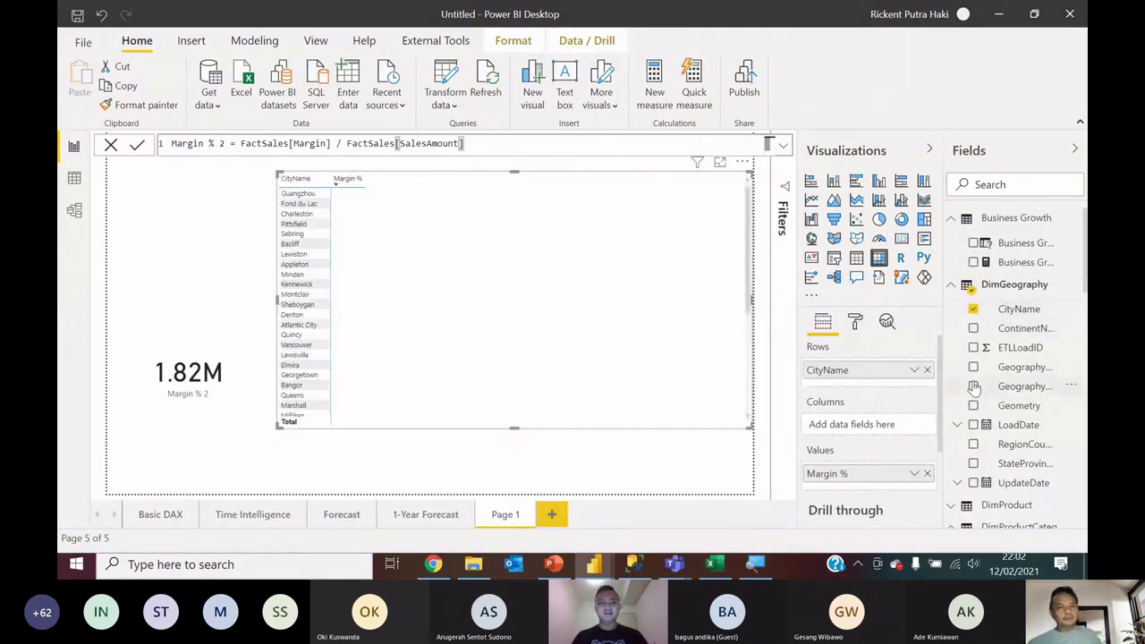
scroll(376, 268, "down", 5)
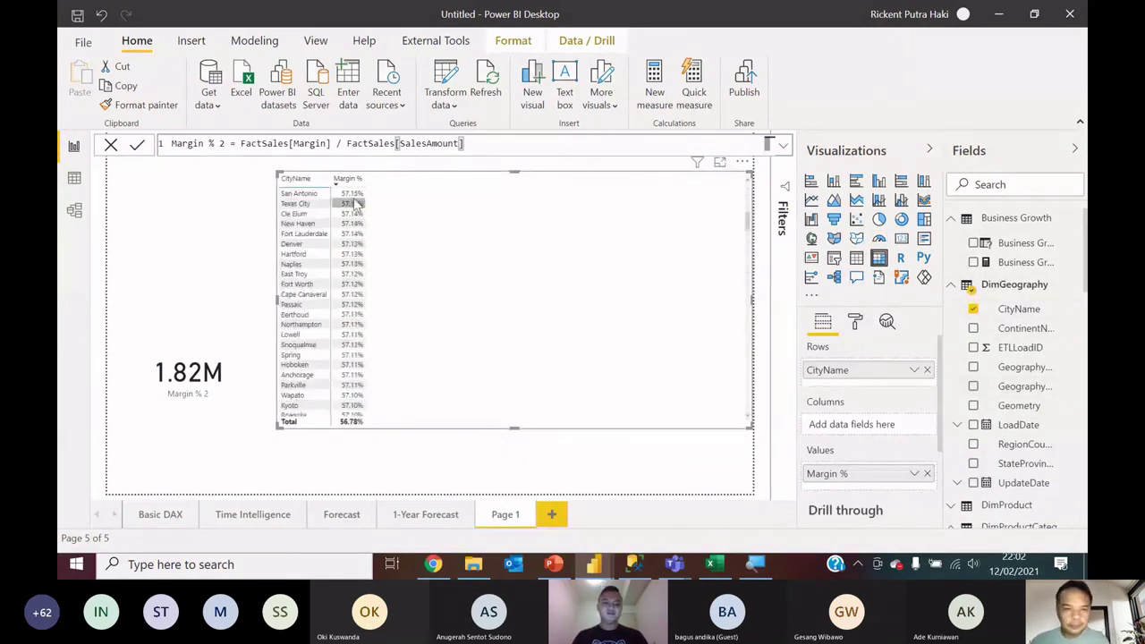
scroll(1056, 384, "down", 5)
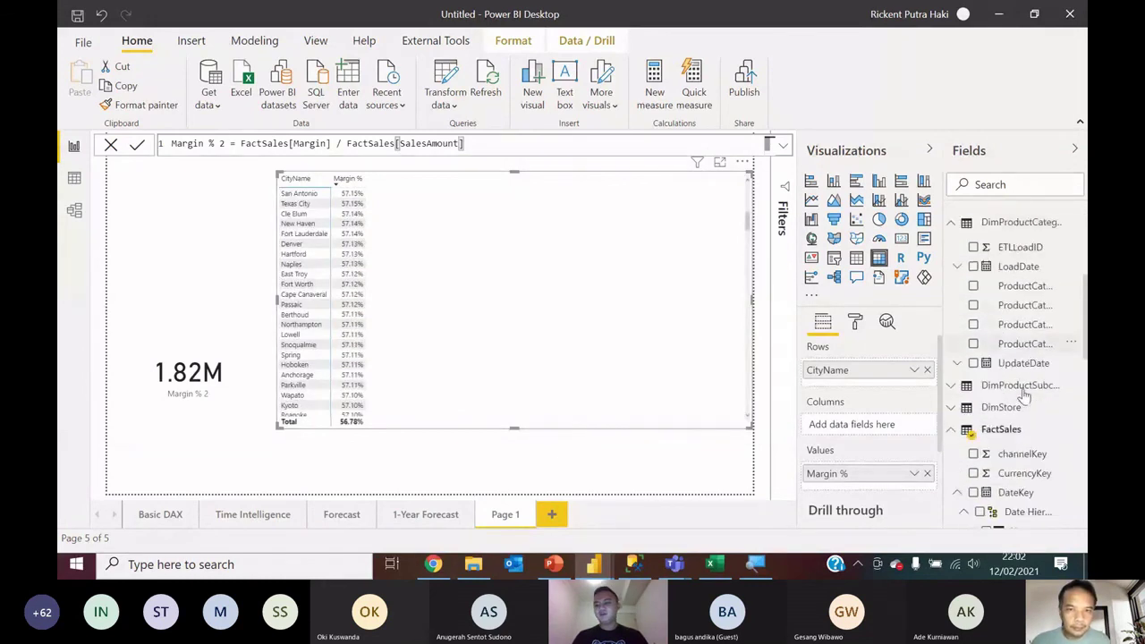
left_click_drag(930, 422, 894, 431)
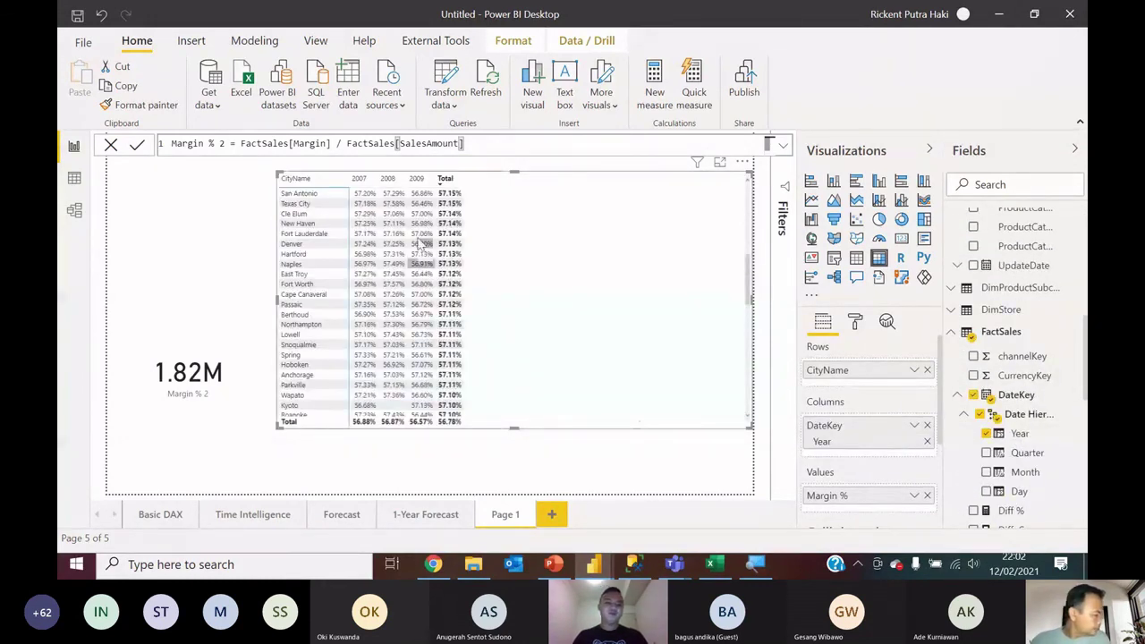
scroll(384, 366, "down", 2)
scroll(385, 367, "down", 2)
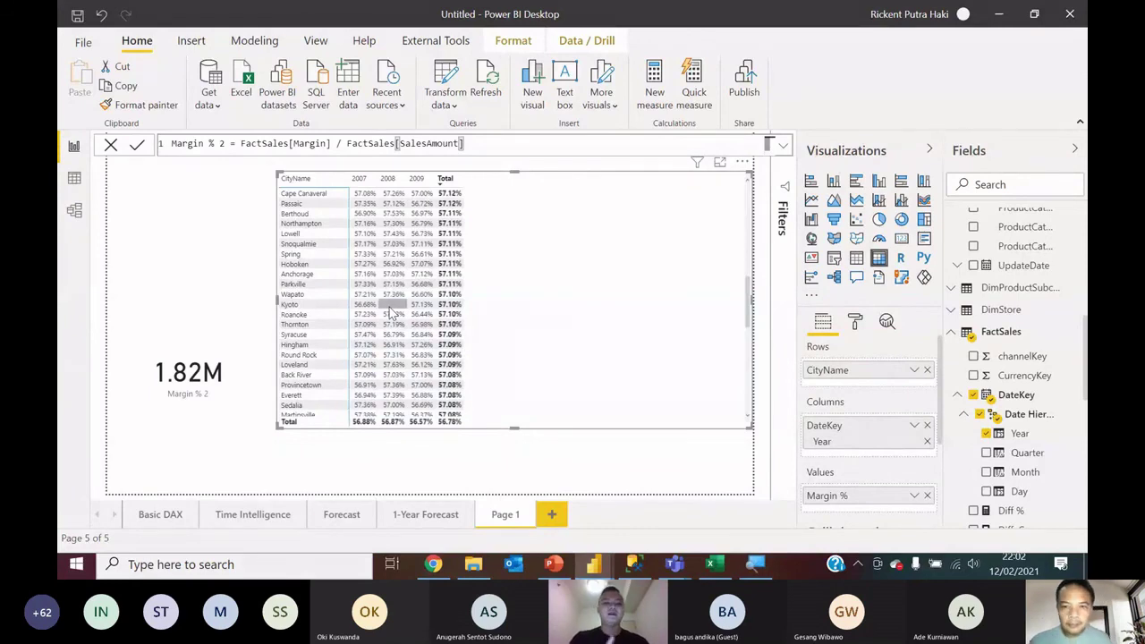
left_click(529, 456)
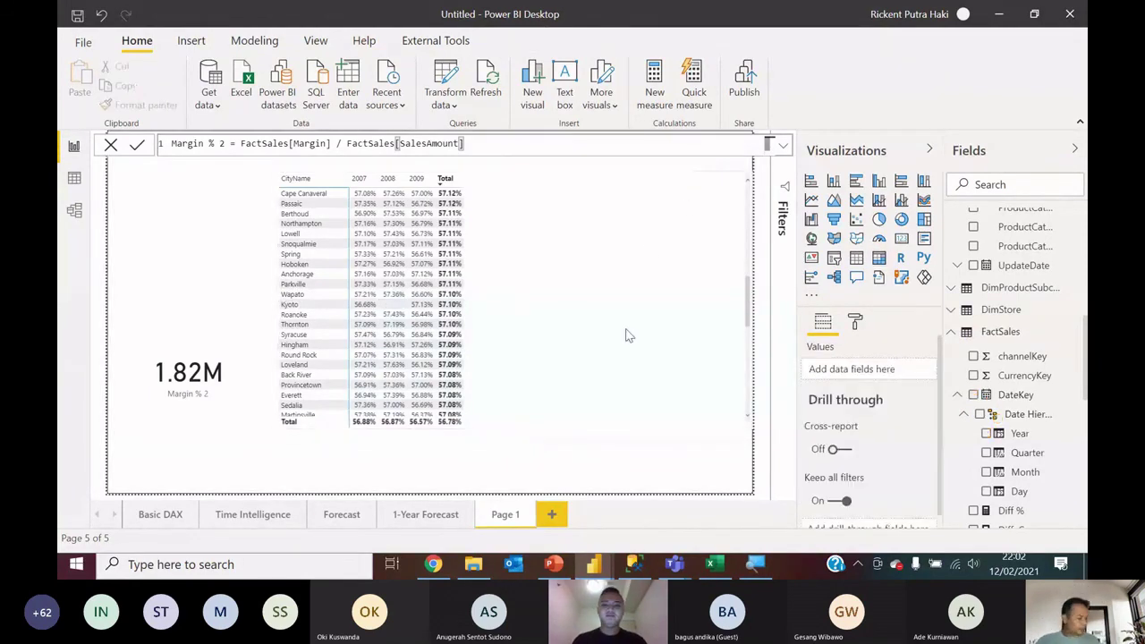
Step: Shift the Margin % matrix slightly down the page and export its data as data.csv to the Downloads folder
left_click(73, 178)
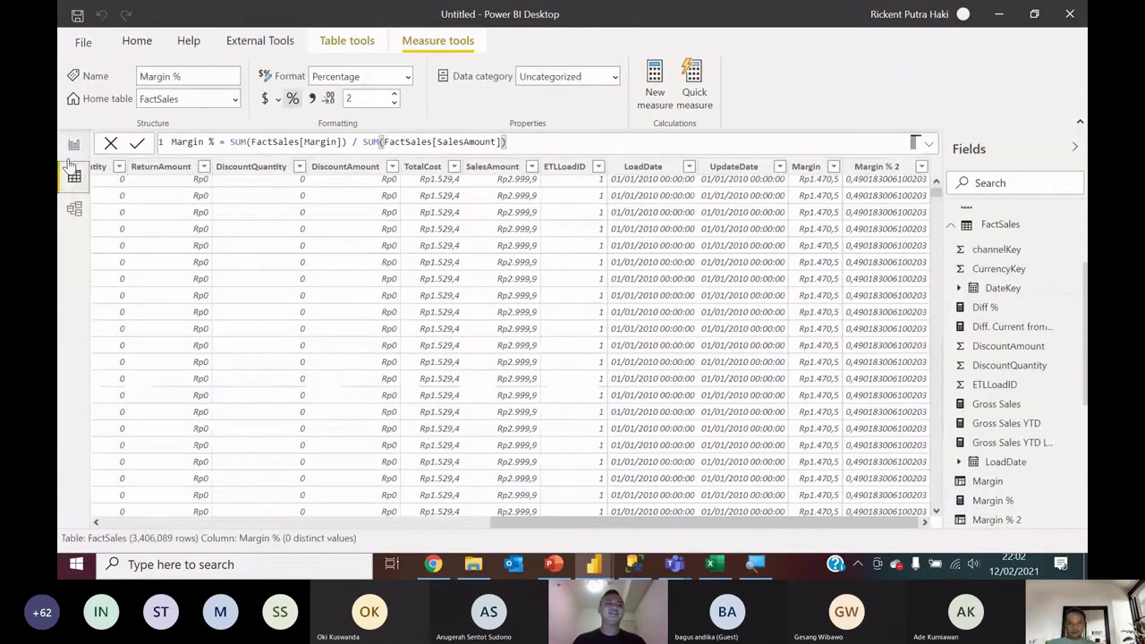
left_click(73, 148)
left_click(703, 229)
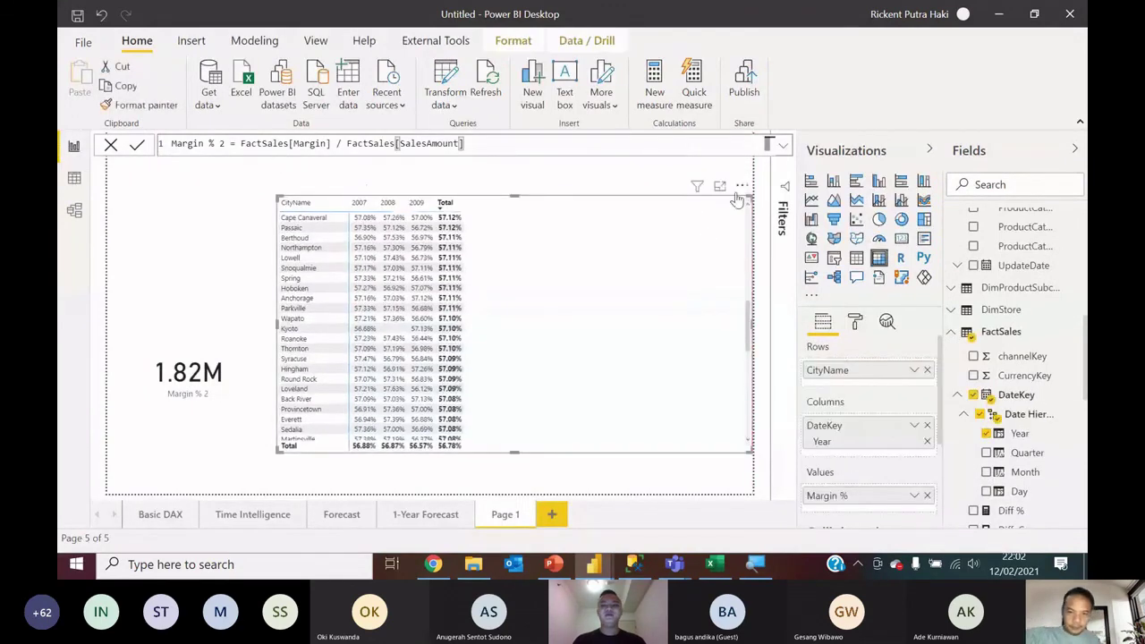
left_click(741, 186)
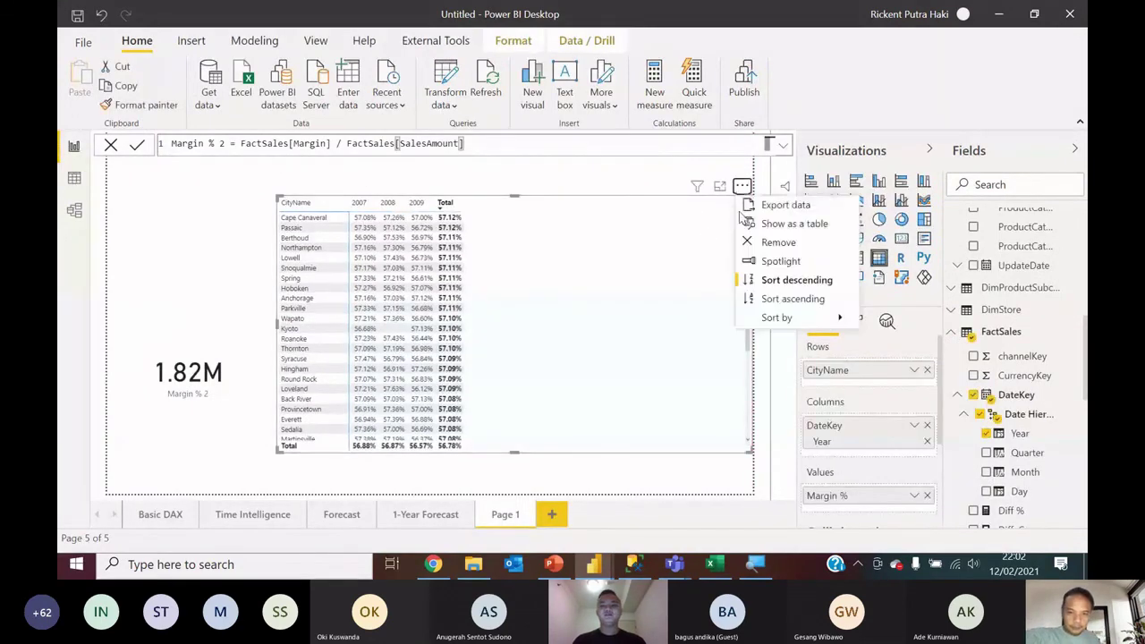
left_click(789, 215)
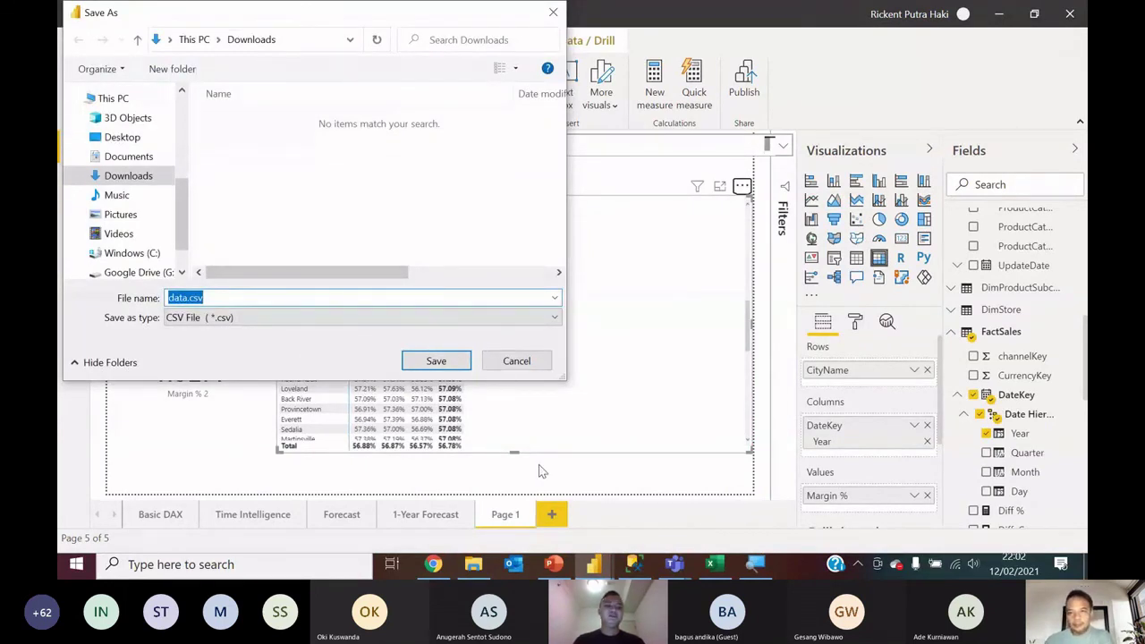
left_click(436, 361)
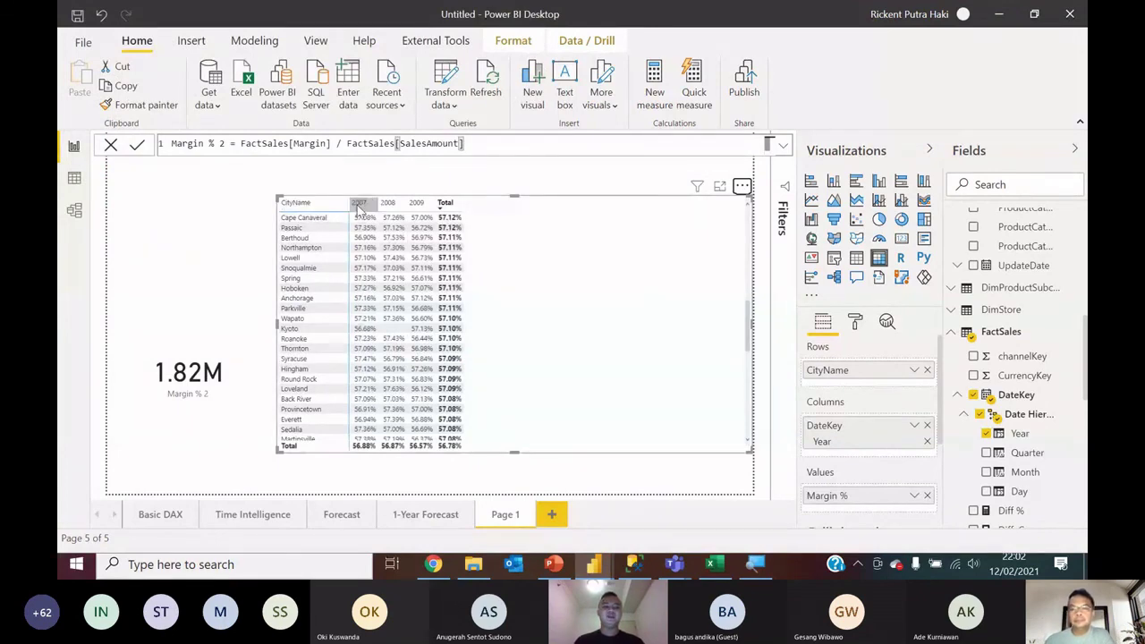
Step: Open the exported data.csv from the Downloads folder in Excel and look through its CityName, Margin % and Year rows
left_click(474, 565)
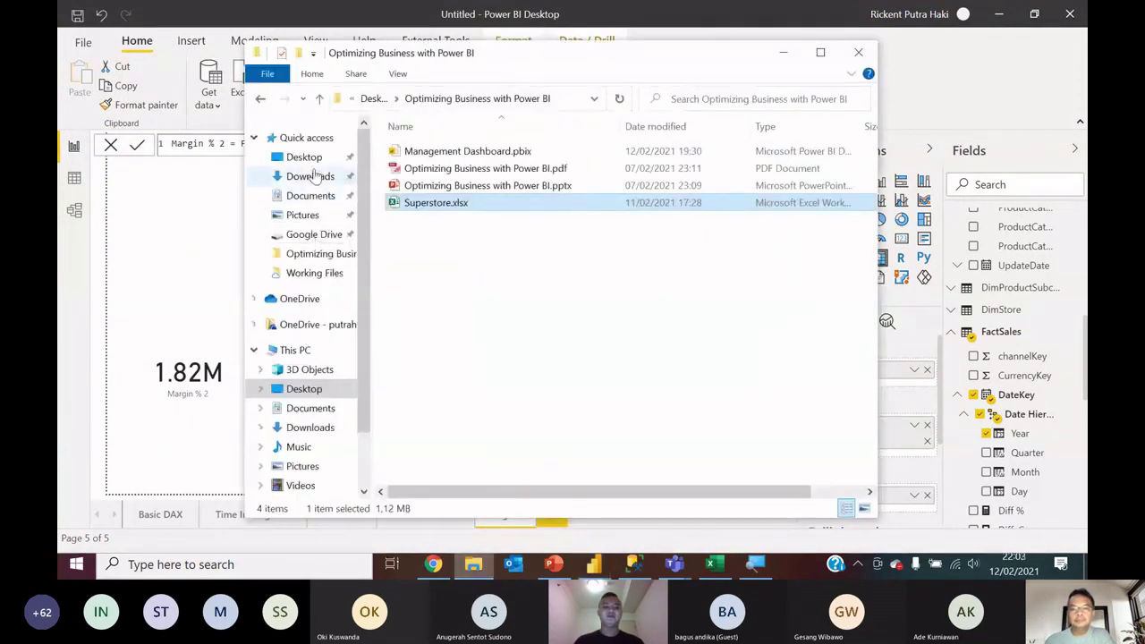
left_click(304, 157)
left_click(311, 176)
left_click(310, 195)
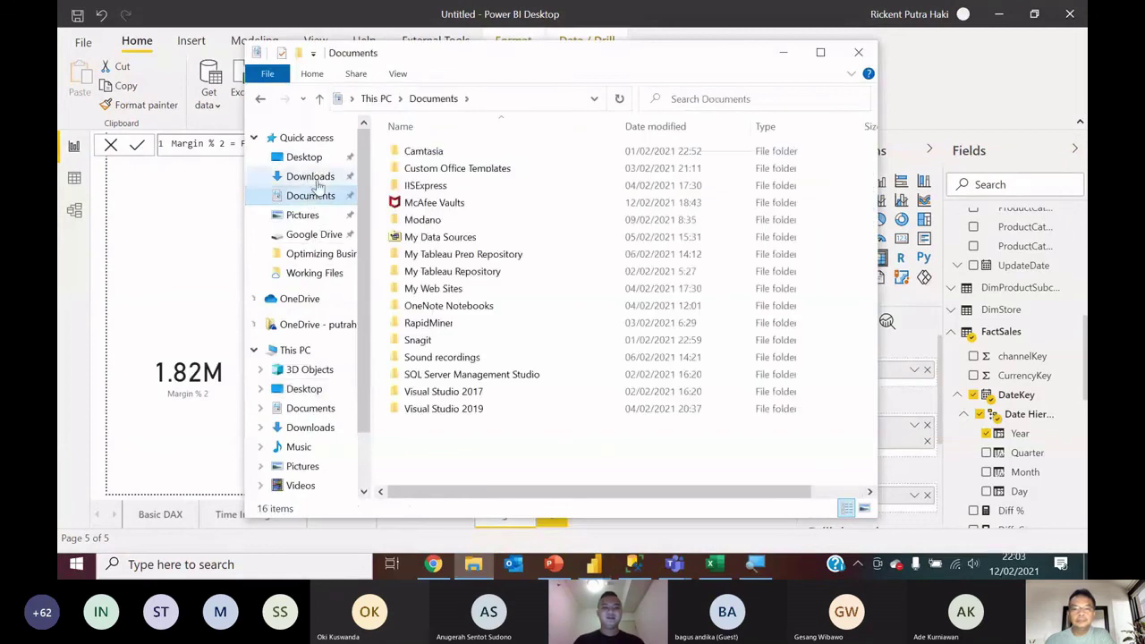
left_click(311, 176)
double_click(422, 171)
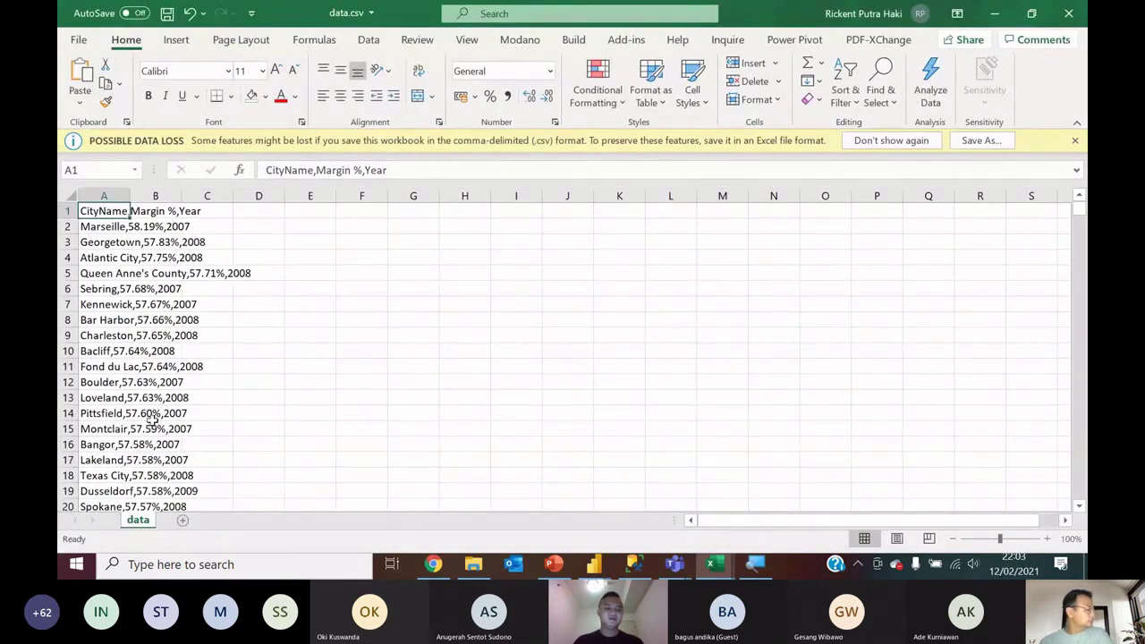
scroll(150, 412, "down", 12)
scroll(150, 411, "down", 20)
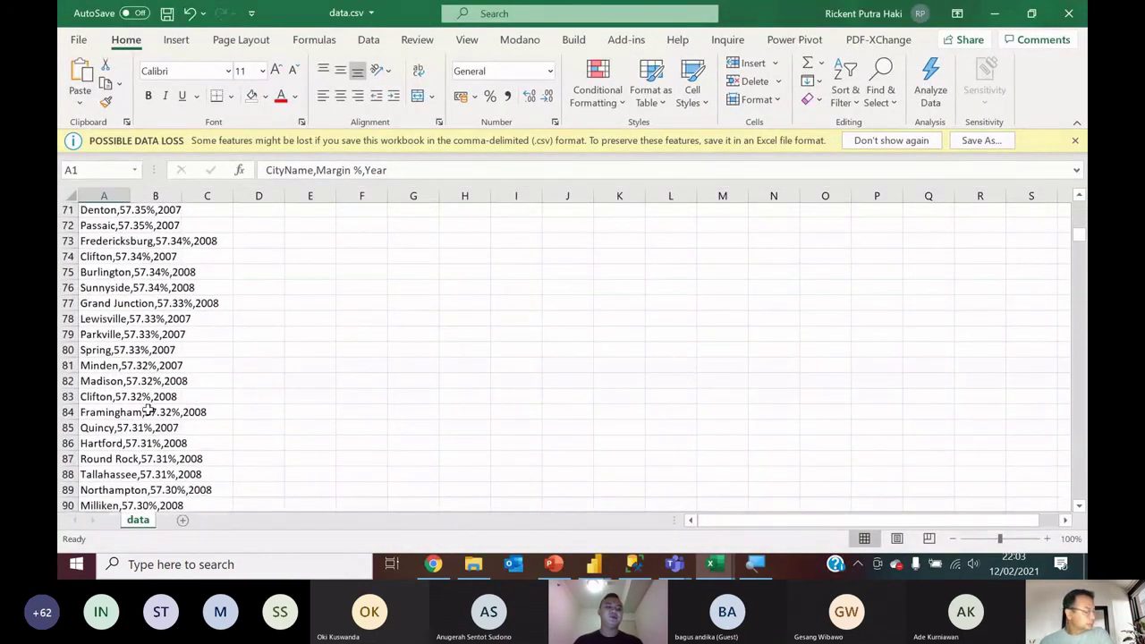
scroll(159, 403, "down", 10)
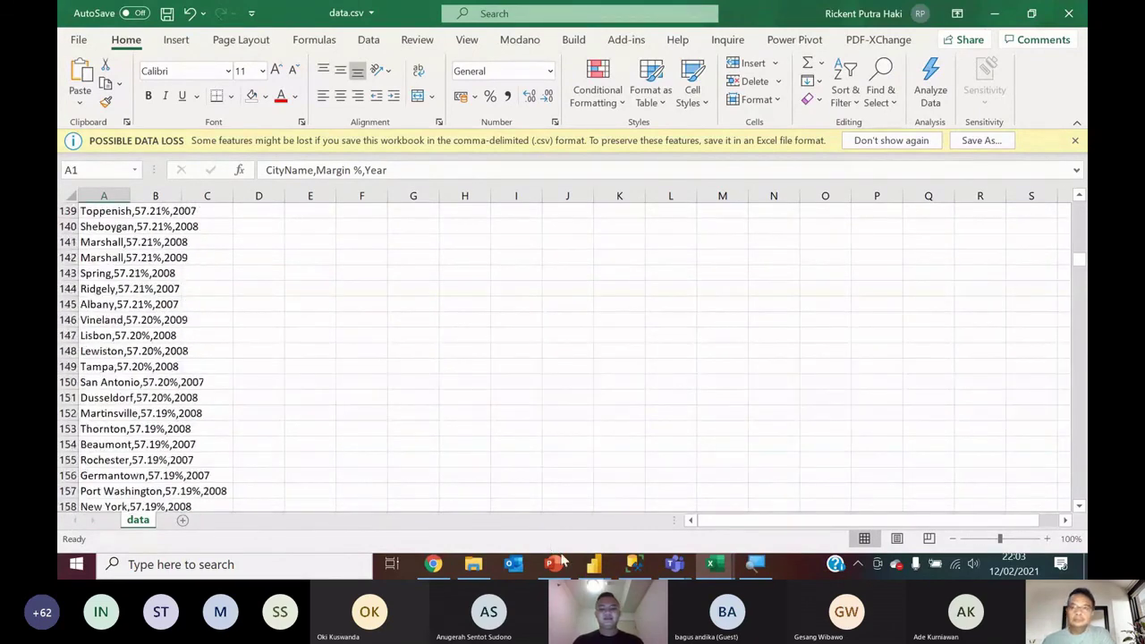
Step: Switch to the Teams webinar meeting window, read the participants' questions in the meeting chat and minimize the window
mouse_move(675, 564)
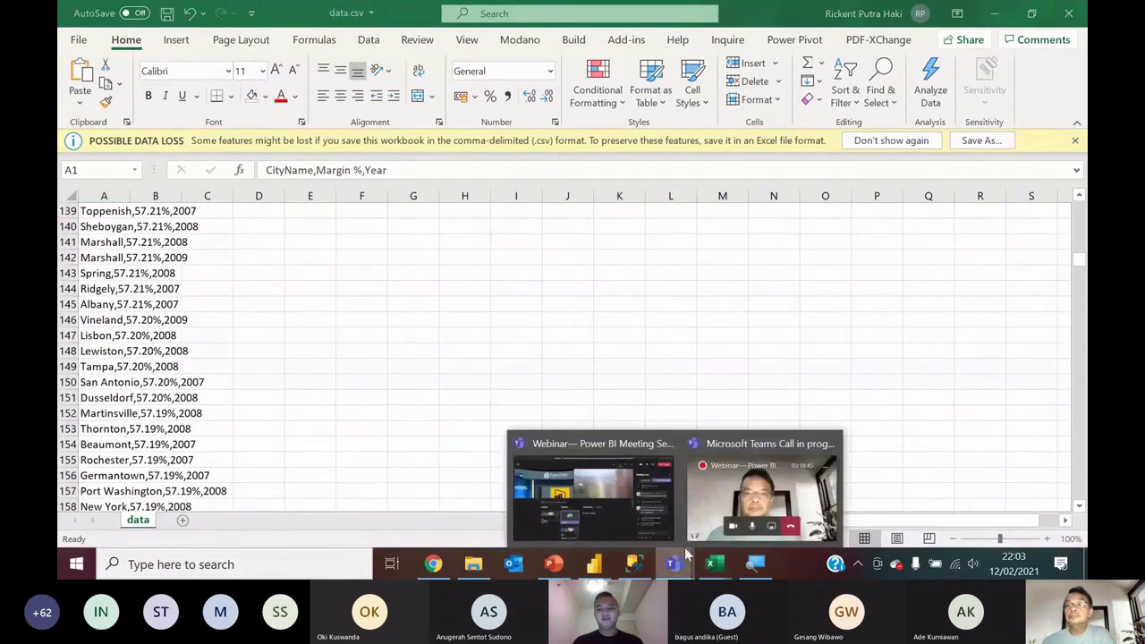
left_click(727, 480)
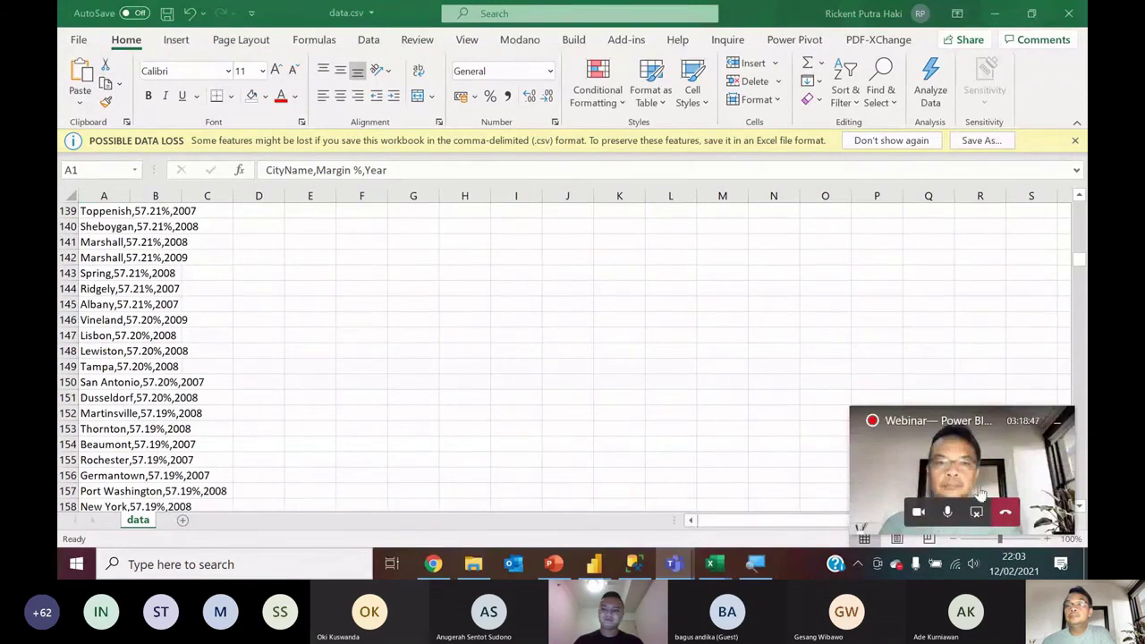
mouse_move(675, 564)
left_click(626, 507)
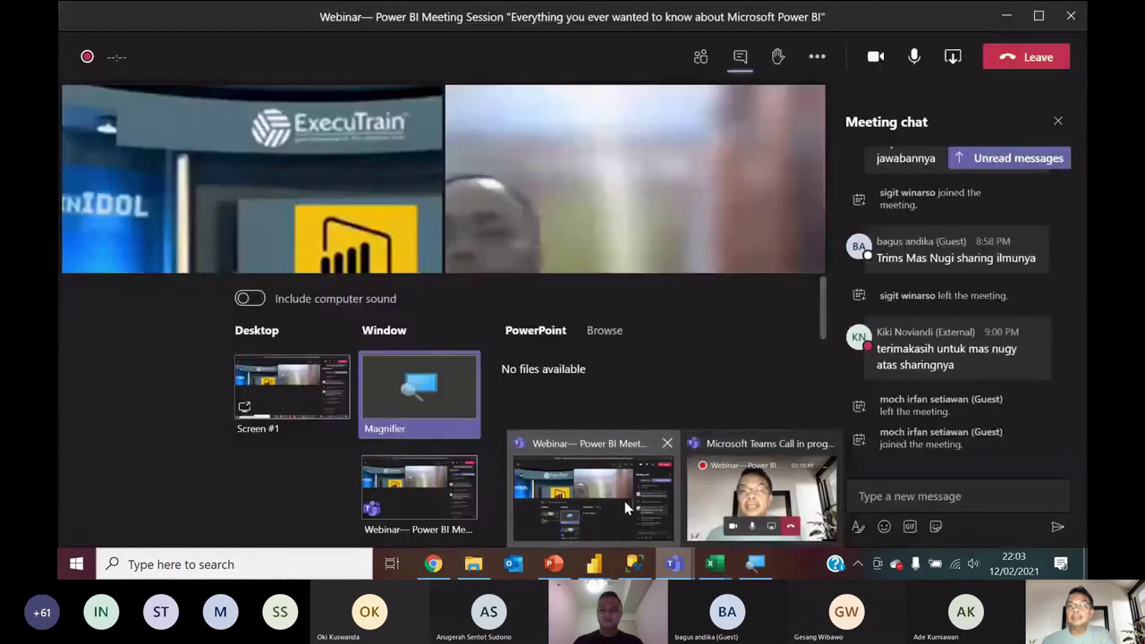
mouse_move(863, 258)
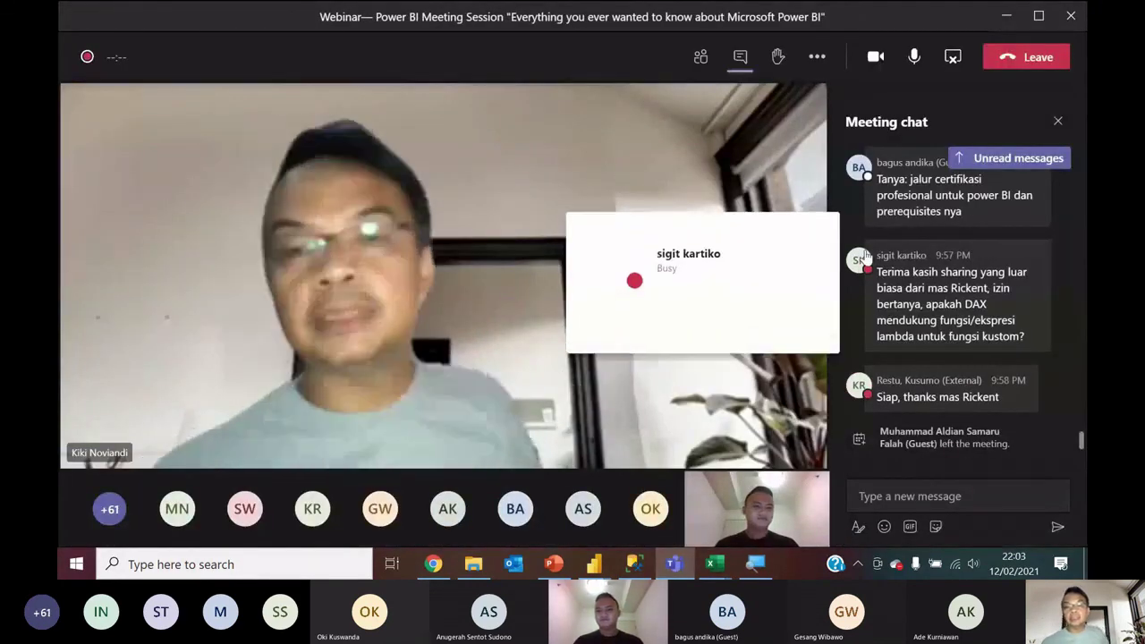
left_click(1005, 15)
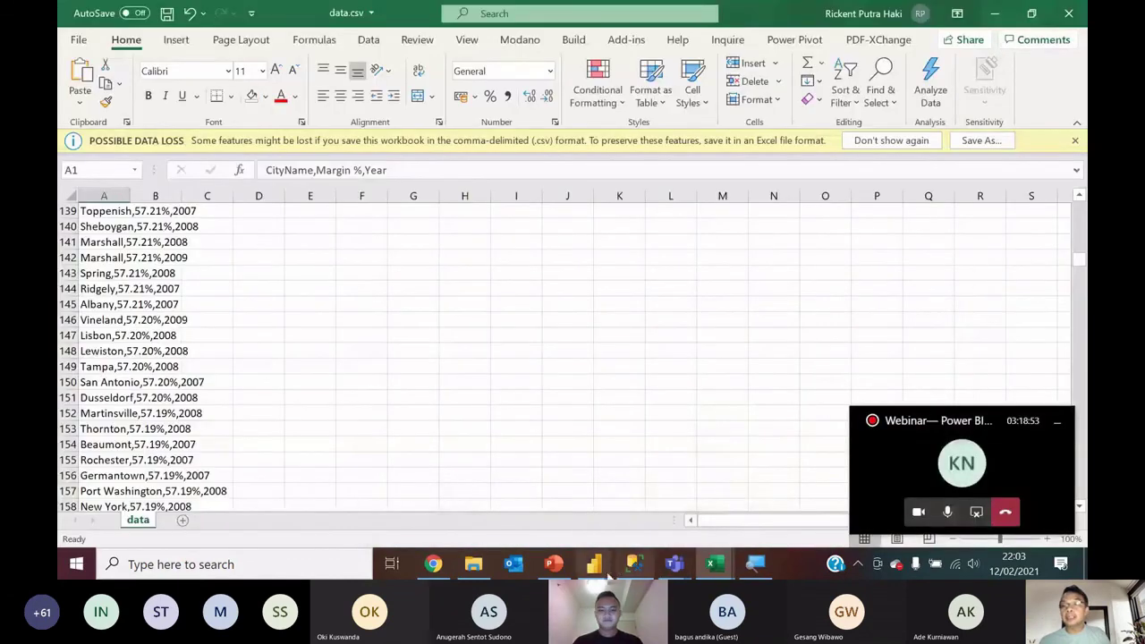
Step: Switch to Chrome and search Google for "da-100" in the New Tab page
mouse_move(597, 574)
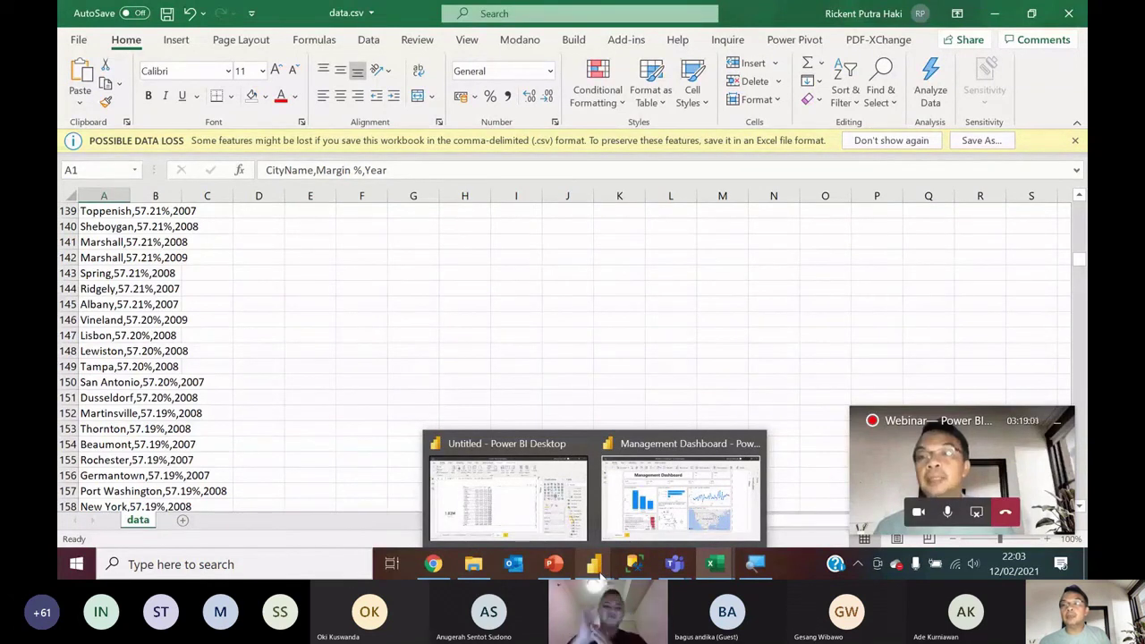
left_click(428, 571)
left_click(274, 14)
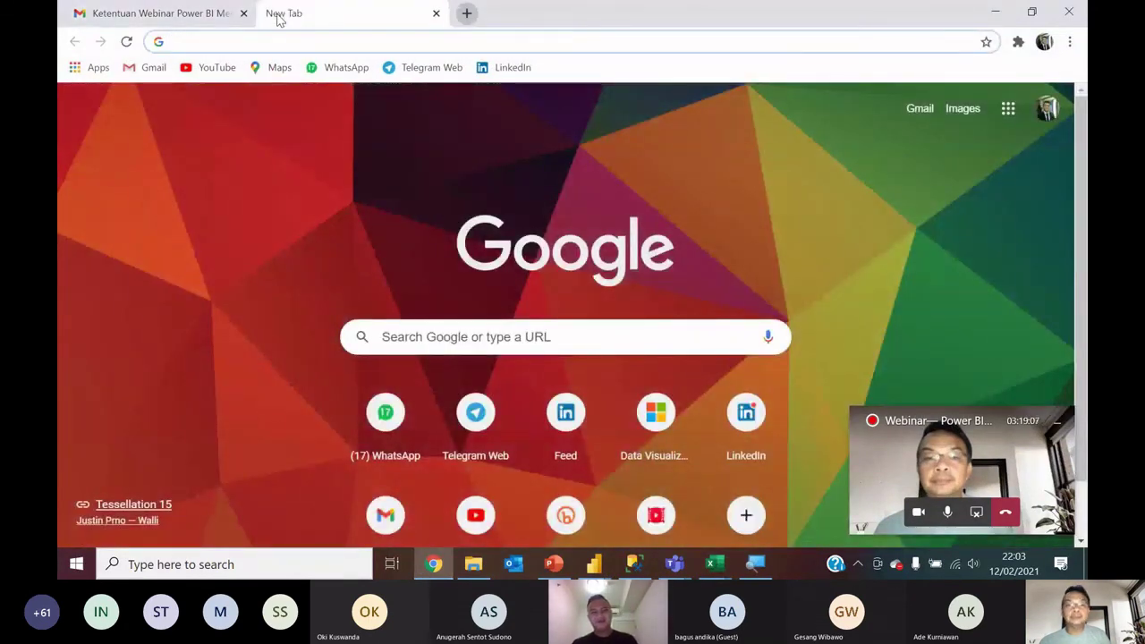
type("da-100")
key("Return")
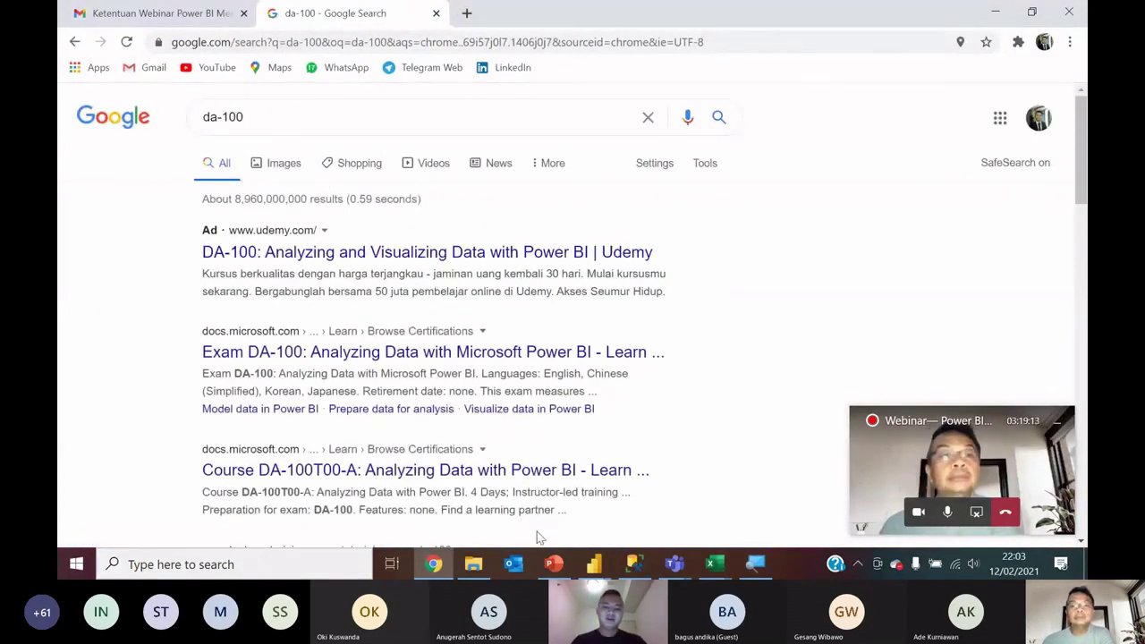
Step: Switch to the Data Enhancement with DAX presentation in PowerPoint and show slide 3, Self-Service Business Intelligence Process
left_click(554, 565)
scroll(139, 232, "up", 10)
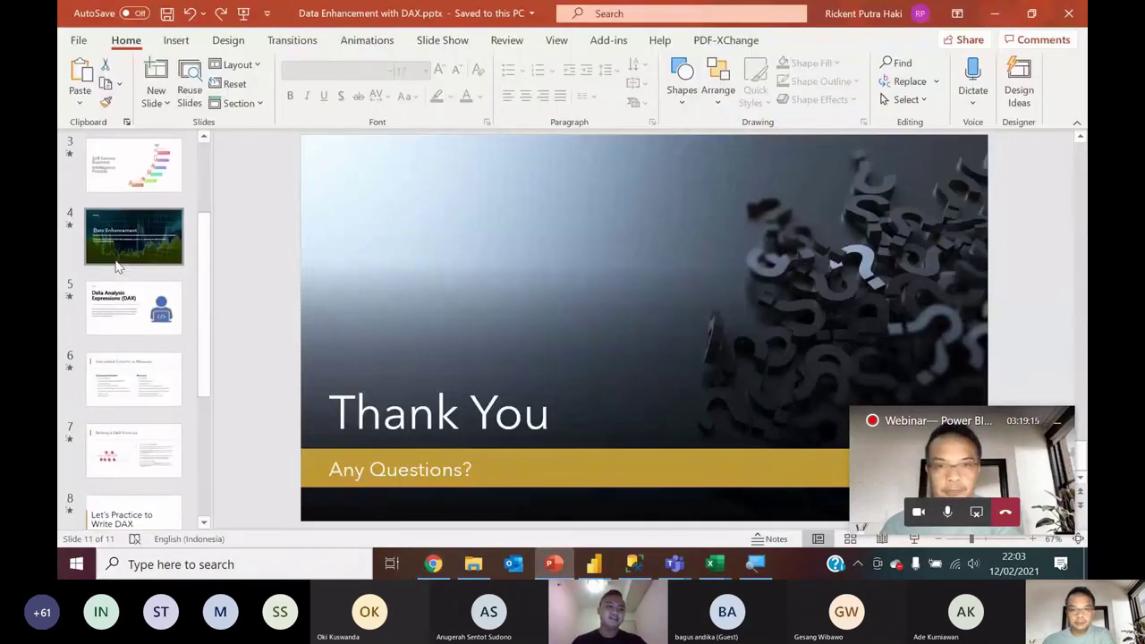
left_click(139, 231)
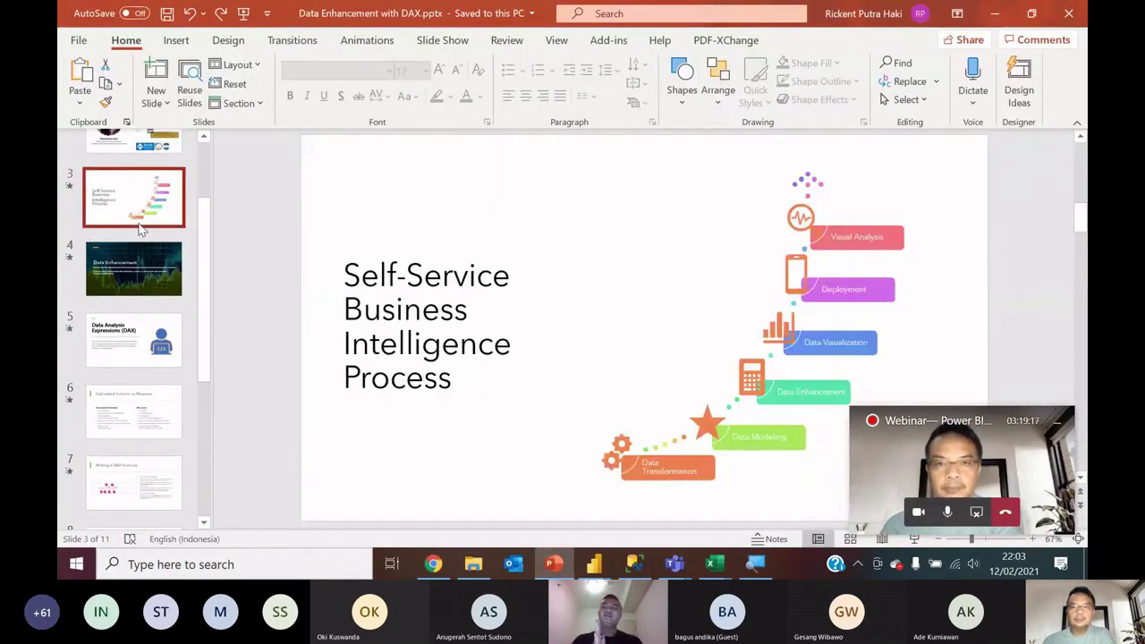